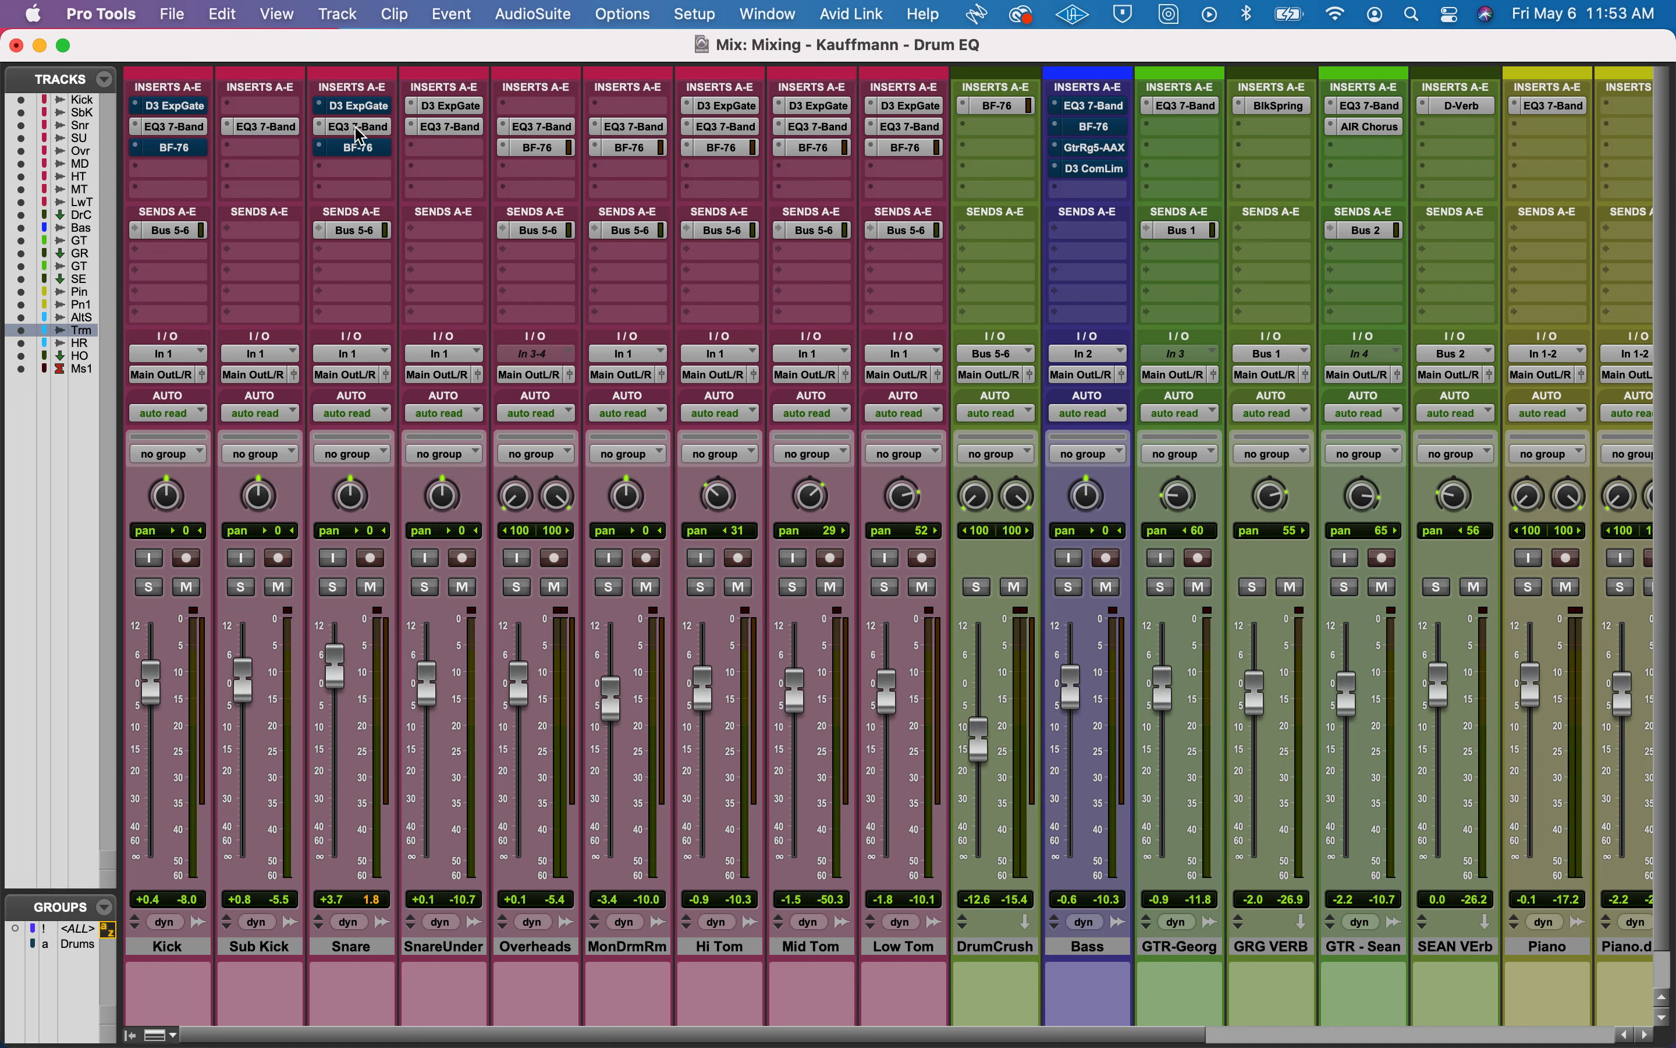
Open and bypass the Snare track's EQ3 7-Band, run playback, and solo the Snare track.
{"action": "left_click", "coordinate": [890, 298]}
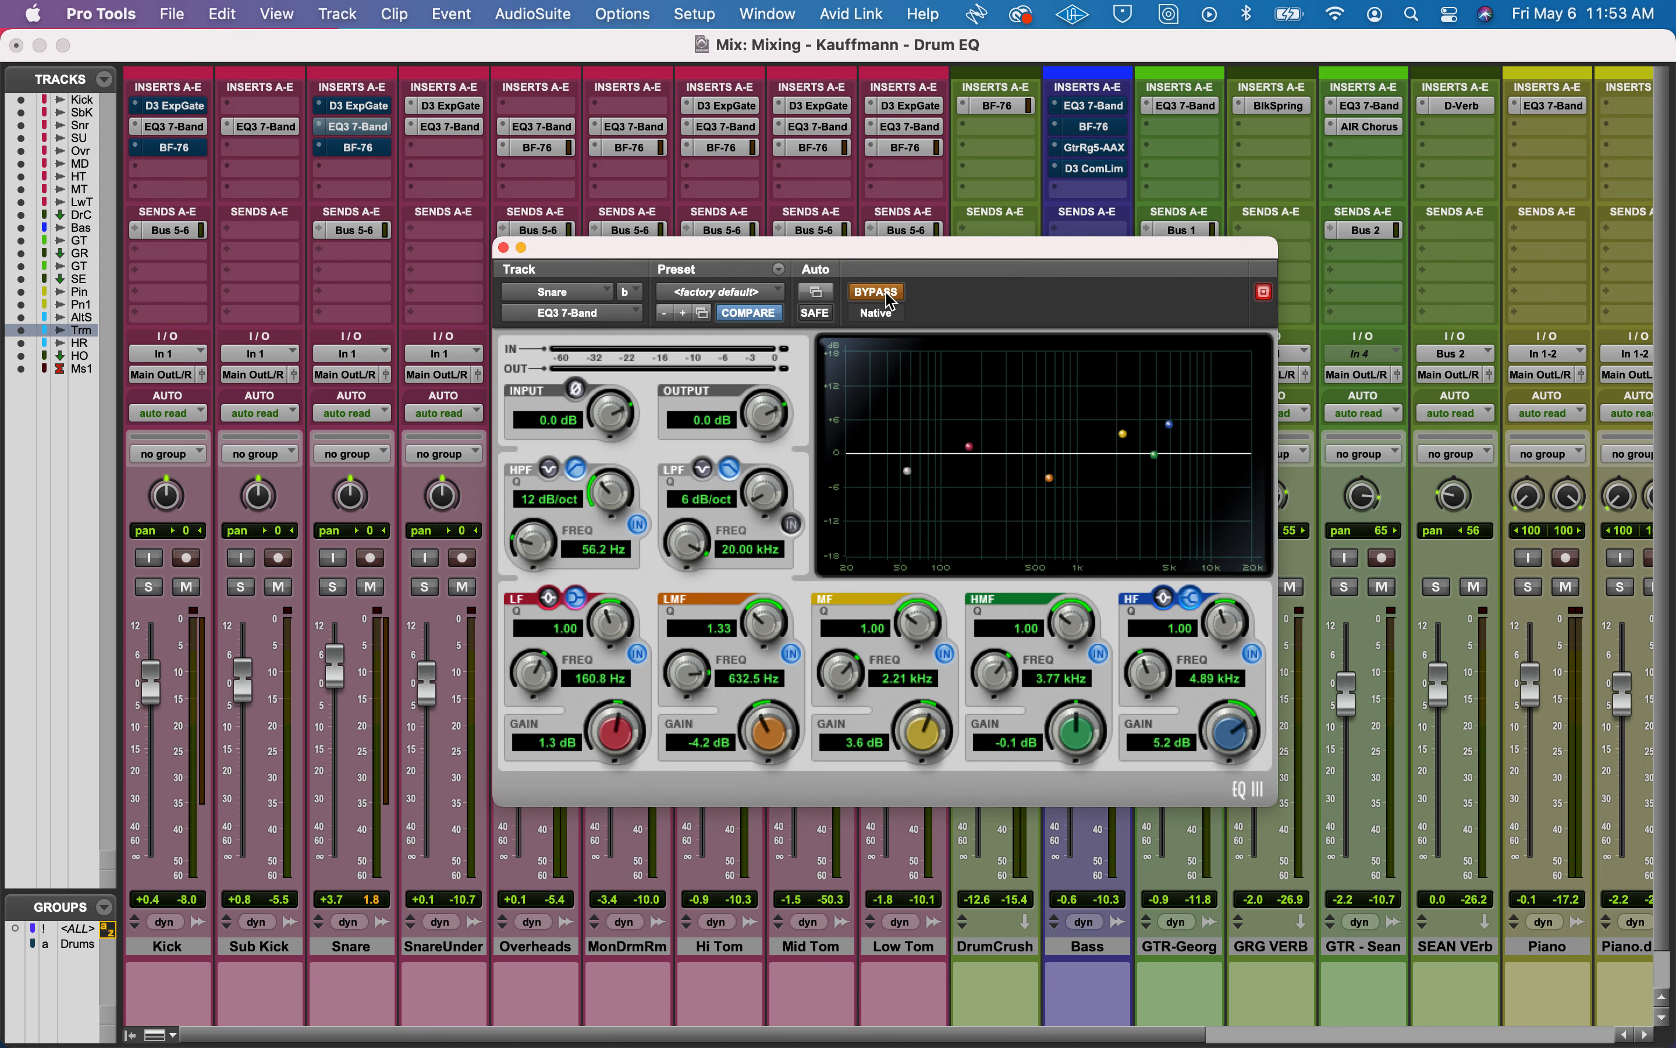
{"action": "key", "text": "space"}
{"action": "left_click", "coordinate": [333, 588]}
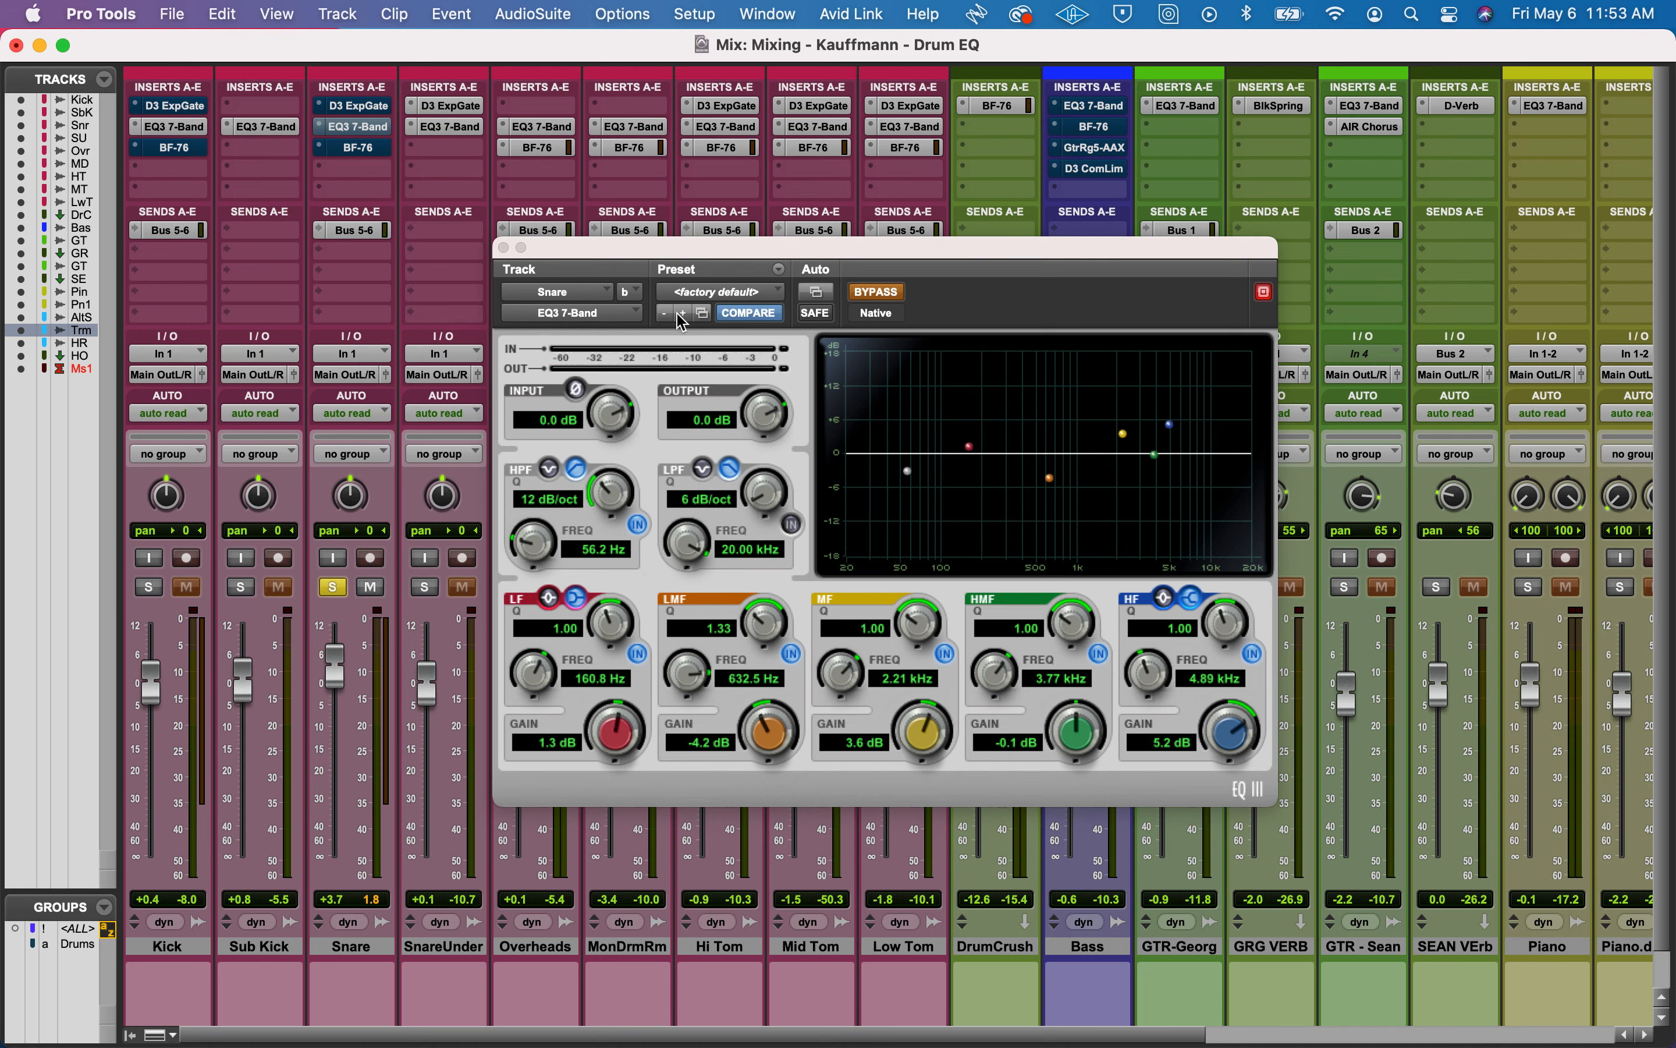
Look through the mono EQ plug-ins available for the Snare track's next free insert.
{"action": "left_click", "coordinate": [337, 170]}
{"action": "mouse_move", "coordinate": [338, 170]}
{"action": "mouse_move", "coordinate": [550, 181]}
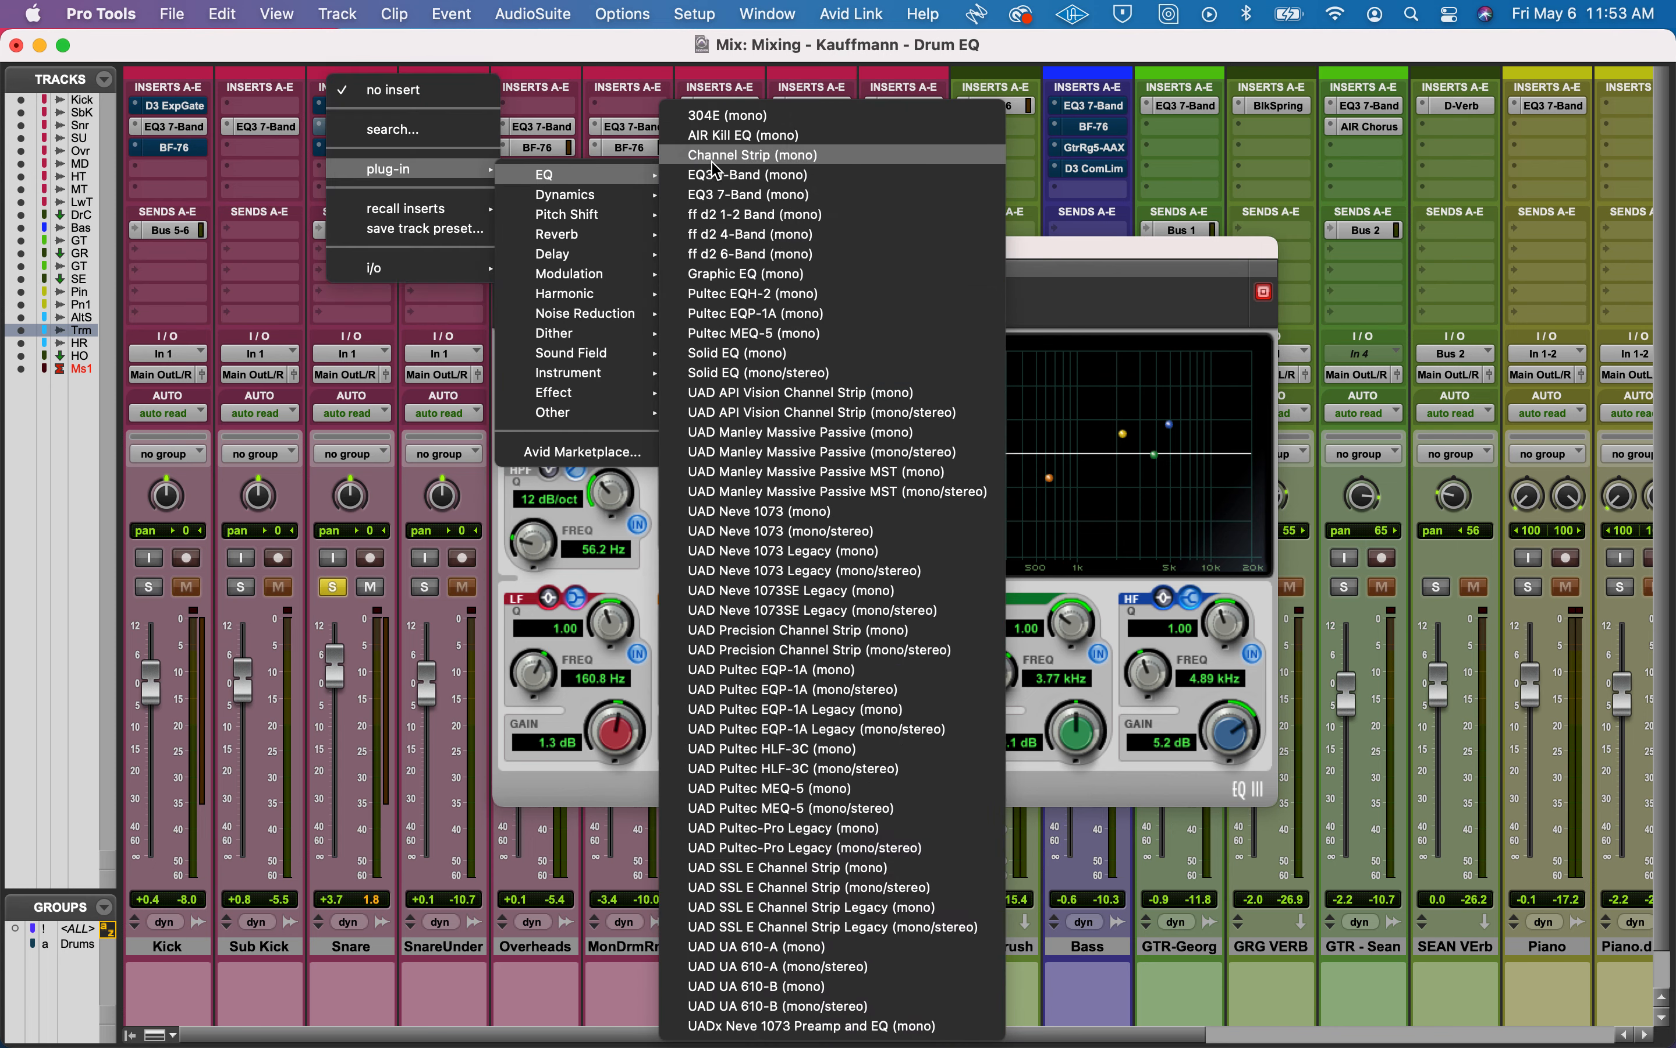
{"action": "left_click", "coordinate": [758, 201]}
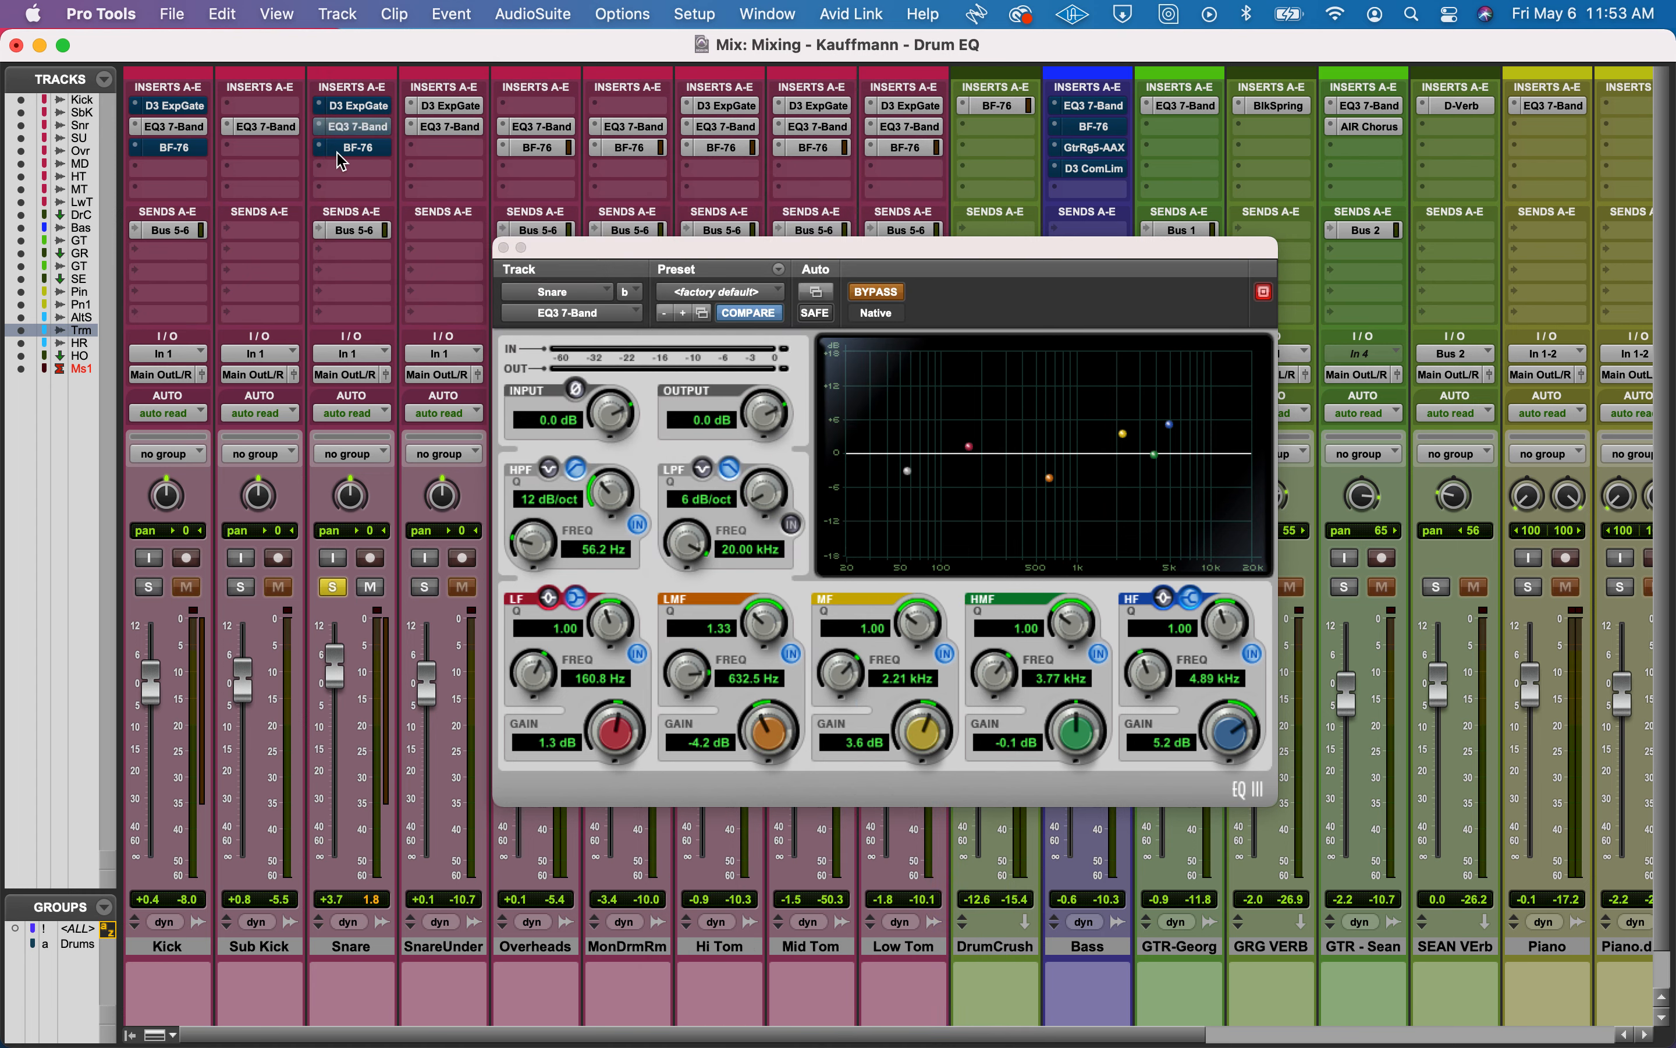
Take the Snare's EQ3 7-Band out of bypass and switch its high-pass filter off and back on.
{"action": "left_click", "coordinate": [888, 297]}
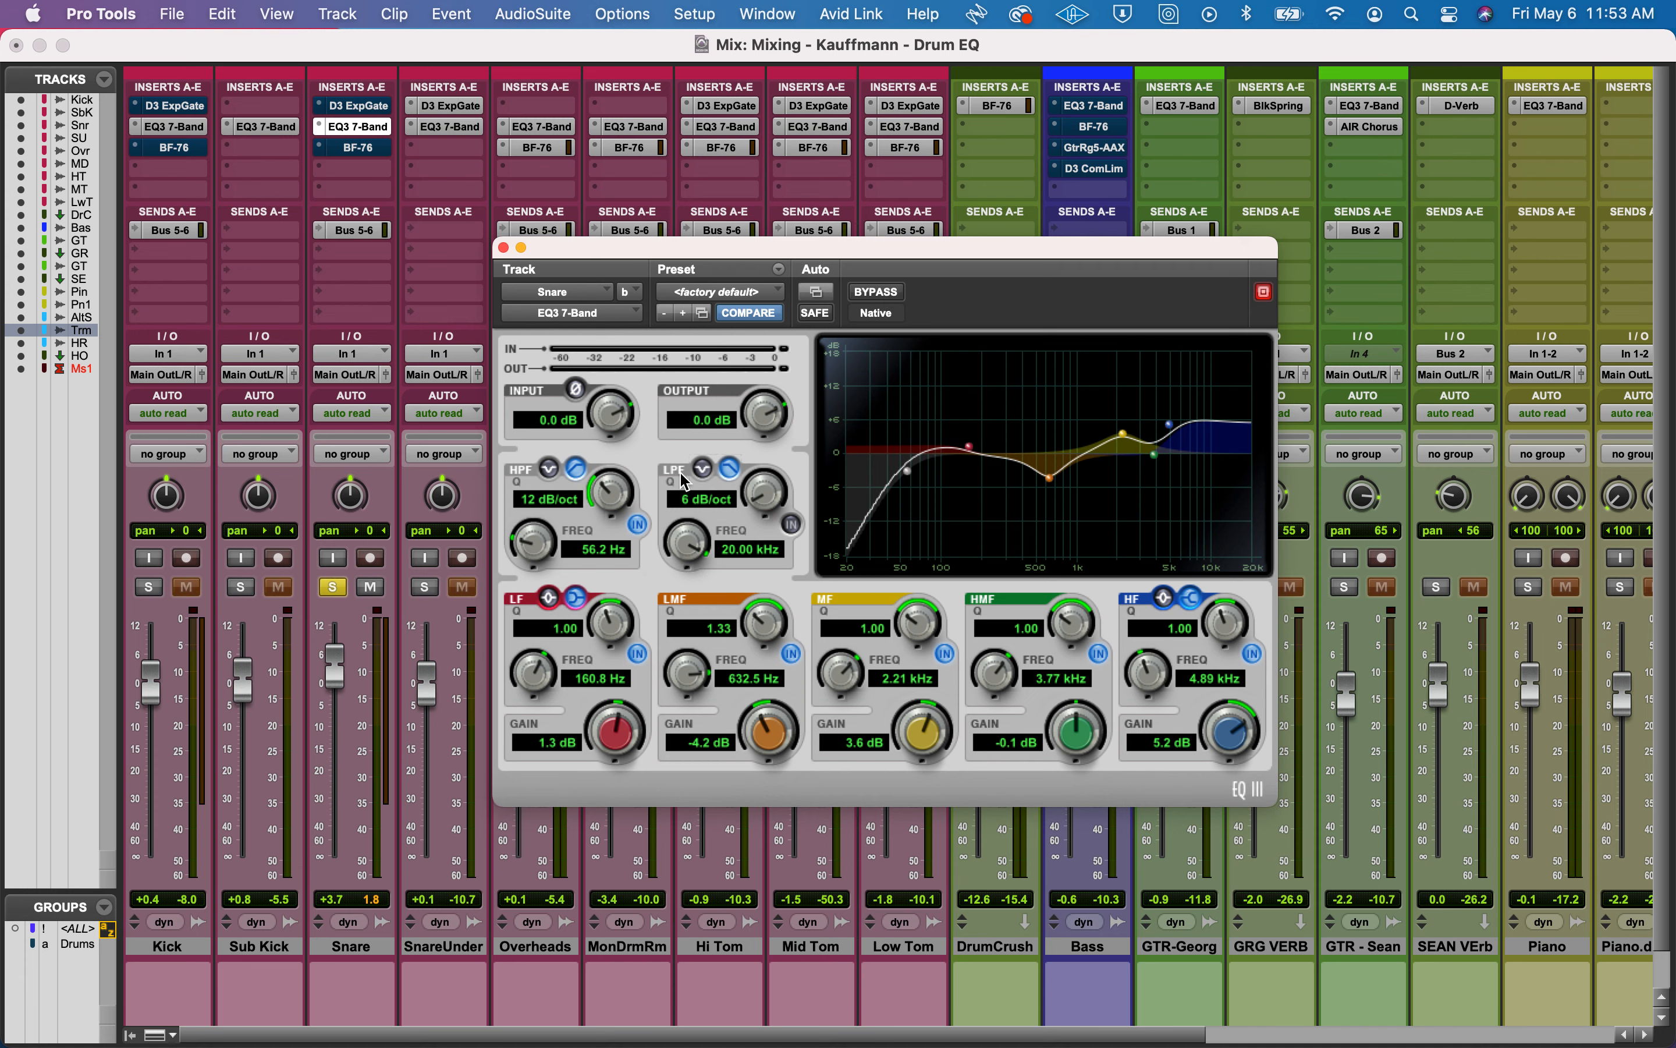
{"action": "left_click", "coordinate": [644, 521]}
{"action": "left_click", "coordinate": [643, 521]}
{"action": "left_click", "coordinate": [923, 467]}
{"action": "left_click", "coordinate": [909, 524]}
{"action": "left_click", "coordinate": [856, 506]}
{"action": "left_click", "coordinate": [885, 423]}
{"action": "left_click", "coordinate": [913, 557]}
{"action": "left_click", "coordinate": [939, 529]}
{"action": "left_click", "coordinate": [841, 443]}
{"action": "left_click", "coordinate": [929, 451]}
{"action": "left_click", "coordinate": [853, 531]}
{"action": "left_click", "coordinate": [856, 422]}
{"action": "left_click", "coordinate": [845, 554]}
Compare the Snare's high-pass filter off and on, and set its frequency to about 59.7 Hz and the LF band's to about 149.5 Hz.
{"action": "left_click", "coordinate": [637, 525]}
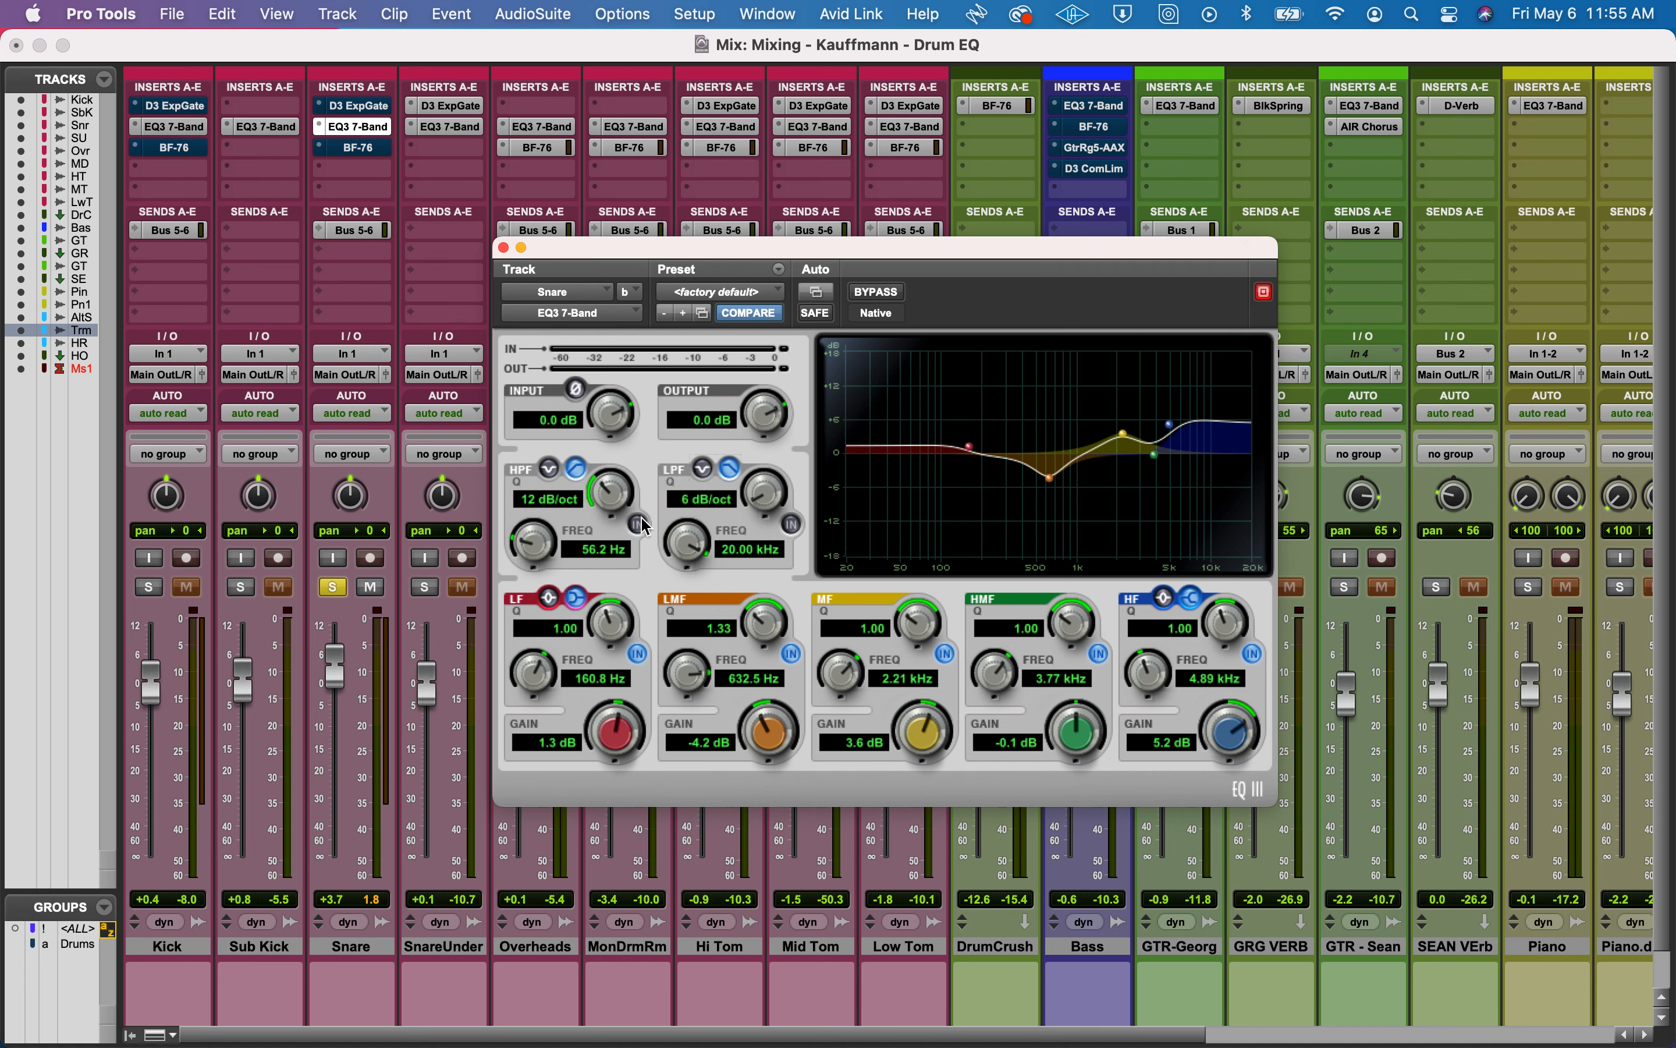
{"action": "left_click", "coordinate": [642, 523]}
{"action": "left_click_drag", "start_coordinate": [598, 488], "coordinate": [602, 532]}
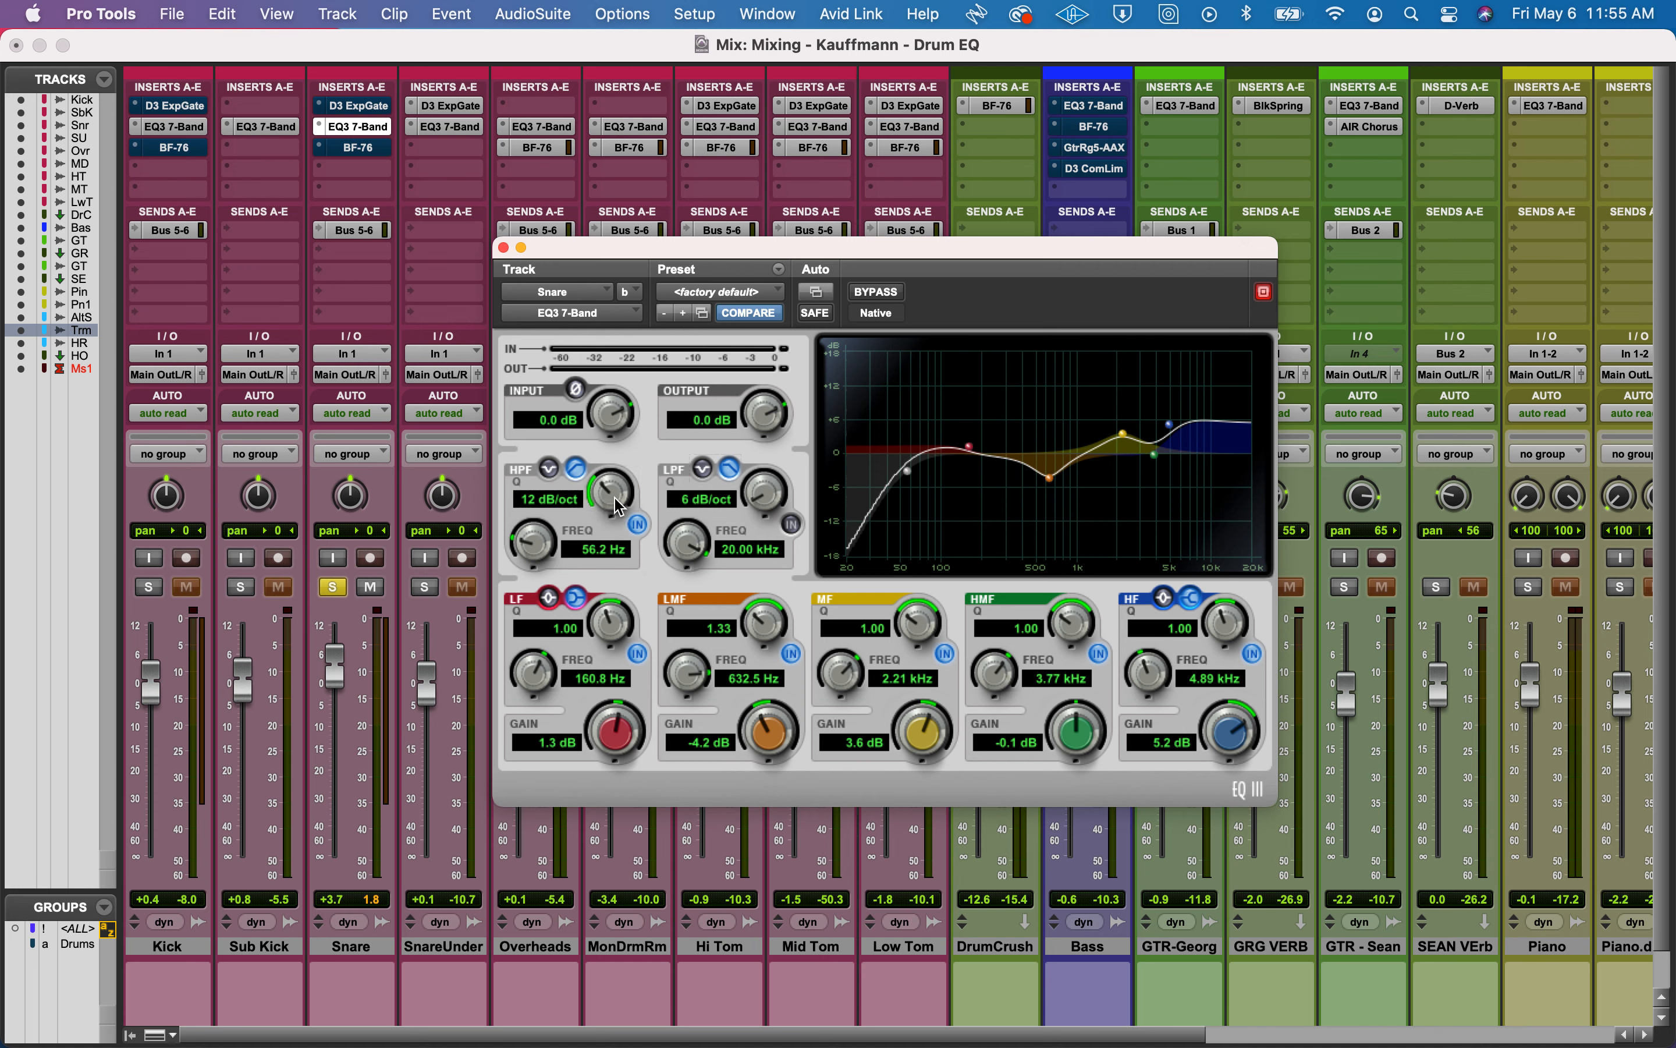
{"action": "left_click_drag", "start_coordinate": [538, 552], "coordinate": [538, 564]}
{"action": "left_click", "coordinate": [536, 677]}
{"action": "left_click_drag", "start_coordinate": [536, 677], "coordinate": [535, 696]}
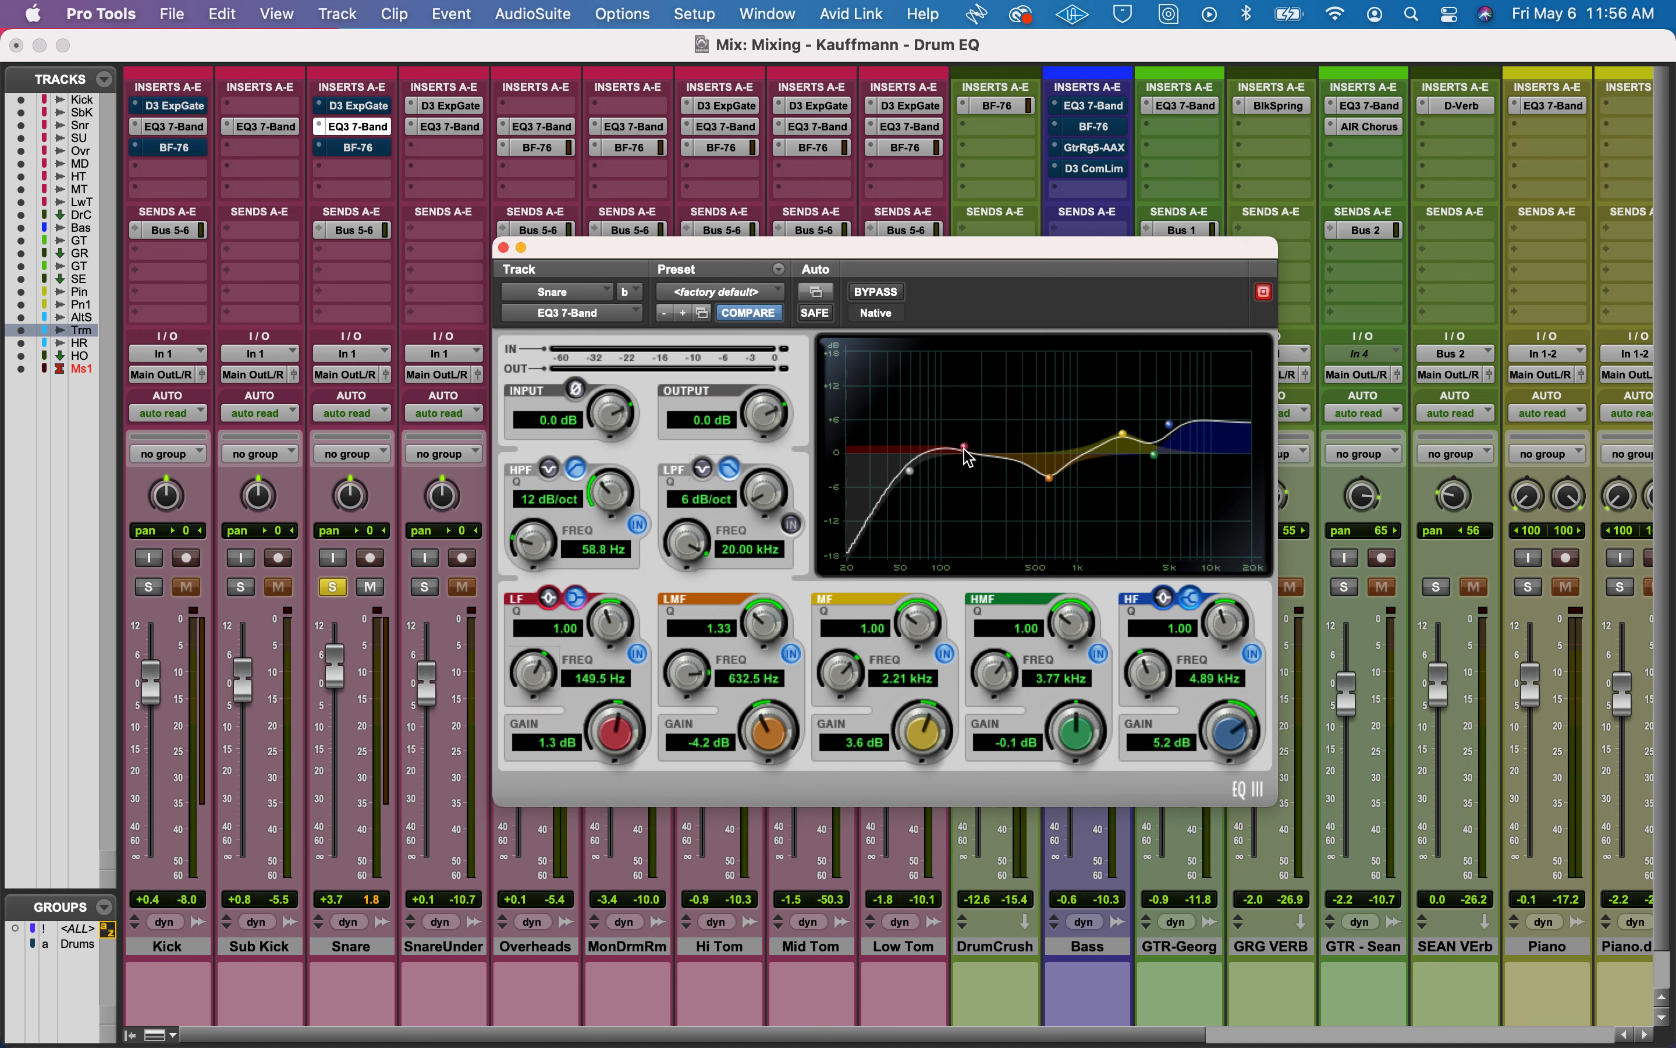
{"action": "left_click", "coordinate": [628, 677]}
{"action": "left_click_drag", "start_coordinate": [547, 549], "coordinate": [542, 544]}
Switch the HMF band of the Snare EQ in and out repeatedly to compare, leaving it in.
{"action": "left_click", "coordinate": [1100, 652]}
{"action": "left_click", "coordinate": [1100, 652]}
{"action": "left_click", "coordinate": [1101, 651]}
{"action": "left_click", "coordinate": [1101, 651]}
{"action": "left_click", "coordinate": [1101, 651]}
{"action": "left_click", "coordinate": [1101, 651]}
{"action": "left_click", "coordinate": [1101, 651]}
Compare the peak and shelf shapes on the Snare EQ's HF band, ending on shelf.
{"action": "left_click", "coordinate": [1164, 600]}
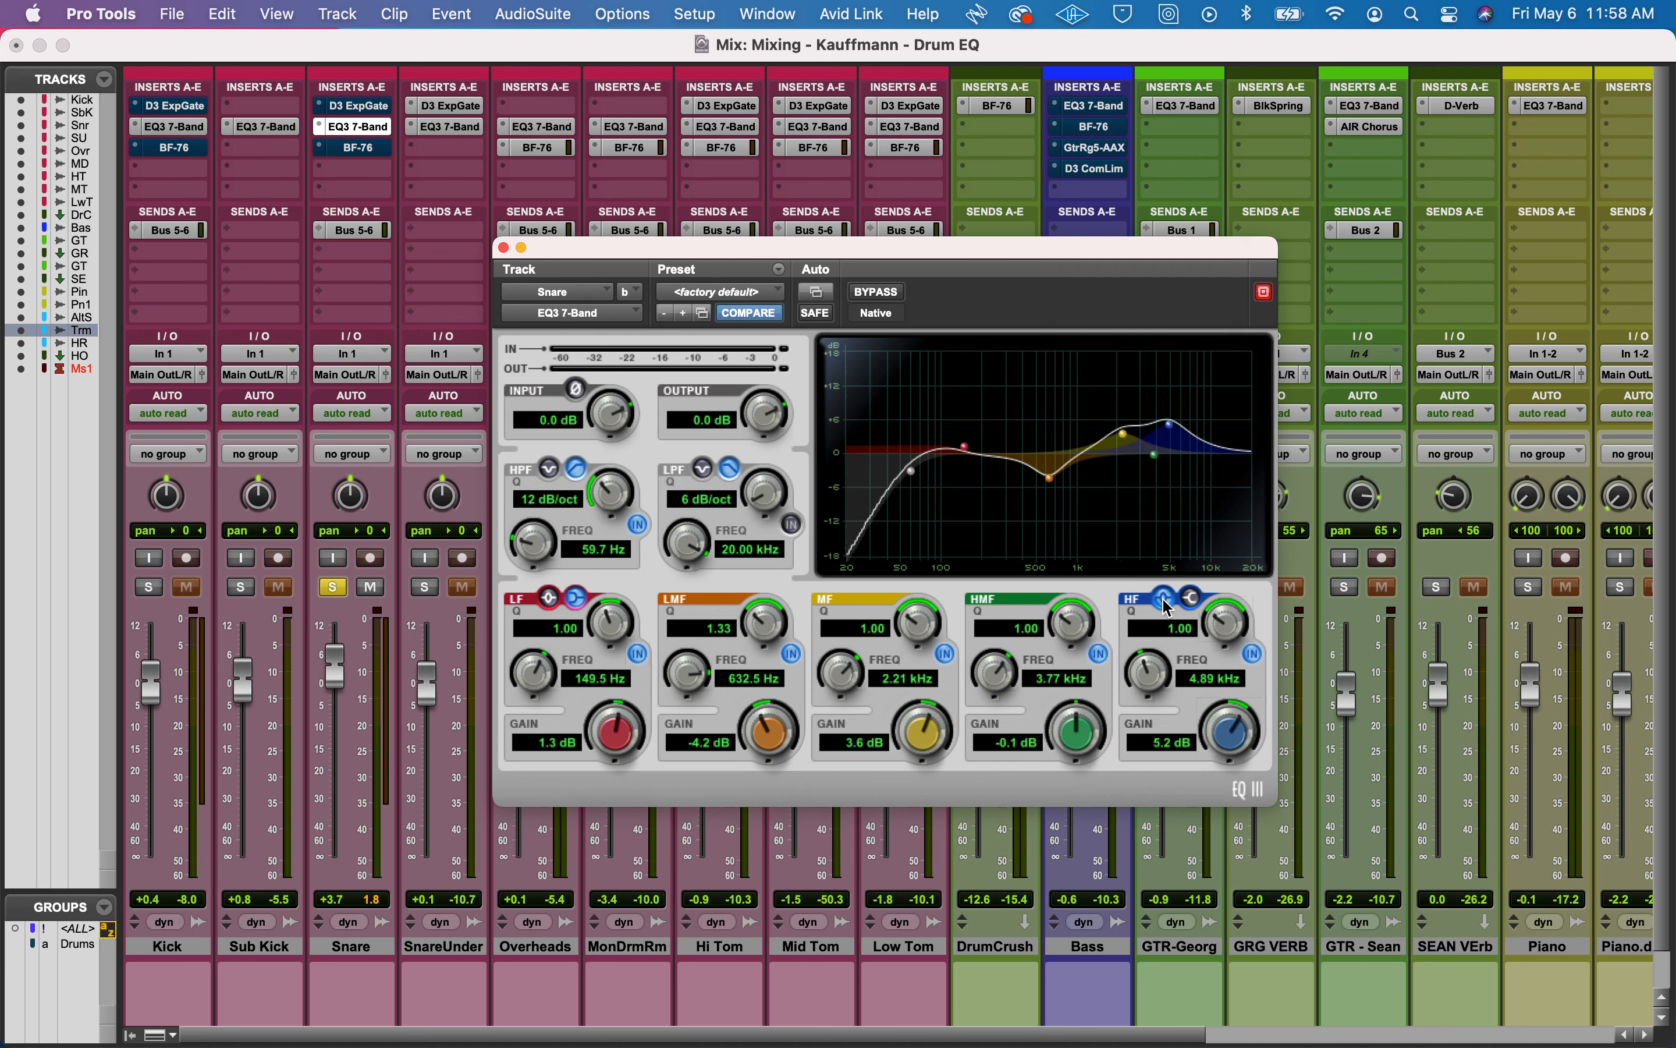
{"action": "left_click", "coordinate": [1191, 598]}
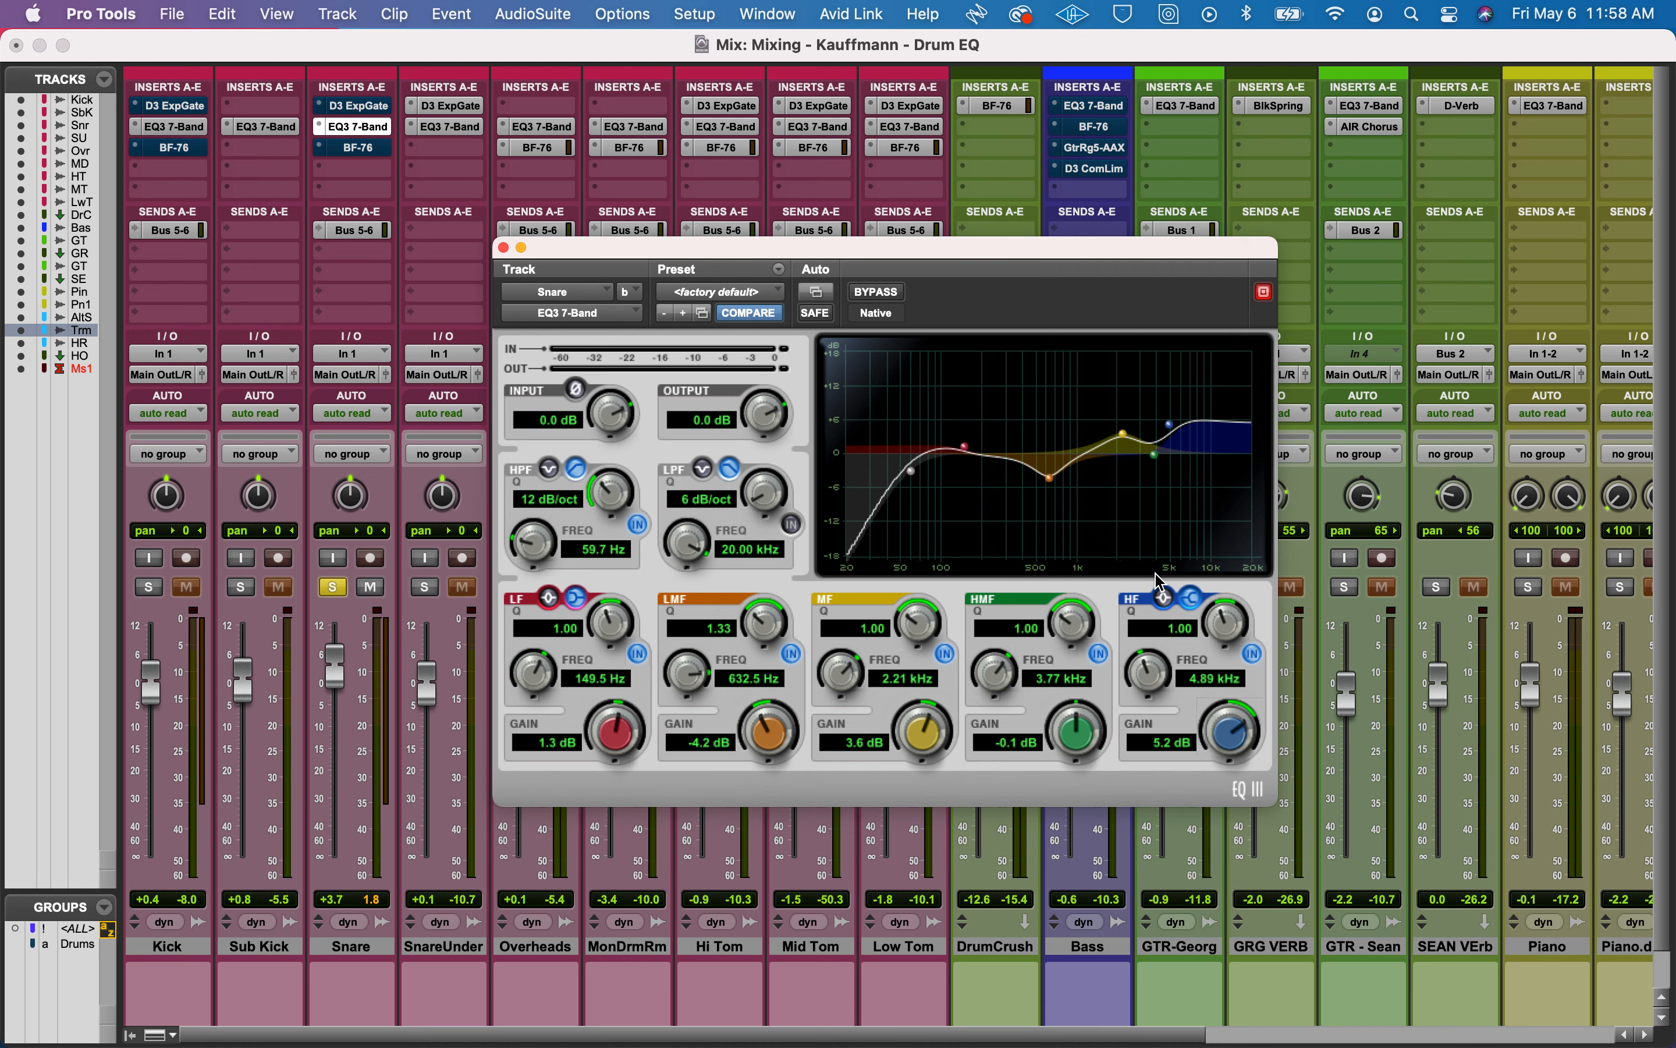
{"action": "left_click", "coordinate": [1165, 597]}
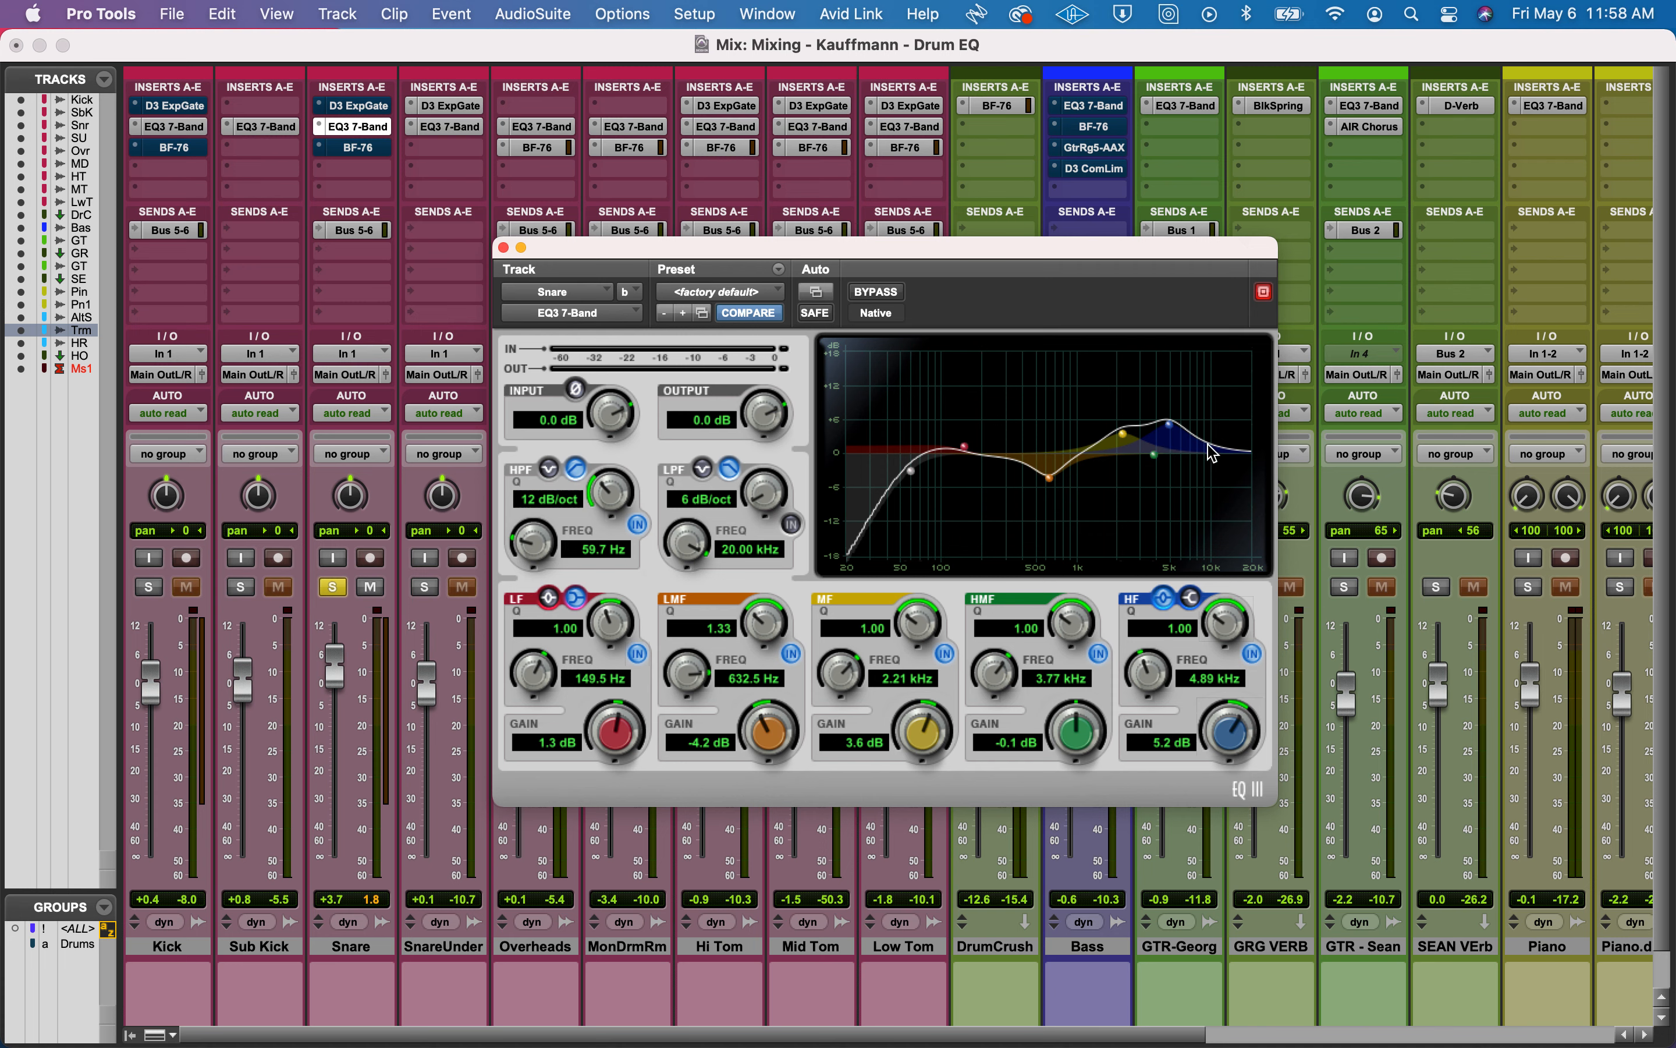
{"action": "left_click", "coordinate": [1192, 601]}
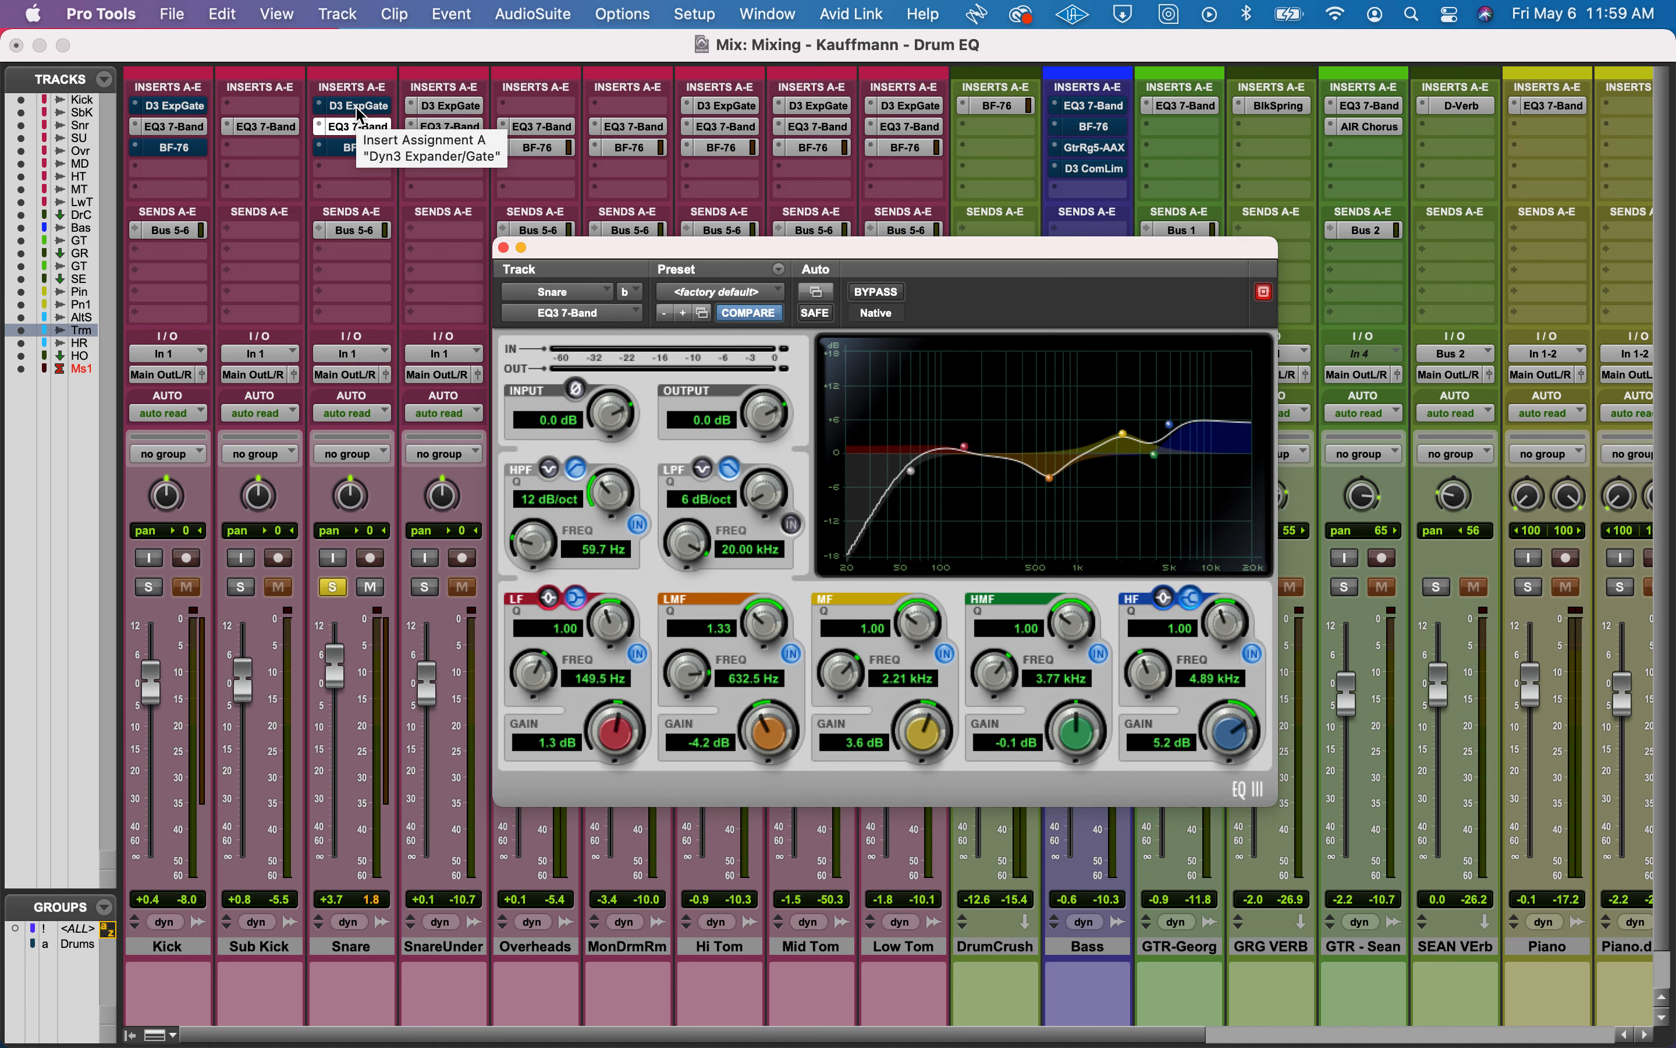
Play the soloed Snare and toggle its EQ bypass repeatedly to compare the sound, ending with the EQ active.
{"action": "left_click", "coordinate": [878, 294]}
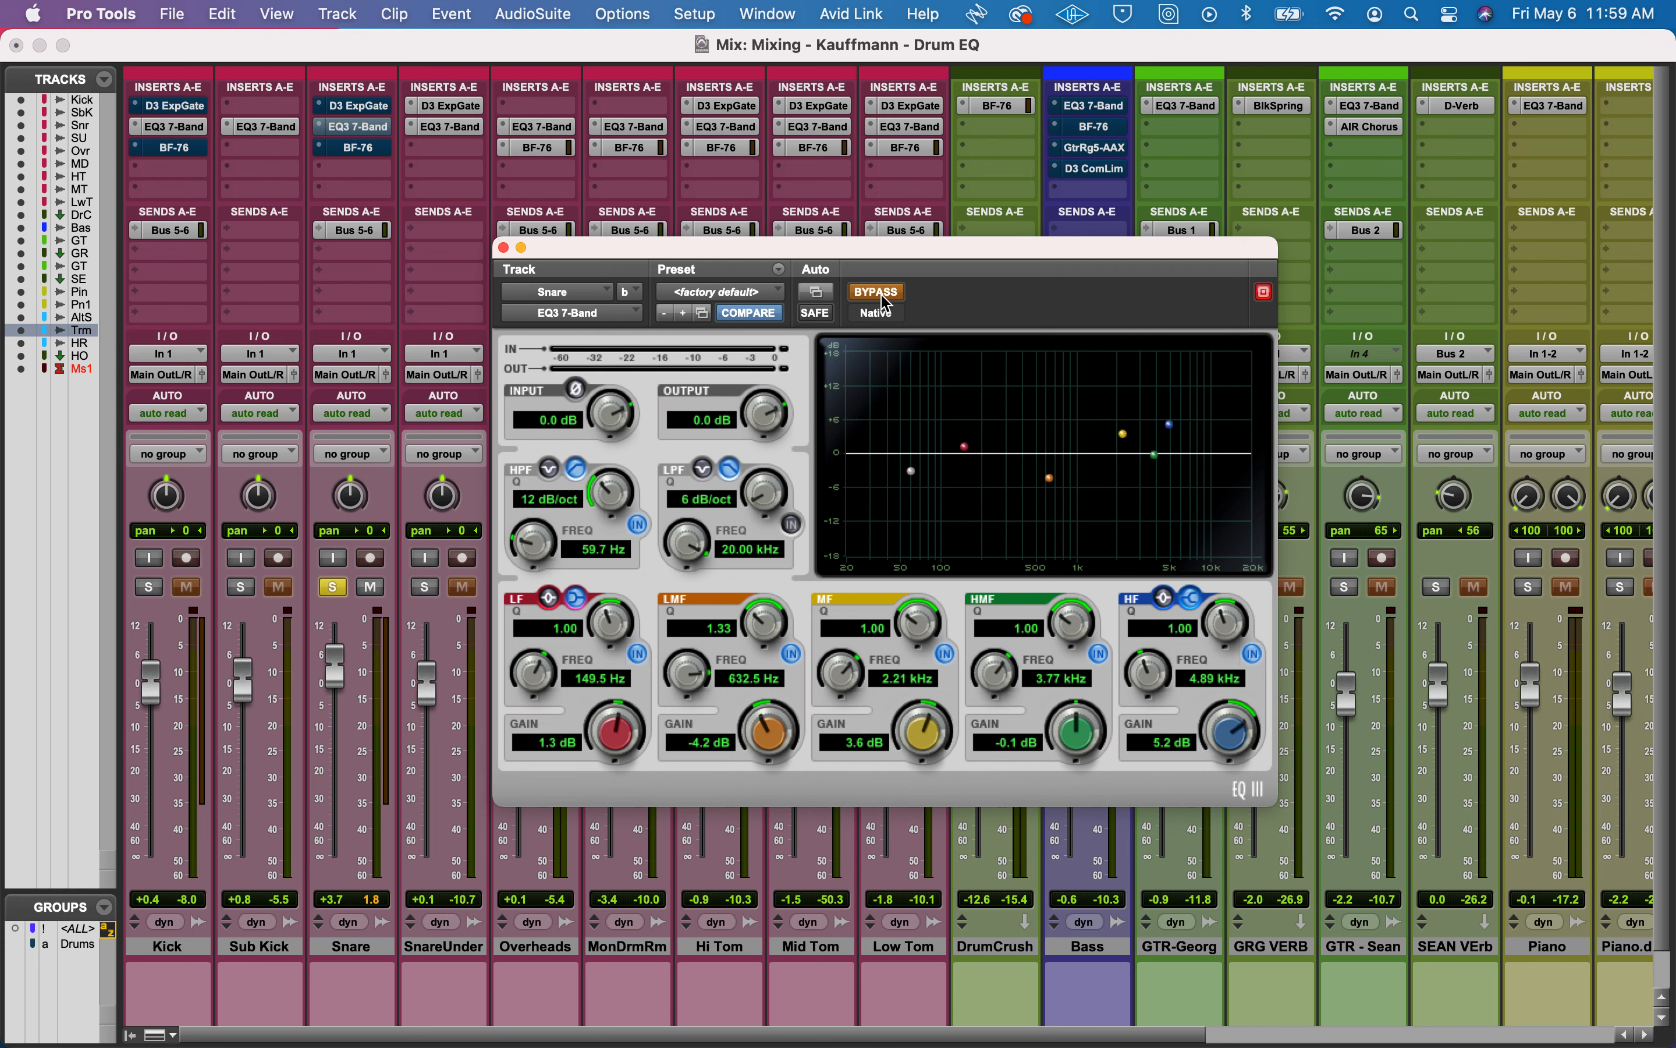
{"action": "key", "text": "space"}
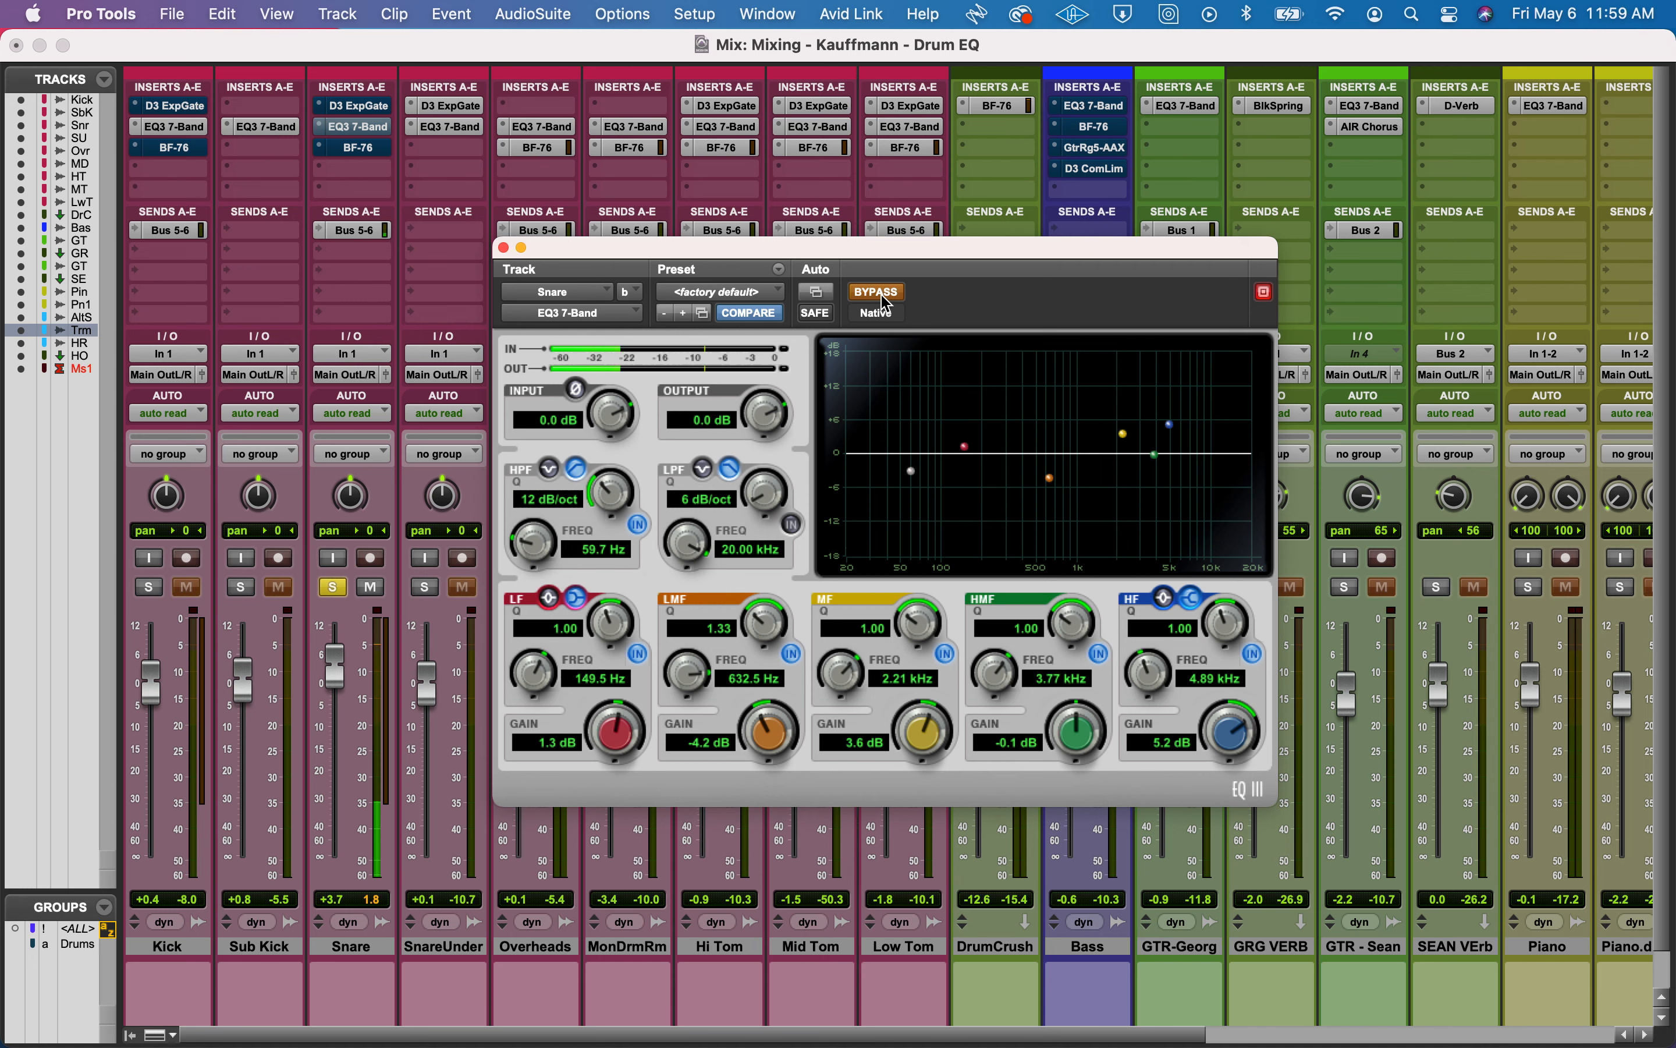
{"action": "left_click", "coordinate": [877, 292]}
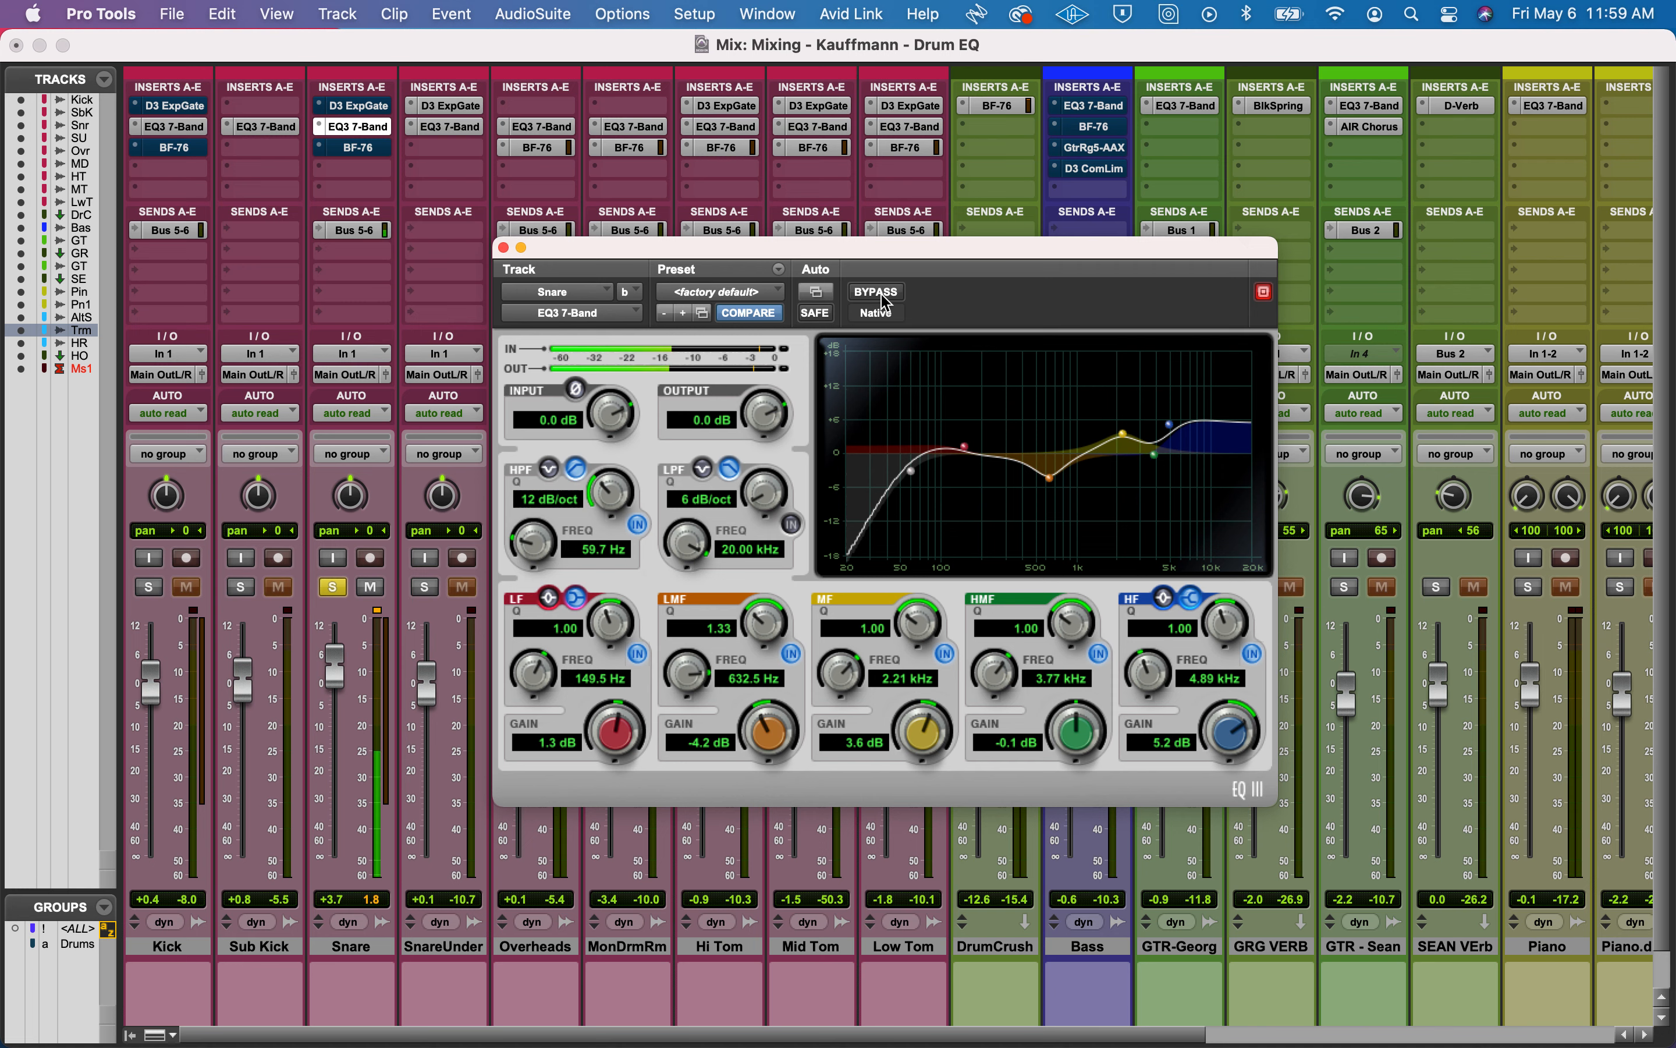
{"action": "left_click", "coordinate": [877, 292]}
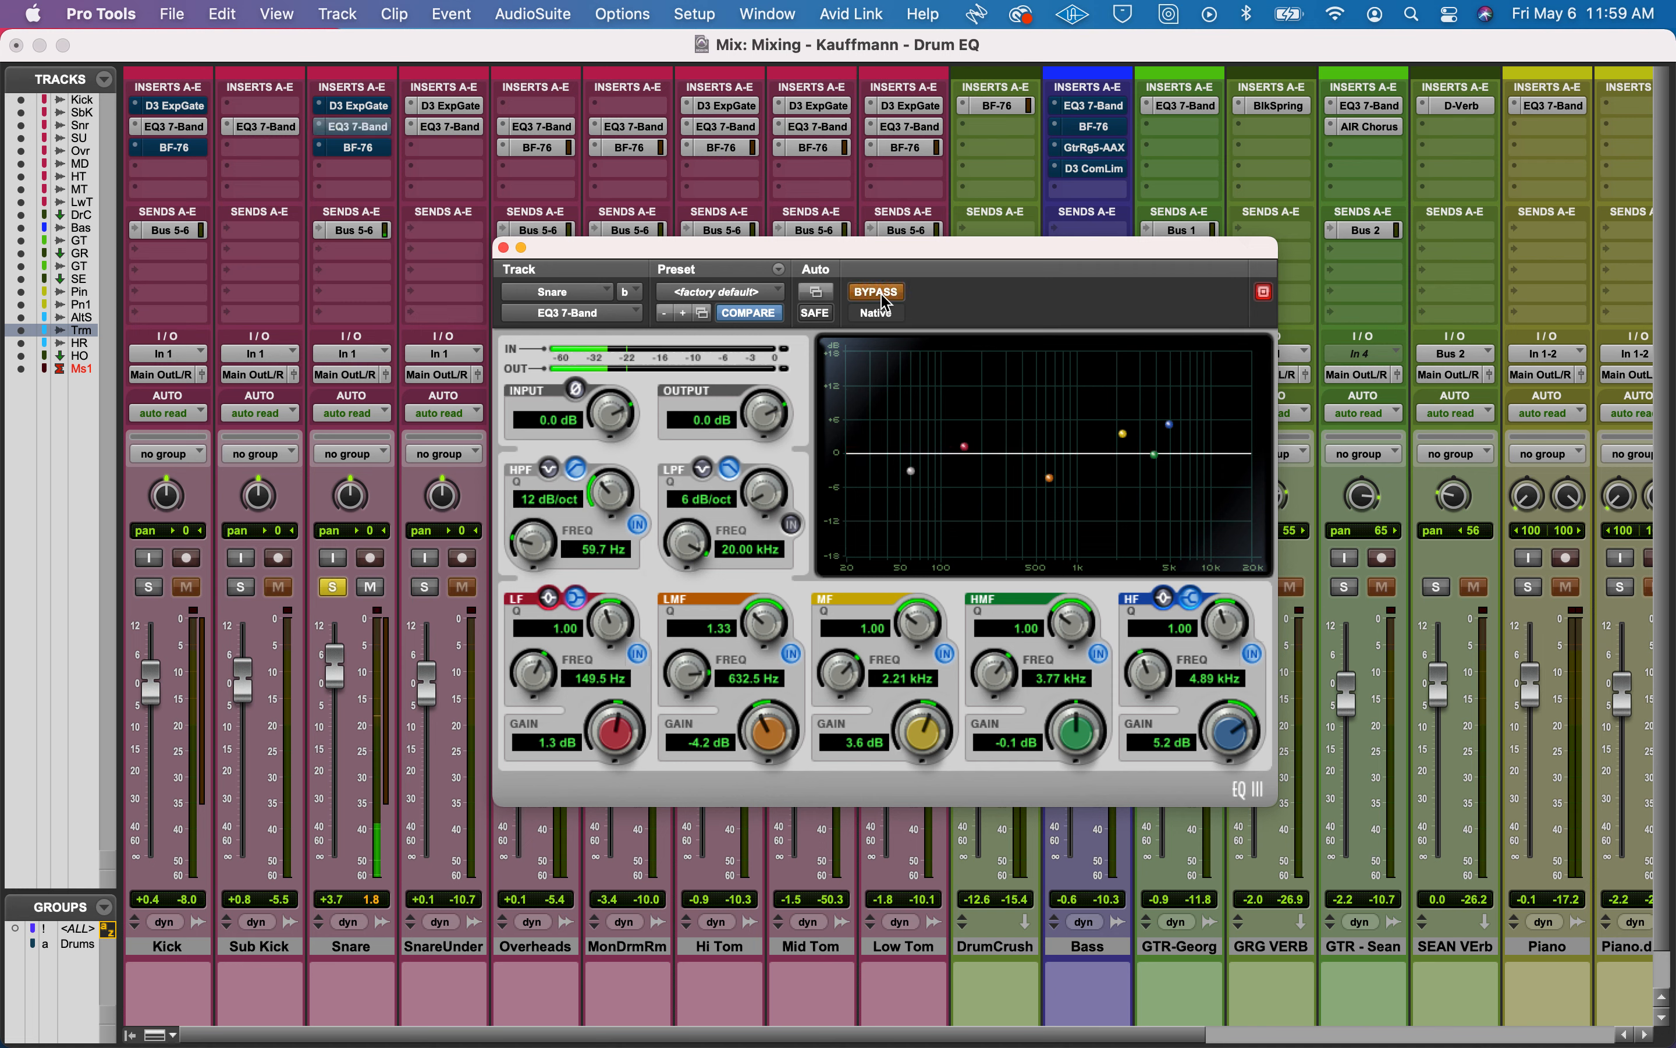
{"action": "left_click", "coordinate": [879, 294]}
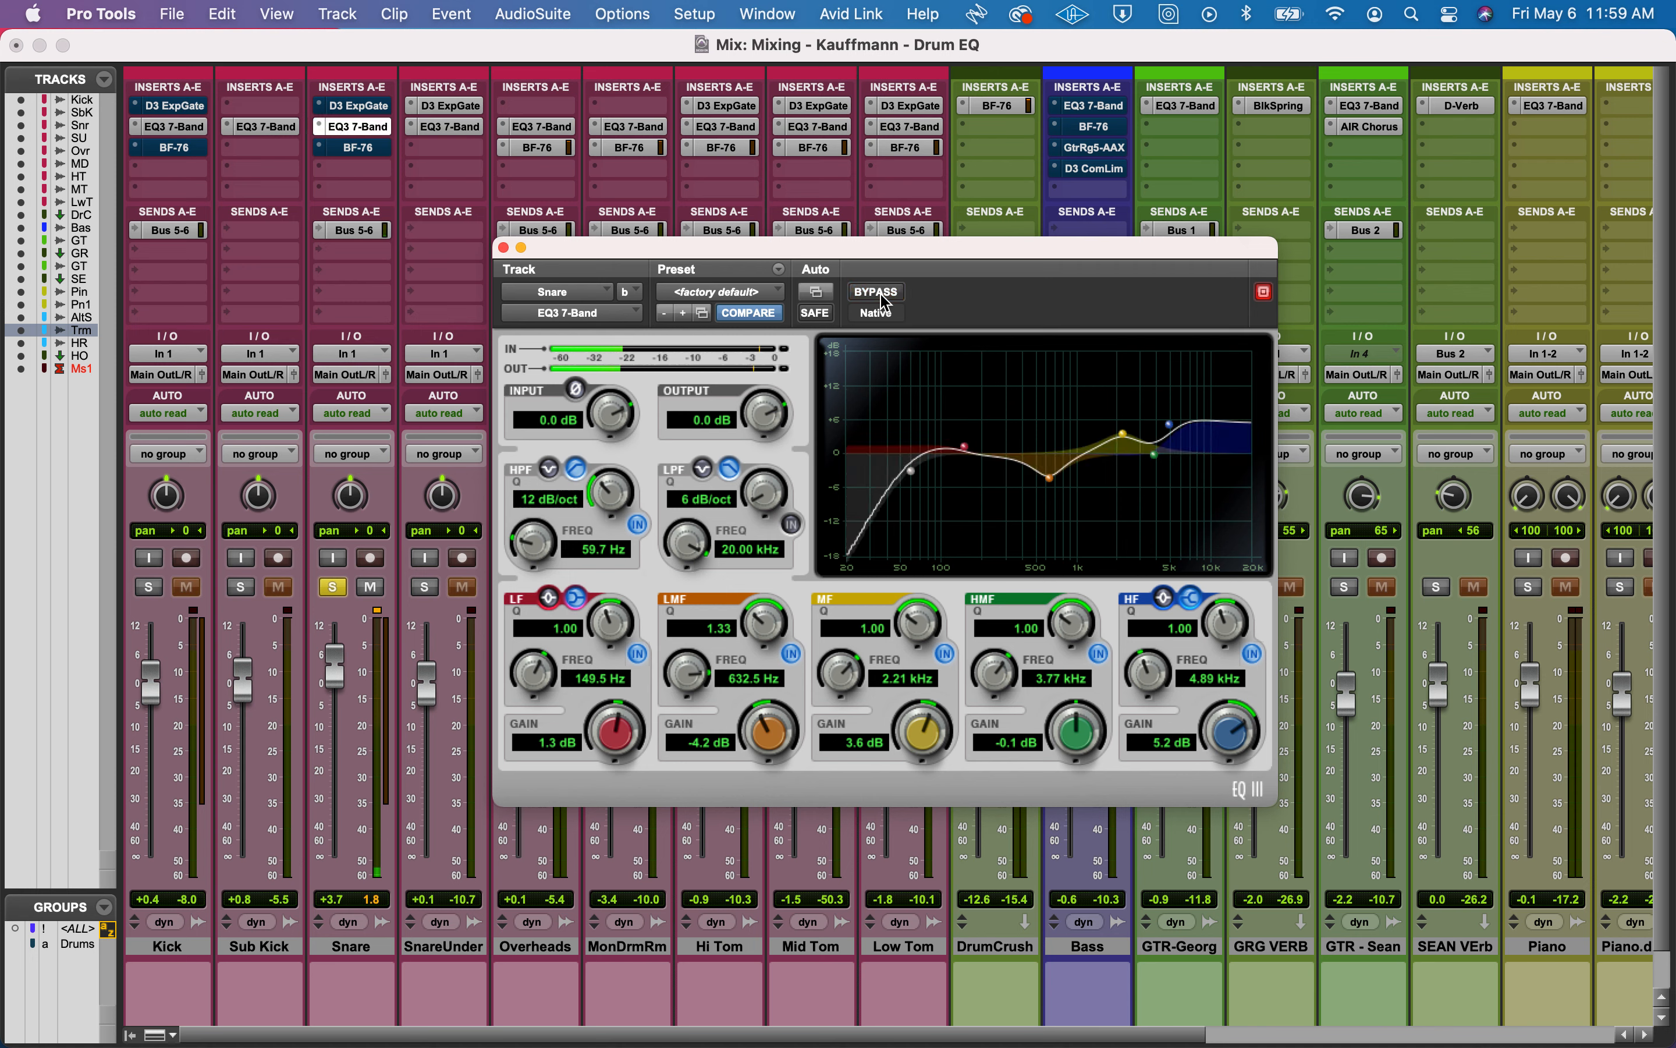
{"action": "left_click", "coordinate": [883, 297]}
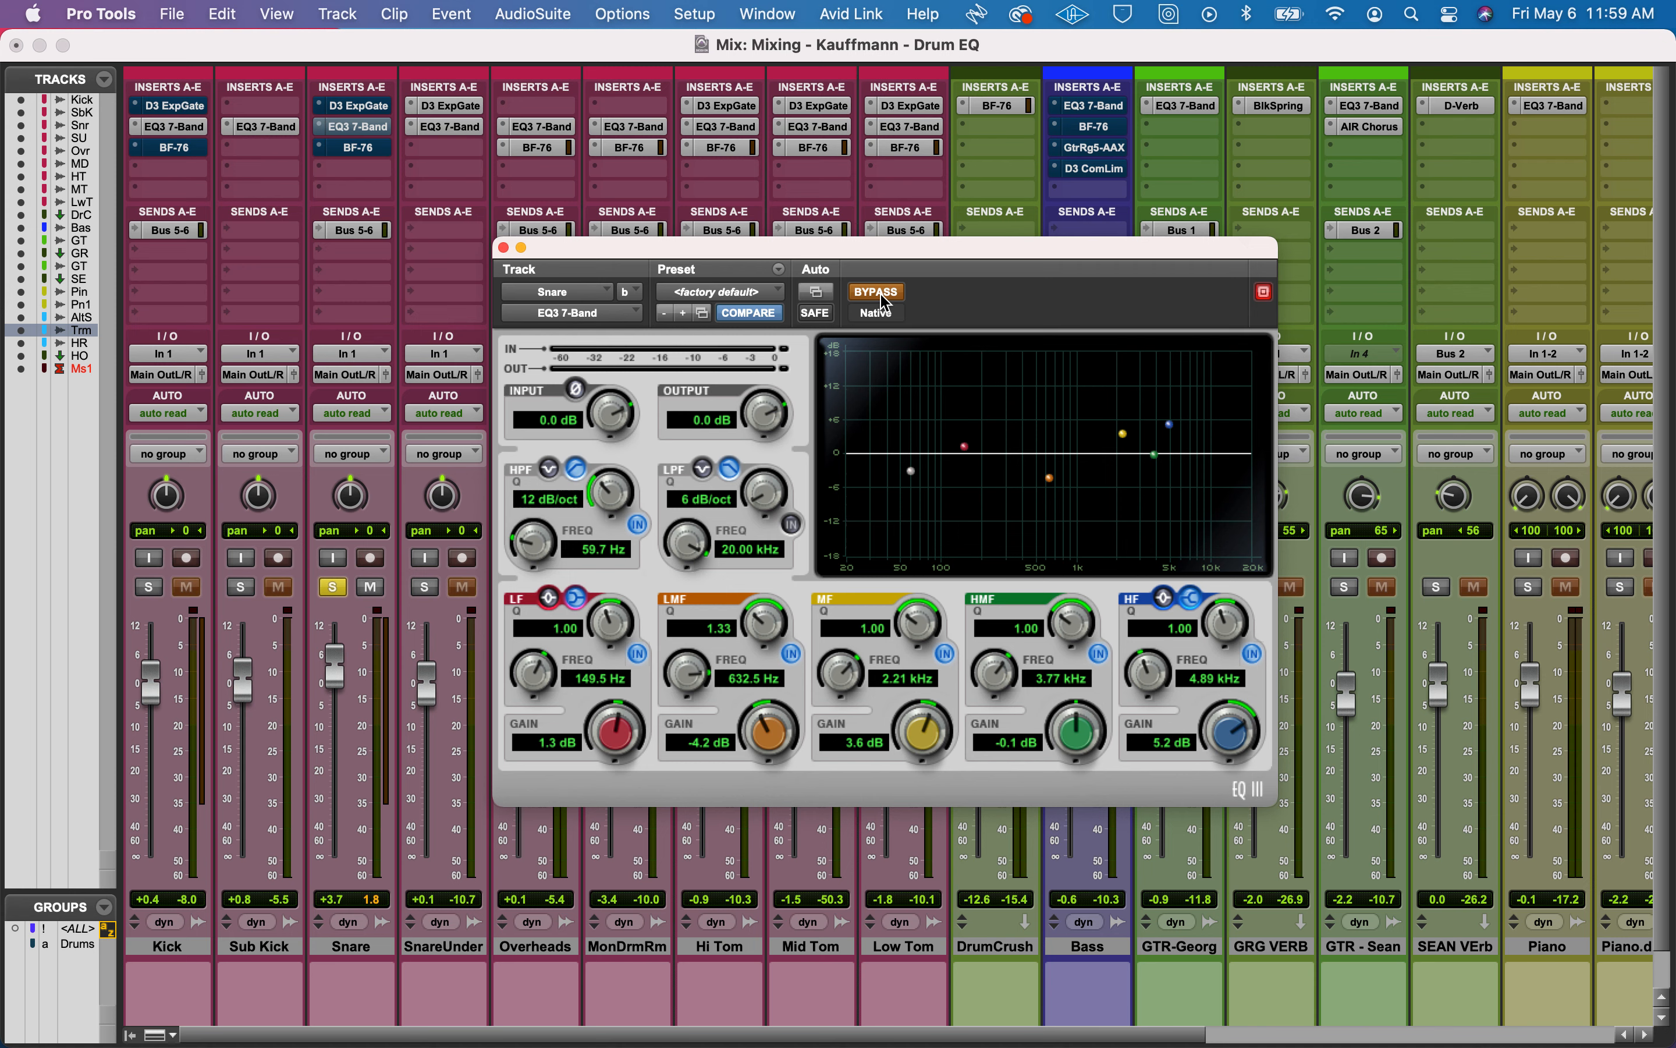
{"action": "left_click", "coordinate": [882, 297]}
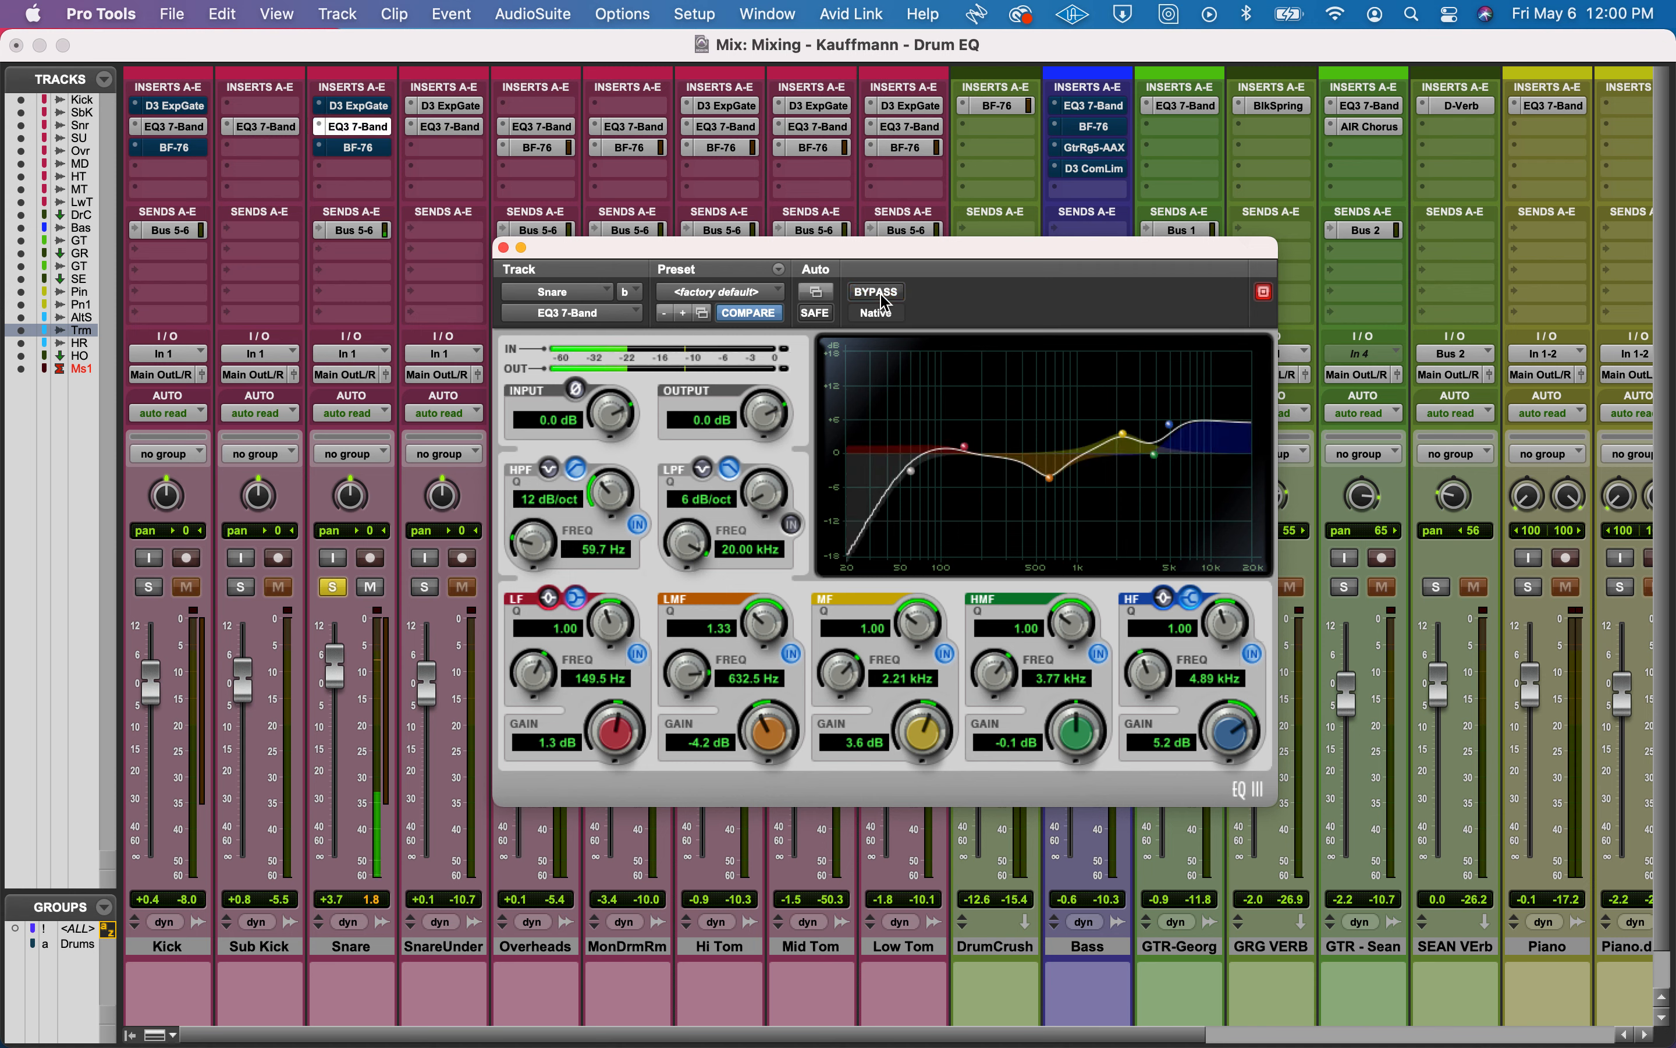
{"action": "left_click", "coordinate": [879, 294]}
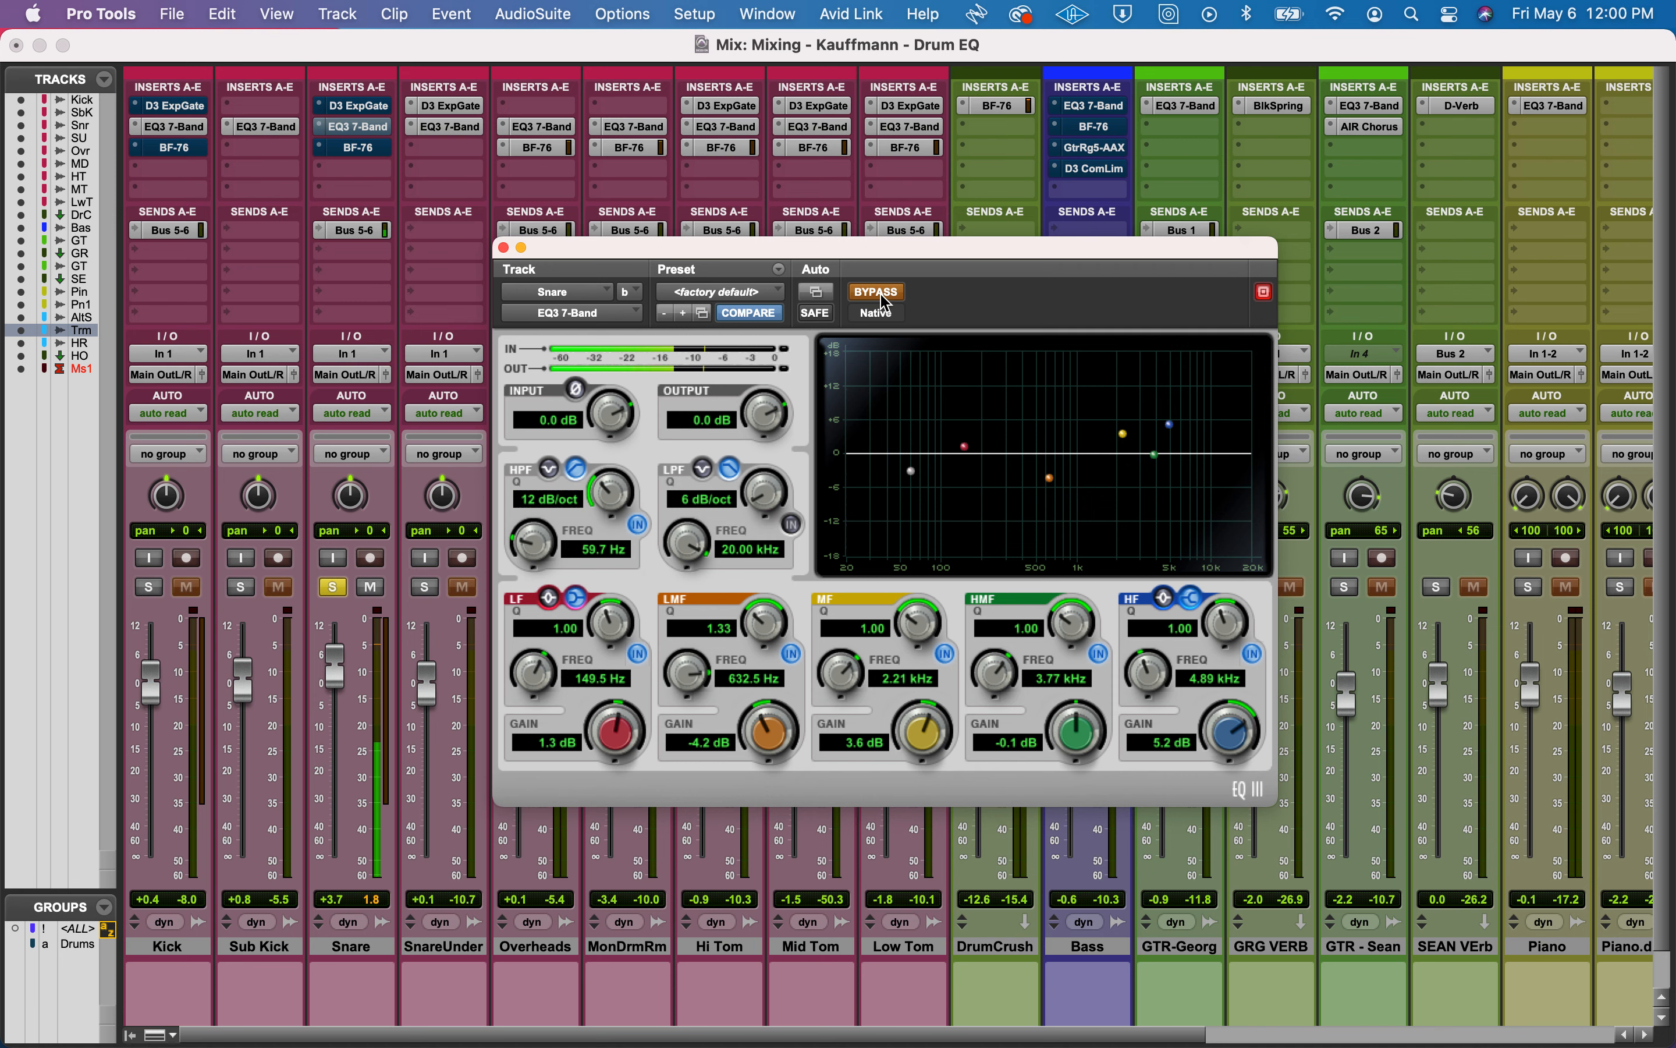
{"action": "left_click", "coordinate": [881, 296]}
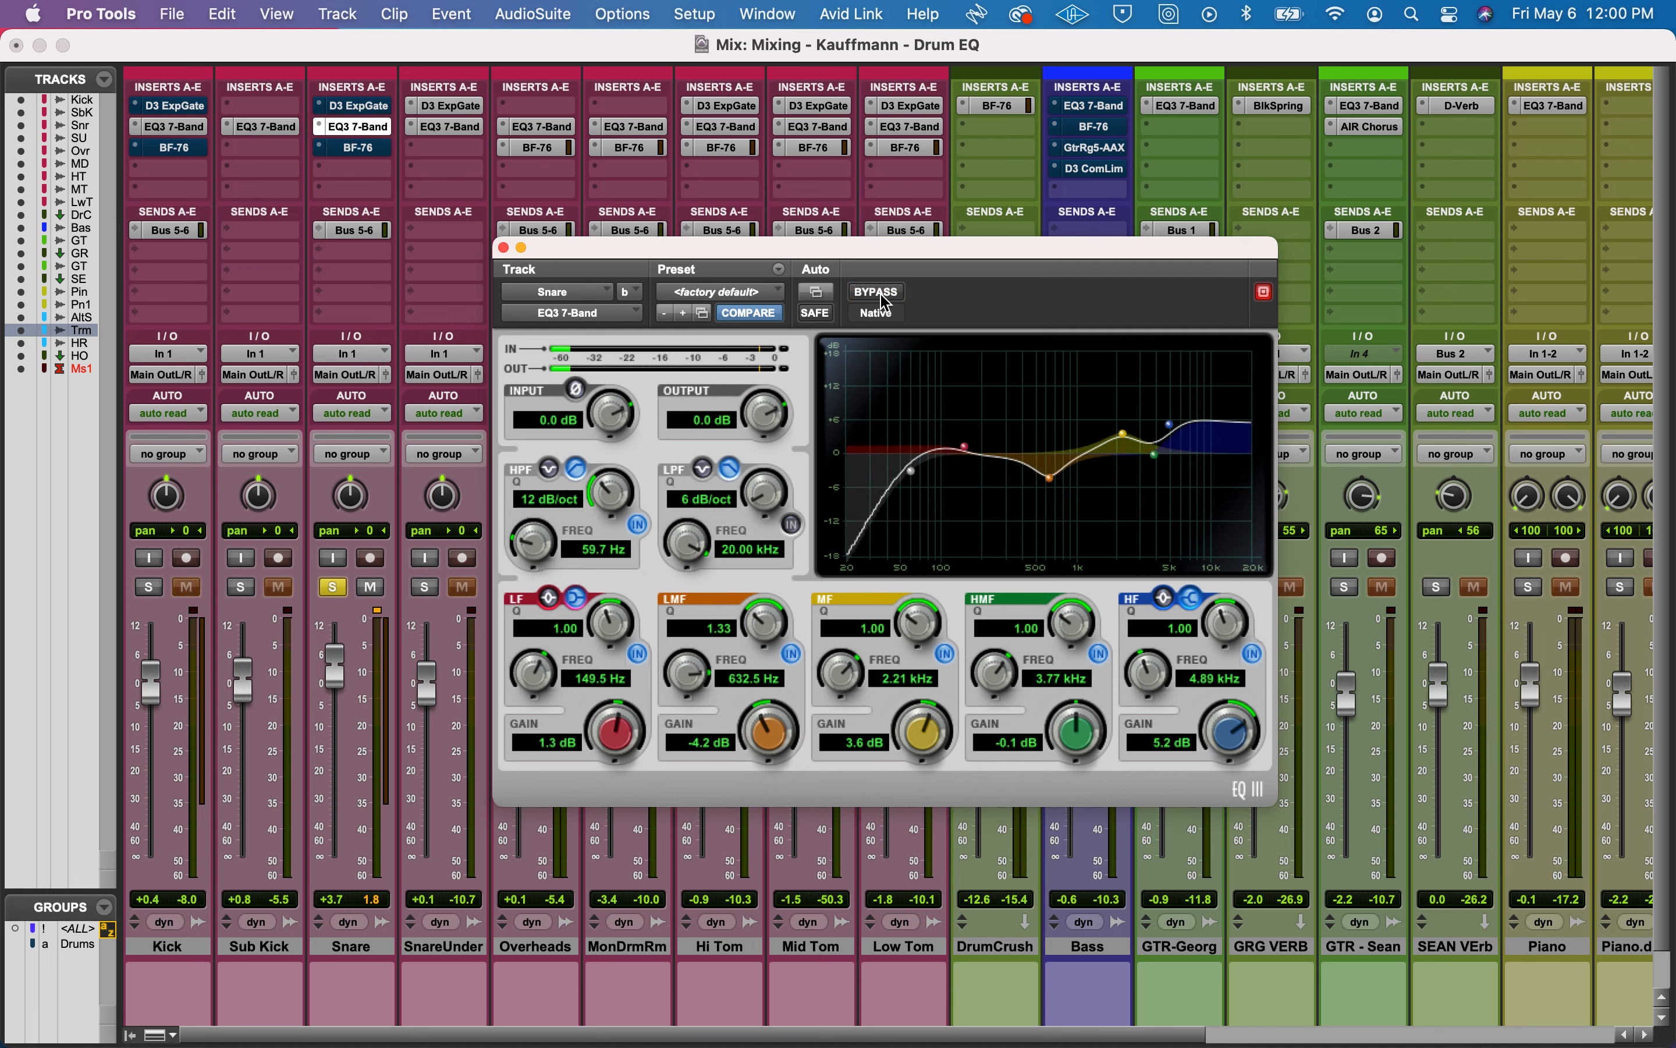
{"action": "left_click", "coordinate": [882, 298]}
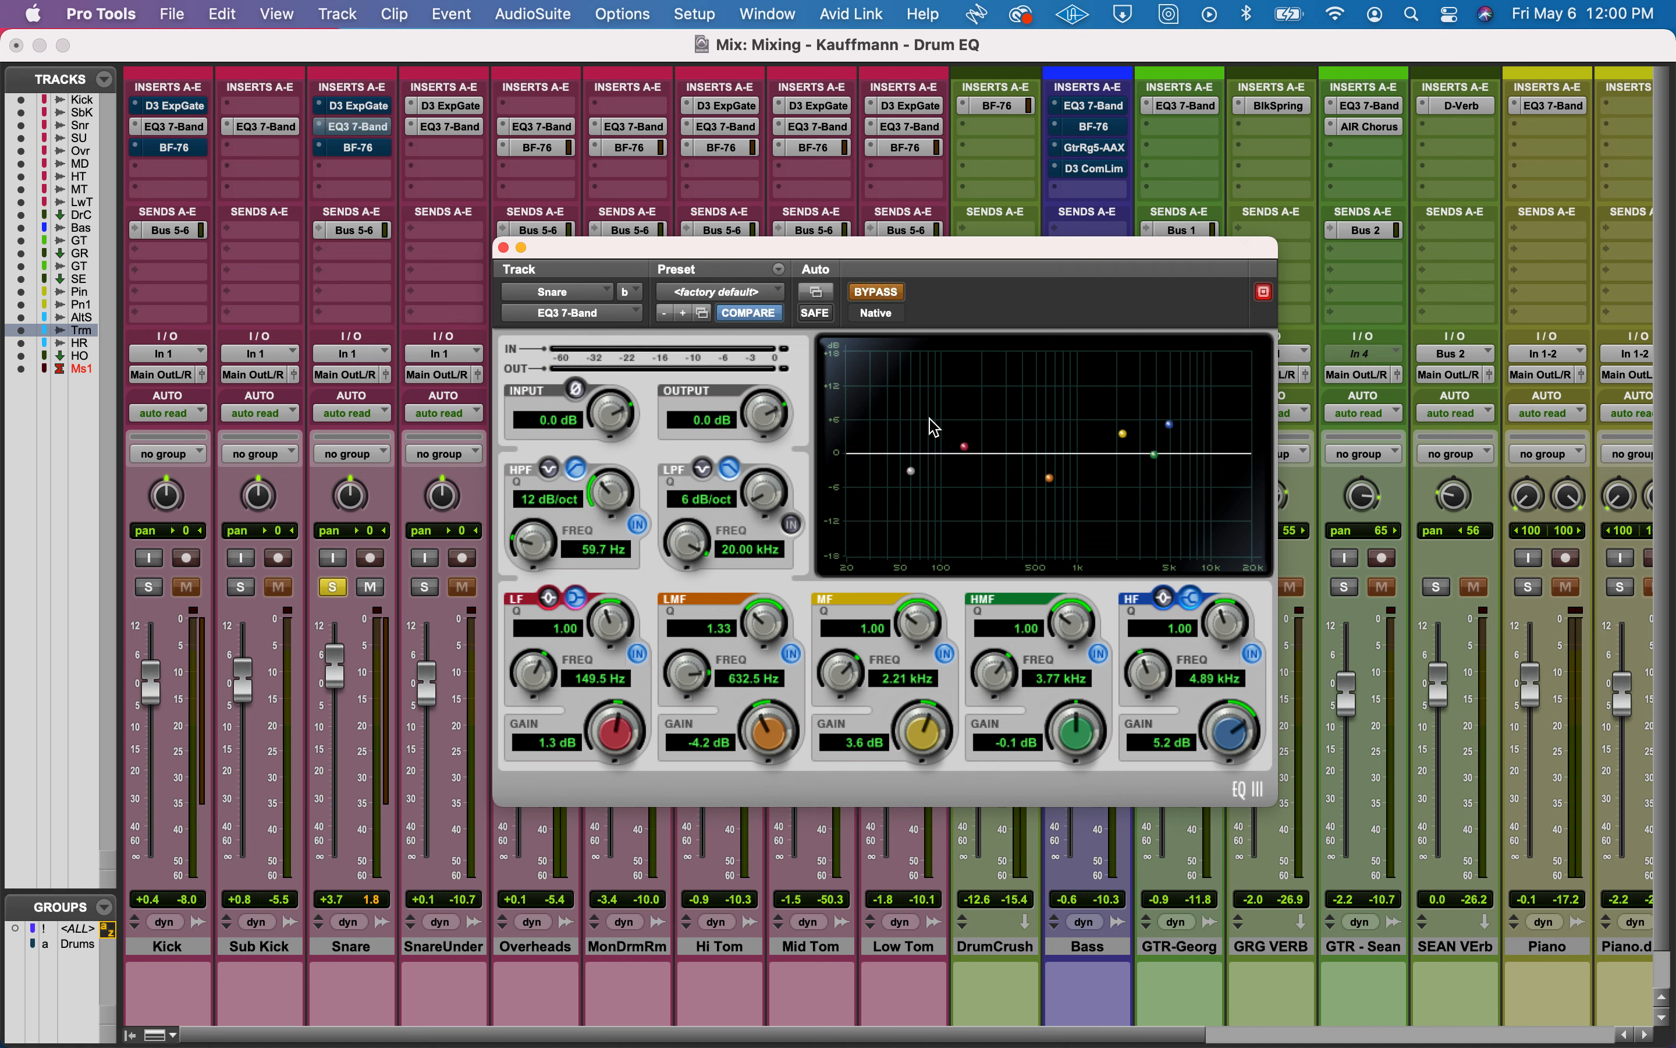
{"action": "left_click", "coordinate": [877, 292]}
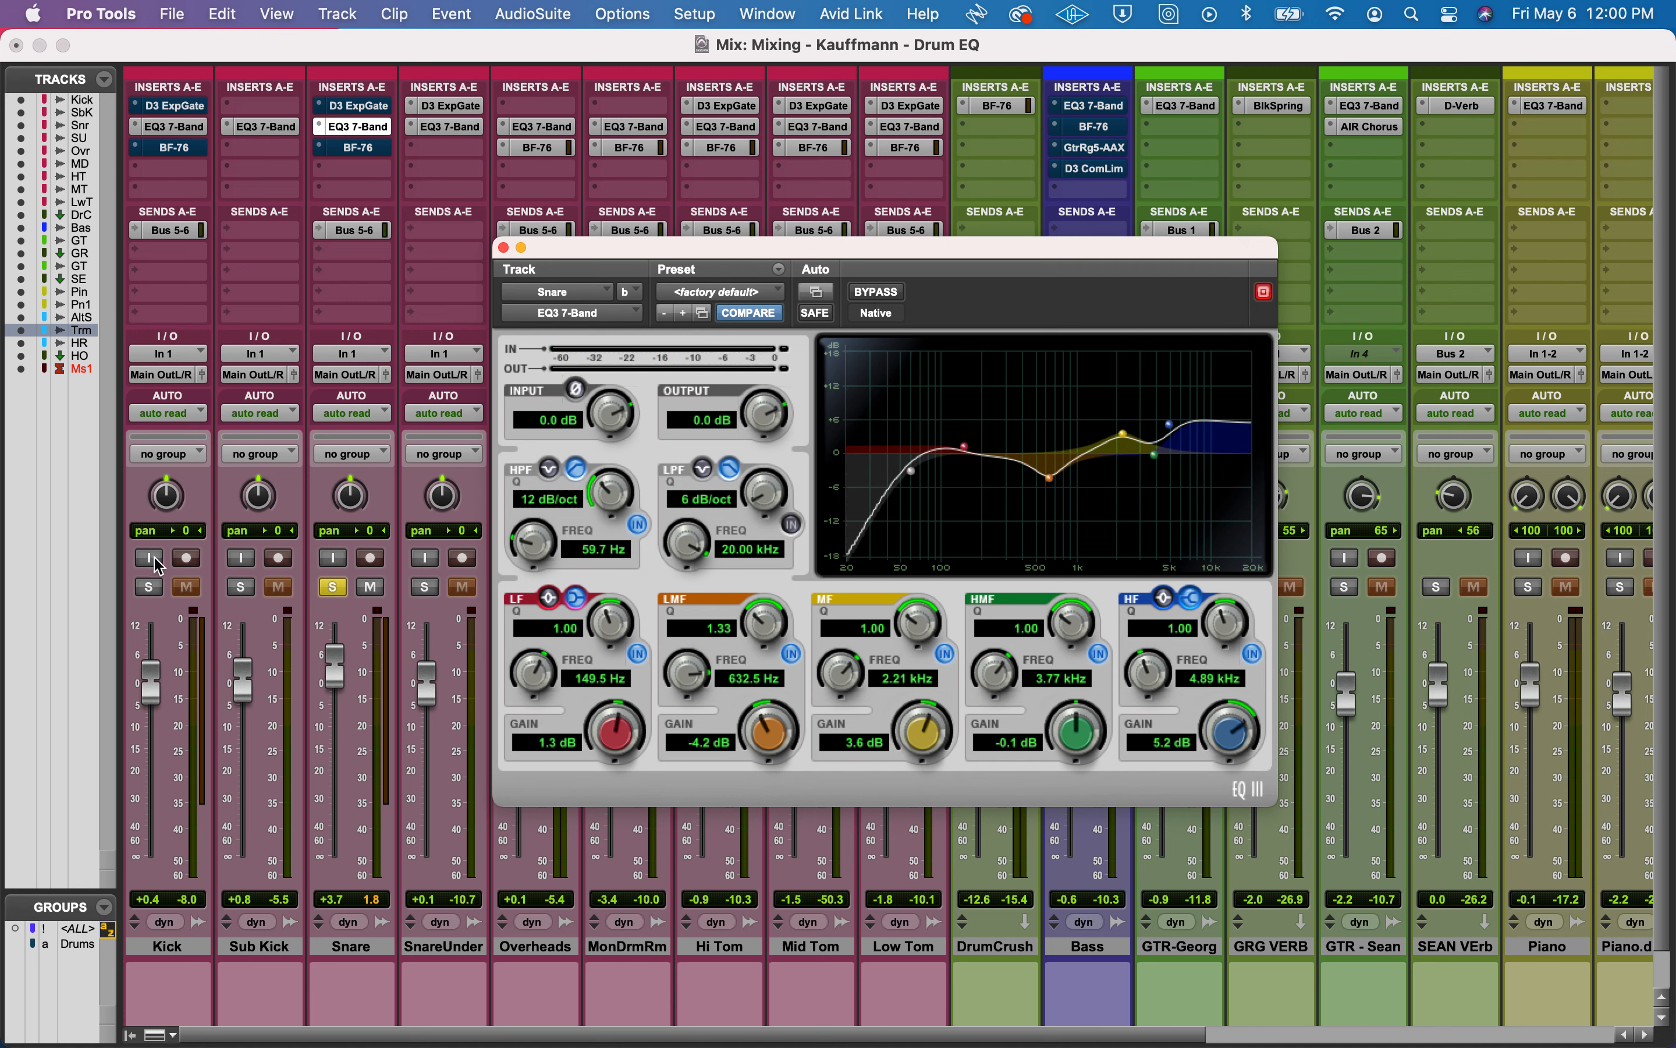
Open the Kick track's EQ3 7-Band and move the solo from the Snare to the Kick.
{"action": "left_click", "coordinate": [183, 129]}
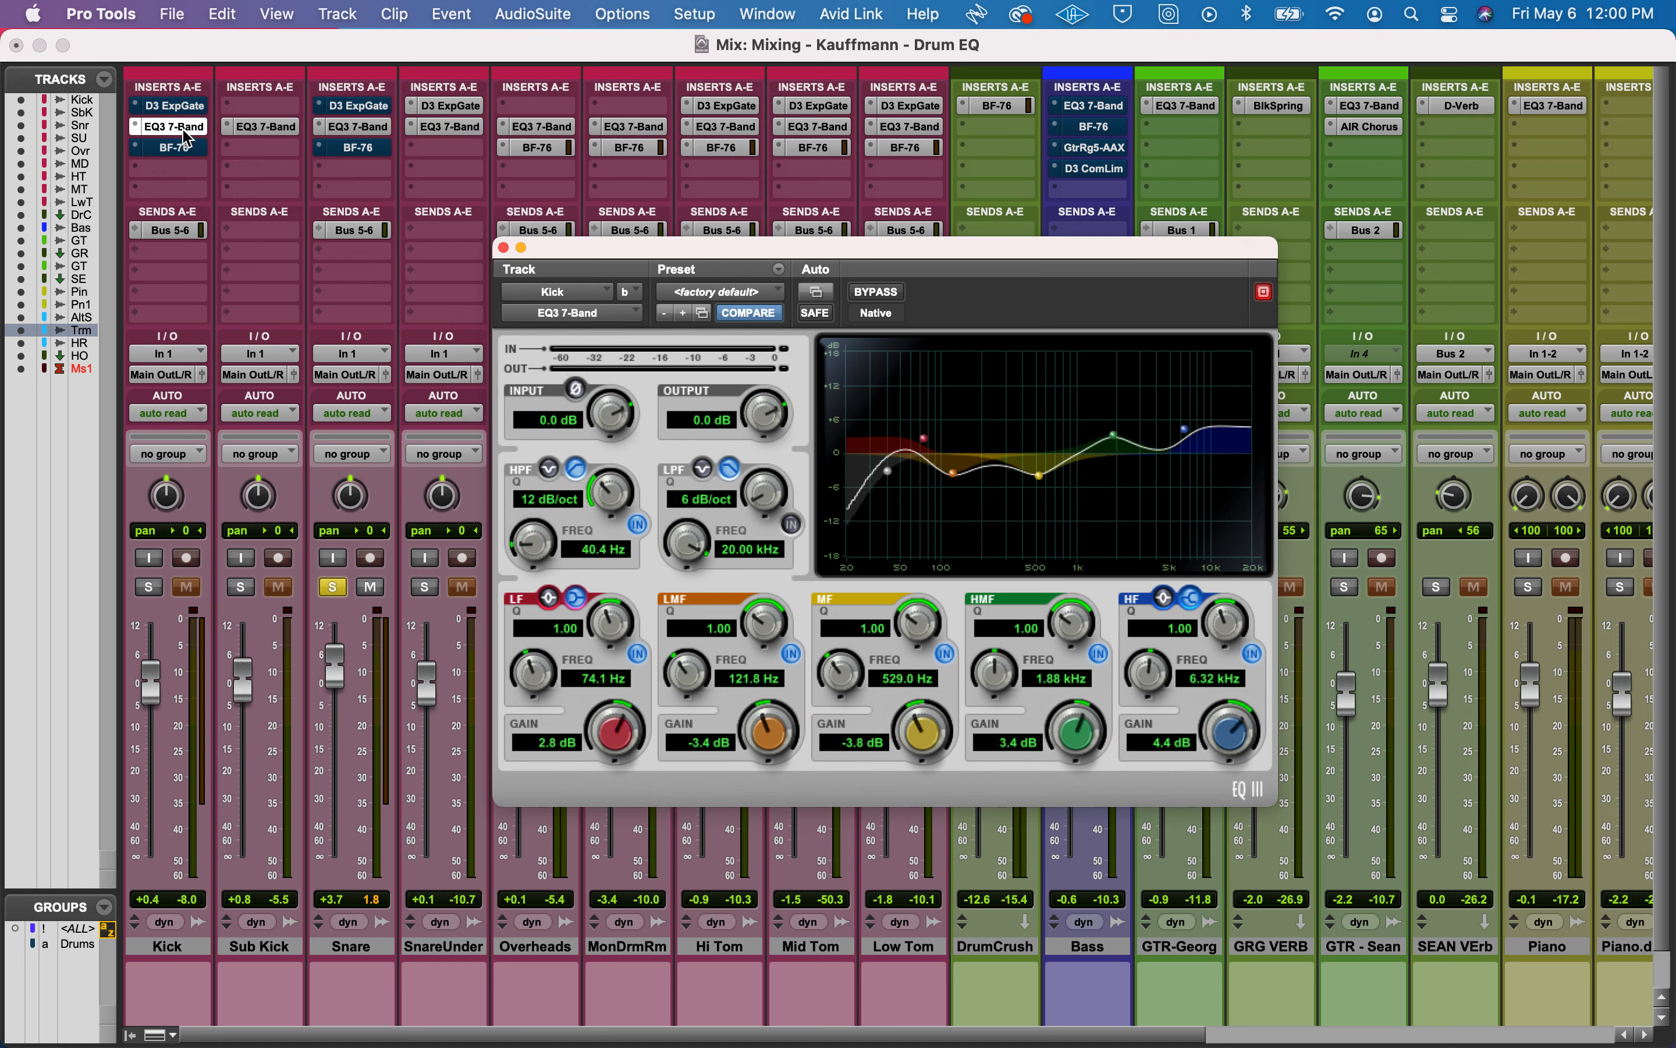
{"action": "left_click", "coordinate": [151, 588]}
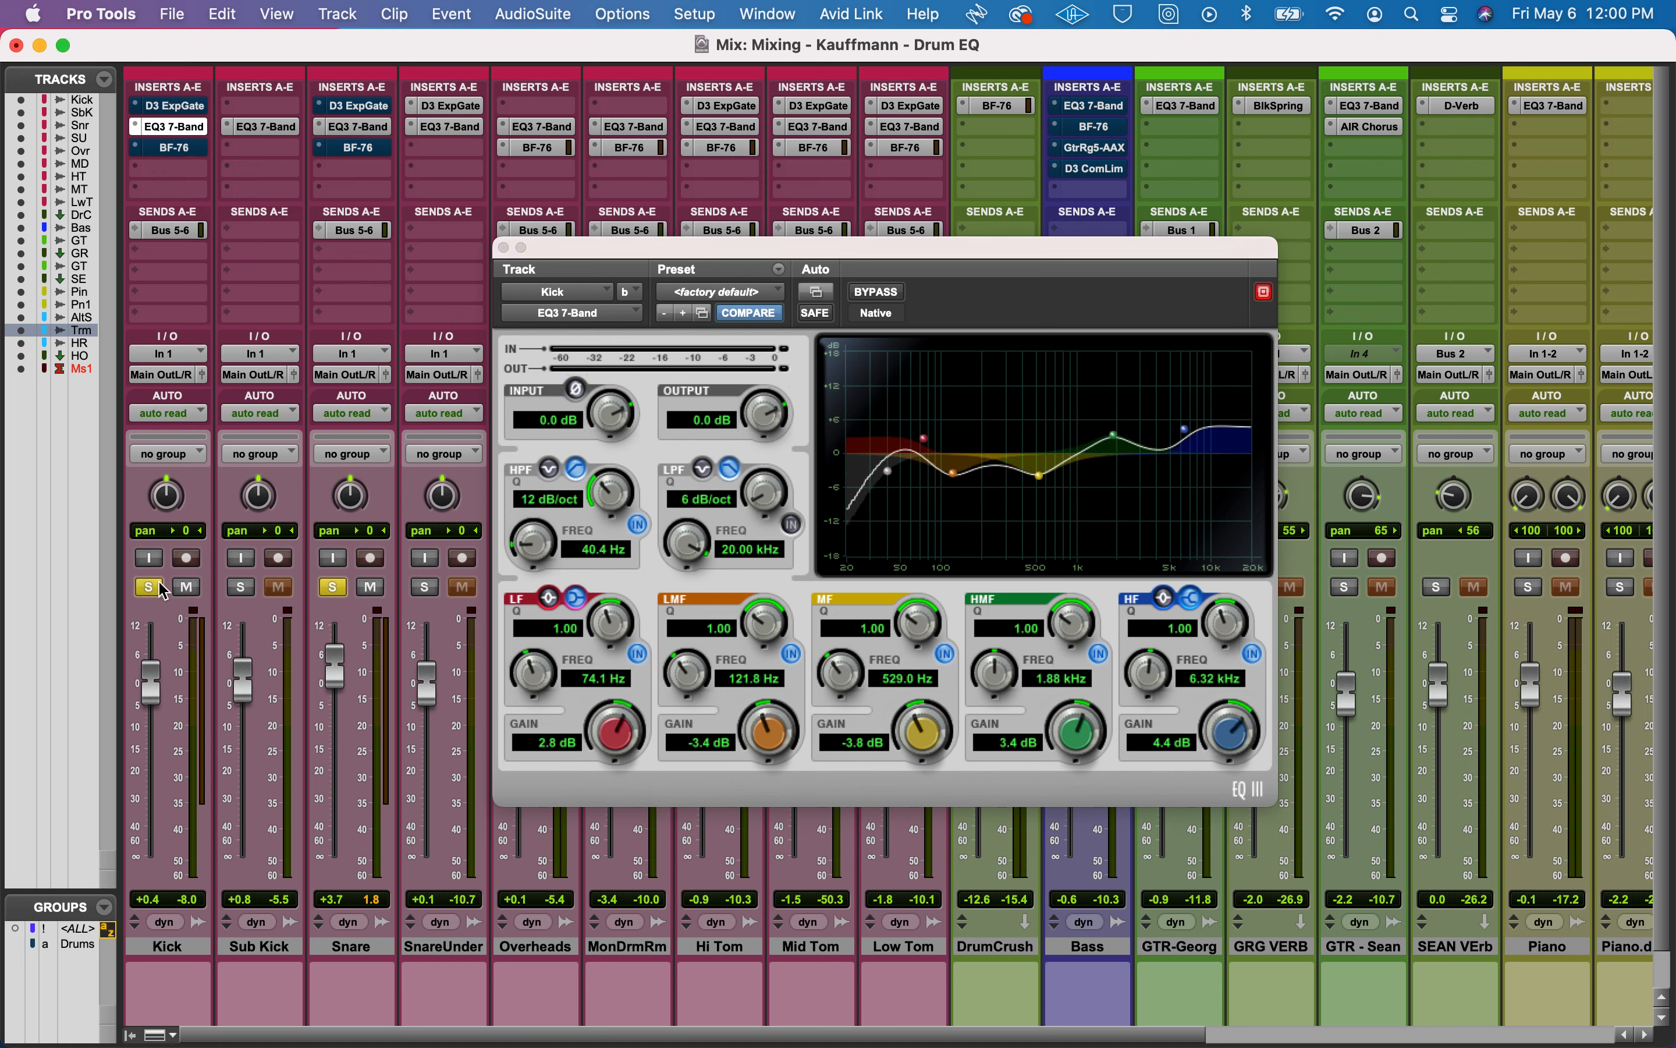
{"action": "left_click", "coordinate": [333, 587]}
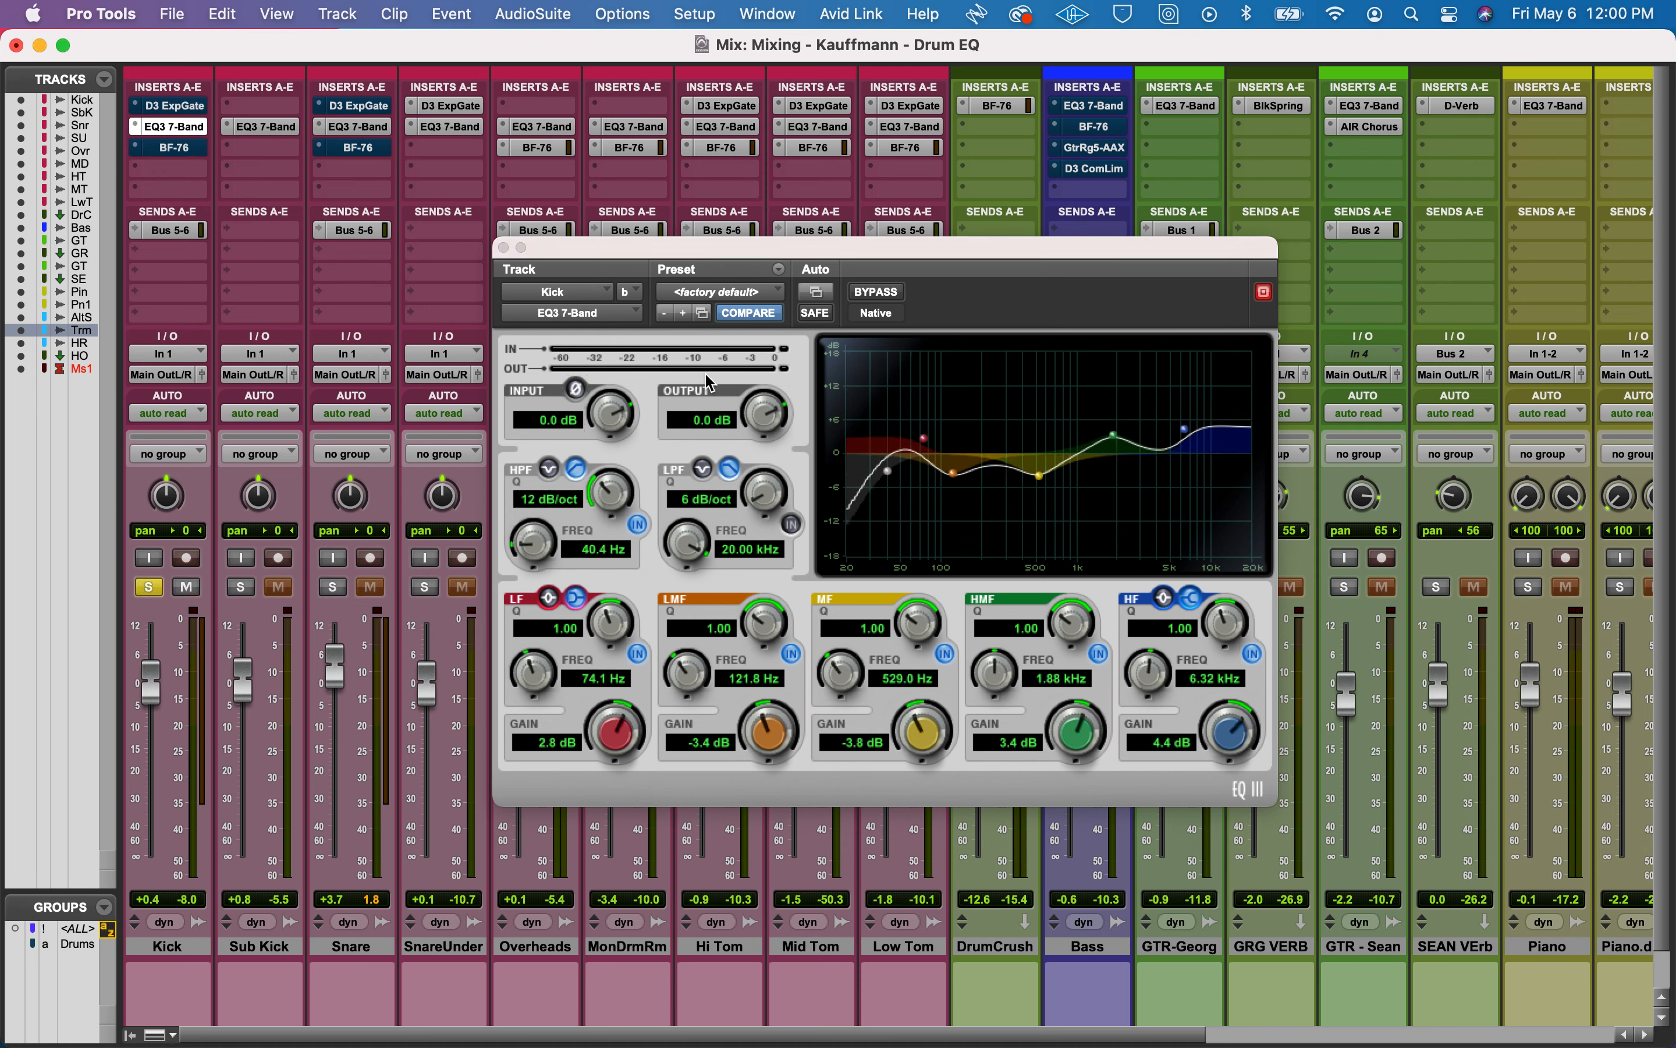
Play the soloed Kick and toggle its EQ bypass to compare the sound with and without EQ, ending with the EQ active.
{"action": "left_click", "coordinate": [876, 292]}
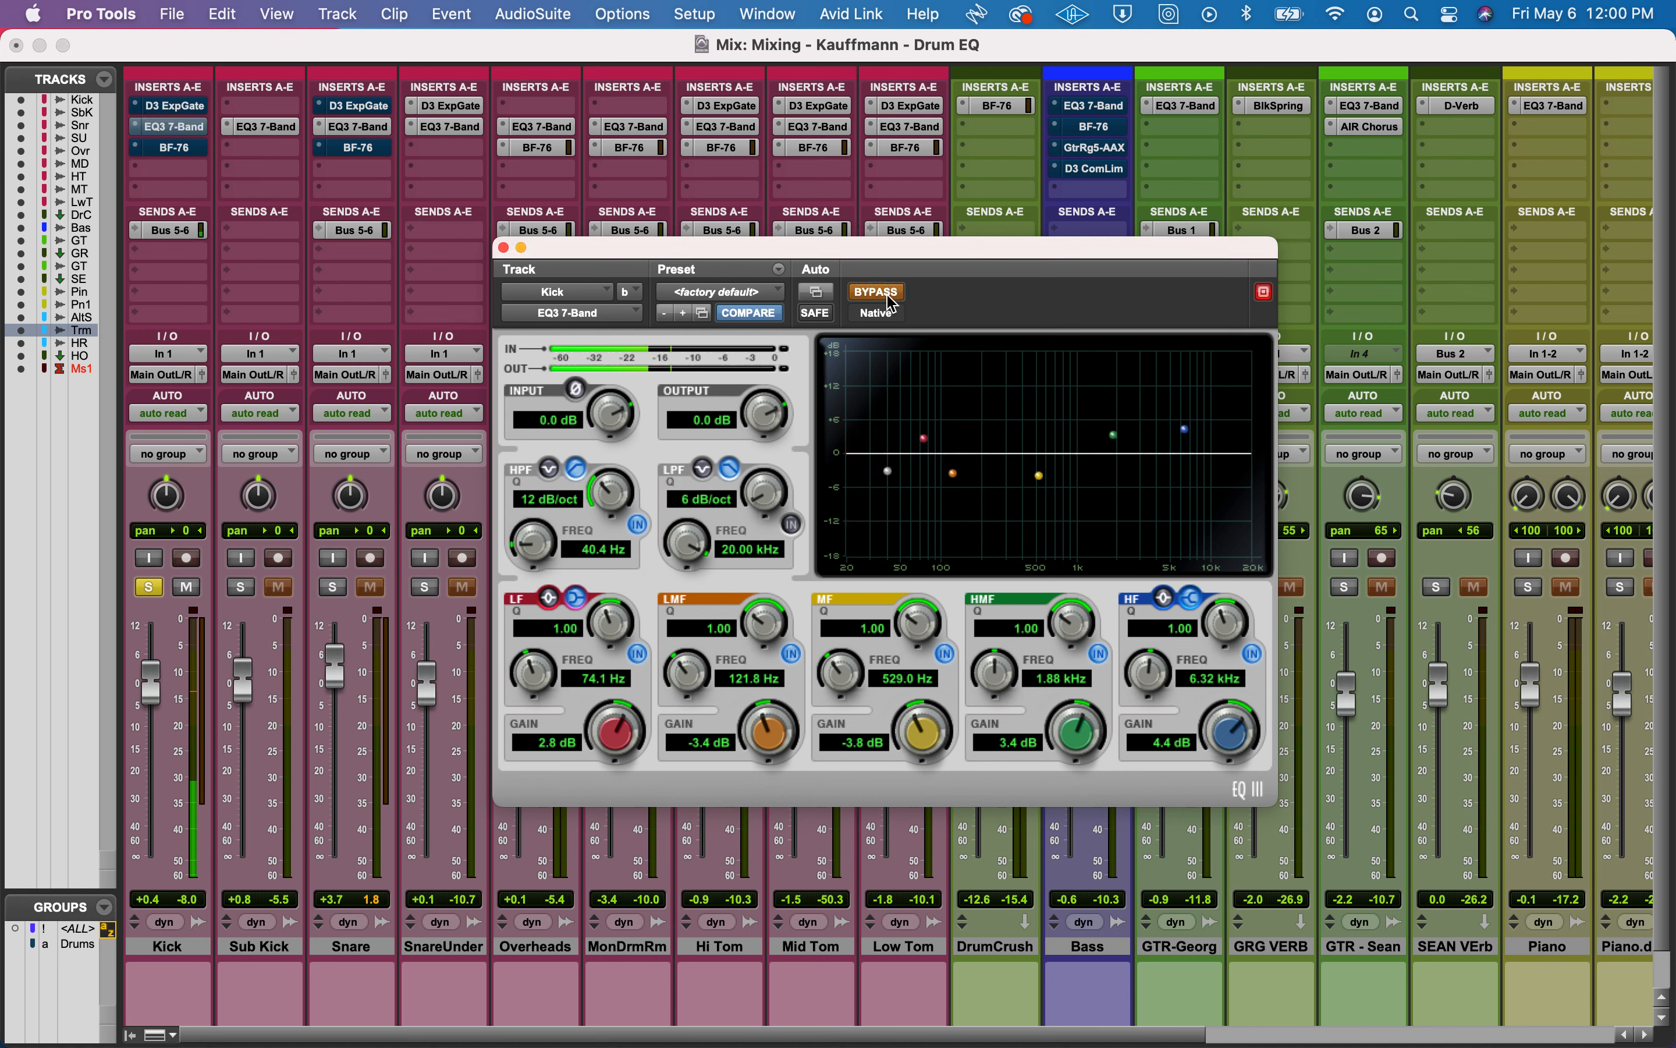
{"action": "left_click", "coordinate": [890, 297]}
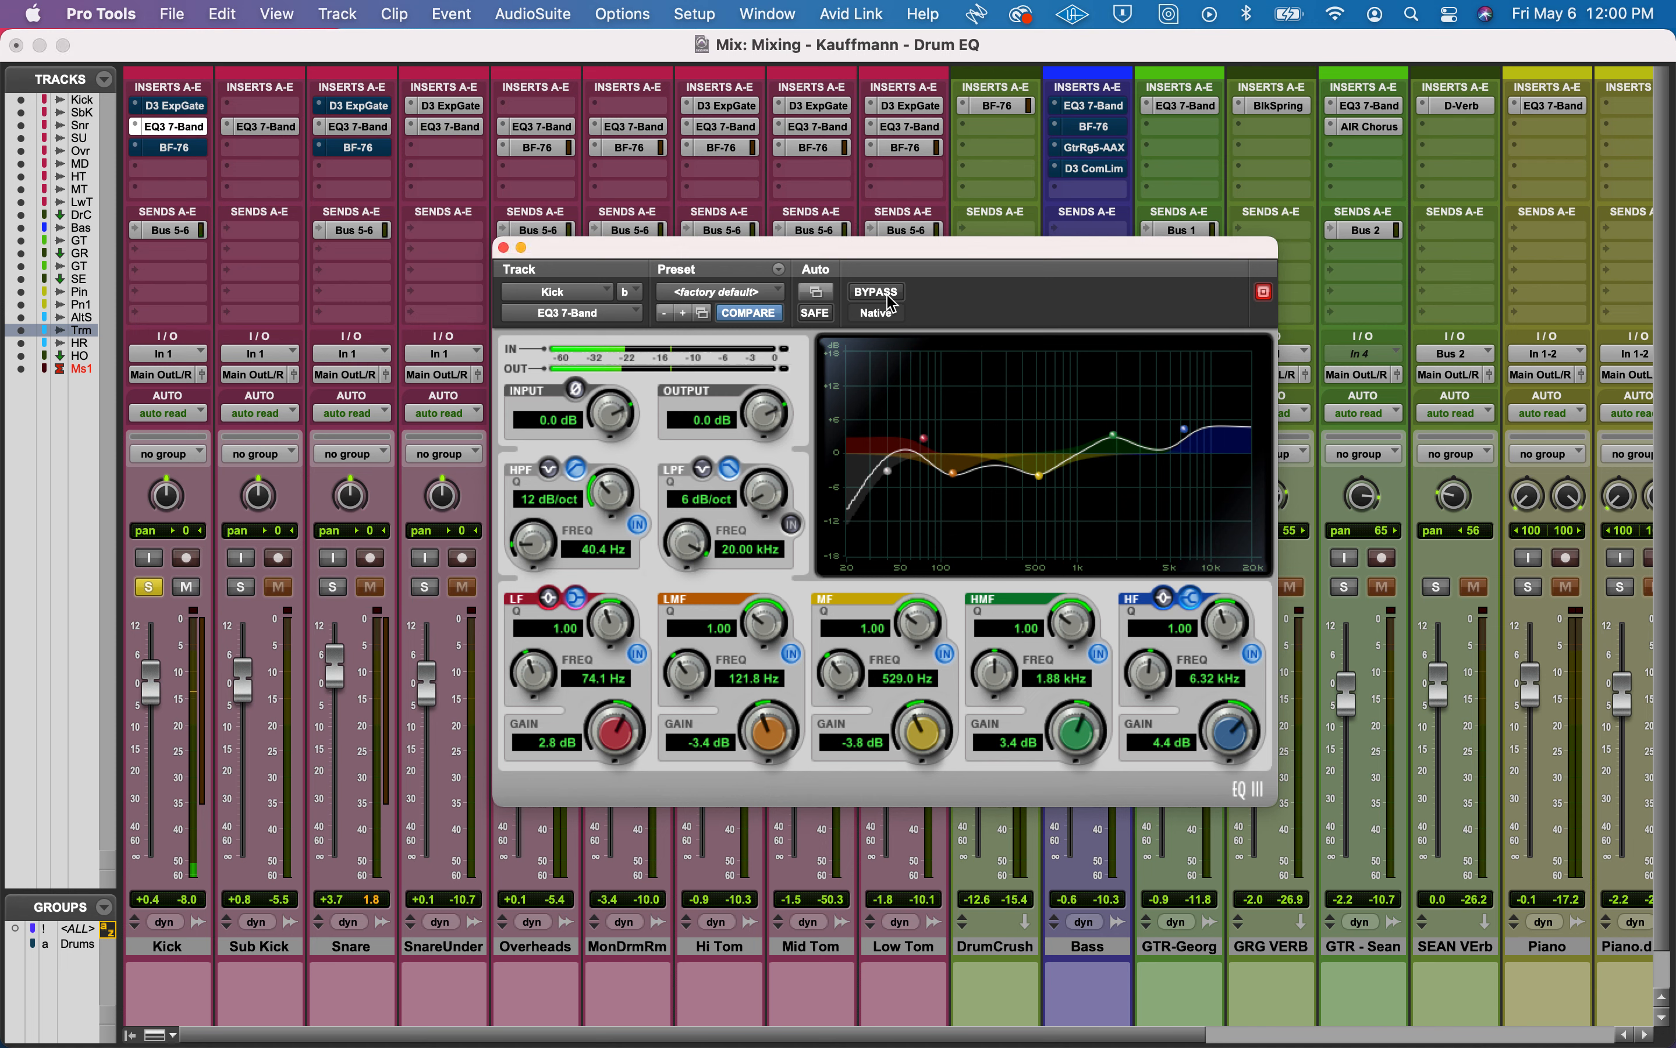
{"action": "left_click", "coordinate": [889, 297]}
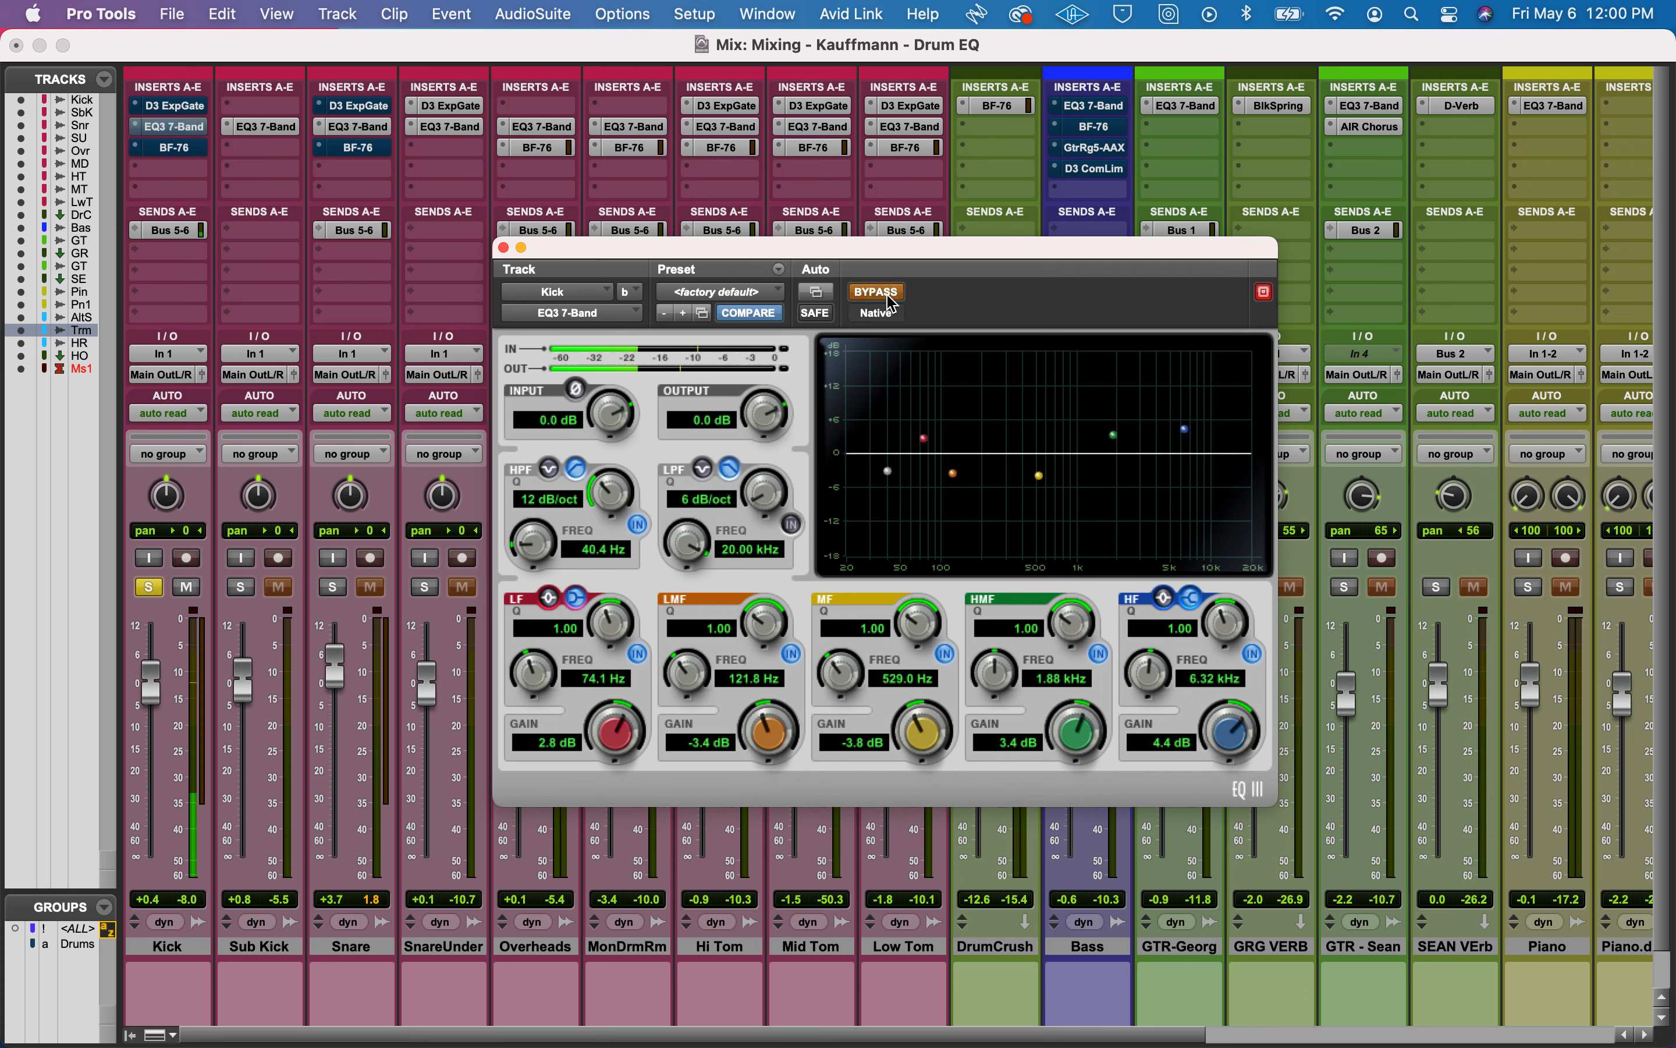
{"action": "left_click", "coordinate": [889, 297]}
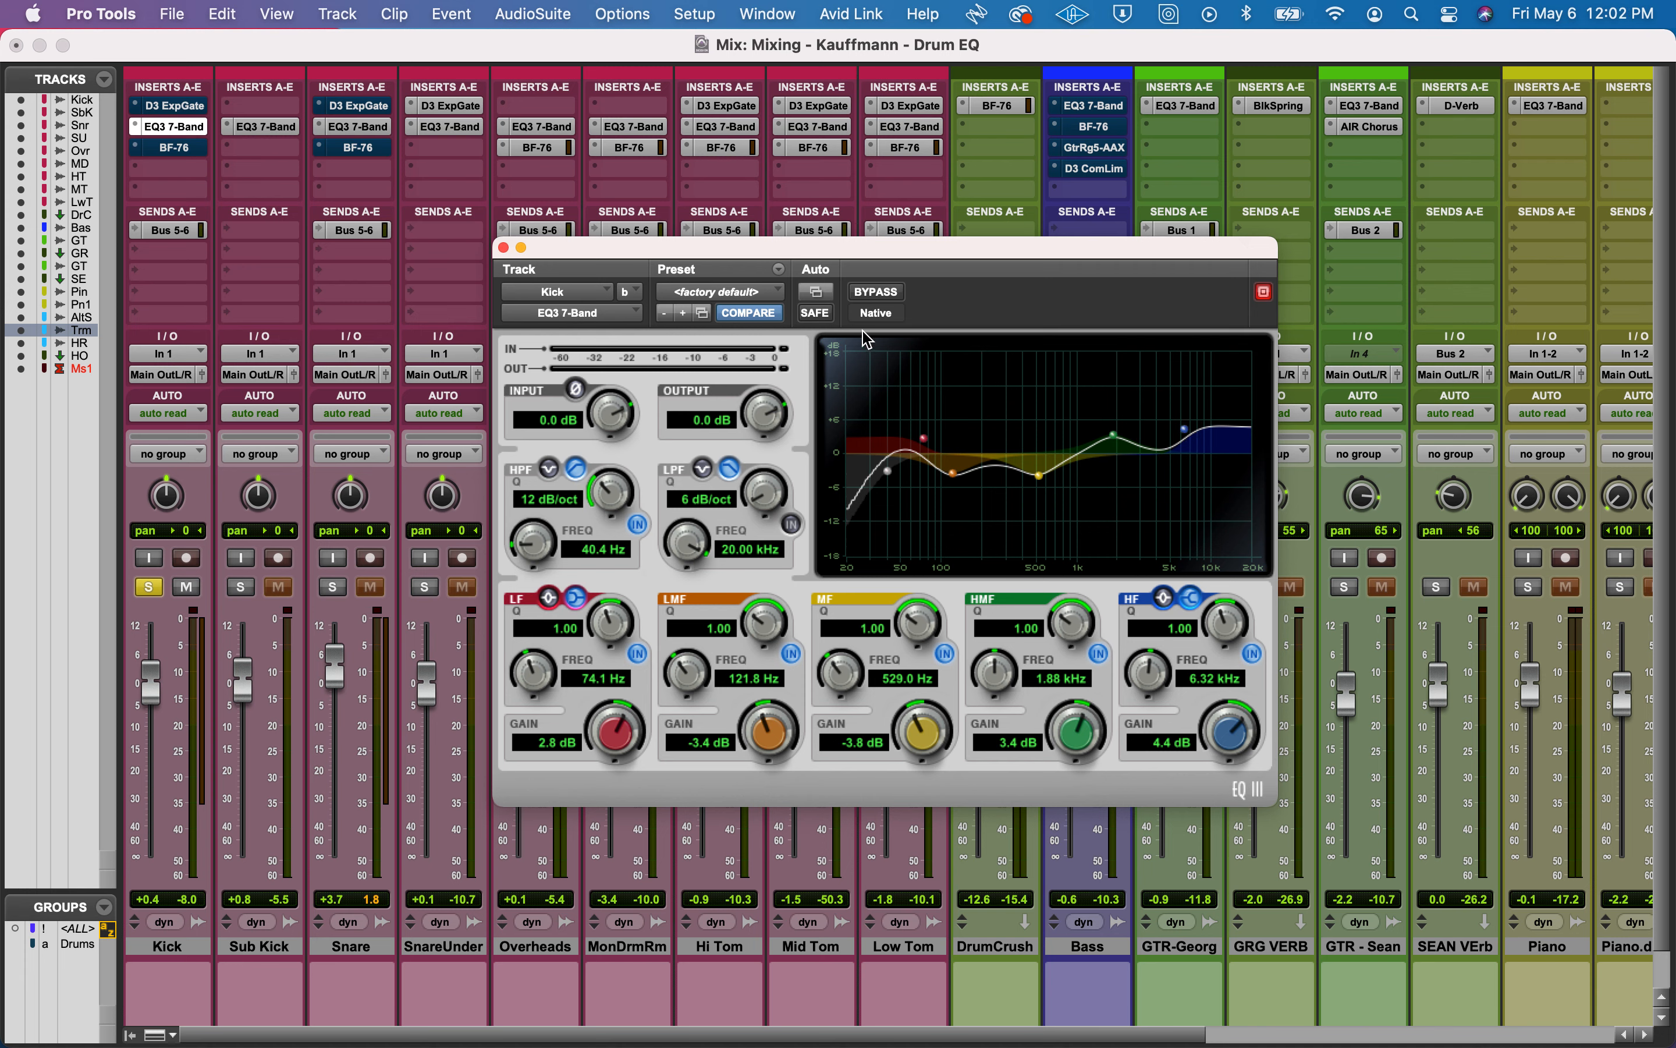
{"action": "left_click", "coordinate": [878, 294]}
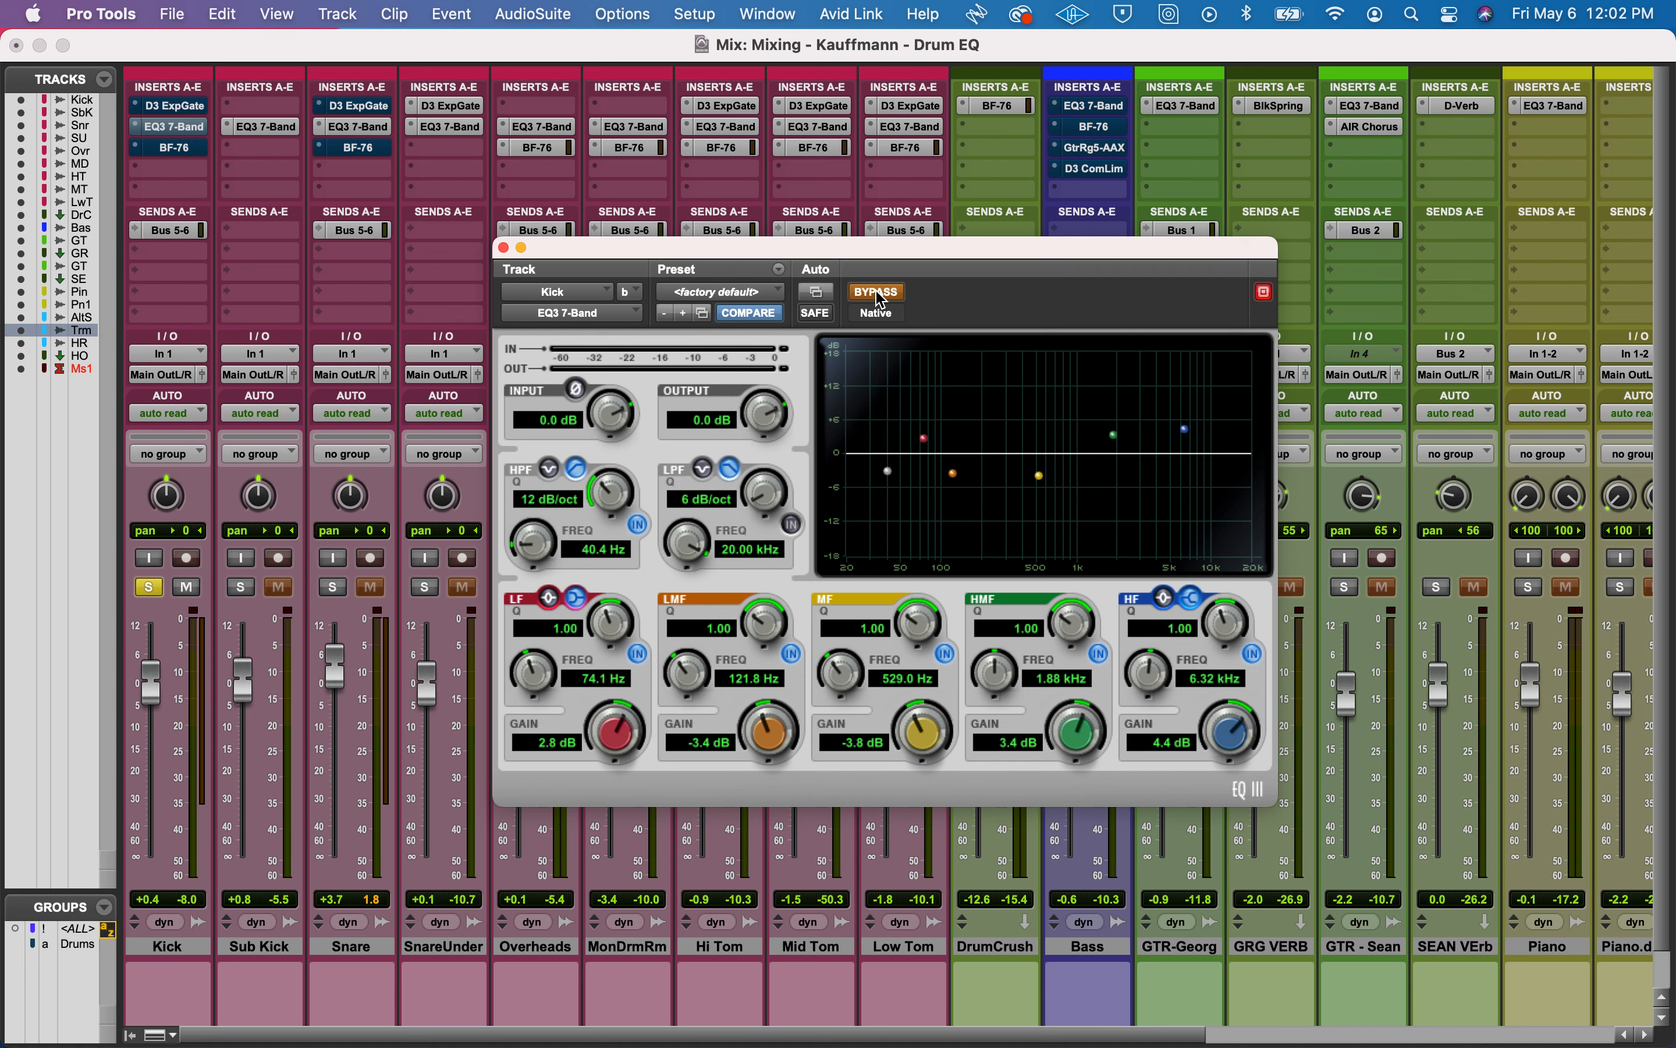
{"action": "key", "text": "space"}
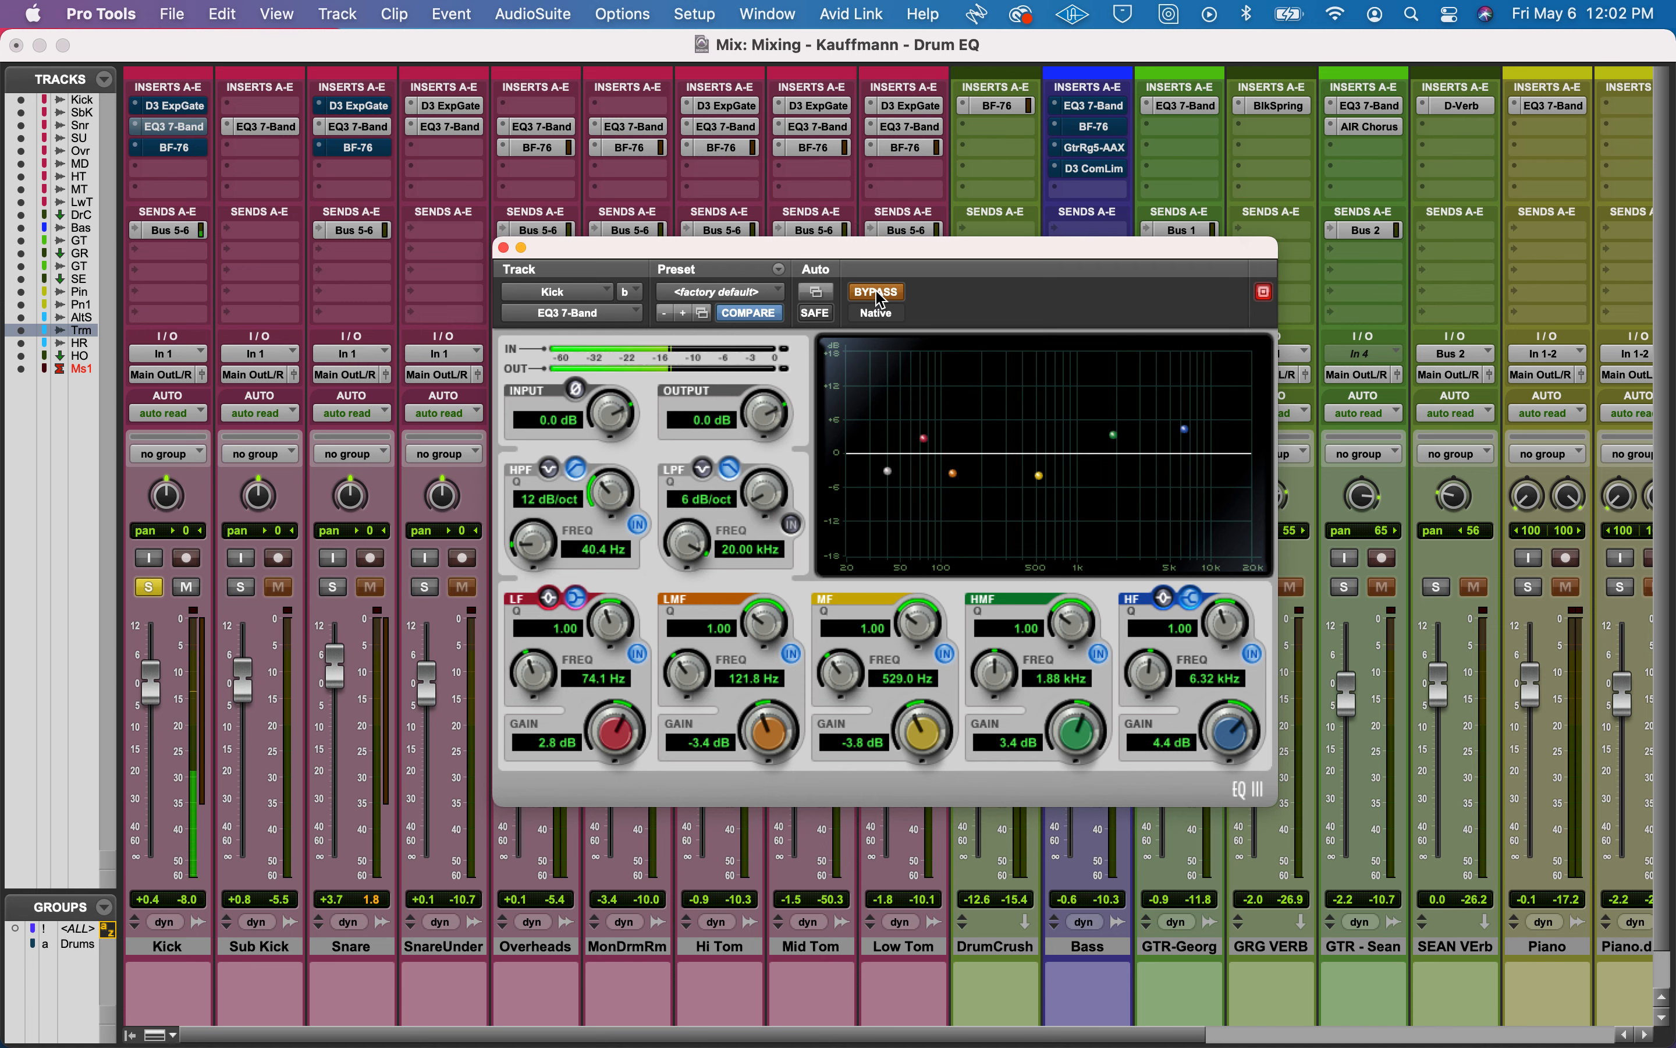
{"action": "left_click", "coordinate": [877, 293]}
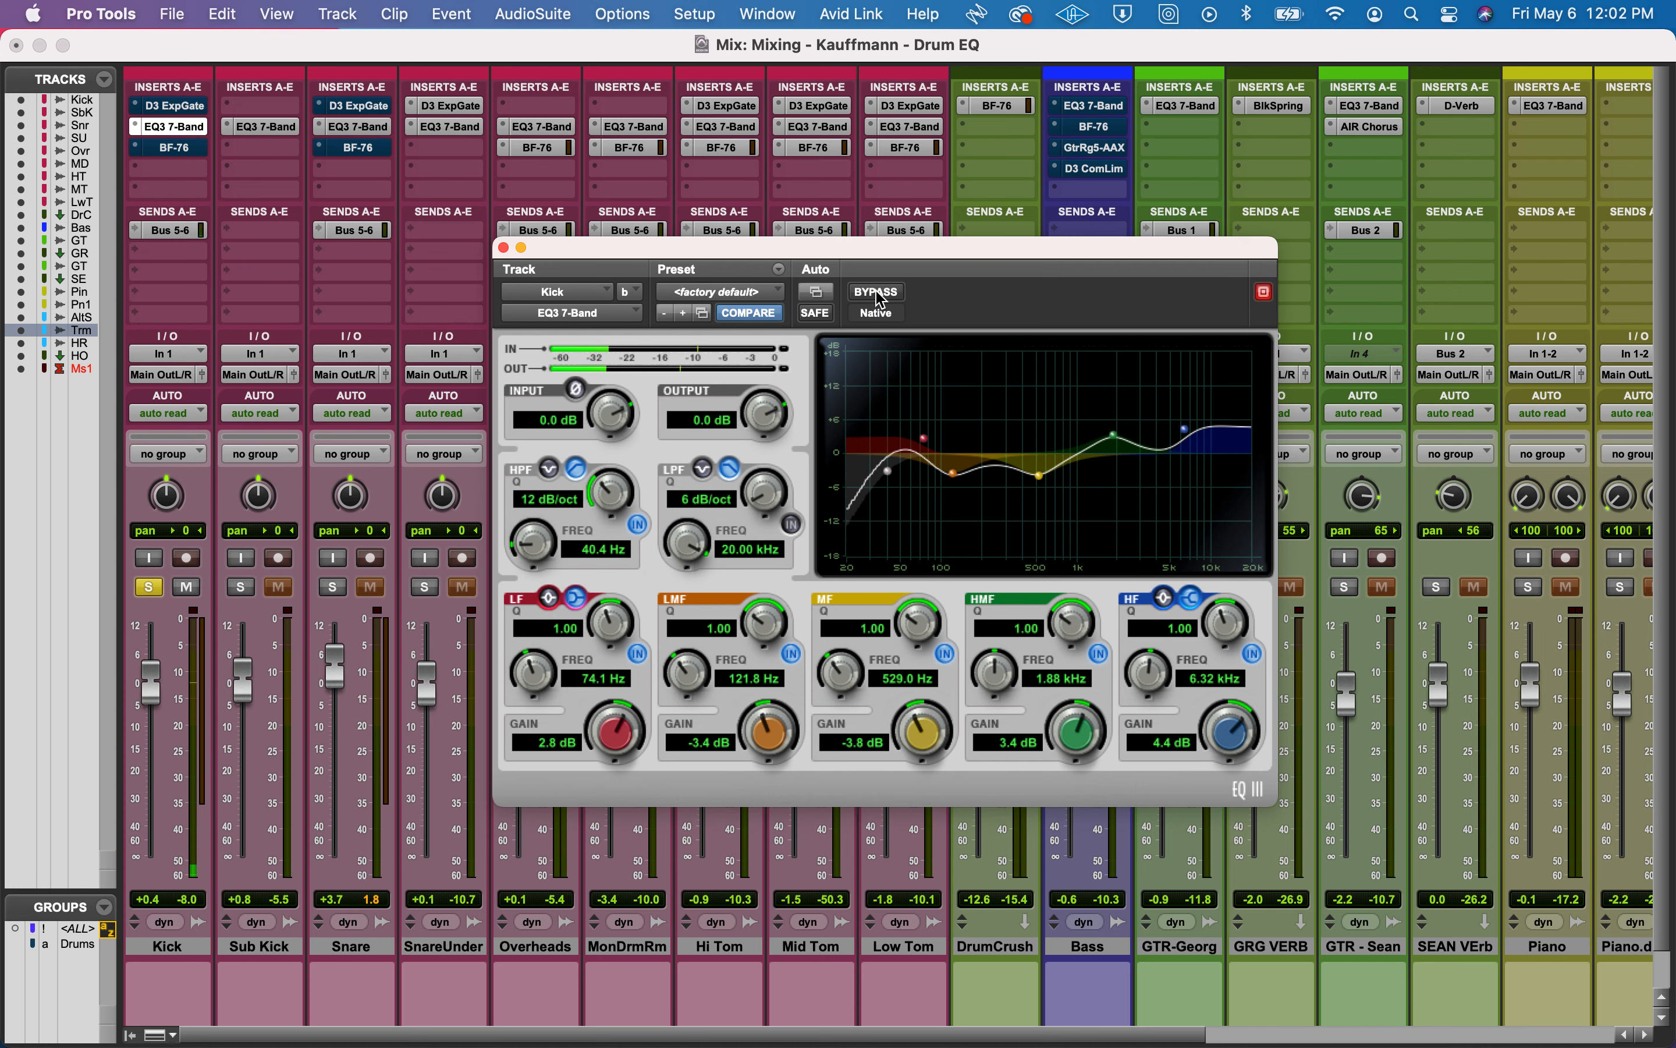
{"action": "left_click", "coordinate": [878, 294]}
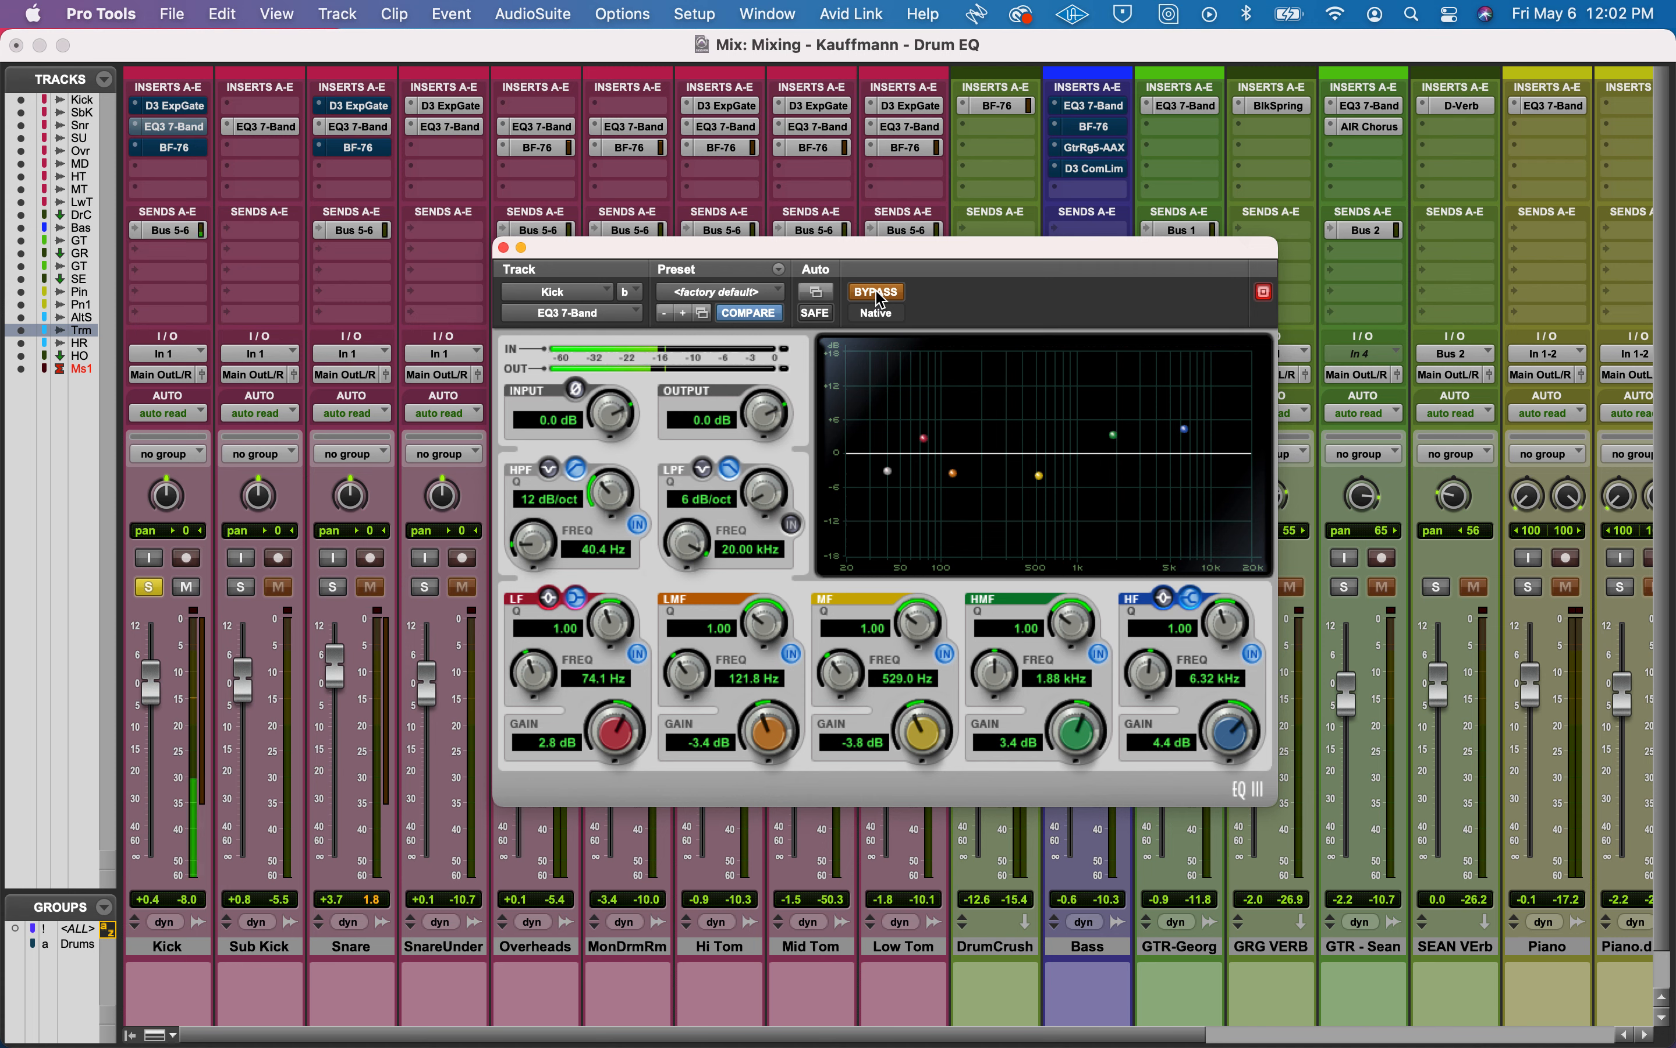
{"action": "left_click", "coordinate": [879, 295]}
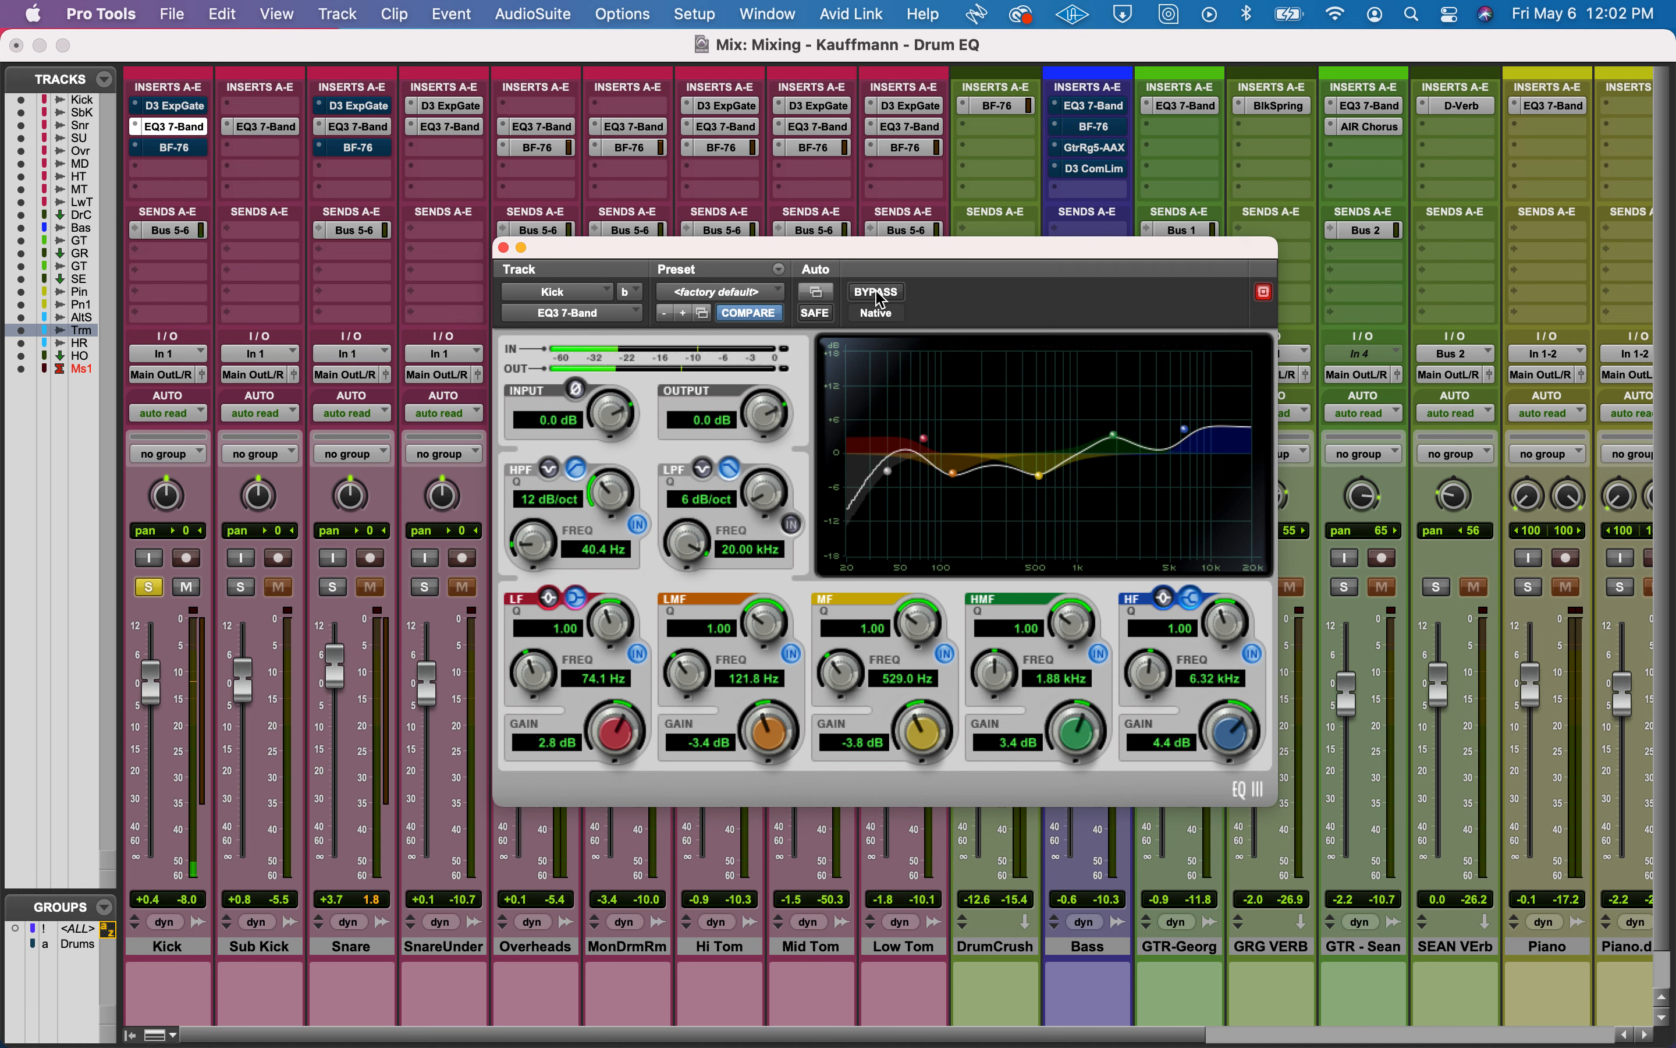
Toggle the Kick EQ's bypass once more during playback, ending with the EQ active.
{"action": "left_click", "coordinate": [878, 294]}
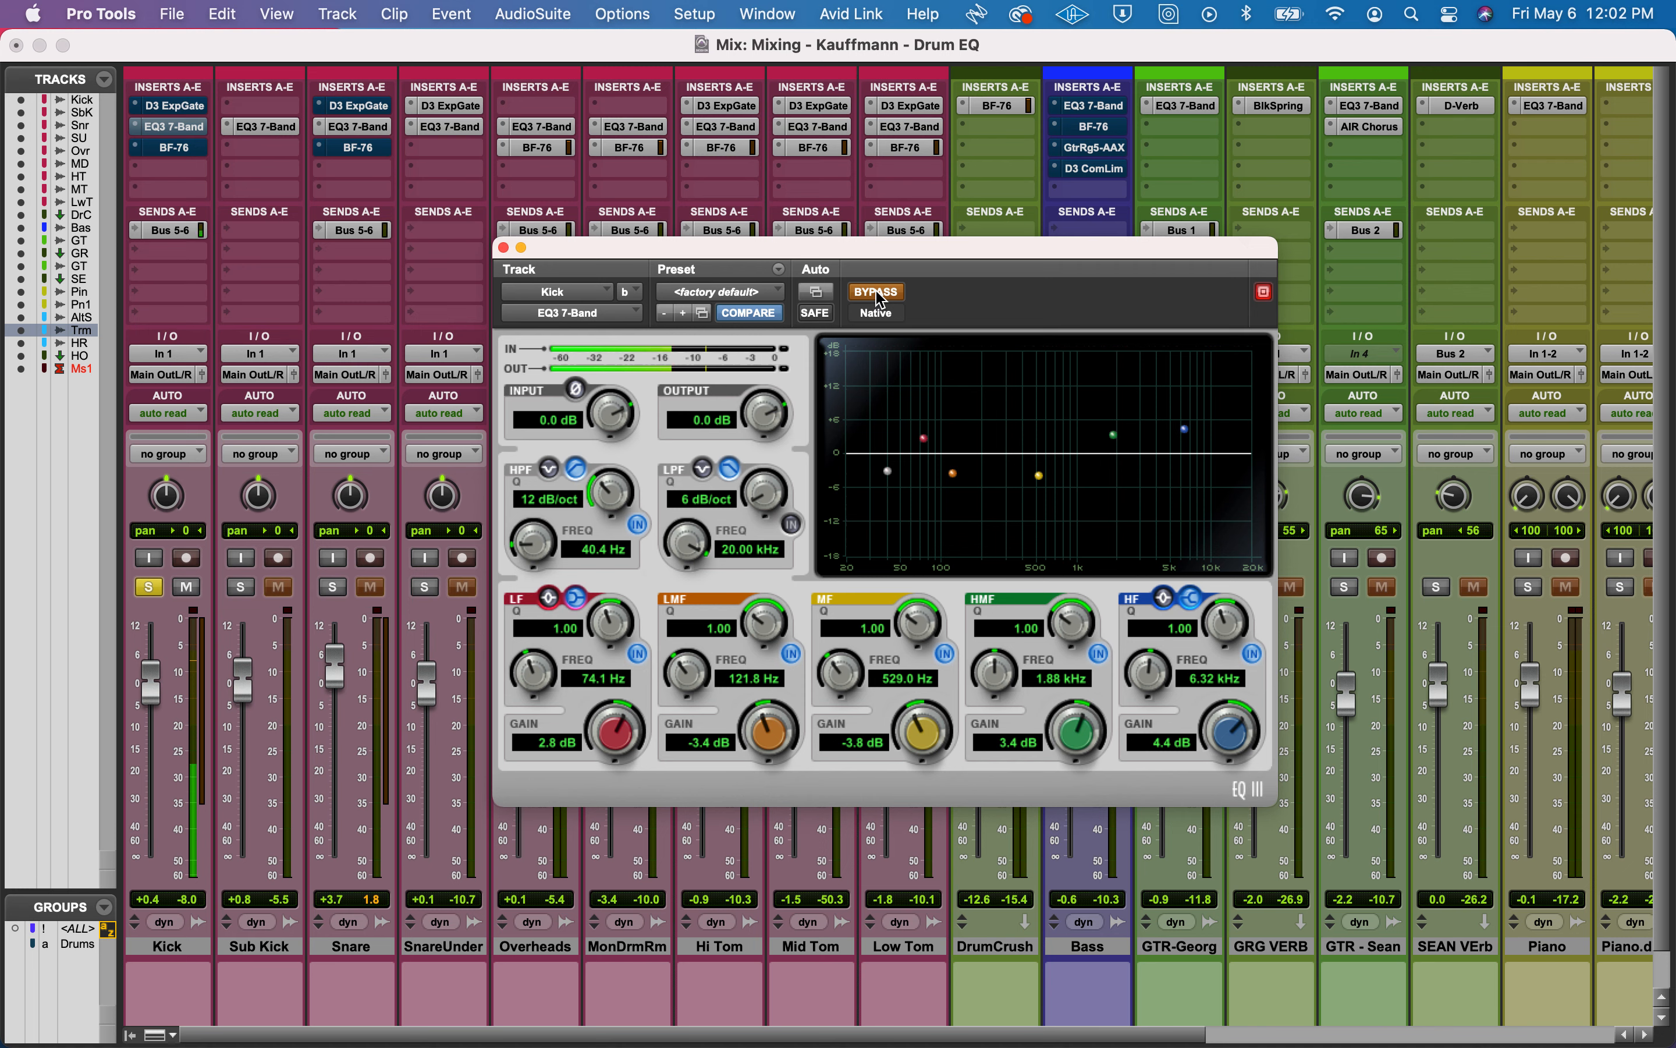
{"action": "left_click", "coordinate": [878, 294]}
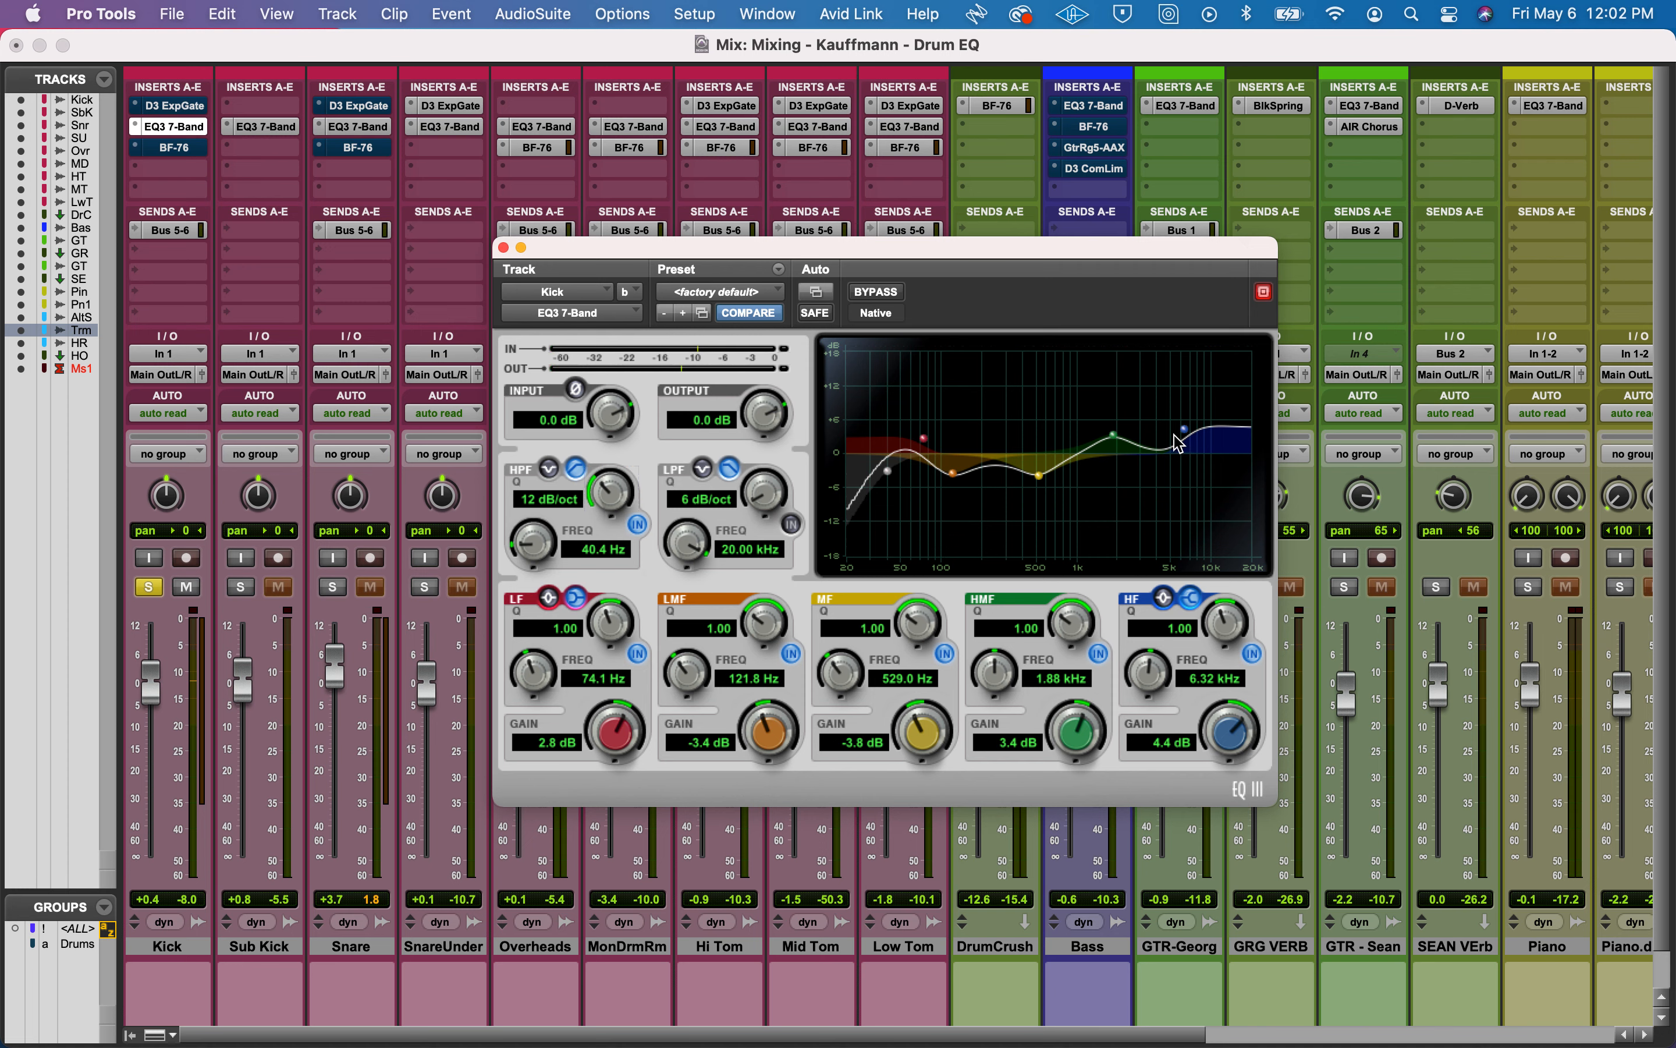
Solo the Sub Kick alongside the Kick, remove the Kick's solo, and open the Sub Kick's EQ3 7-Band.
{"action": "left_click", "coordinate": [241, 587]}
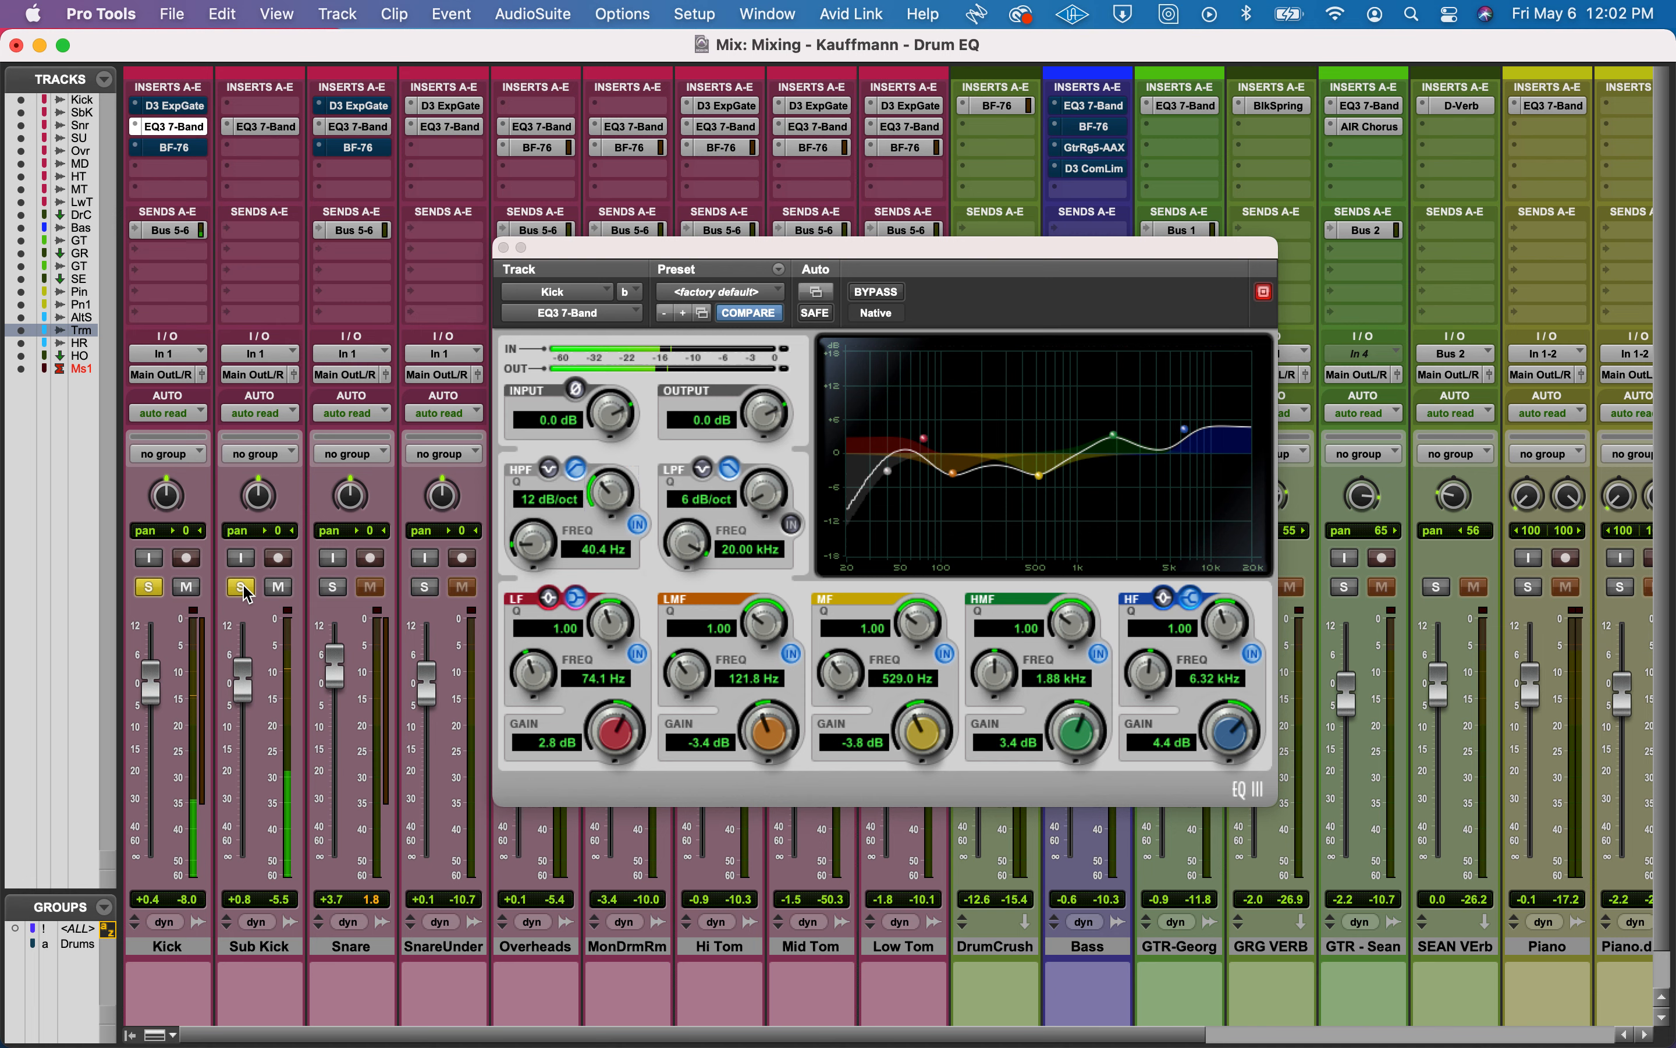
{"action": "left_click", "coordinate": [153, 586]}
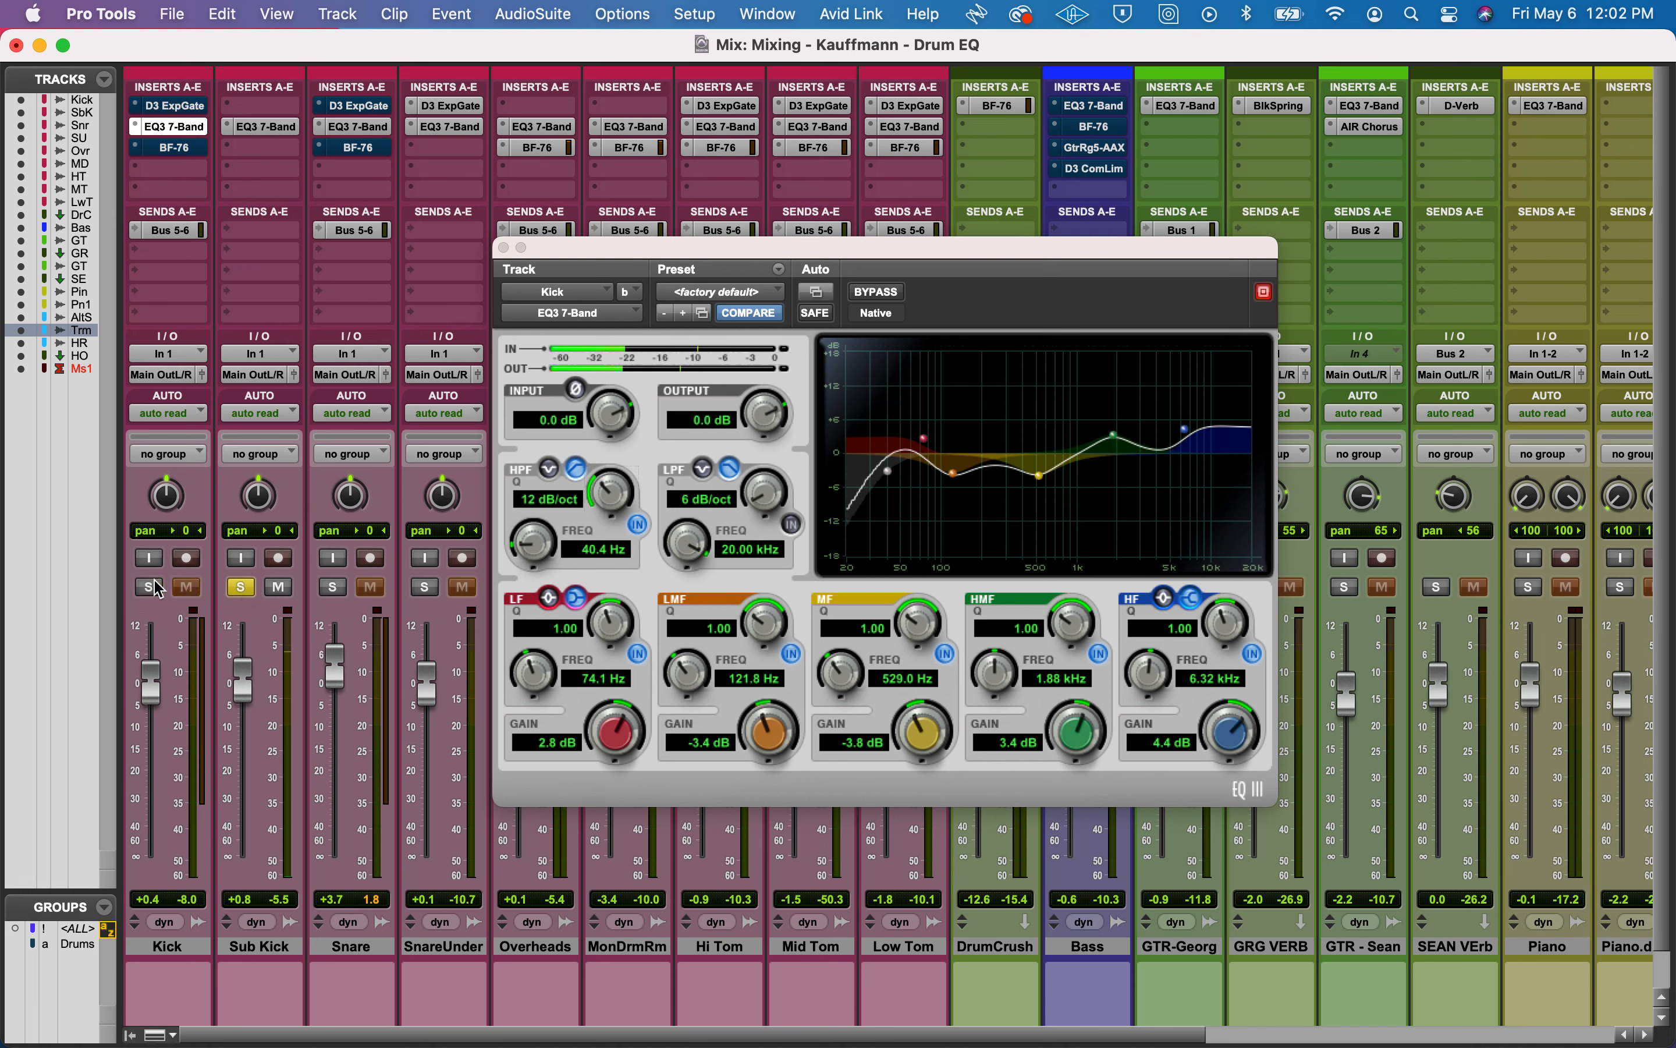
{"action": "left_click", "coordinate": [154, 586]}
{"action": "left_click", "coordinate": [154, 589]}
{"action": "left_click", "coordinate": [266, 133]}
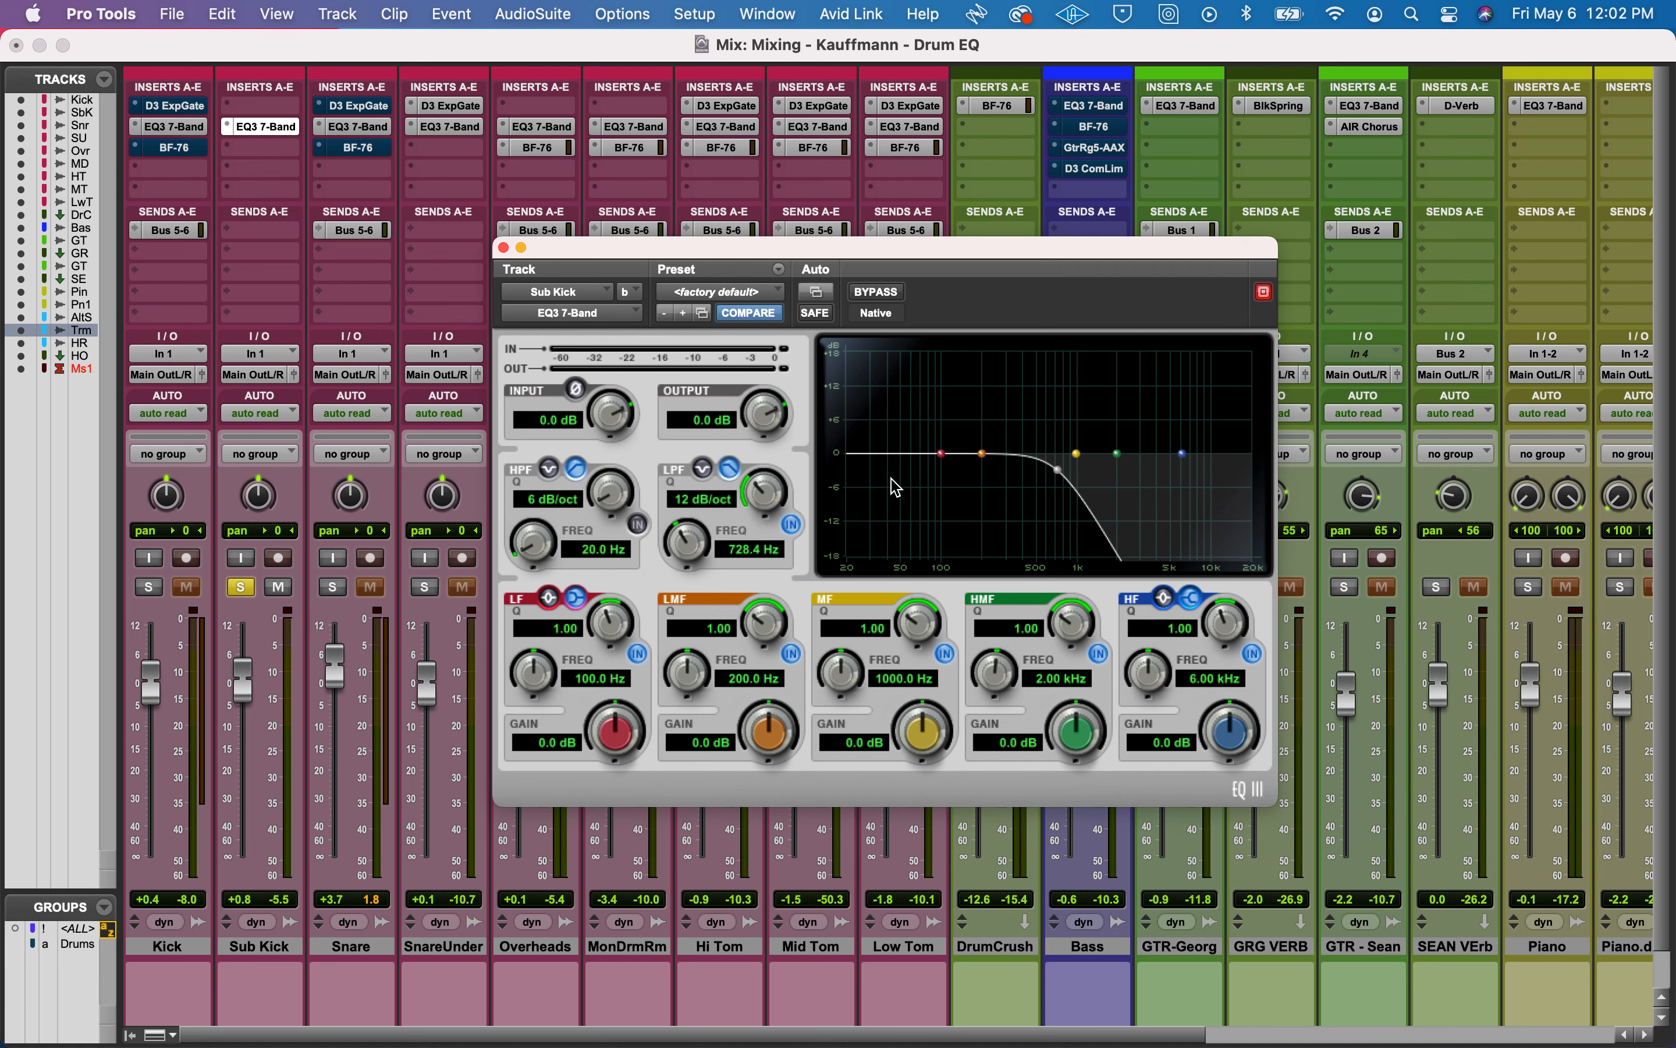
Play the soloed Sub Kick and toggle its EQ bypass to compare the low-pass filtering, ending with the EQ active.
{"action": "left_click", "coordinate": [883, 297]}
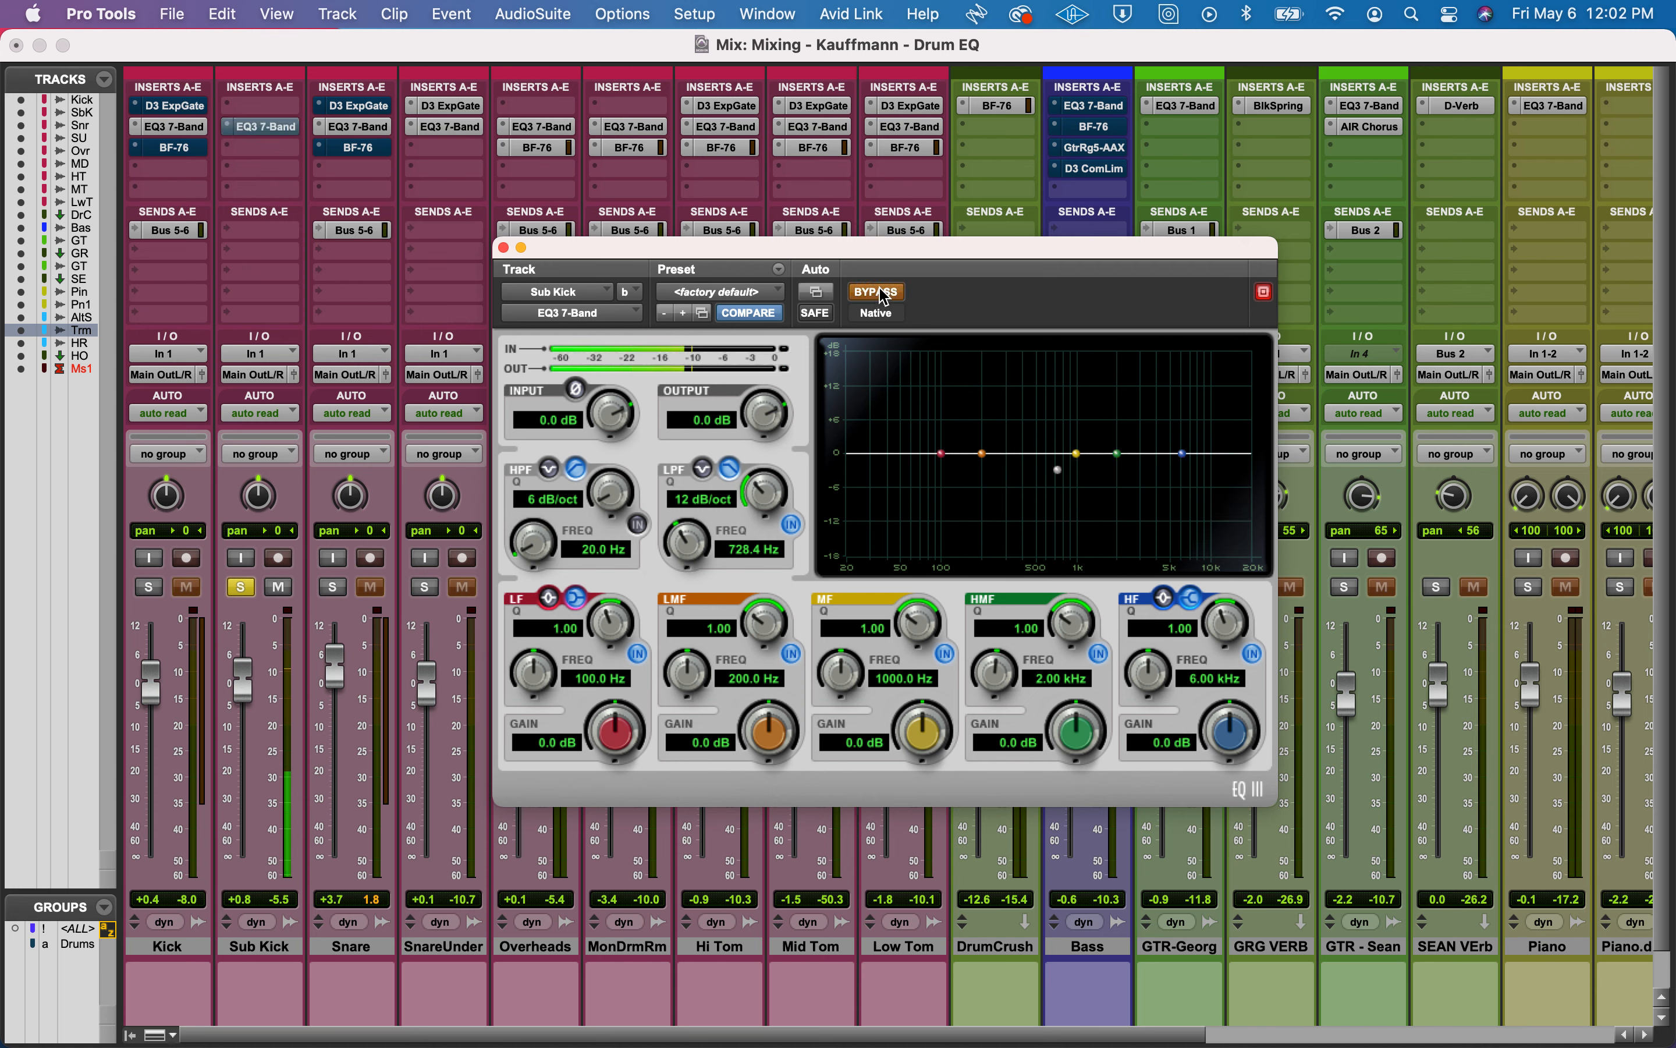
{"action": "left_click", "coordinate": [884, 294]}
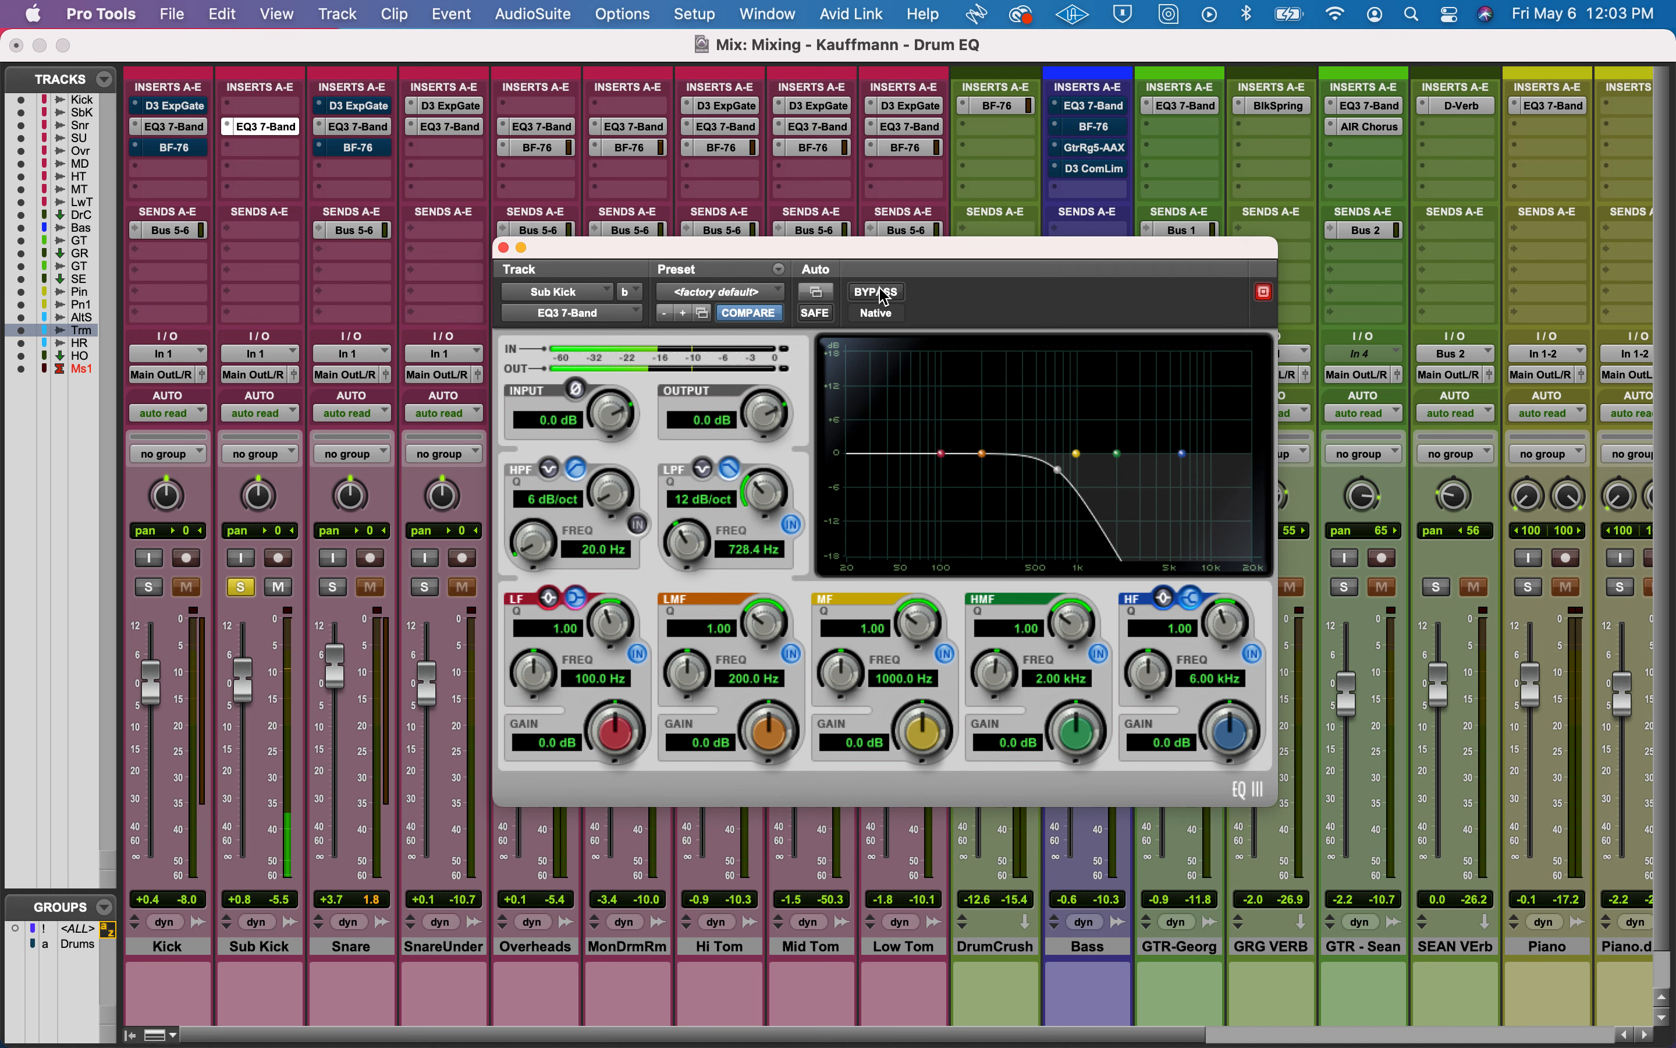
{"action": "left_click", "coordinate": [885, 295]}
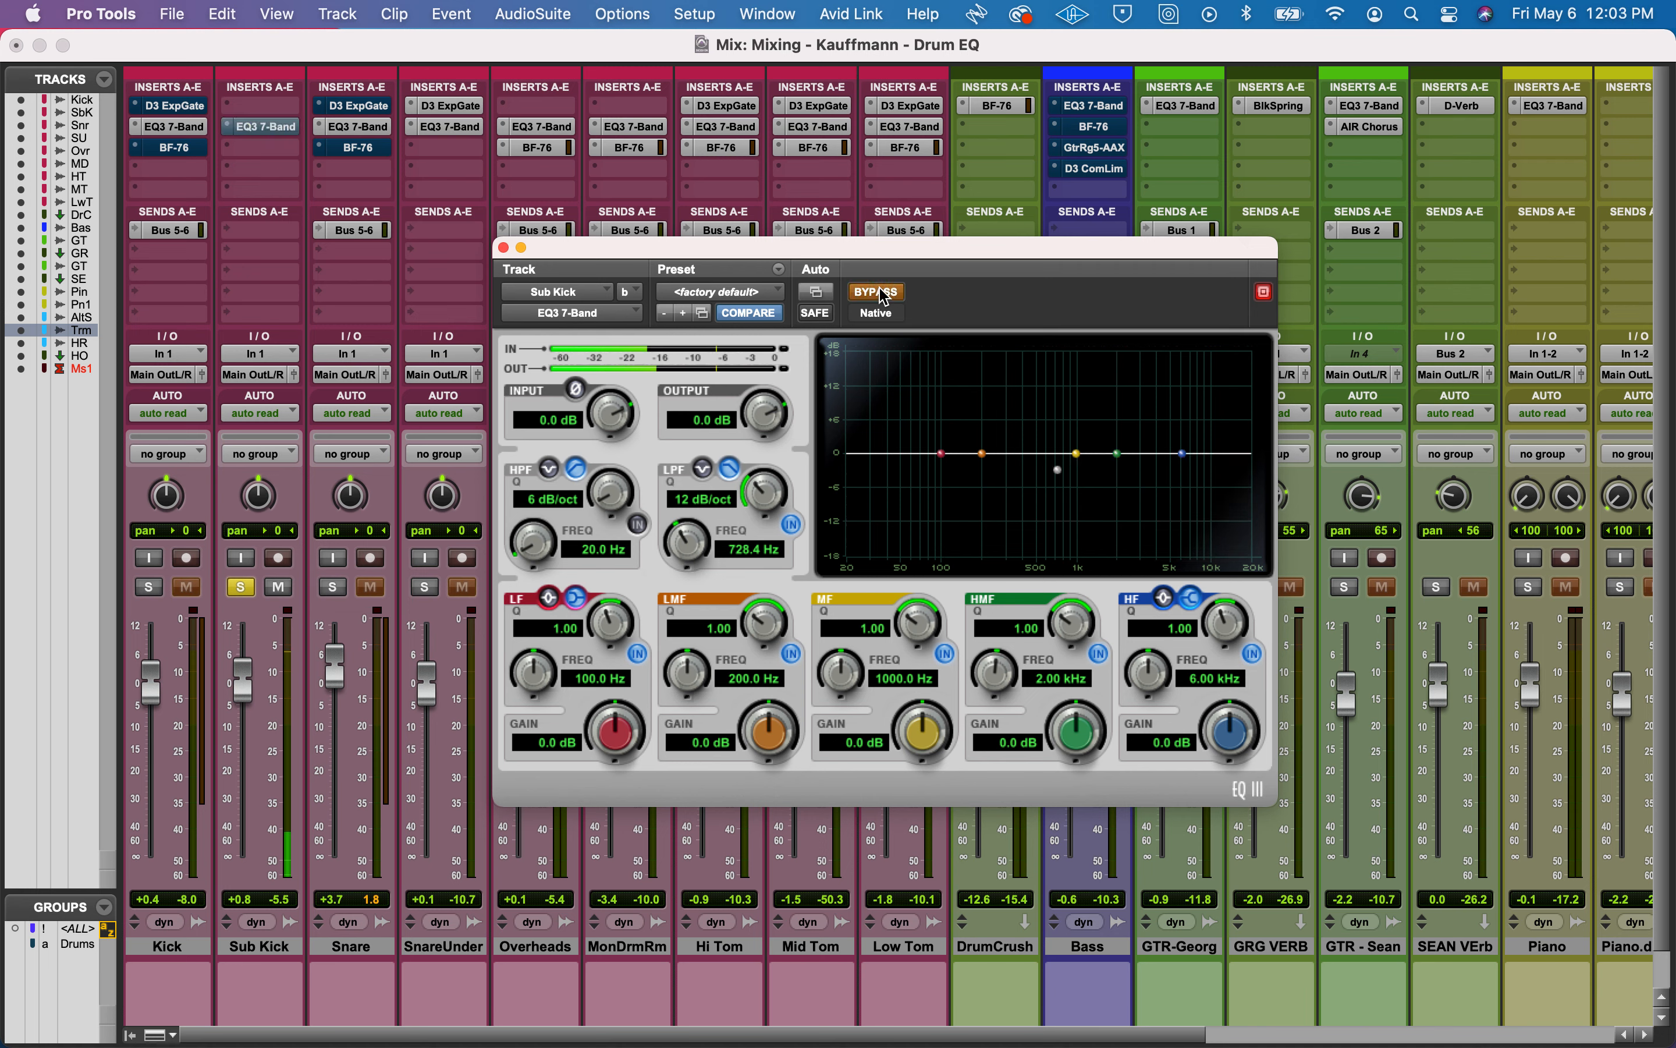
{"action": "left_click", "coordinate": [884, 294]}
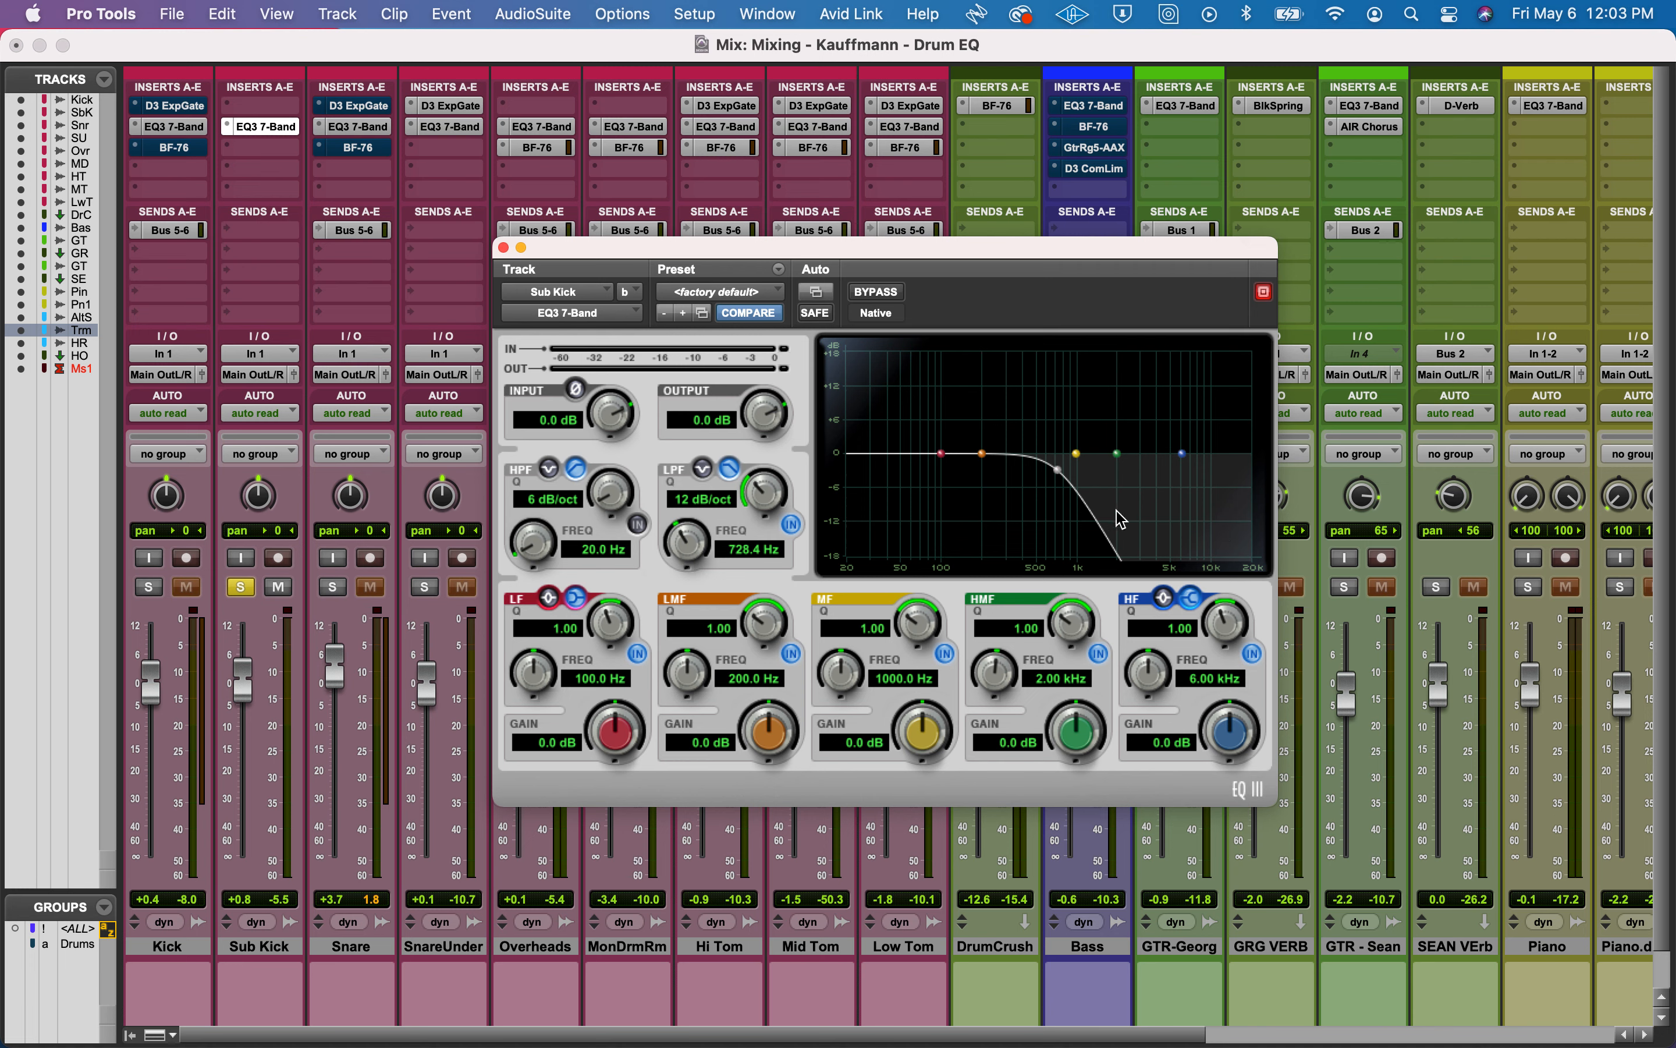
Open the Snare Under track's EQ3 7-Band and move the solo from the Sub Kick to both snare tracks.
{"action": "left_click", "coordinate": [249, 589]}
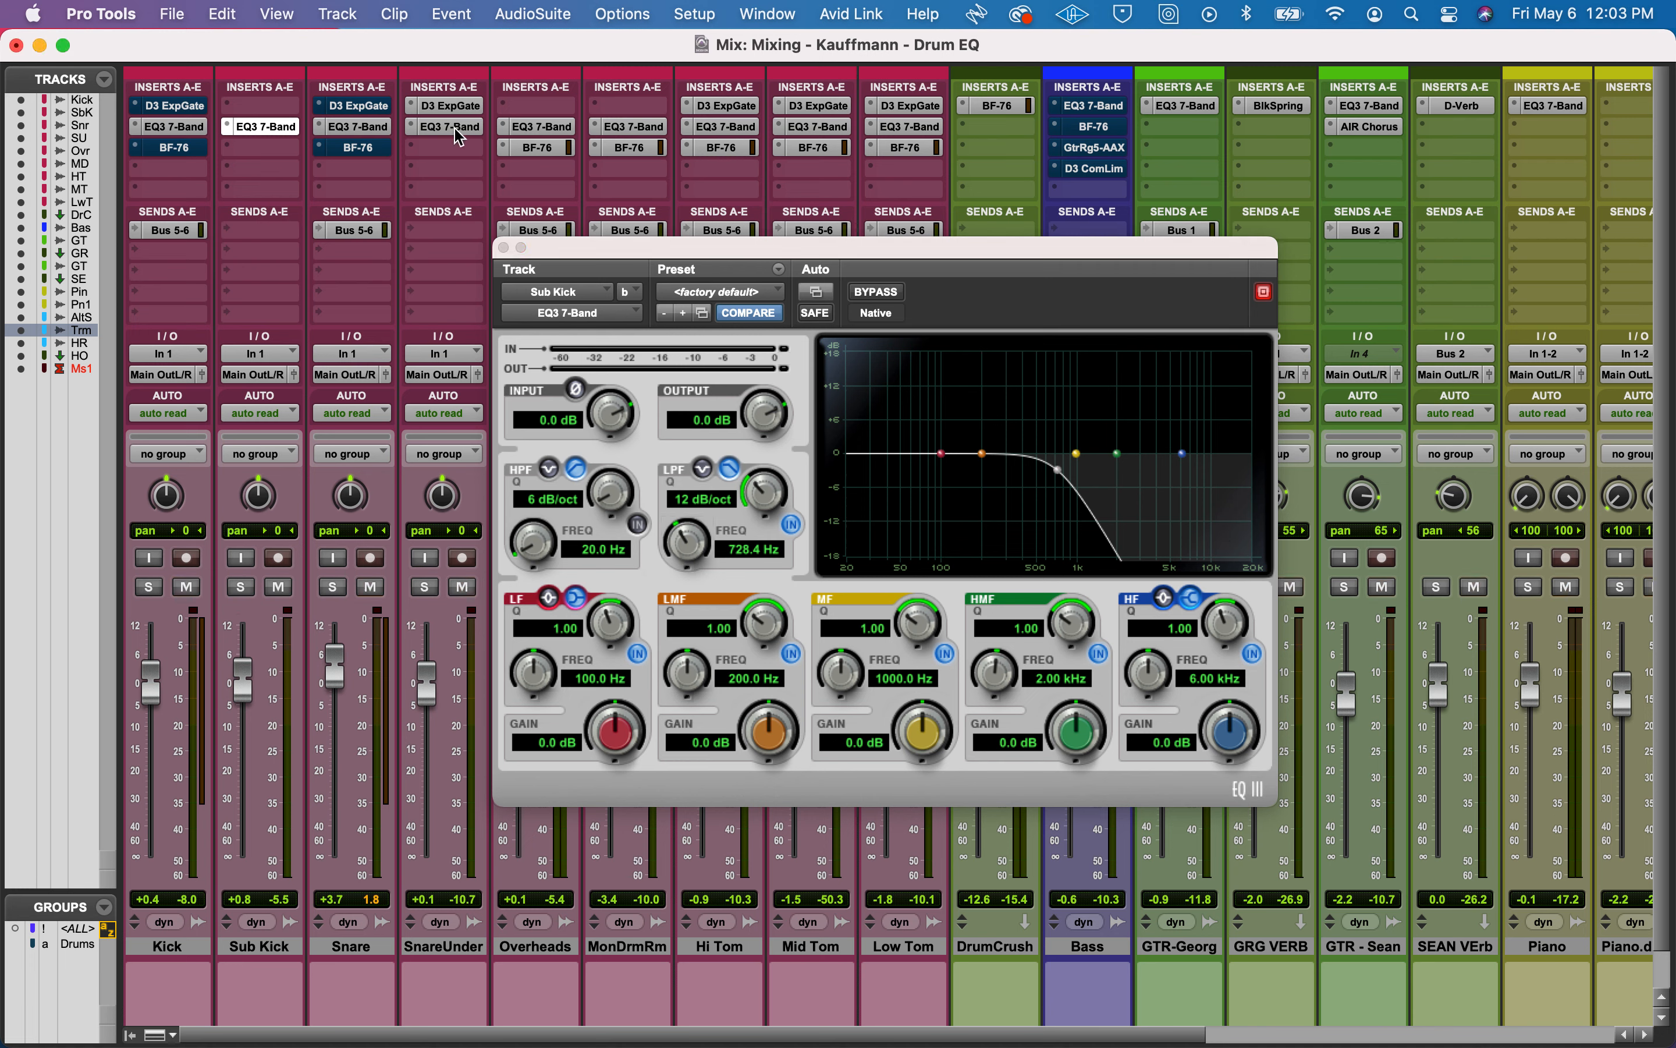
{"action": "left_click", "coordinate": [456, 128]}
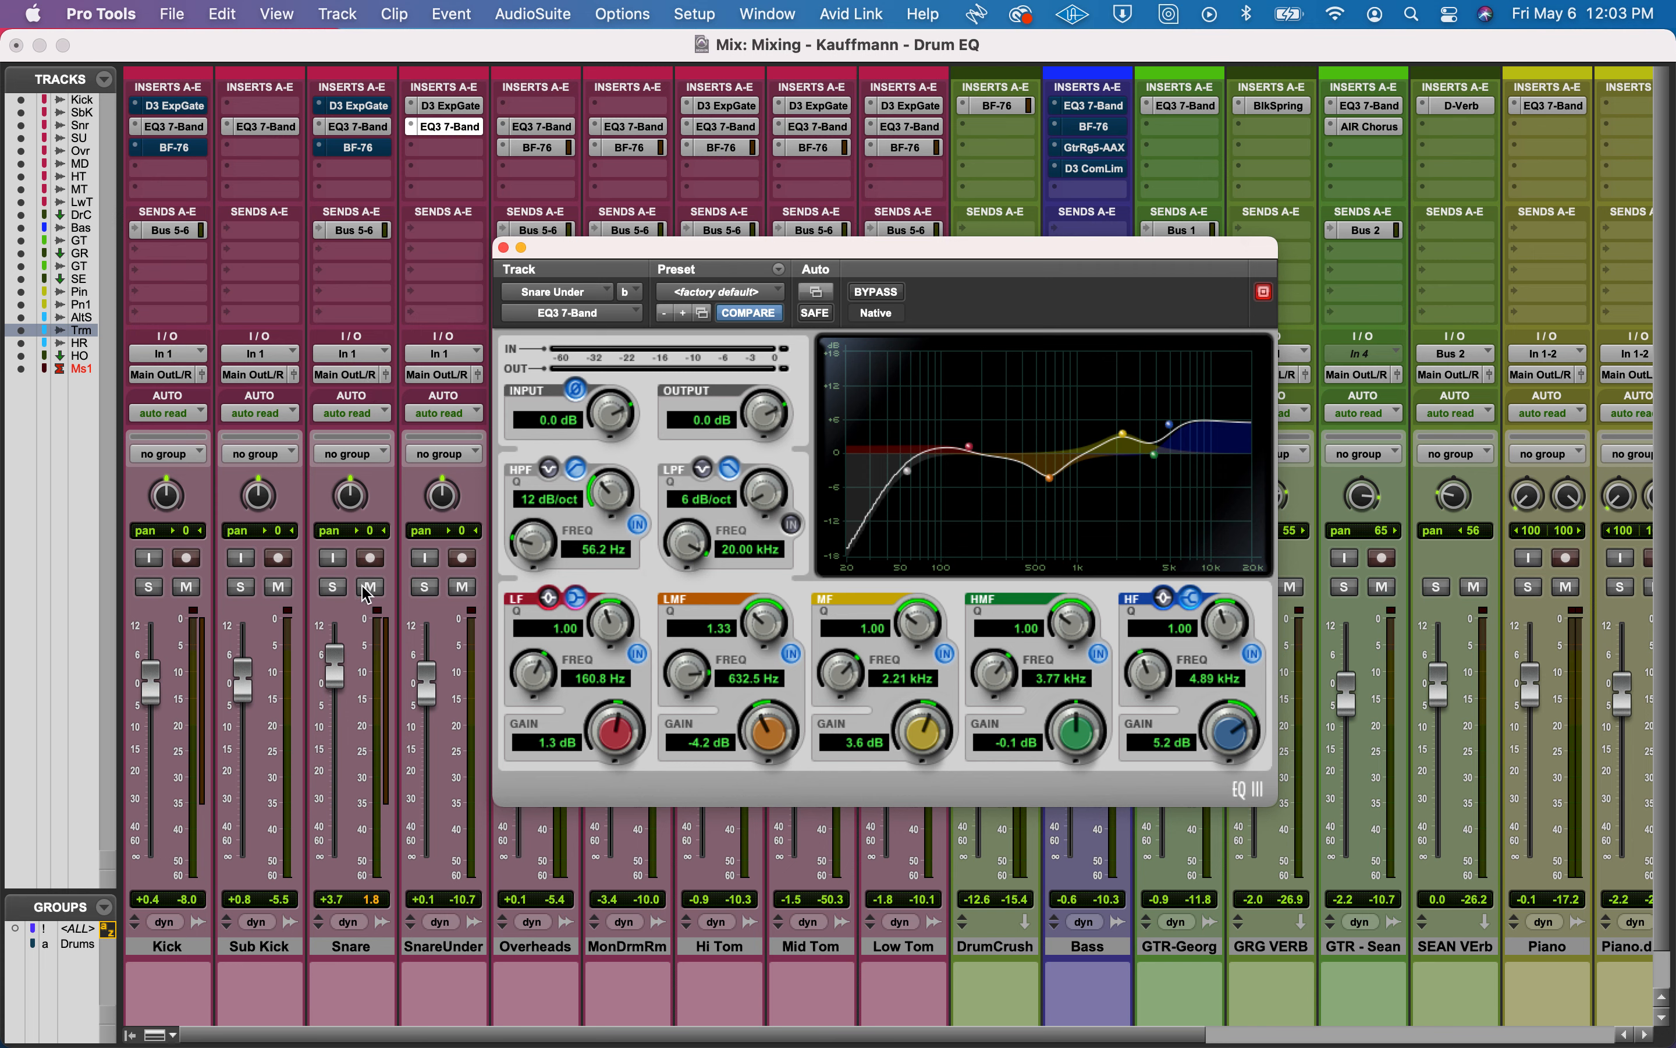
{"action": "left_click", "coordinate": [334, 588]}
{"action": "left_click", "coordinate": [418, 589]}
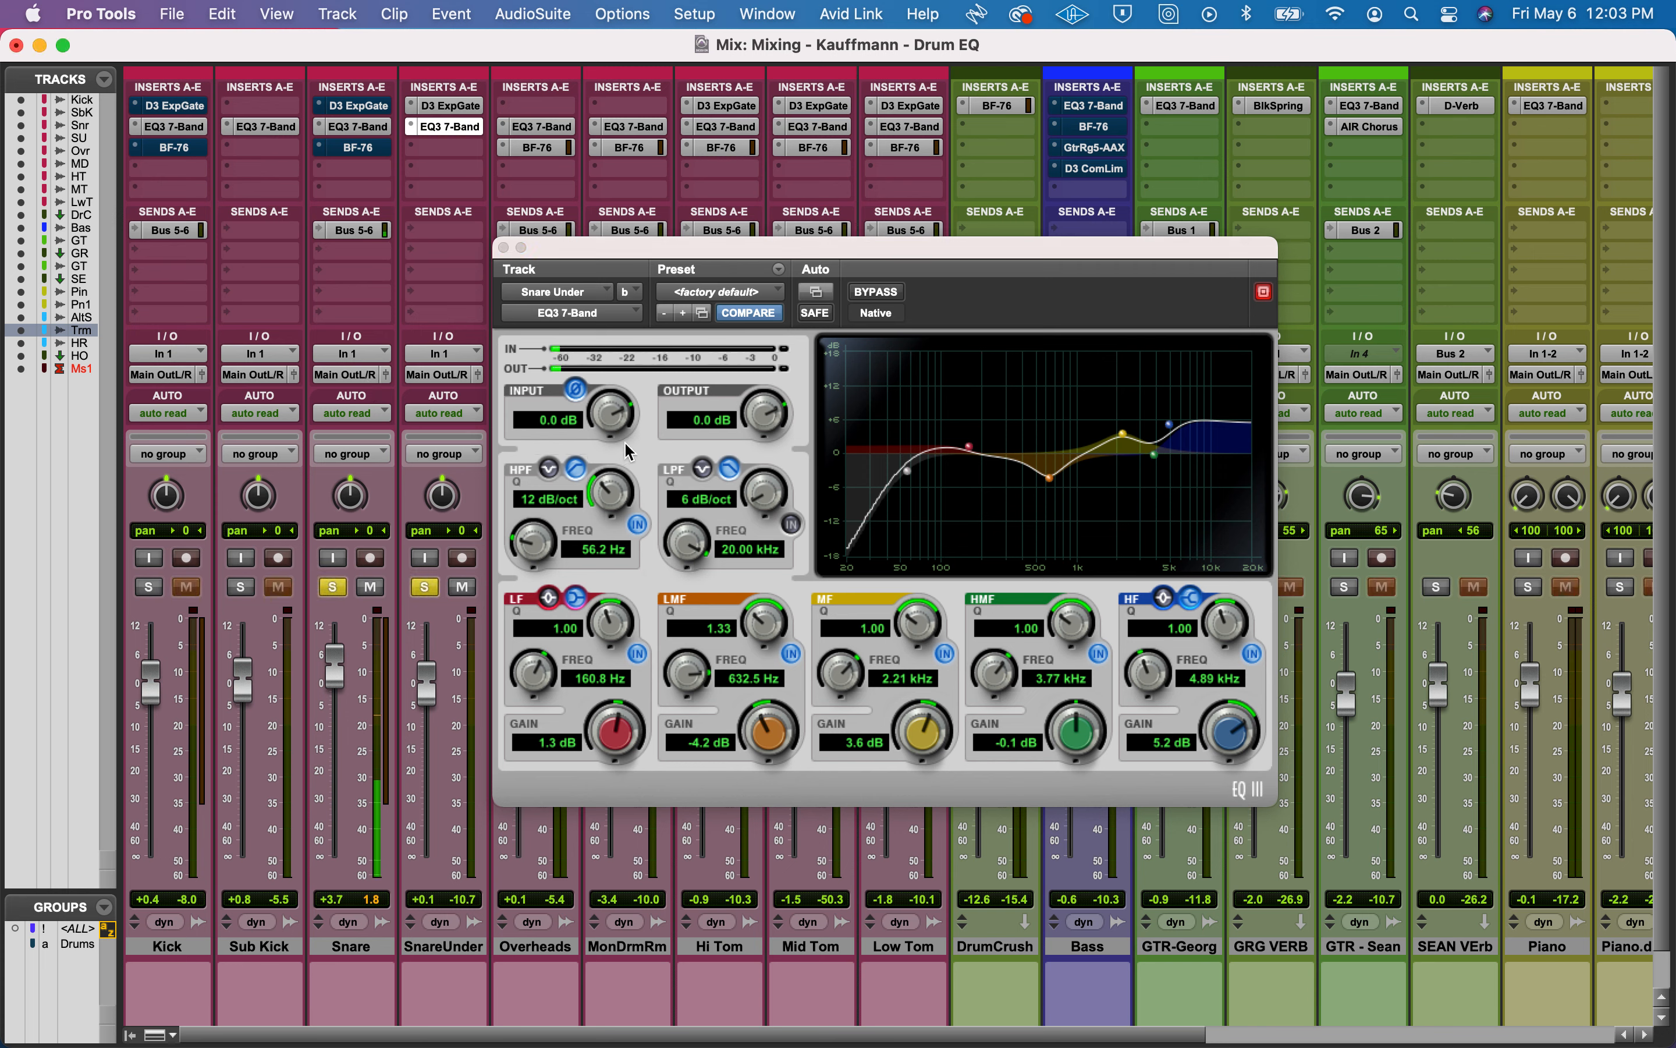
Toggle the input polarity invert on the Snare Under EQ to compare both states, leaving it switched off.
{"action": "left_click", "coordinate": [576, 389]}
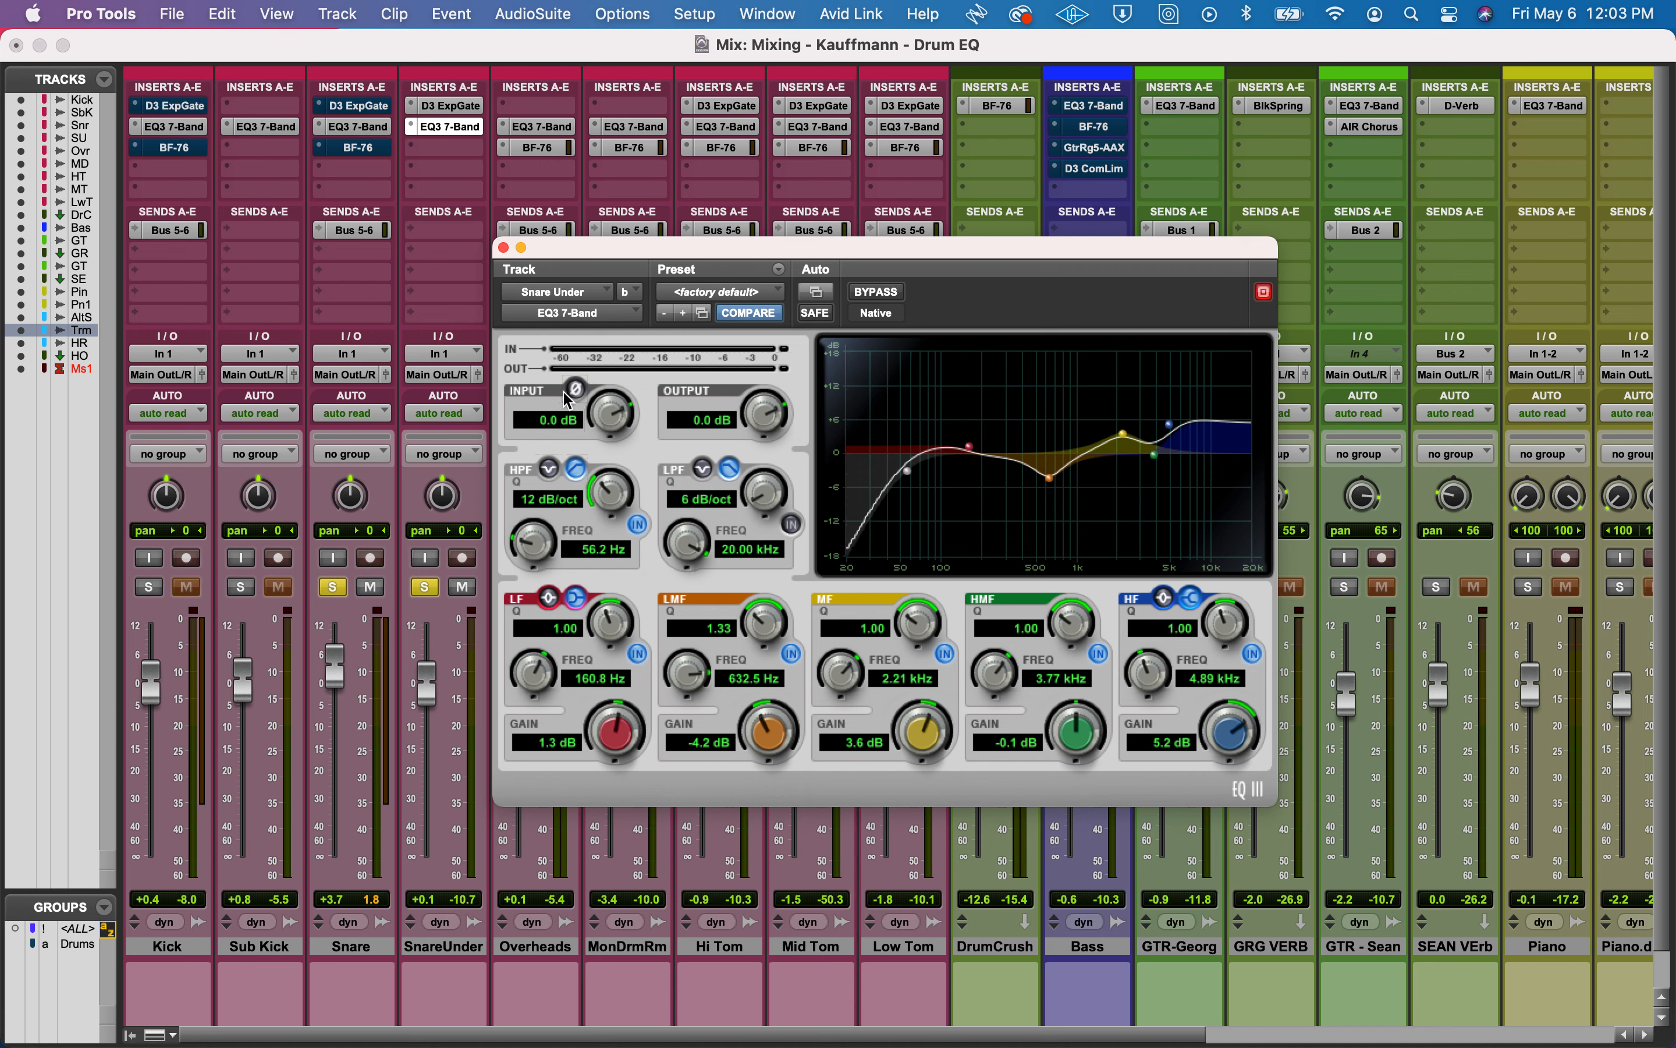
{"action": "left_click", "coordinate": [579, 391]}
{"action": "left_click", "coordinate": [579, 392]}
Switch to the Edit window, move the EQ window off the waveforms, and locate the opening snare hits.
{"action": "key", "text": "super+equal"}
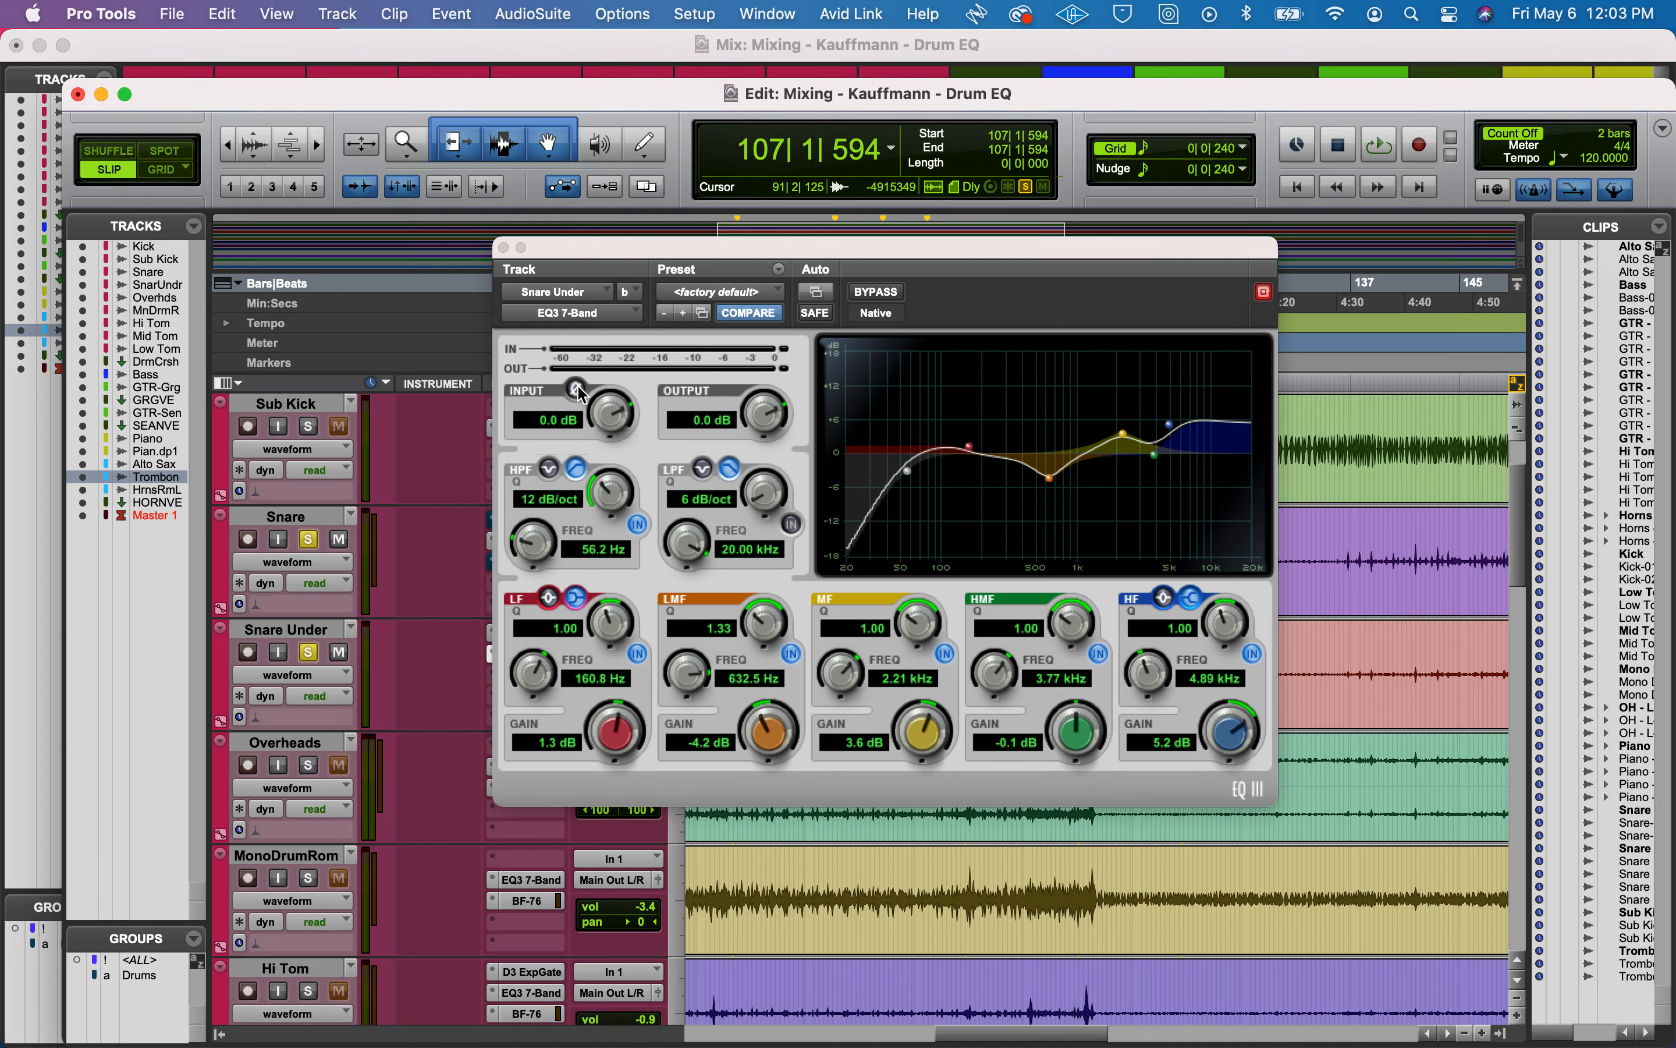
{"action": "left_click_drag", "start_coordinate": [586, 256], "coordinate": [1131, 280]}
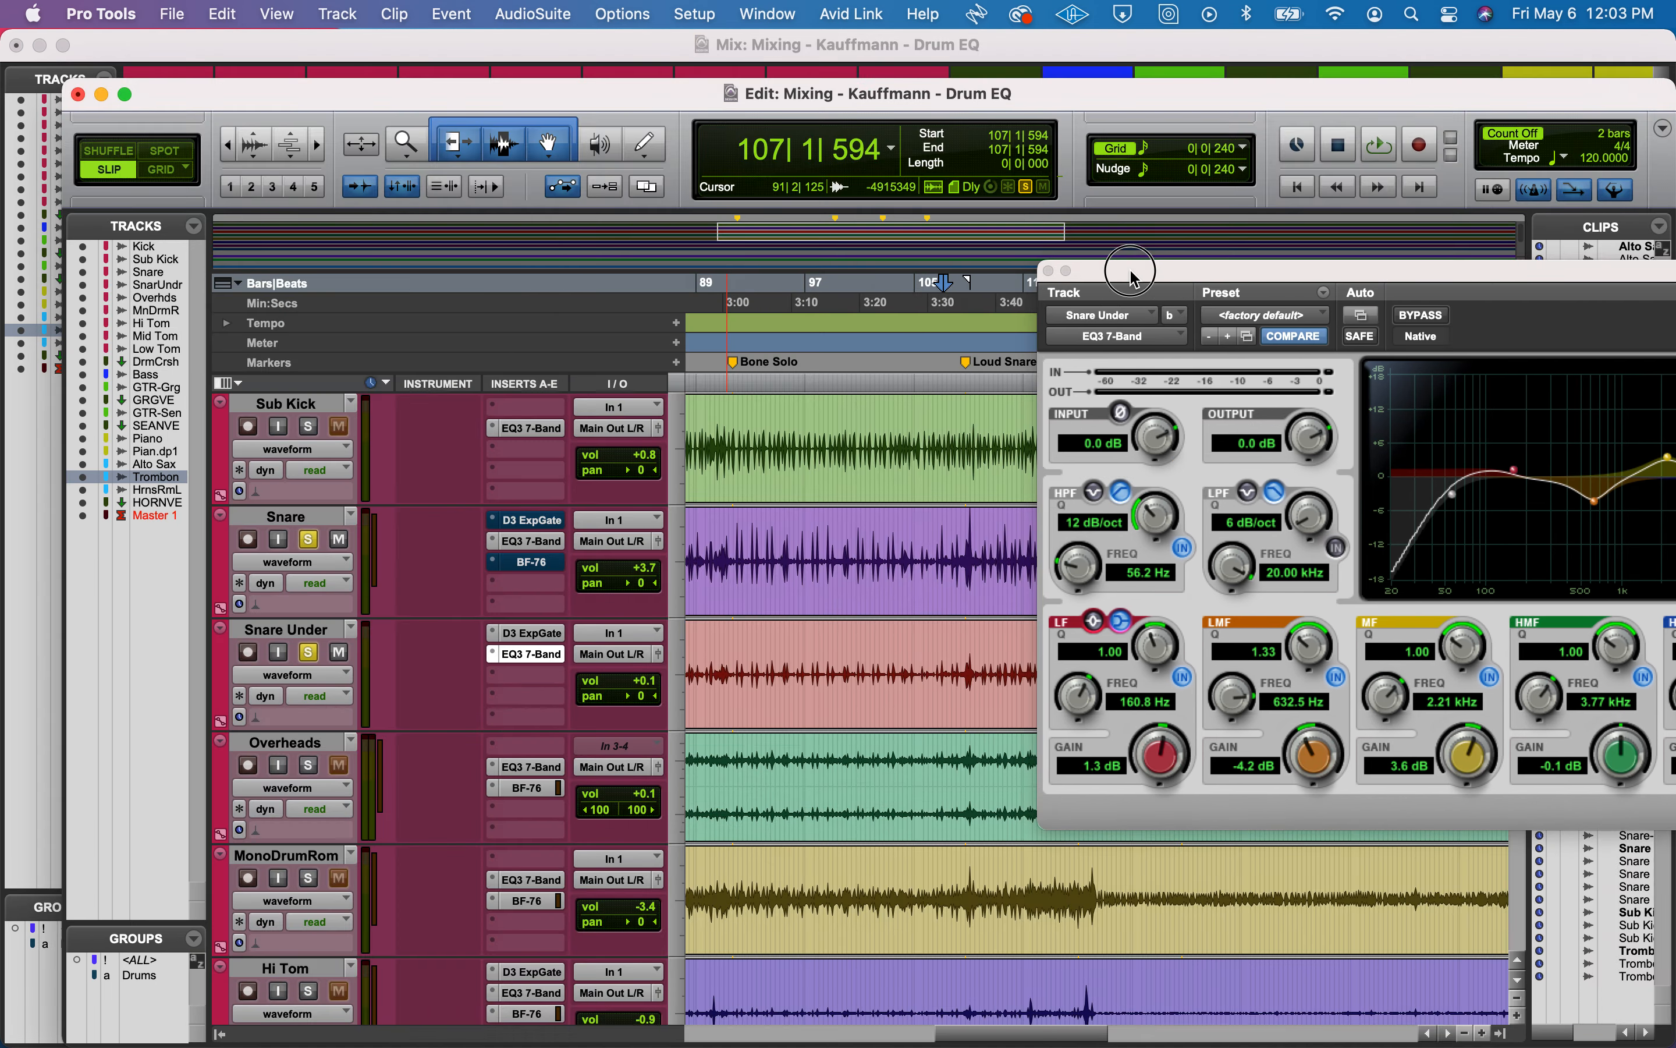
{"action": "scroll", "coordinate": [874, 547], "scroll_direction": "left", "scroll_amount": 10}
{"action": "scroll", "coordinate": [874, 547], "scroll_direction": "down", "scroll_amount": 2}
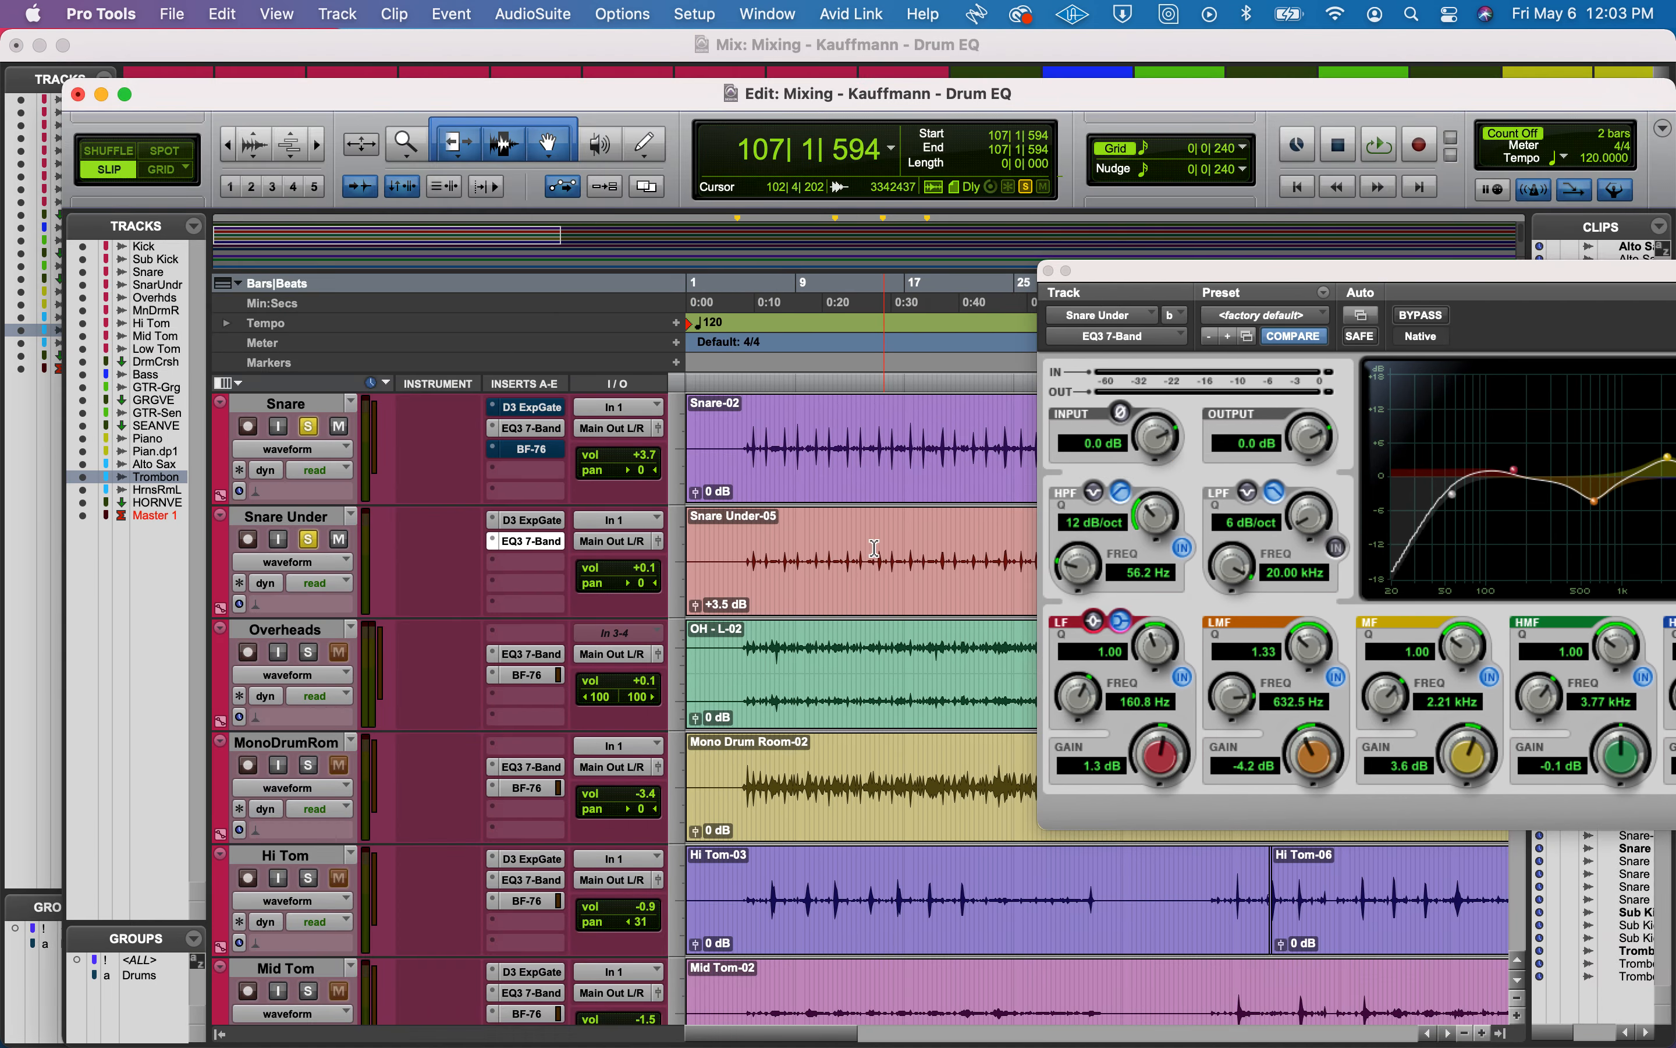
{"action": "left_click", "coordinate": [751, 440]}
{"action": "key", "text": "super+bracketright"}
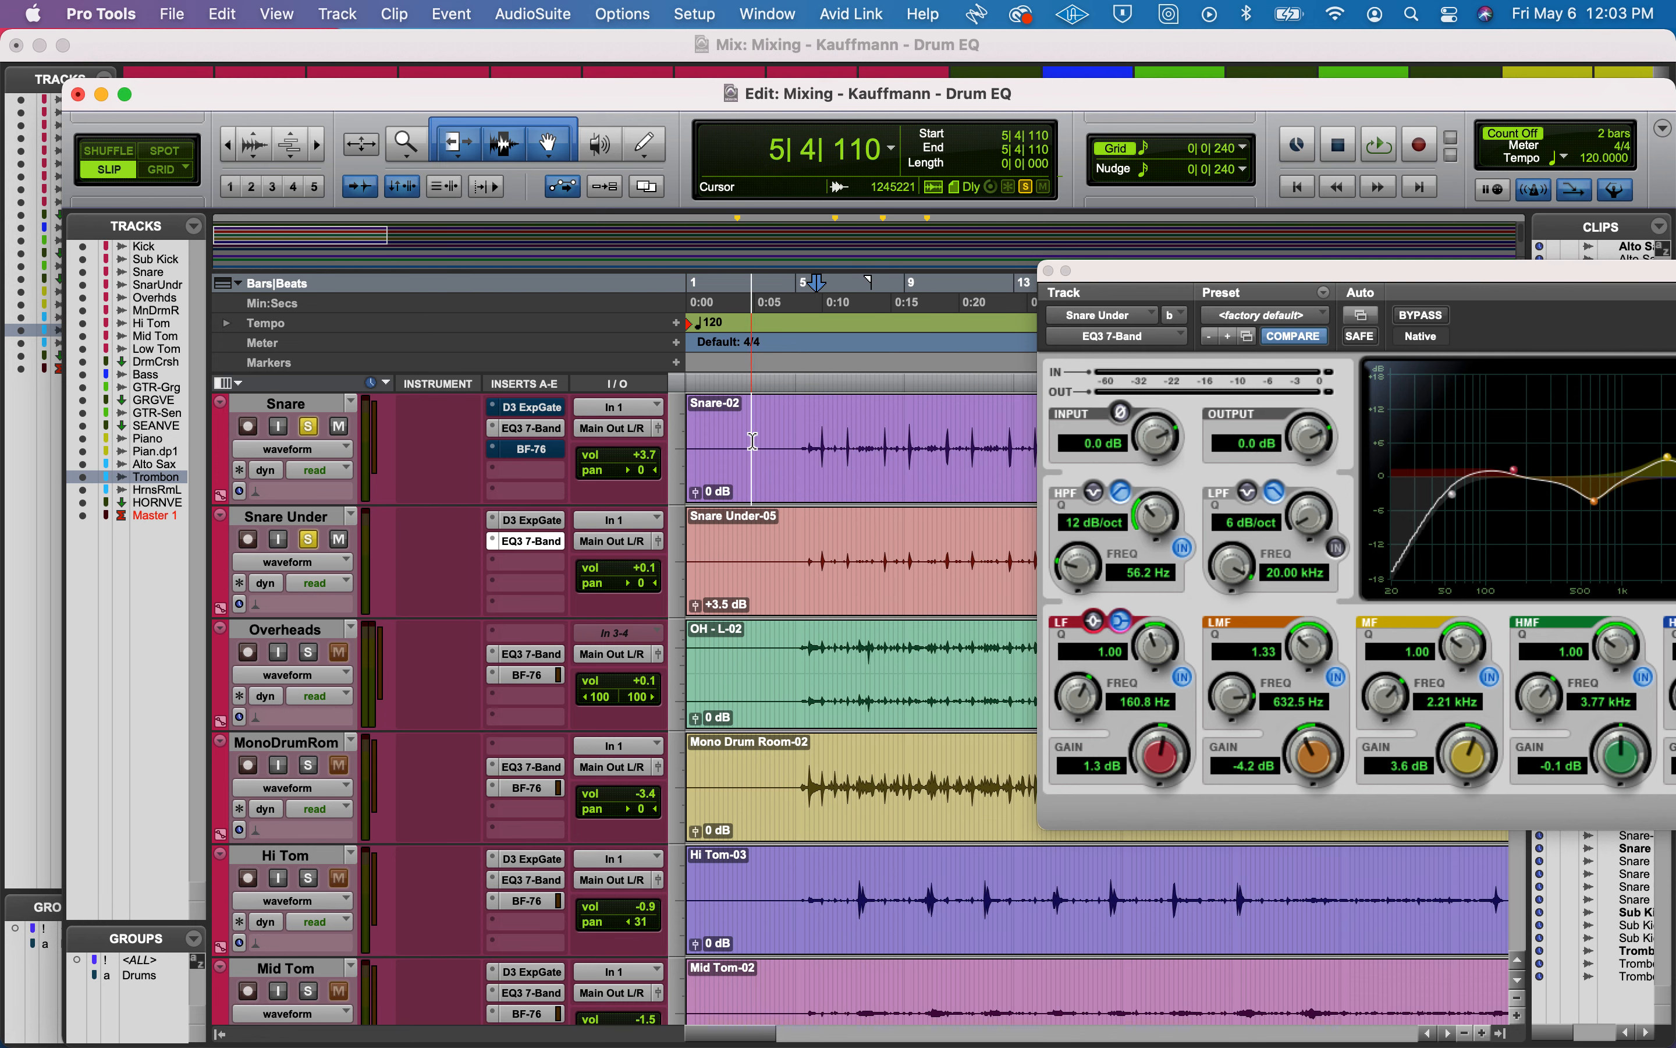
{"action": "key", "text": "super+bracketright"}
{"action": "key", "text": "super+bracketright"}
{"action": "key", "text": "super+bracketright"}
{"action": "key", "text": "super+bracketright"}
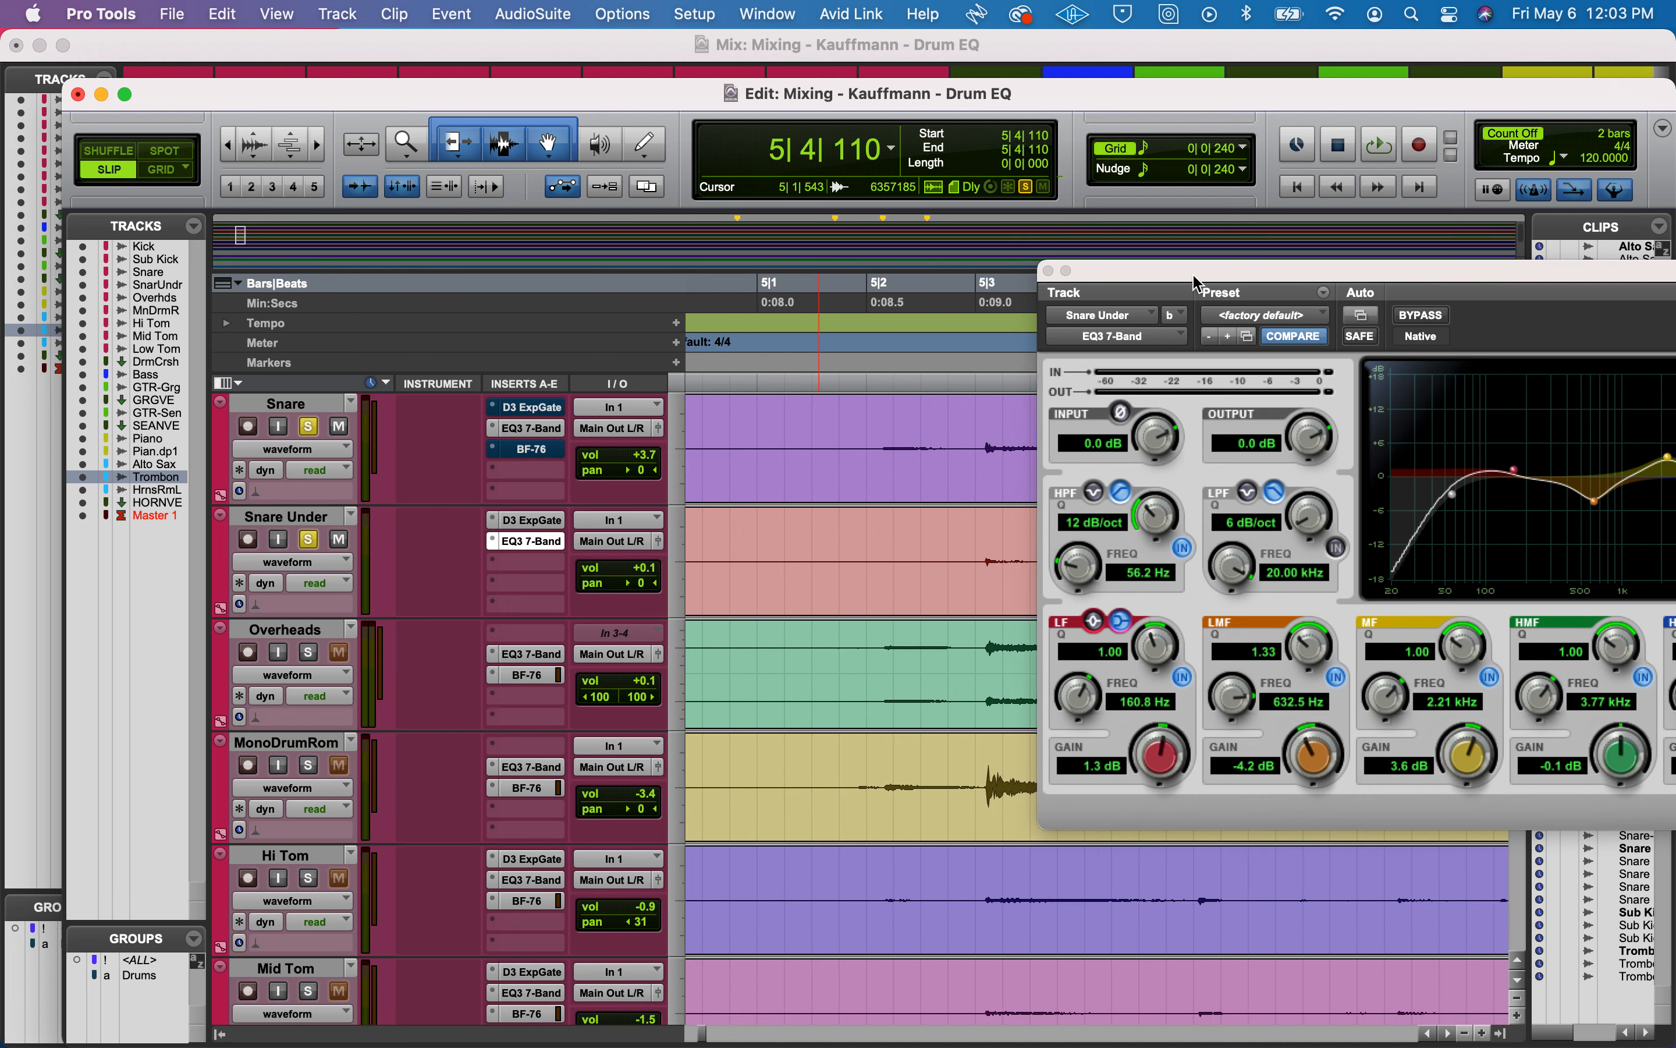
{"action": "left_click_drag", "start_coordinate": [1188, 277], "coordinate": [72, 581]}
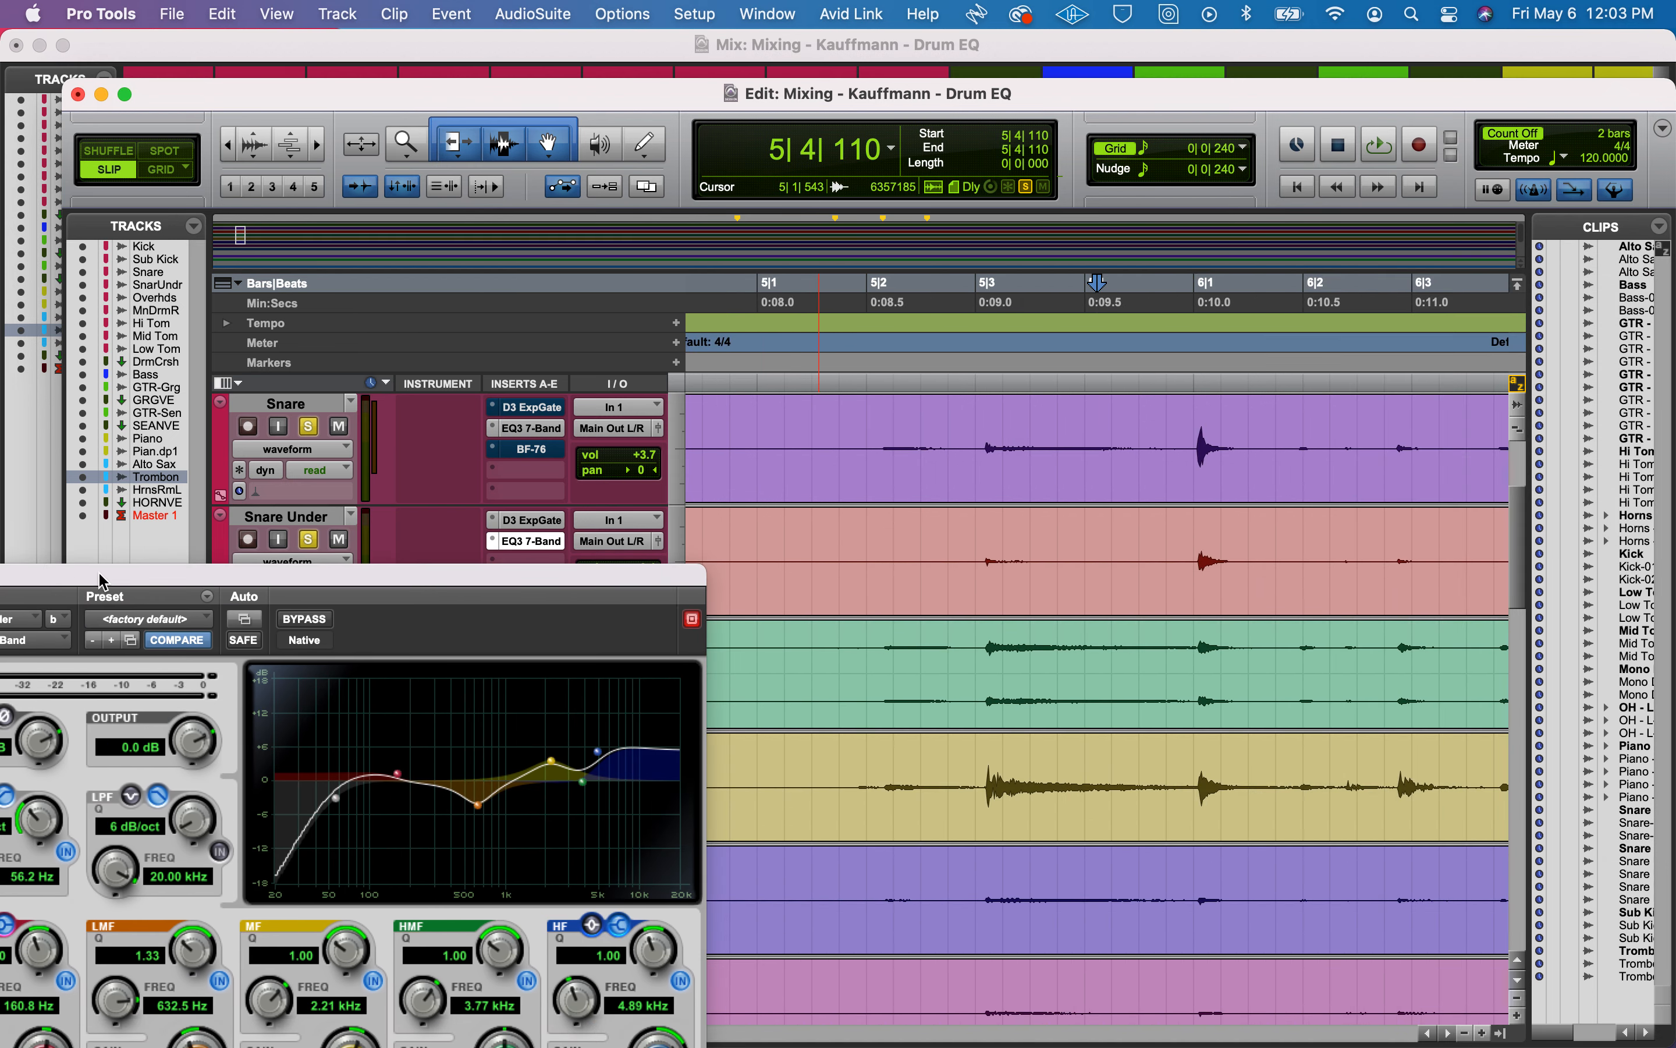
{"action": "scroll", "coordinate": [902, 546], "scroll_direction": "right", "scroll_amount": 5}
{"action": "left_click", "coordinate": [918, 447]}
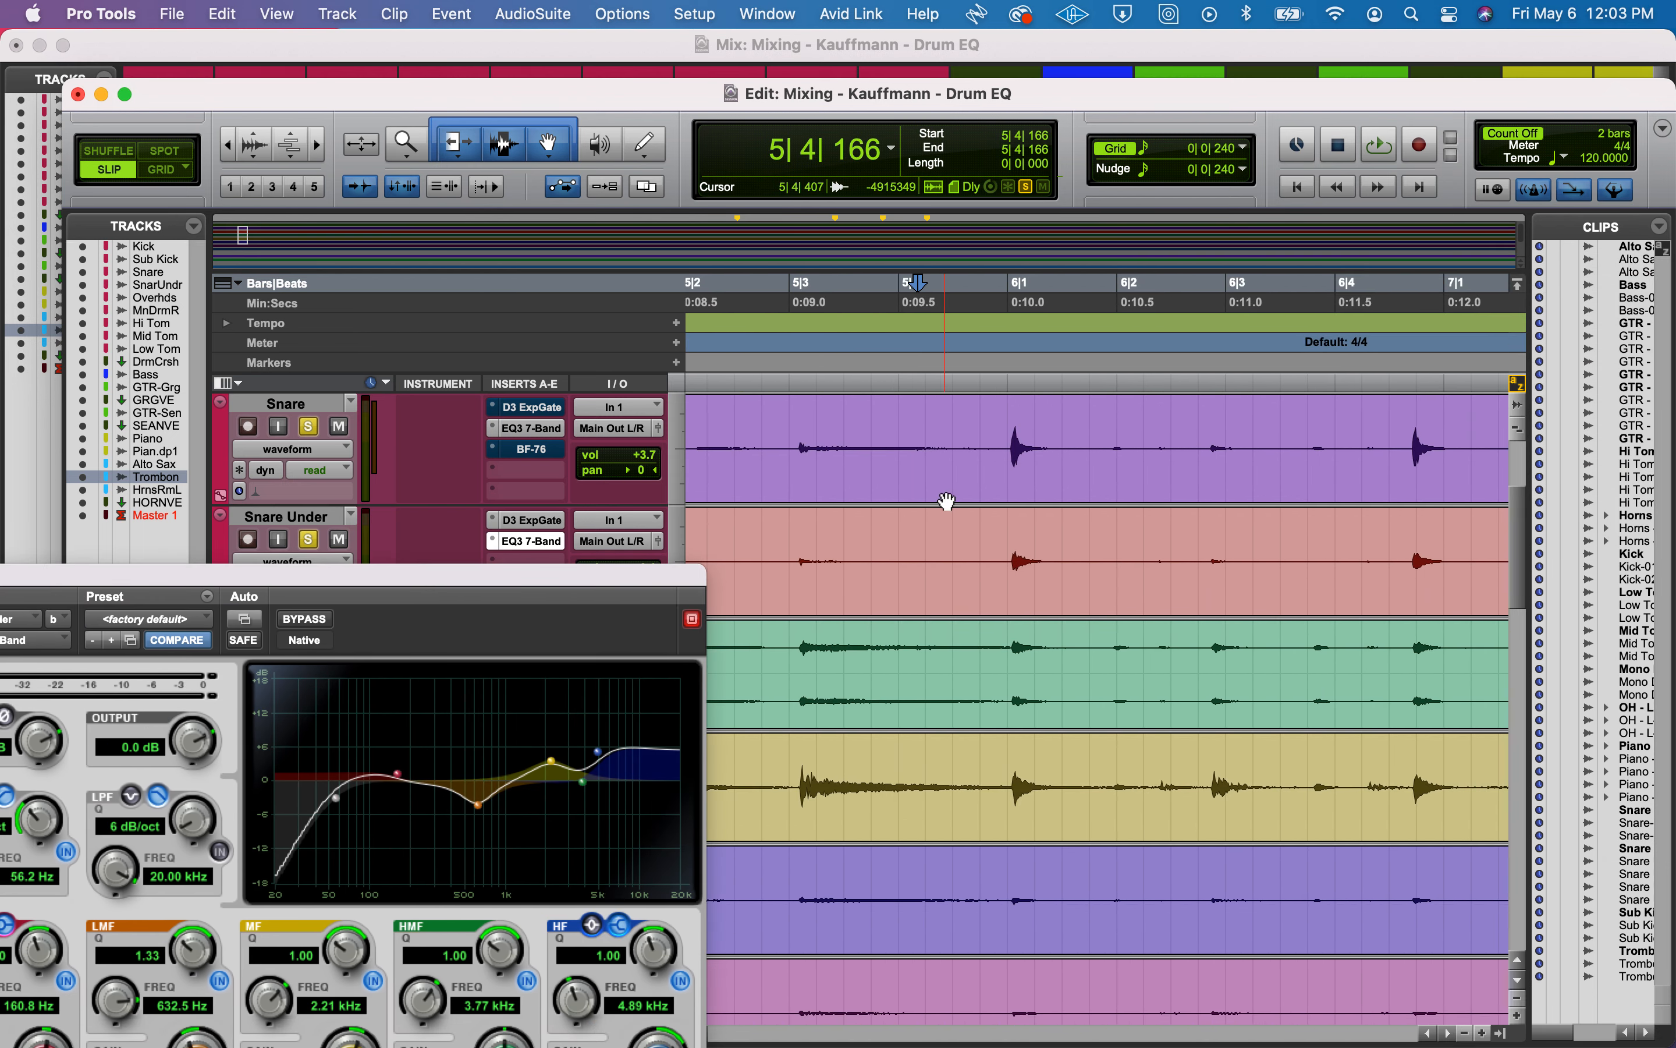
Place the edit cursor at the snare hit at bar 6 and closely compare the Snare and Snare Under waveforms' polarity.
{"action": "left_click", "coordinate": [1011, 424]}
{"action": "key", "text": "Tab"}
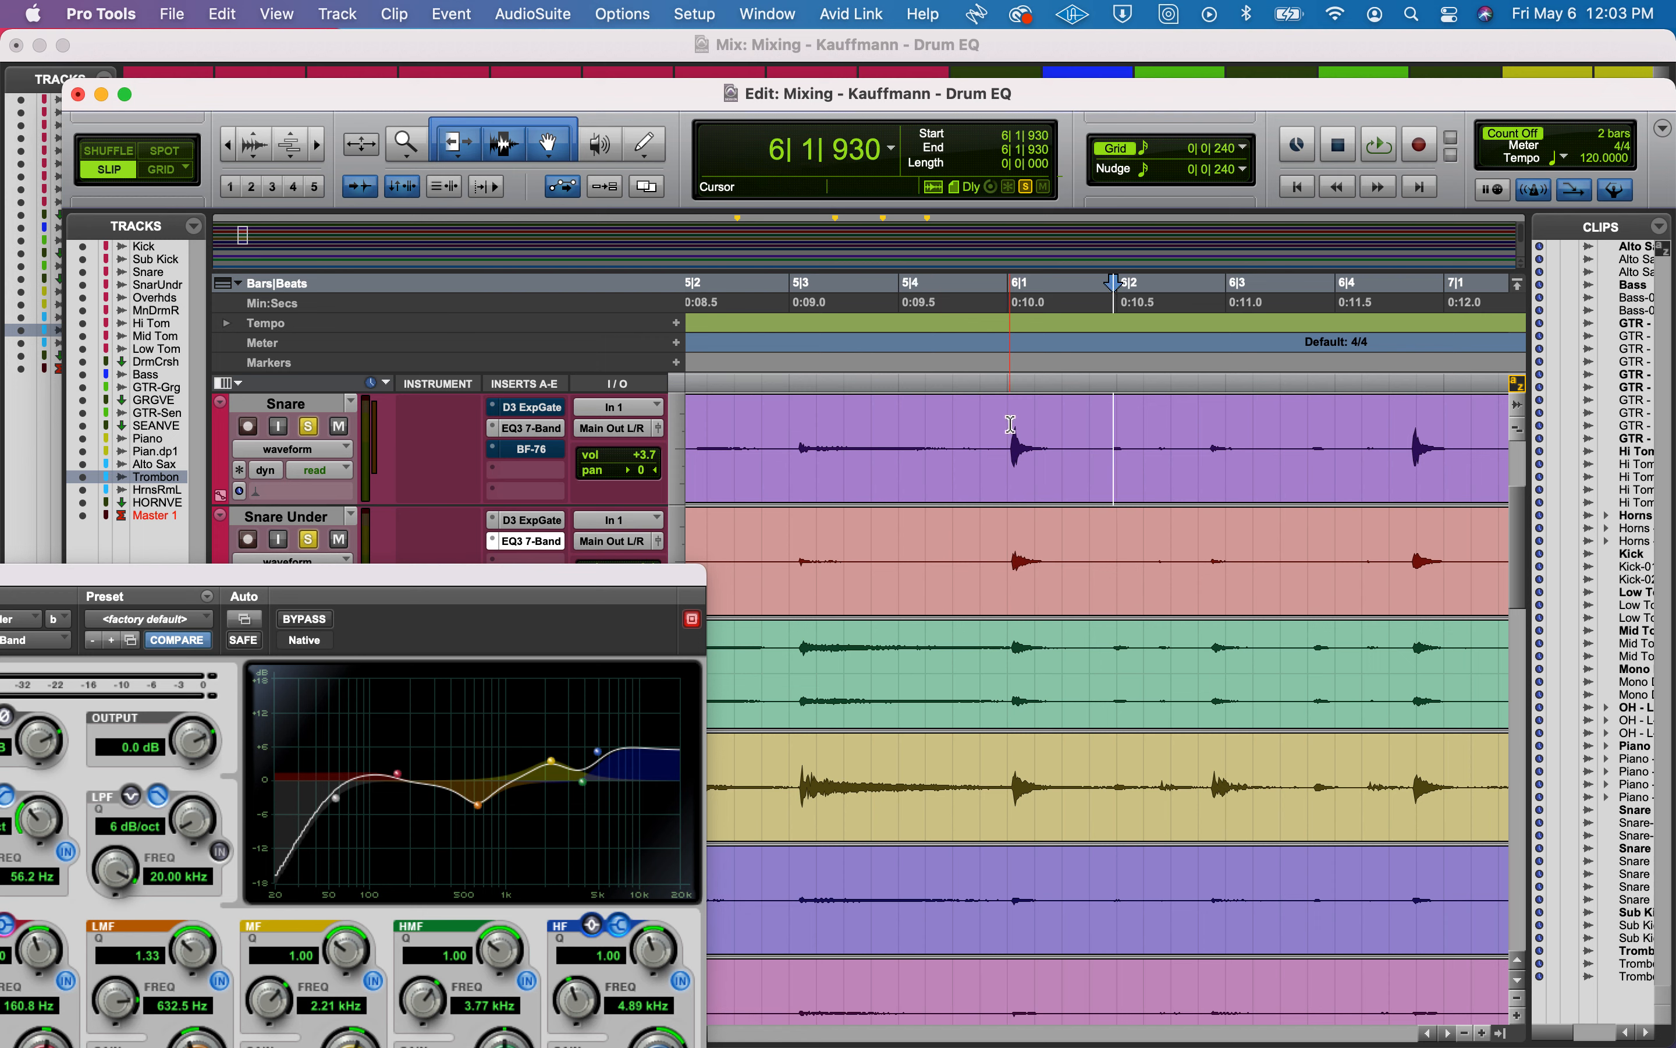
{"action": "right_click", "coordinate": [1011, 425]}
{"action": "left_click", "coordinate": [991, 442]}
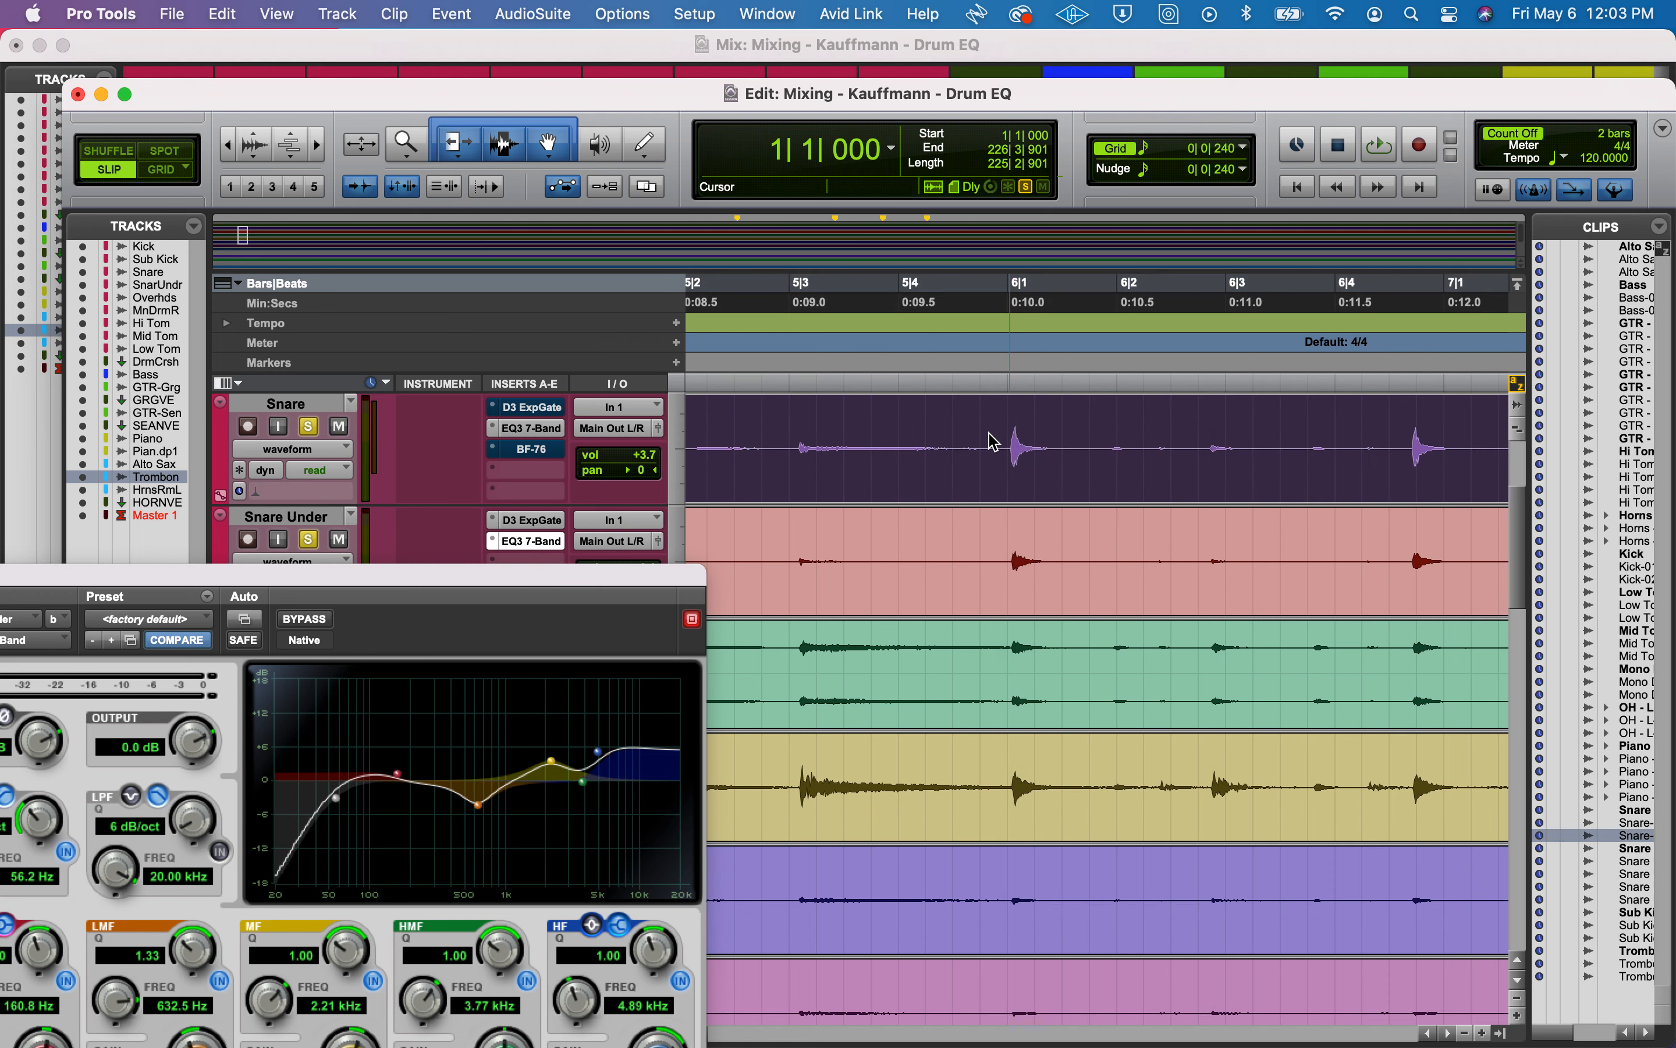
{"action": "left_click", "coordinate": [1007, 438]}
{"action": "key", "text": "t"}
{"action": "key", "text": "t"}
{"action": "key", "text": "t"}
{"action": "key", "text": "t"}
{"action": "key", "text": "t"}
{"action": "key", "text": "t"}
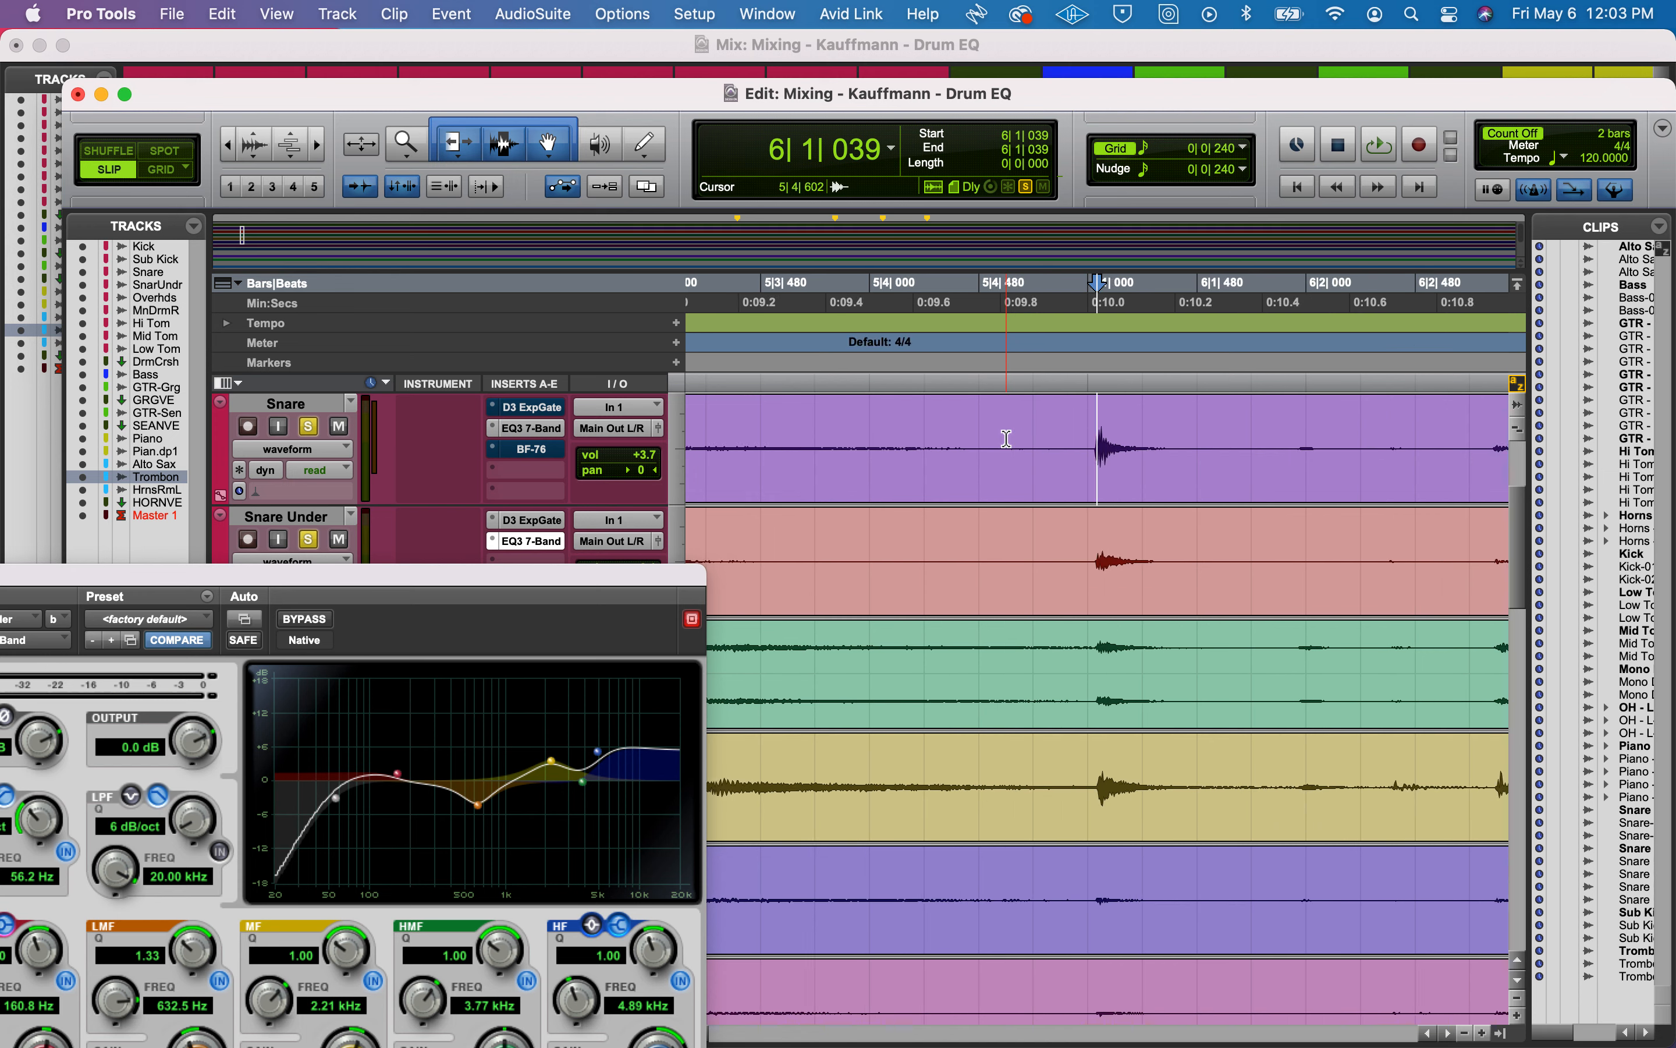
{"action": "scroll", "coordinate": [1006, 439], "scroll_direction": "right", "scroll_amount": 3}
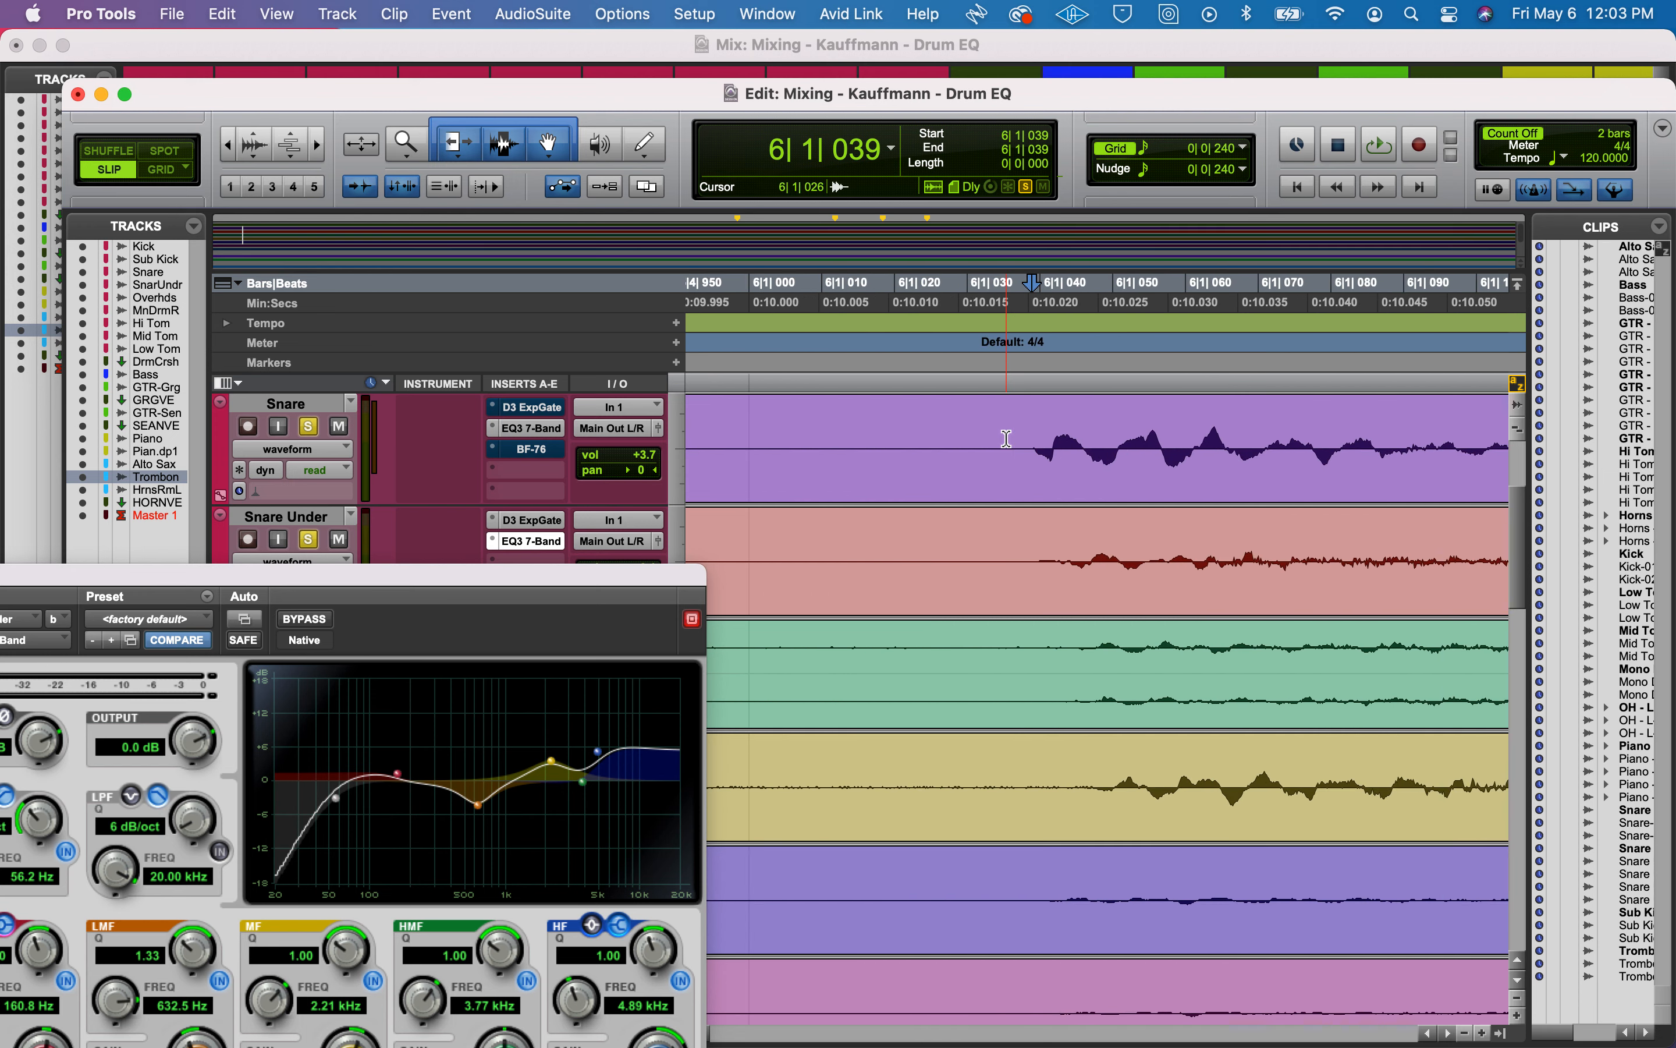
{"action": "key", "text": "t"}
{"action": "key", "text": "t"}
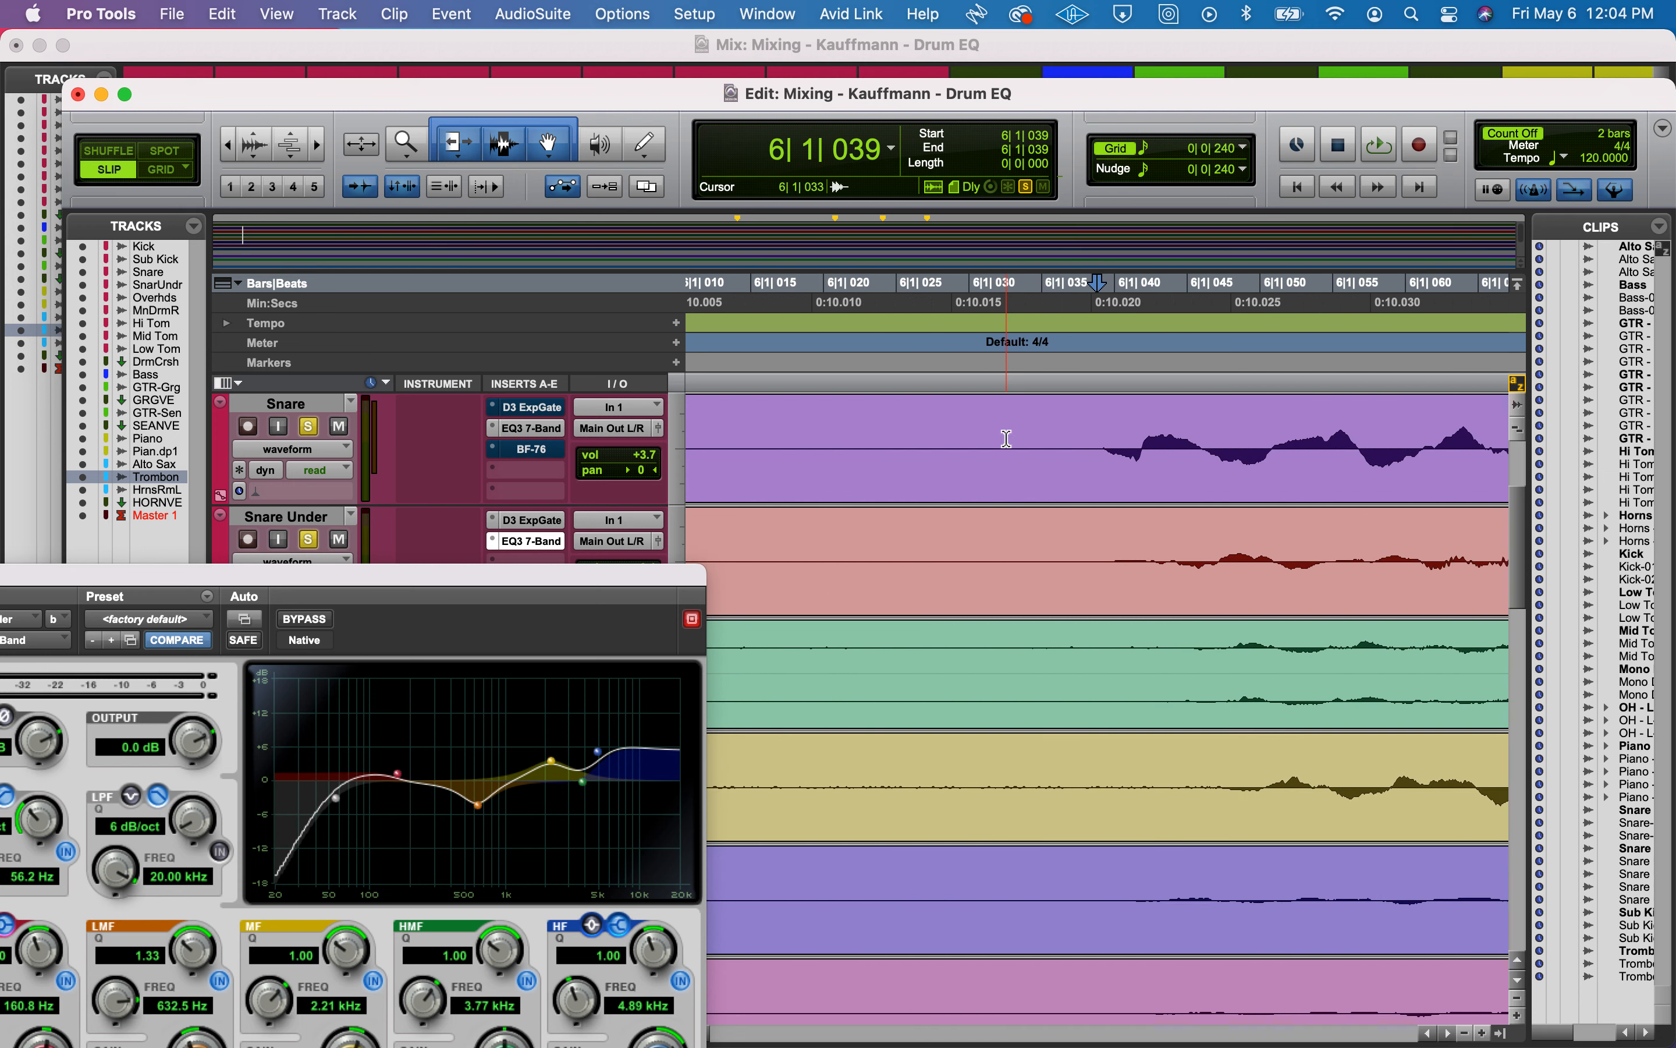
{"action": "key", "text": "r"}
{"action": "scroll", "coordinate": [1105, 487], "scroll_direction": "right", "scroll_amount": 5}
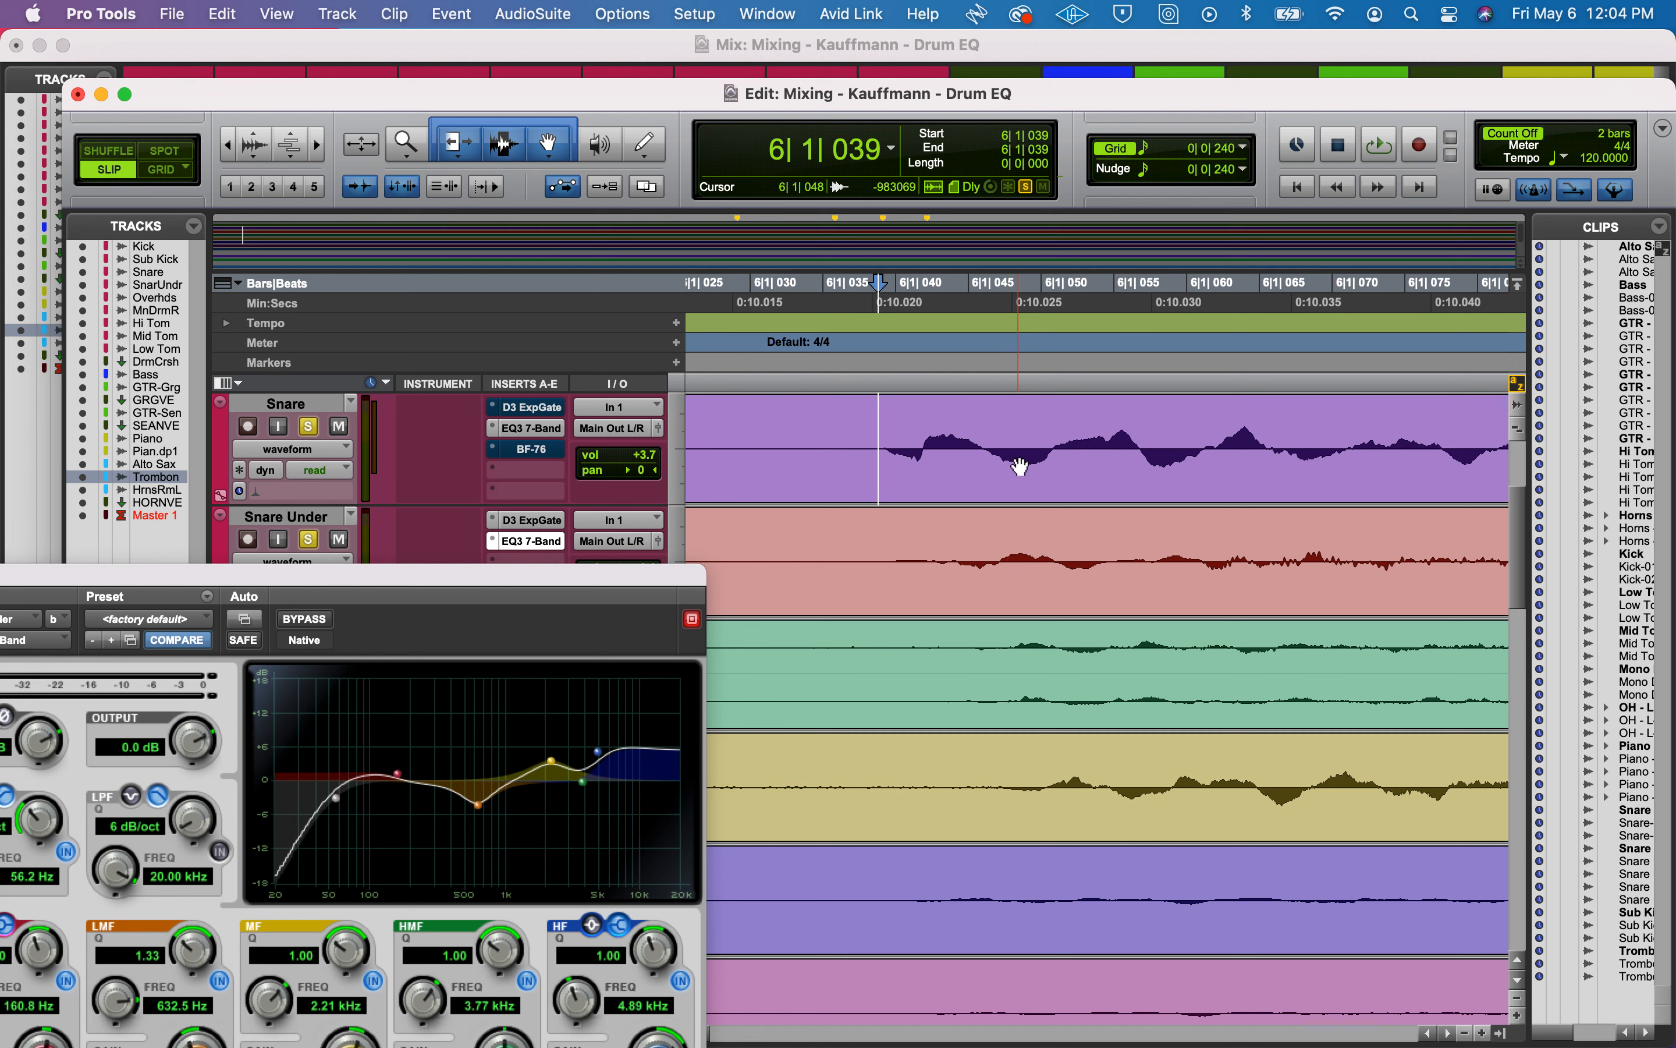
Select the entire Snare Under clip and render the AudioSuite Invert process on it.
{"action": "left_click", "coordinate": [927, 594]}
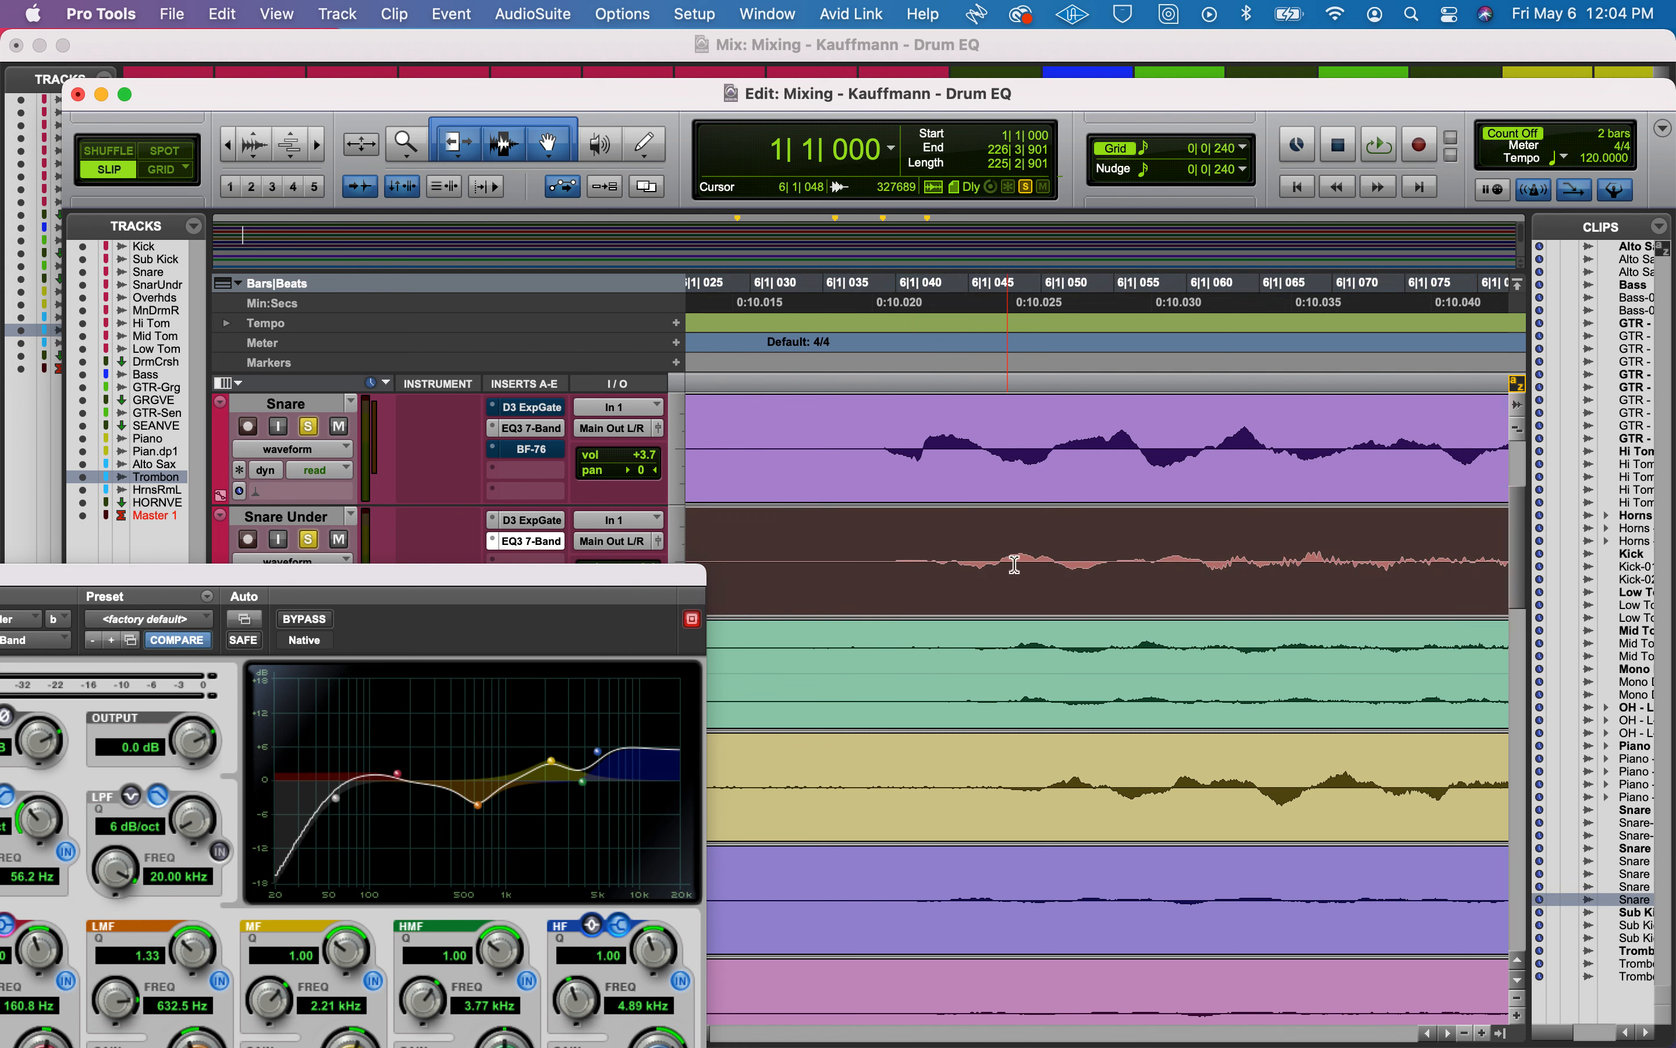
{"action": "left_click", "coordinate": [551, 17]}
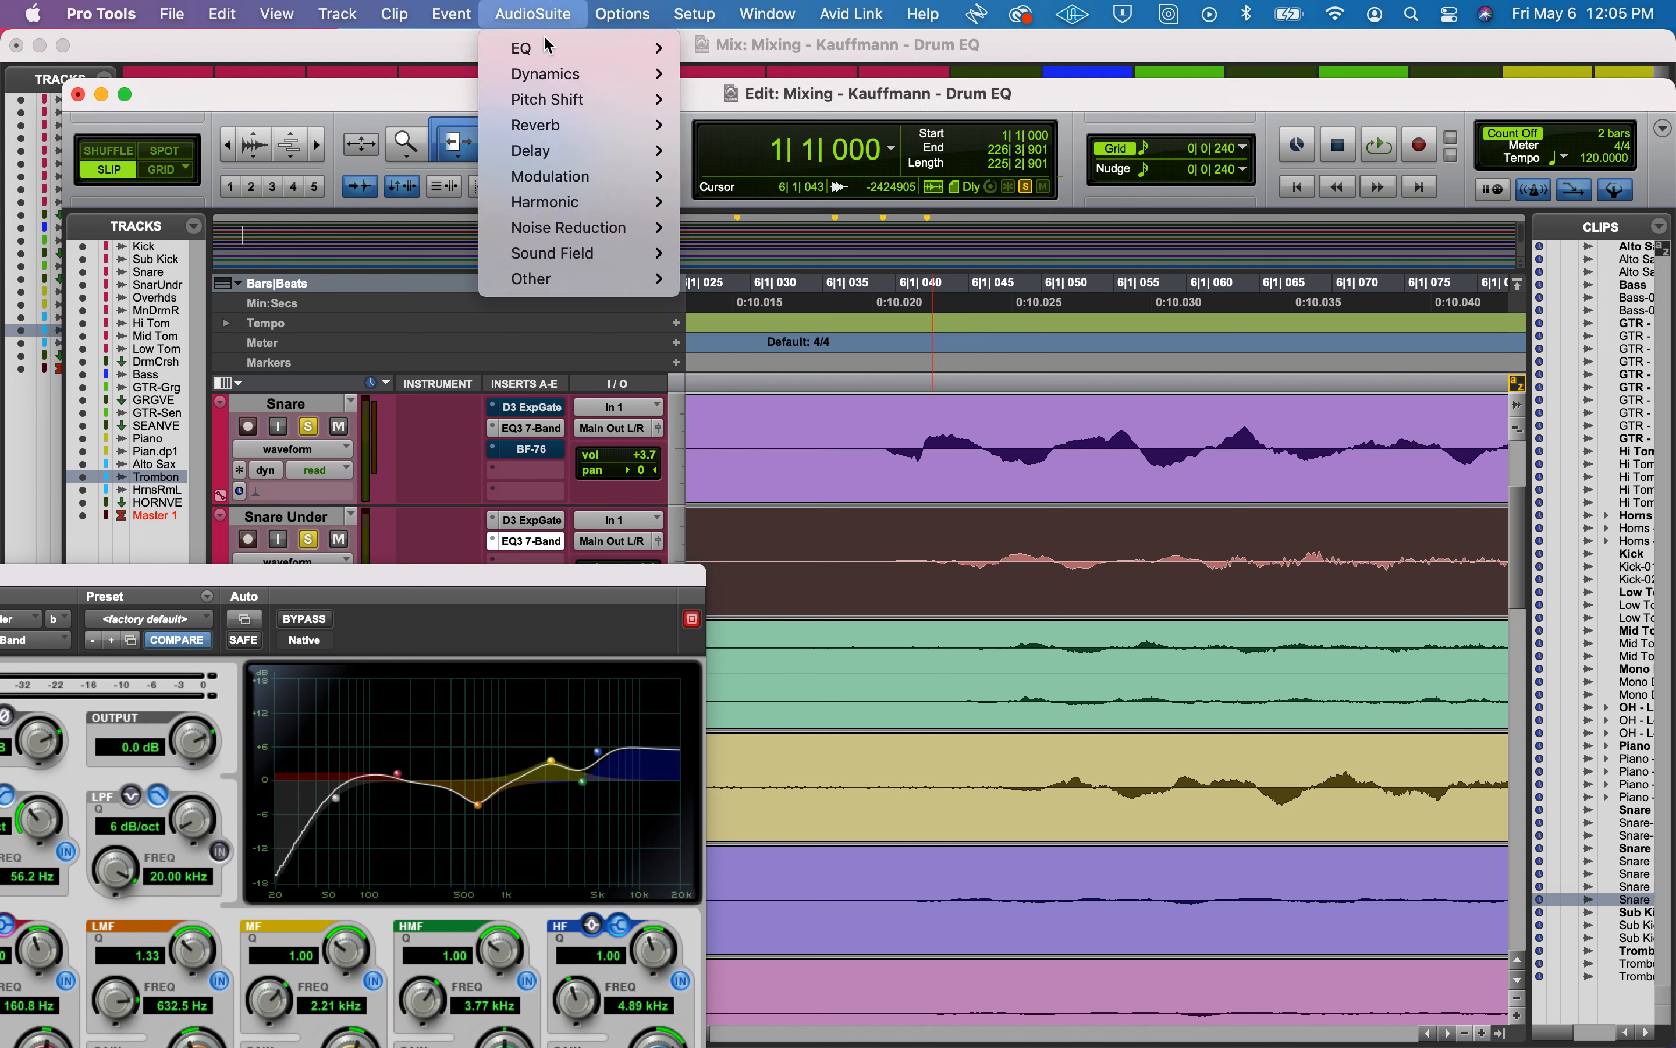
{"action": "mouse_move", "coordinate": [533, 291]}
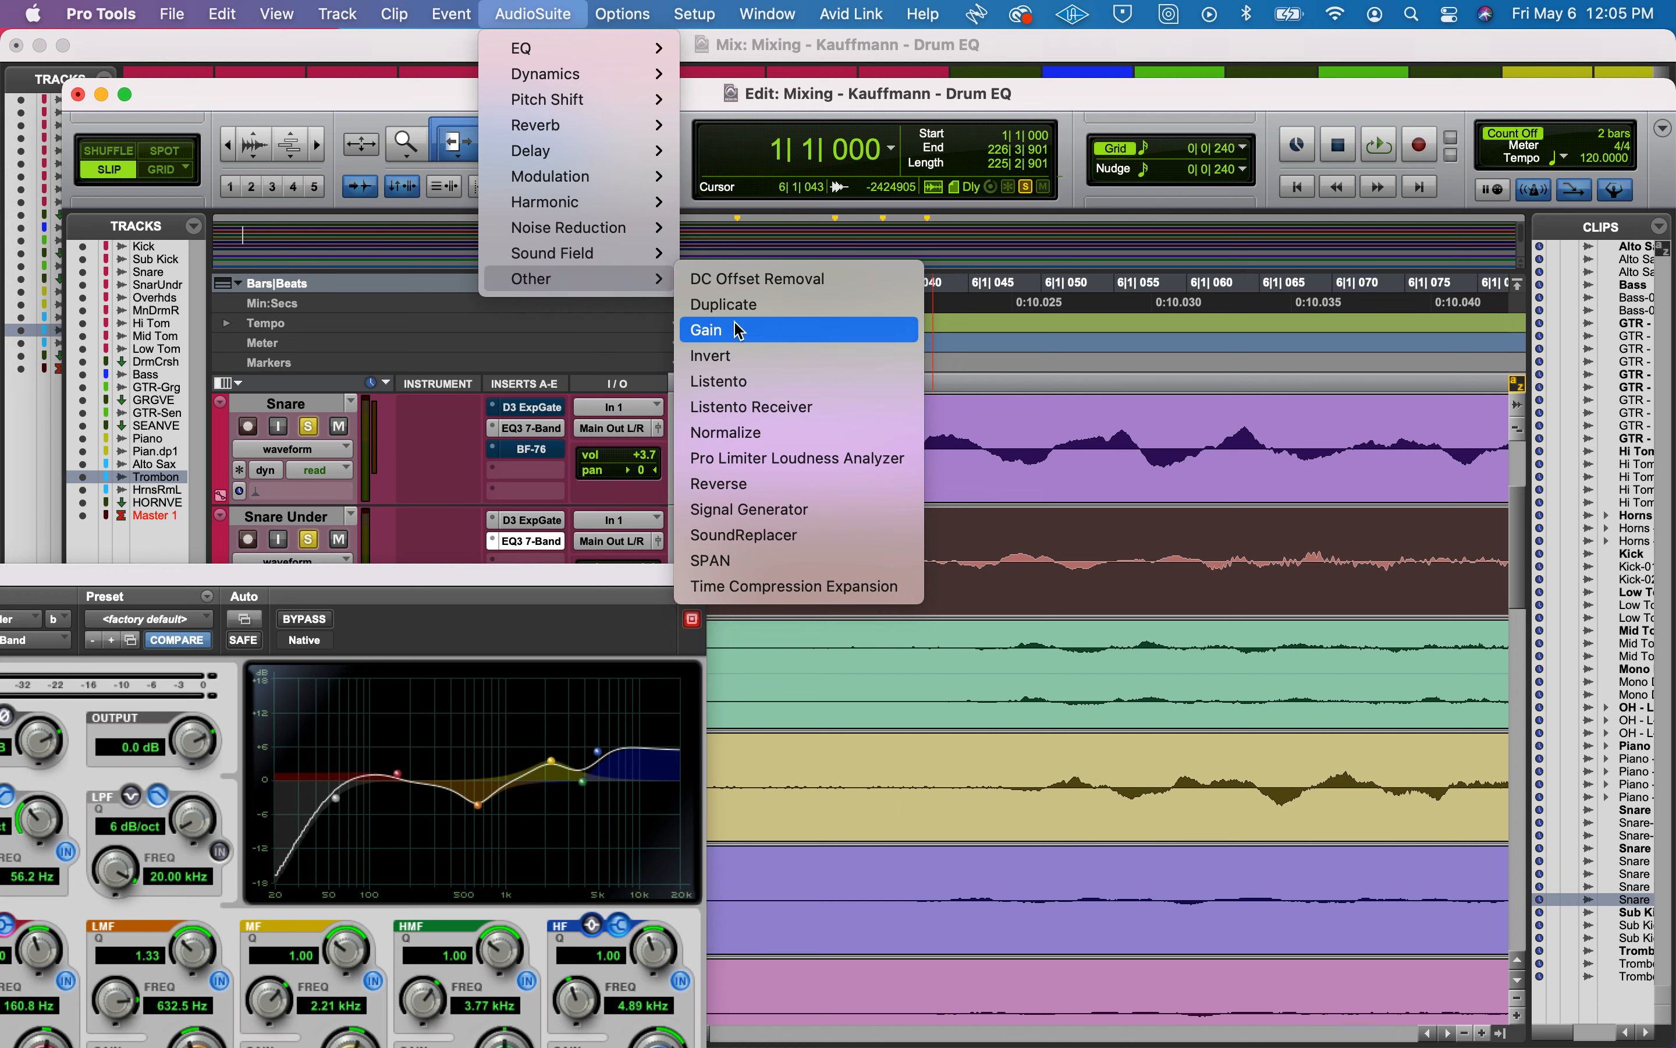
{"action": "left_click", "coordinate": [725, 366]}
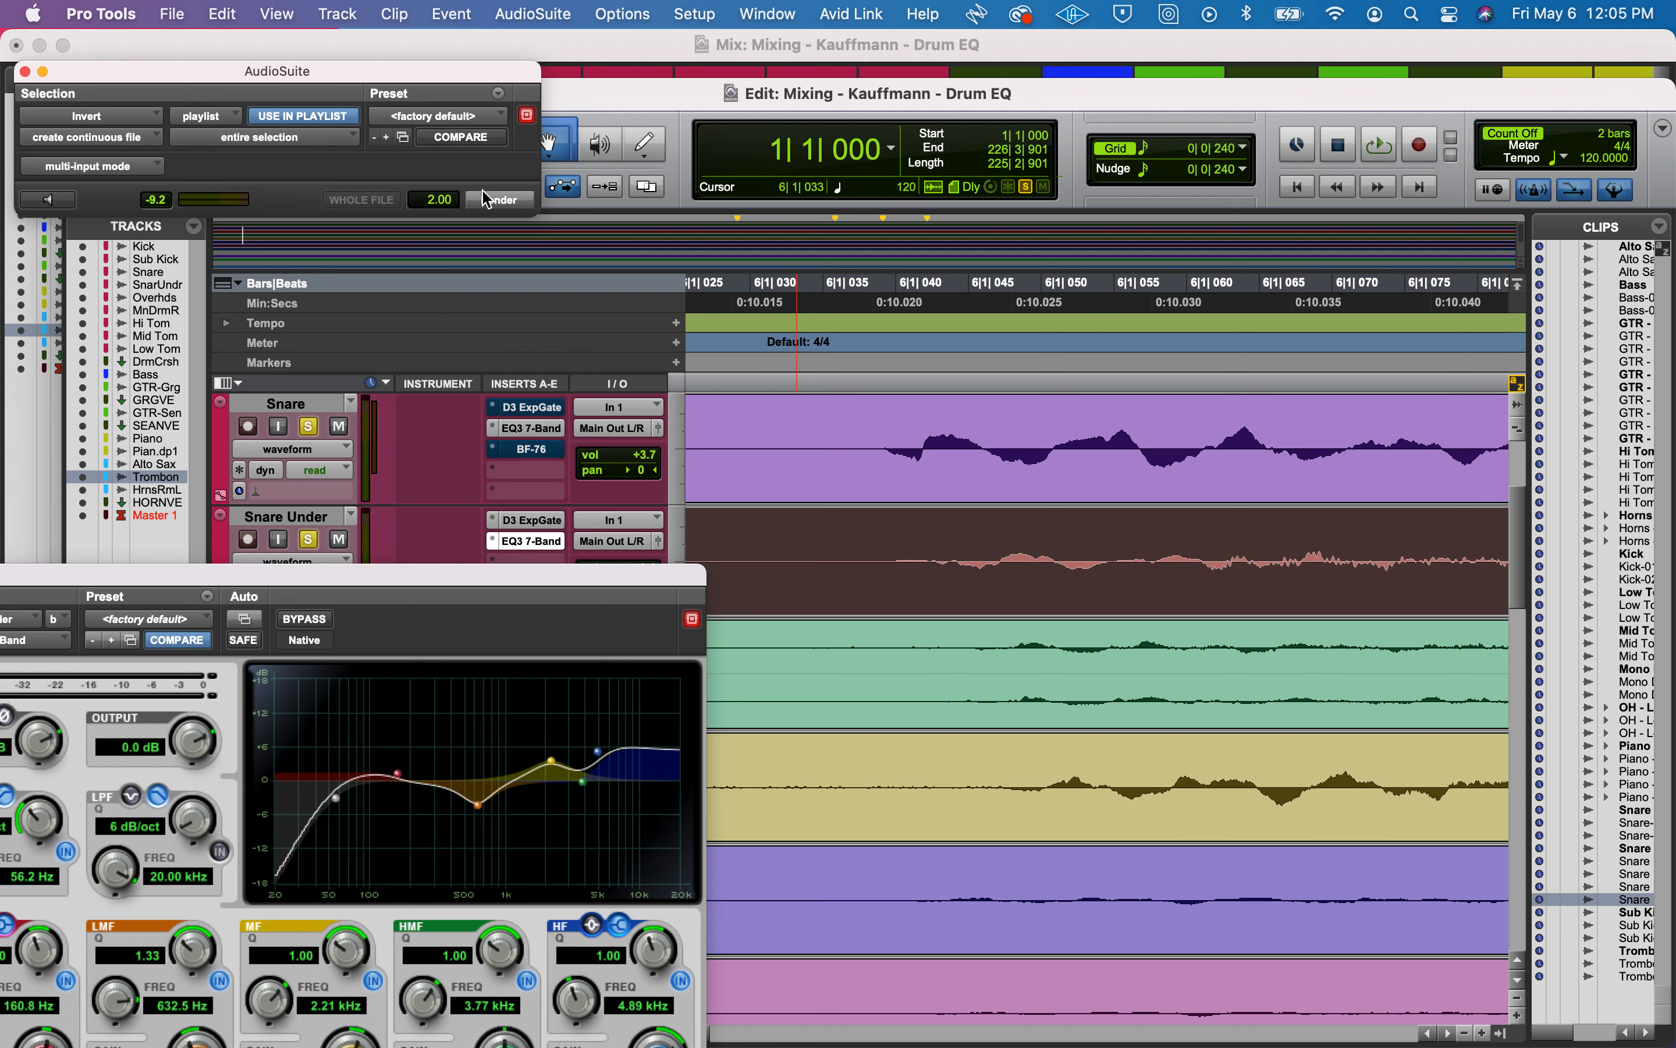
{"action": "left_click", "coordinate": [485, 200]}
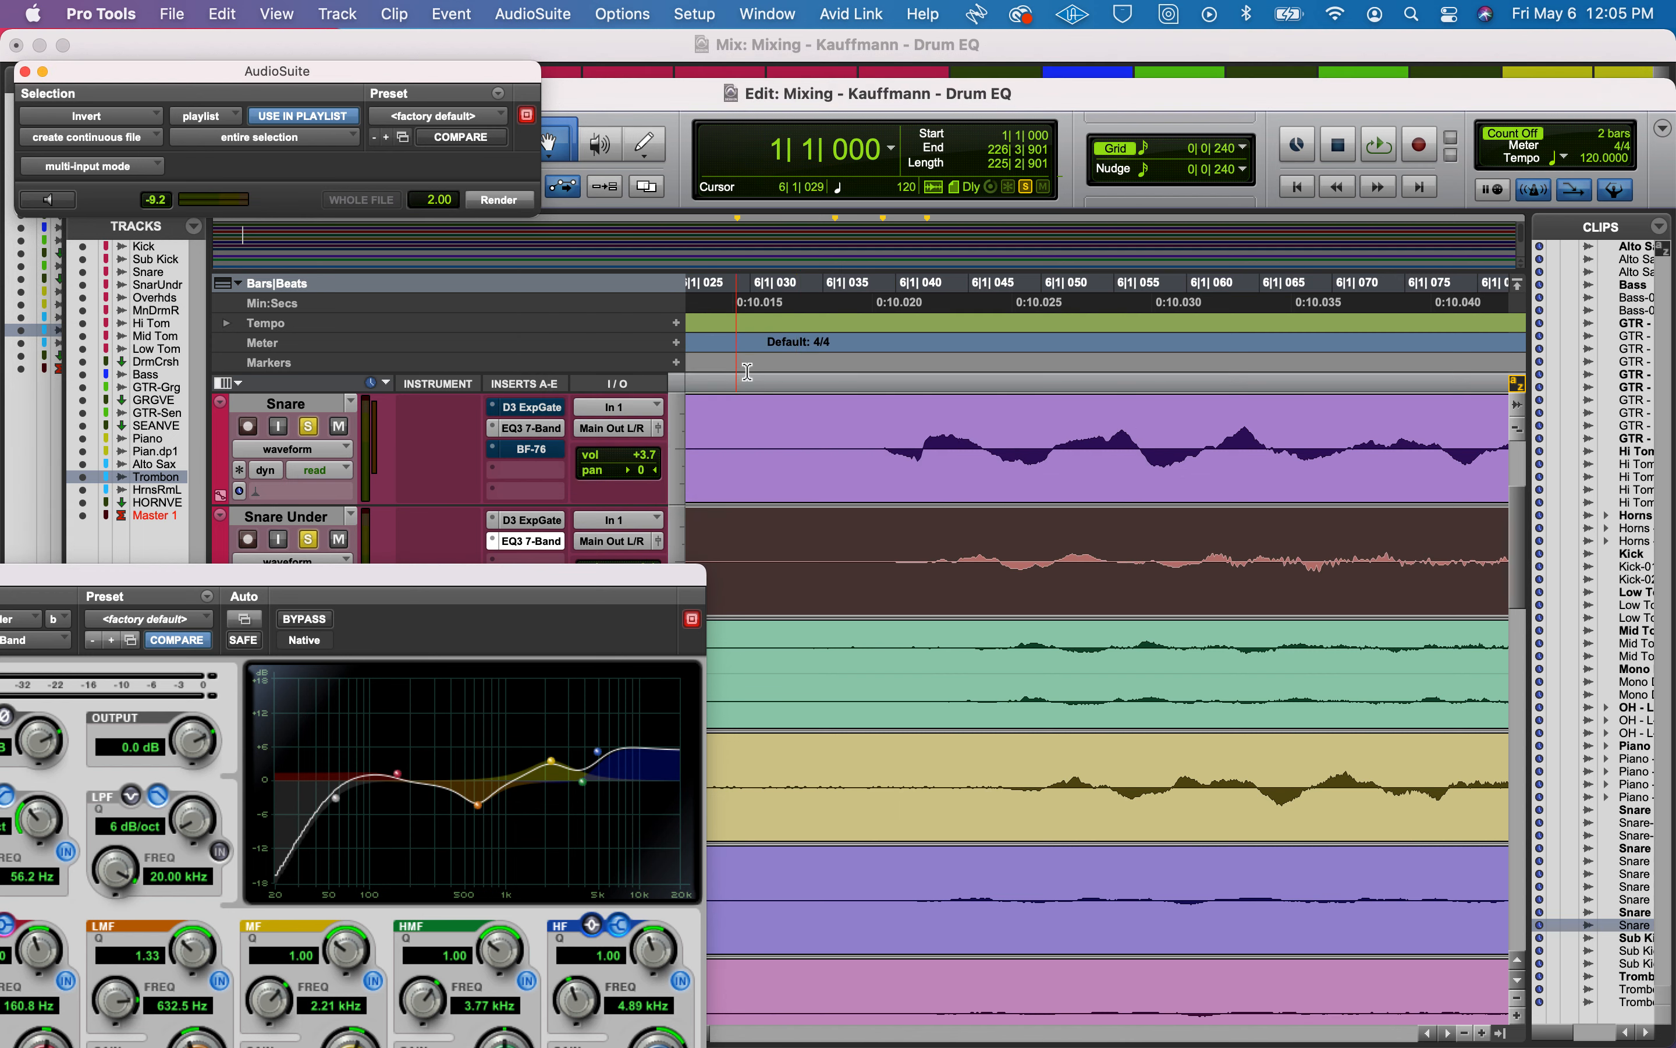
Return to the snare hit at bar 6 and examine the inverted Snare Under waveform against the Snare at close range.
{"action": "key", "text": "space"}
{"action": "key", "text": "space"}
{"action": "key", "text": "r"}
{"action": "key", "text": "r"}
{"action": "key", "text": "r"}
{"action": "key", "text": "r"}
{"action": "key", "text": "r"}
{"action": "key", "text": "r"}
{"action": "key", "text": "r"}
{"action": "key", "text": "r"}
{"action": "key", "text": "r"}
{"action": "key", "text": "r"}
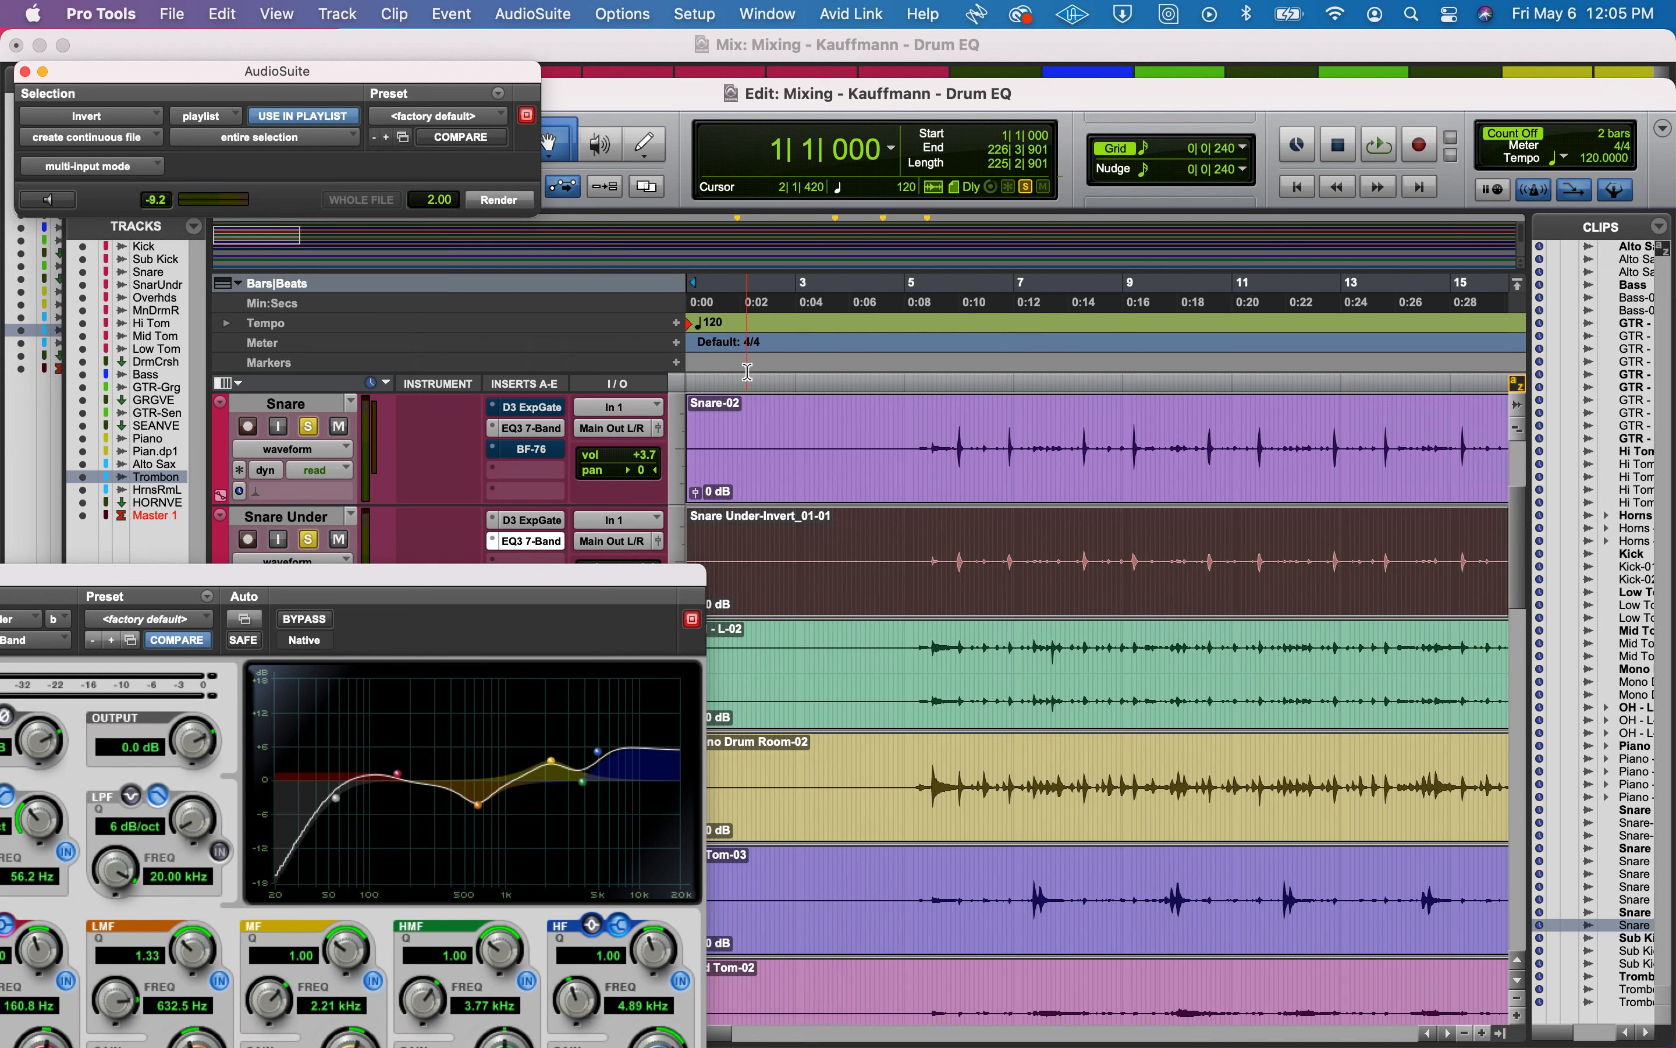
{"action": "key", "text": "r"}
{"action": "left_click", "coordinate": [819, 546]}
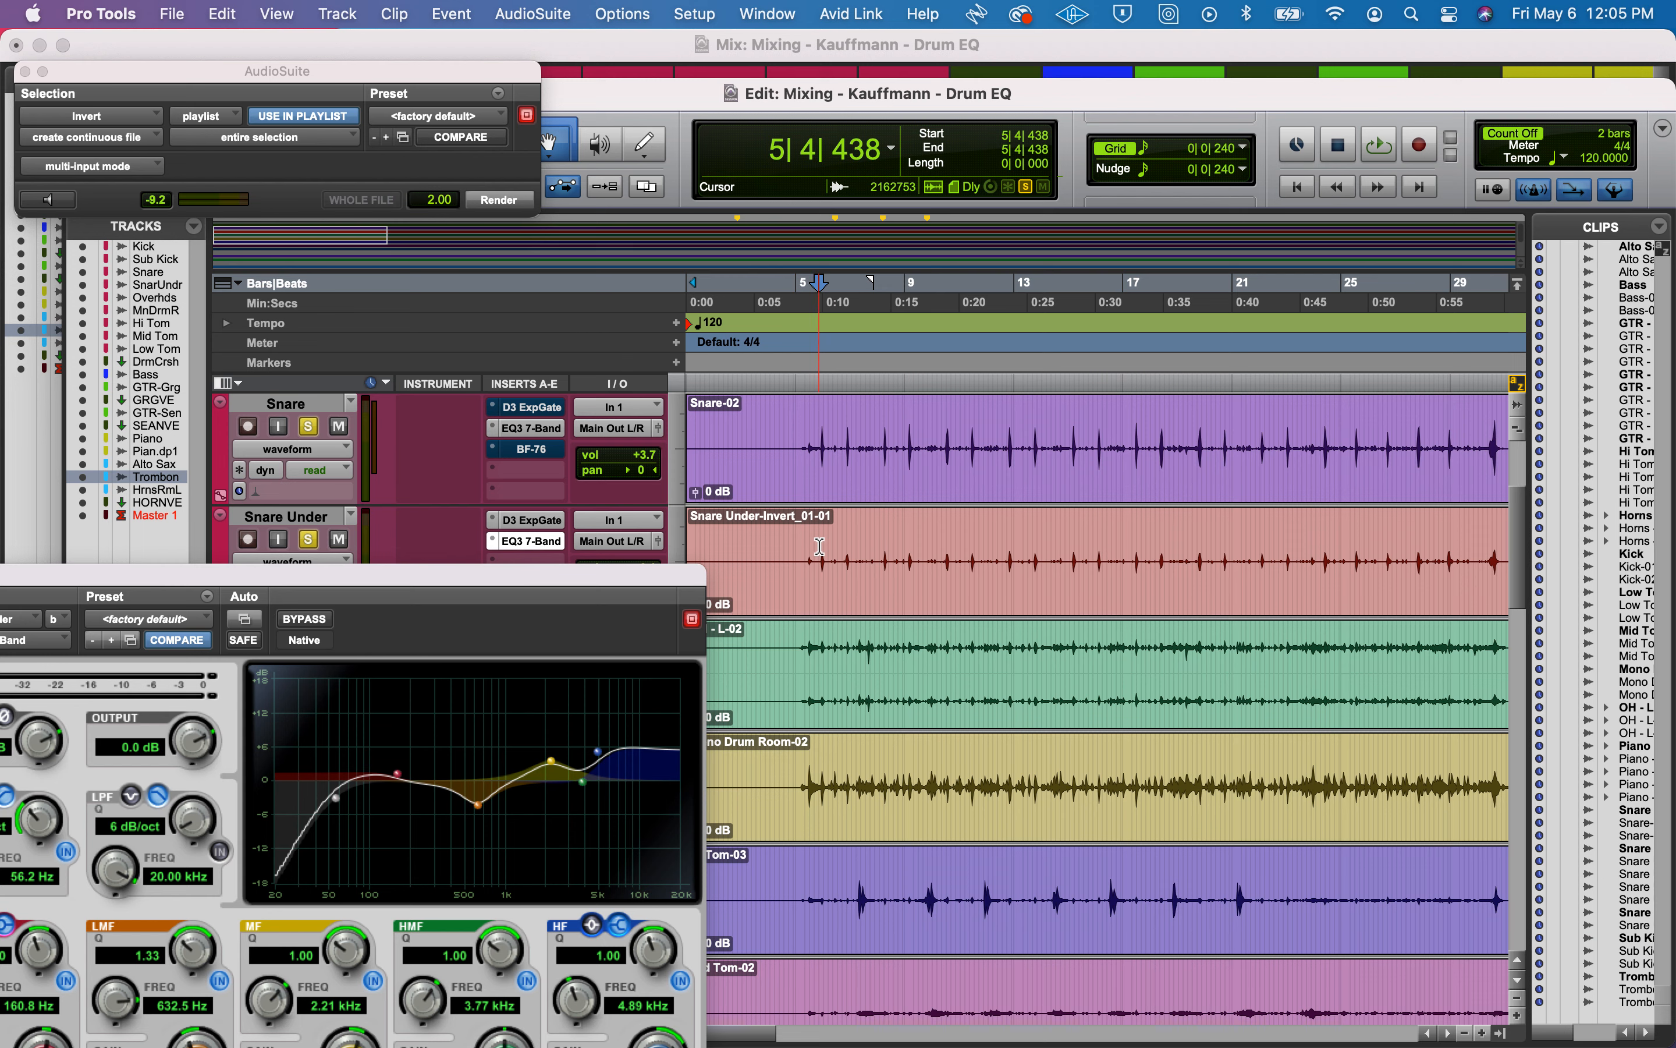
{"action": "key", "text": "t"}
{"action": "key", "text": "t"}
{"action": "key", "text": "t"}
{"action": "key", "text": "t"}
{"action": "key", "text": "t"}
{"action": "key", "text": "Tab"}
{"action": "key", "text": "t"}
{"action": "key", "text": "t"}
{"action": "key", "text": "t"}
{"action": "key", "text": "t"}
{"action": "key", "text": "t"}
{"action": "key", "text": "t"}
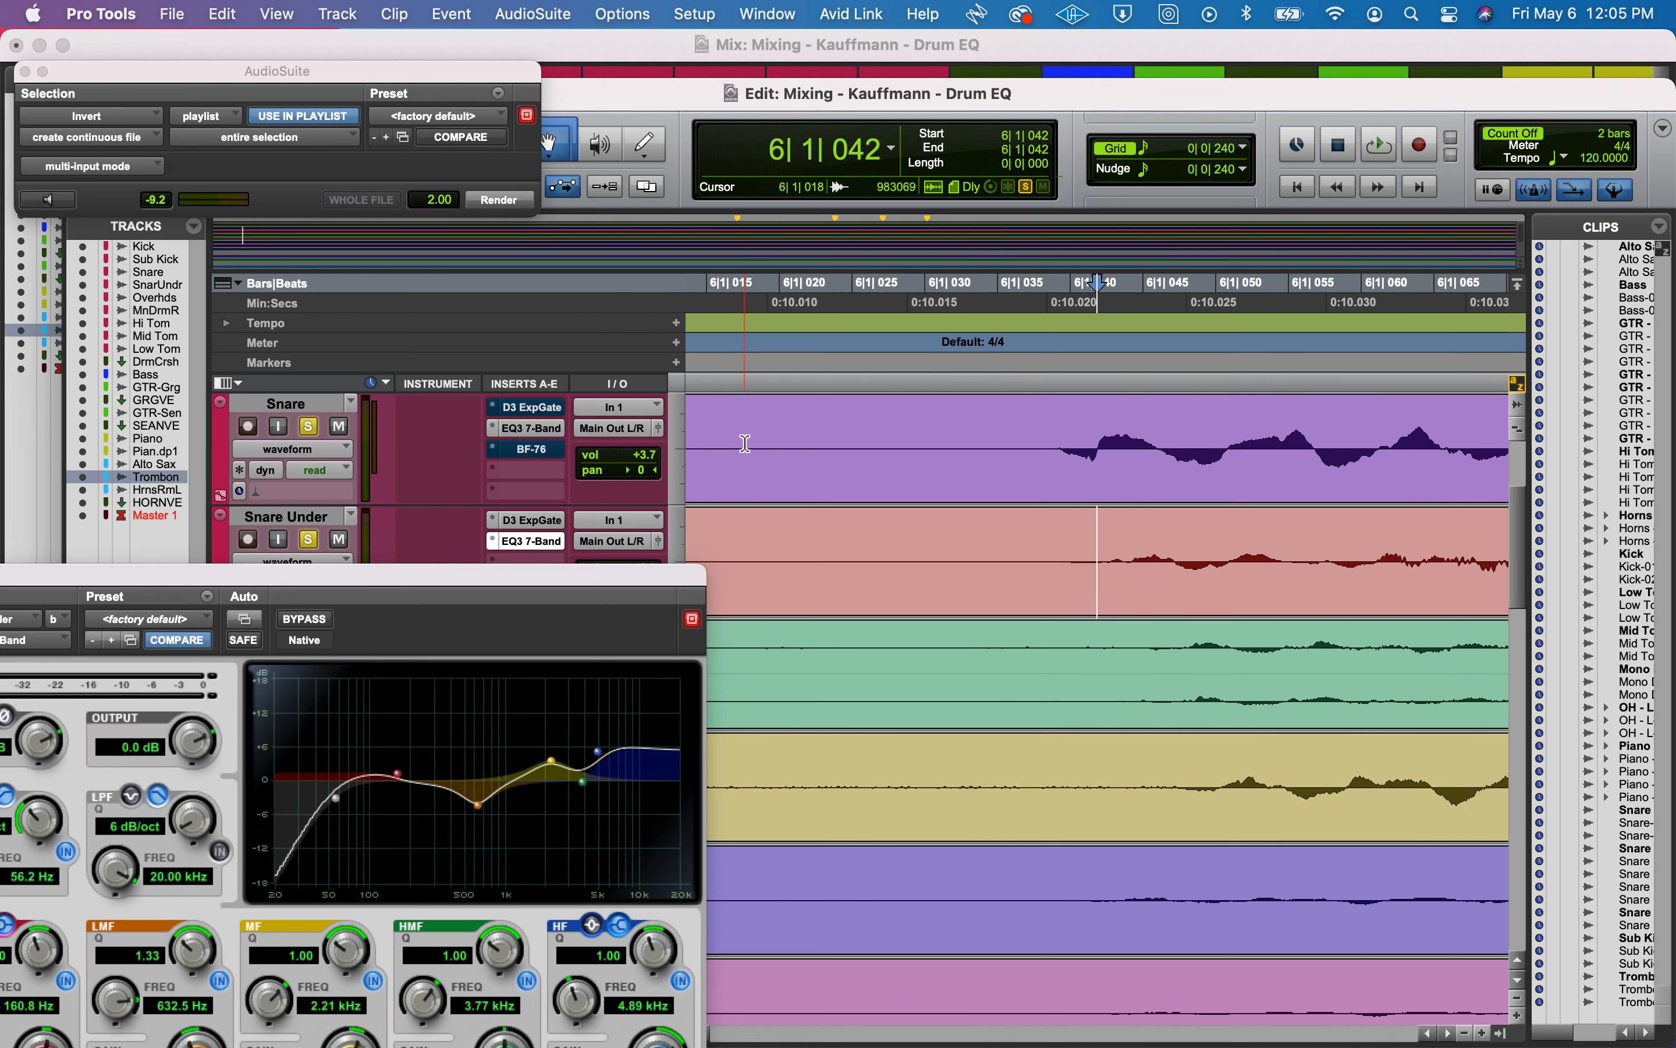
Select the entire Snare Under clip and toggle the input polarity invert of its EQ3 7-Band on and back off.
{"action": "key", "text": "super+a"}
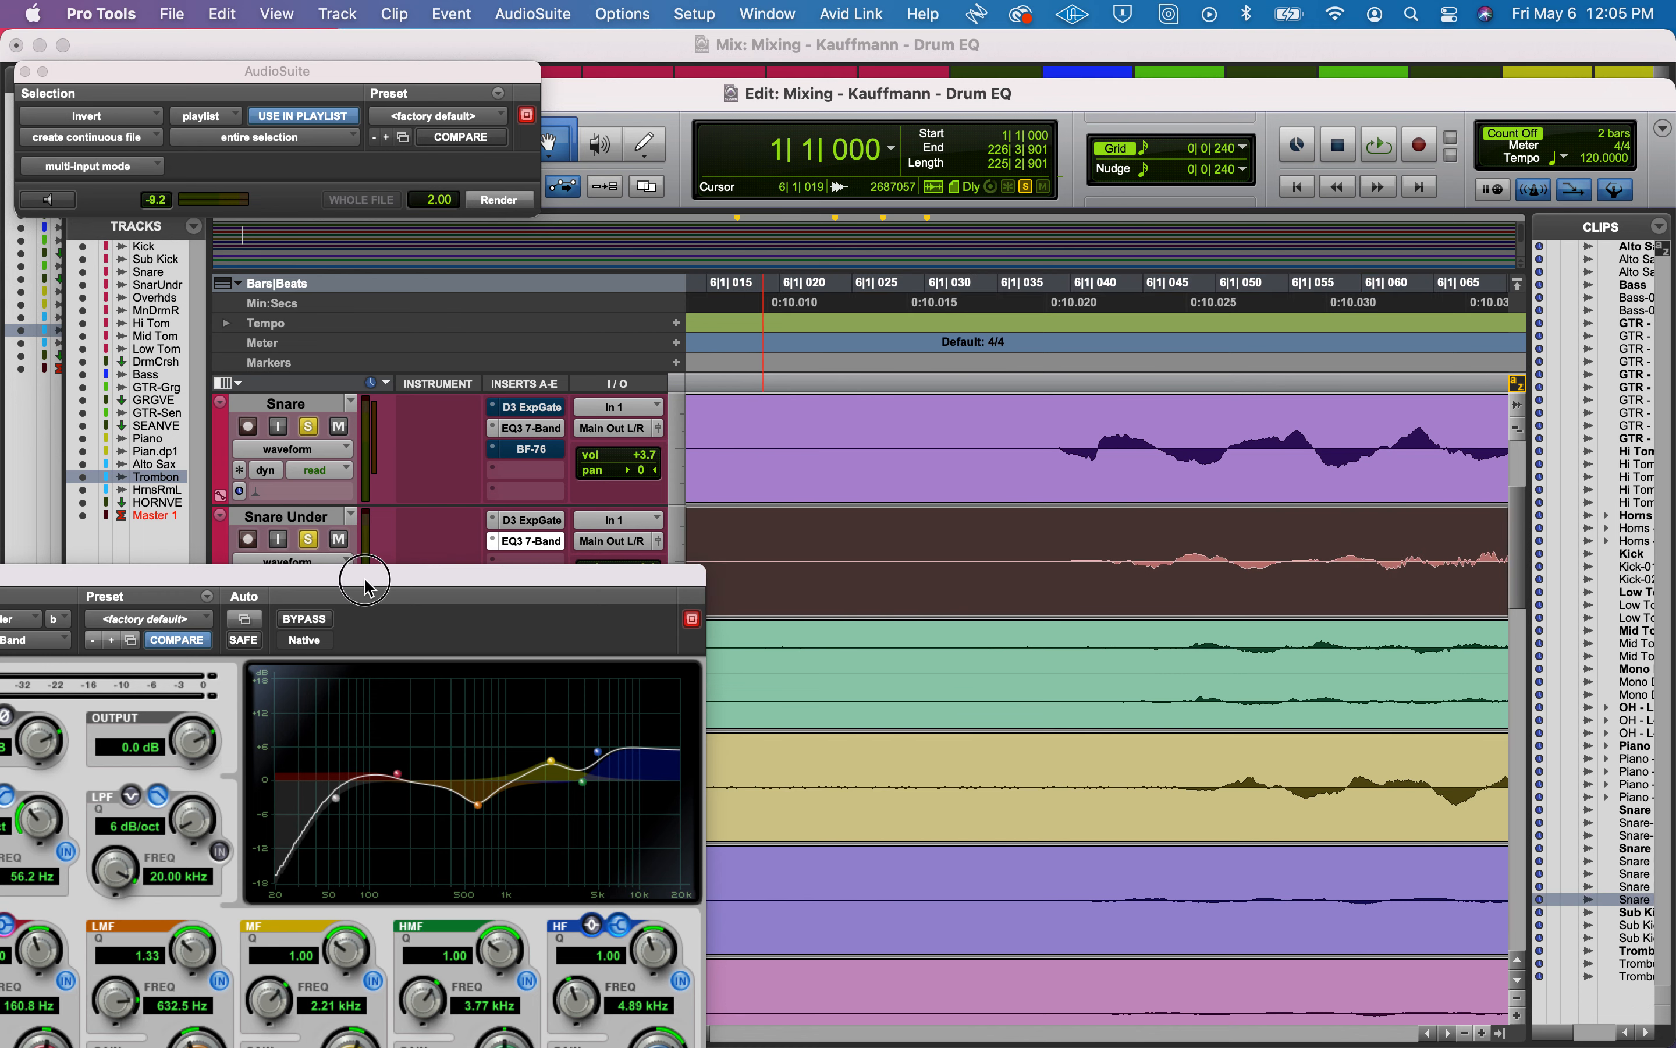
{"action": "left_click_drag", "start_coordinate": [373, 589], "coordinate": [580, 366]}
{"action": "left_click", "coordinate": [215, 494]}
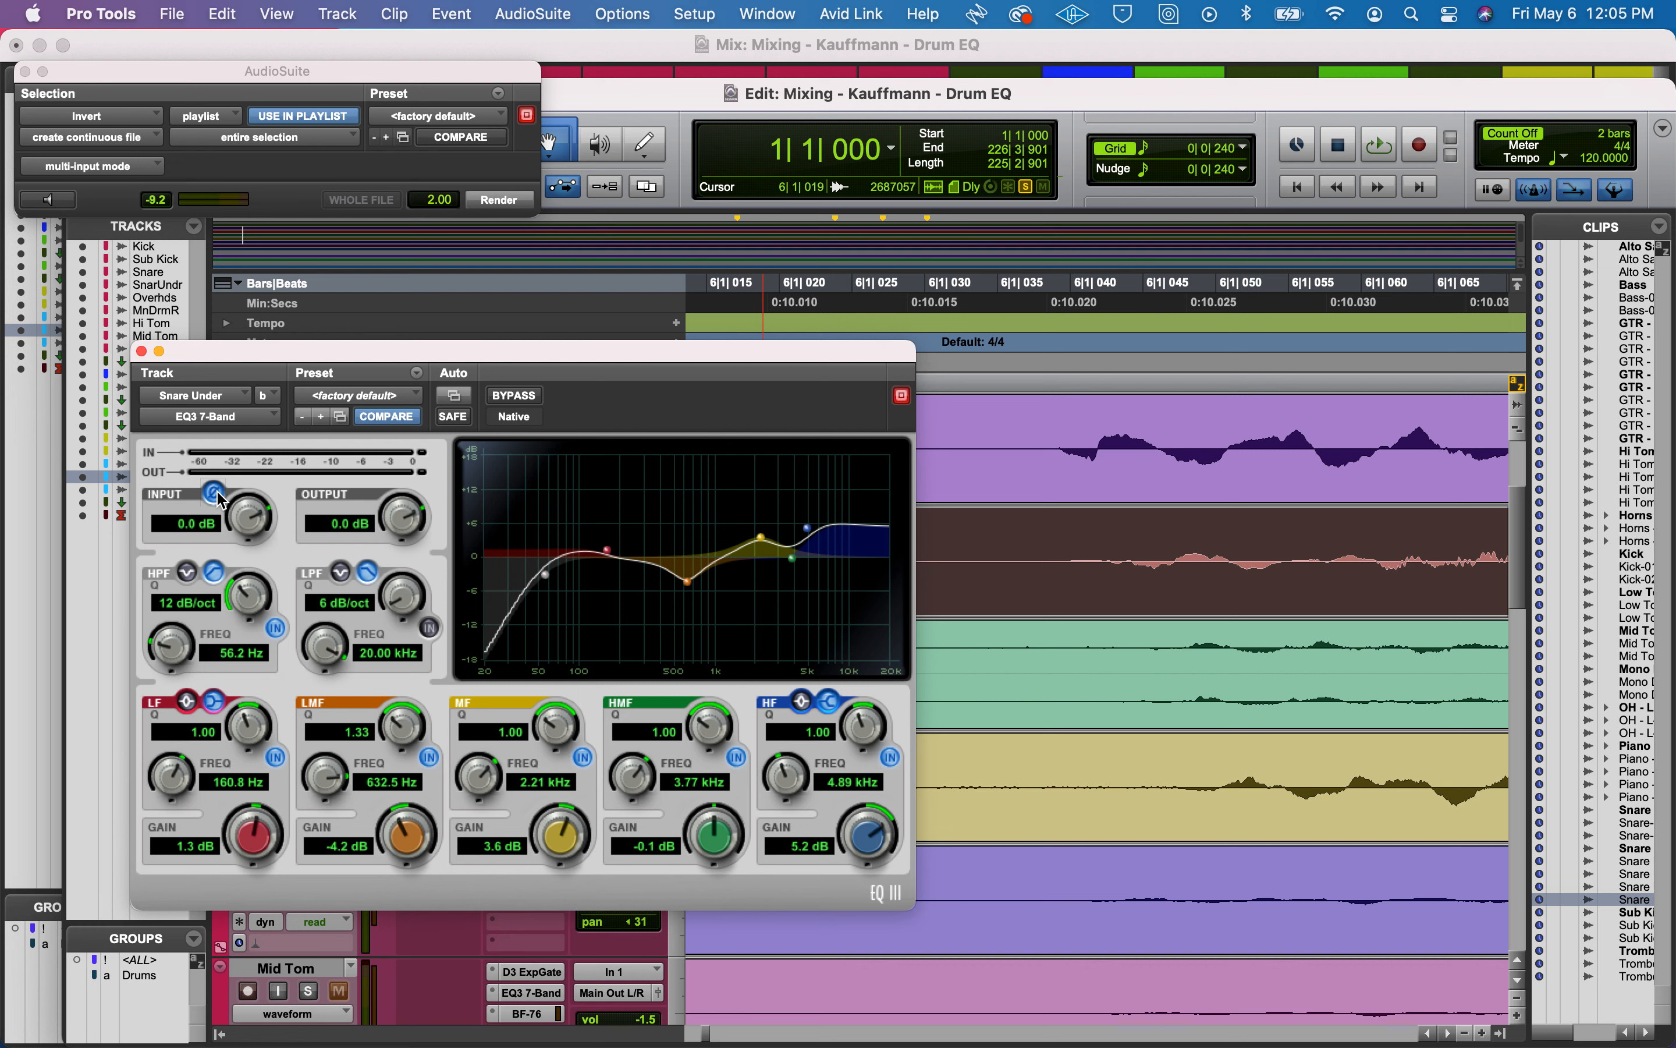
{"action": "key", "text": "r"}
{"action": "key", "text": "r"}
{"action": "key", "text": "r"}
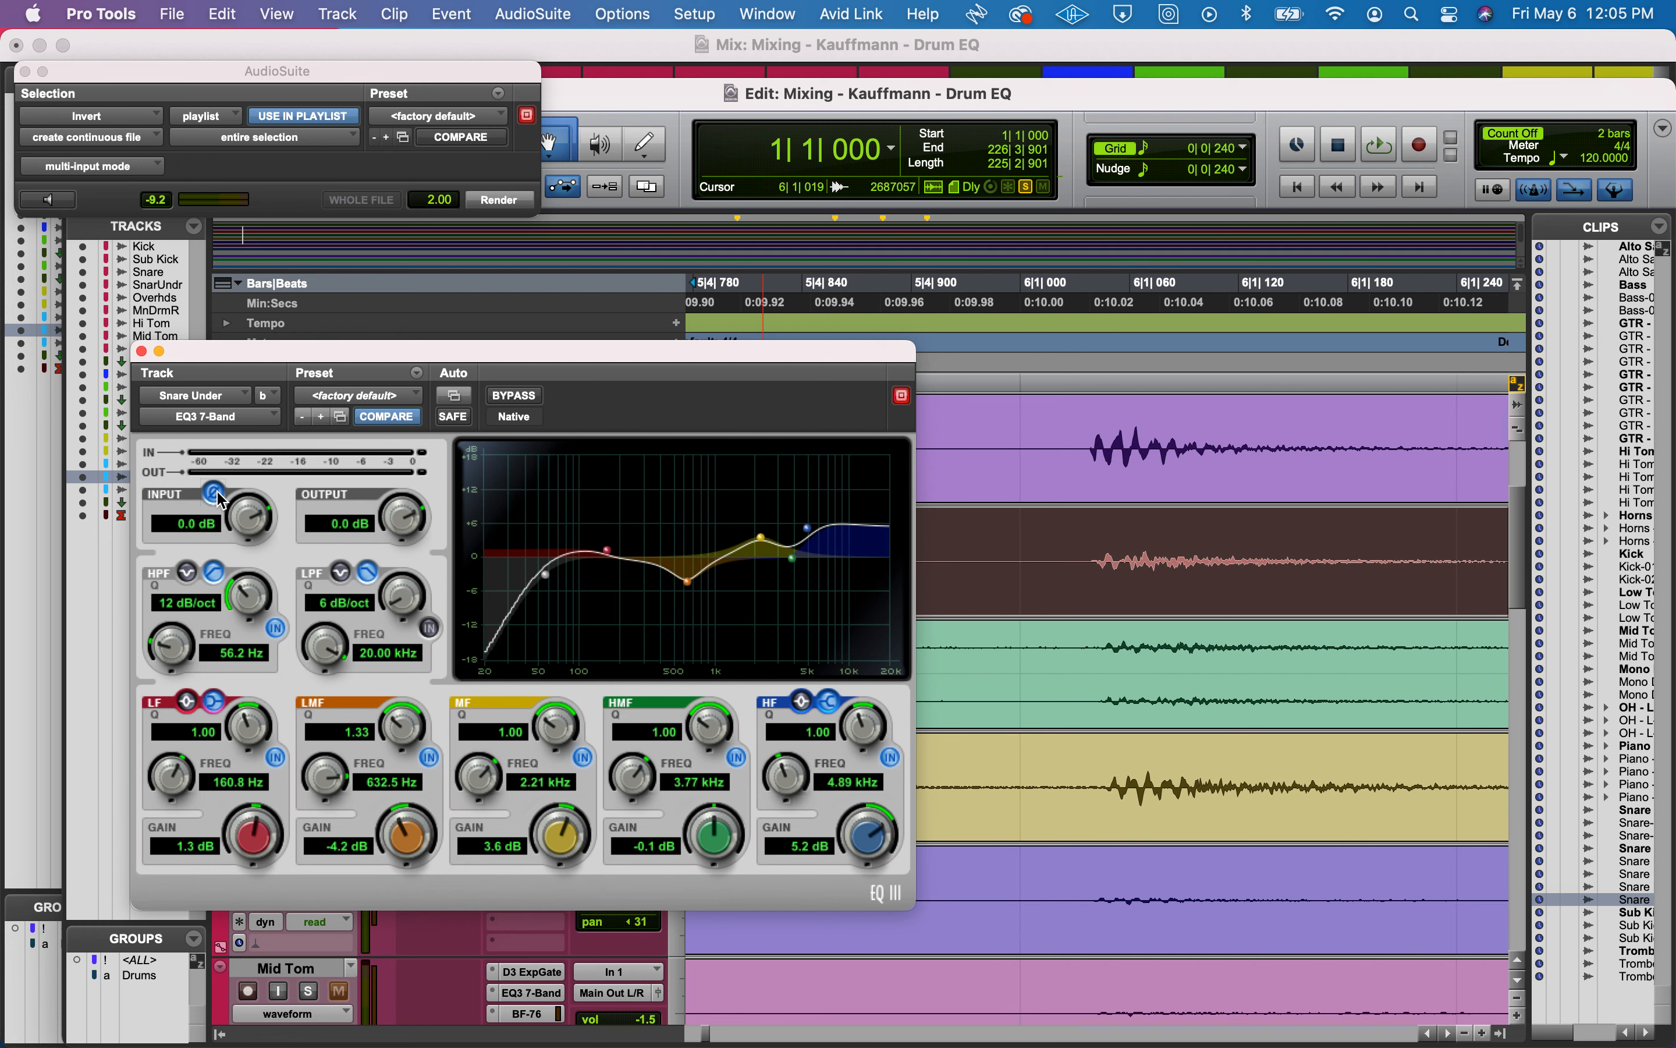
{"action": "left_click", "coordinate": [213, 493]}
{"action": "left_click_drag", "start_coordinate": [387, 348], "coordinate": [322, 614]}
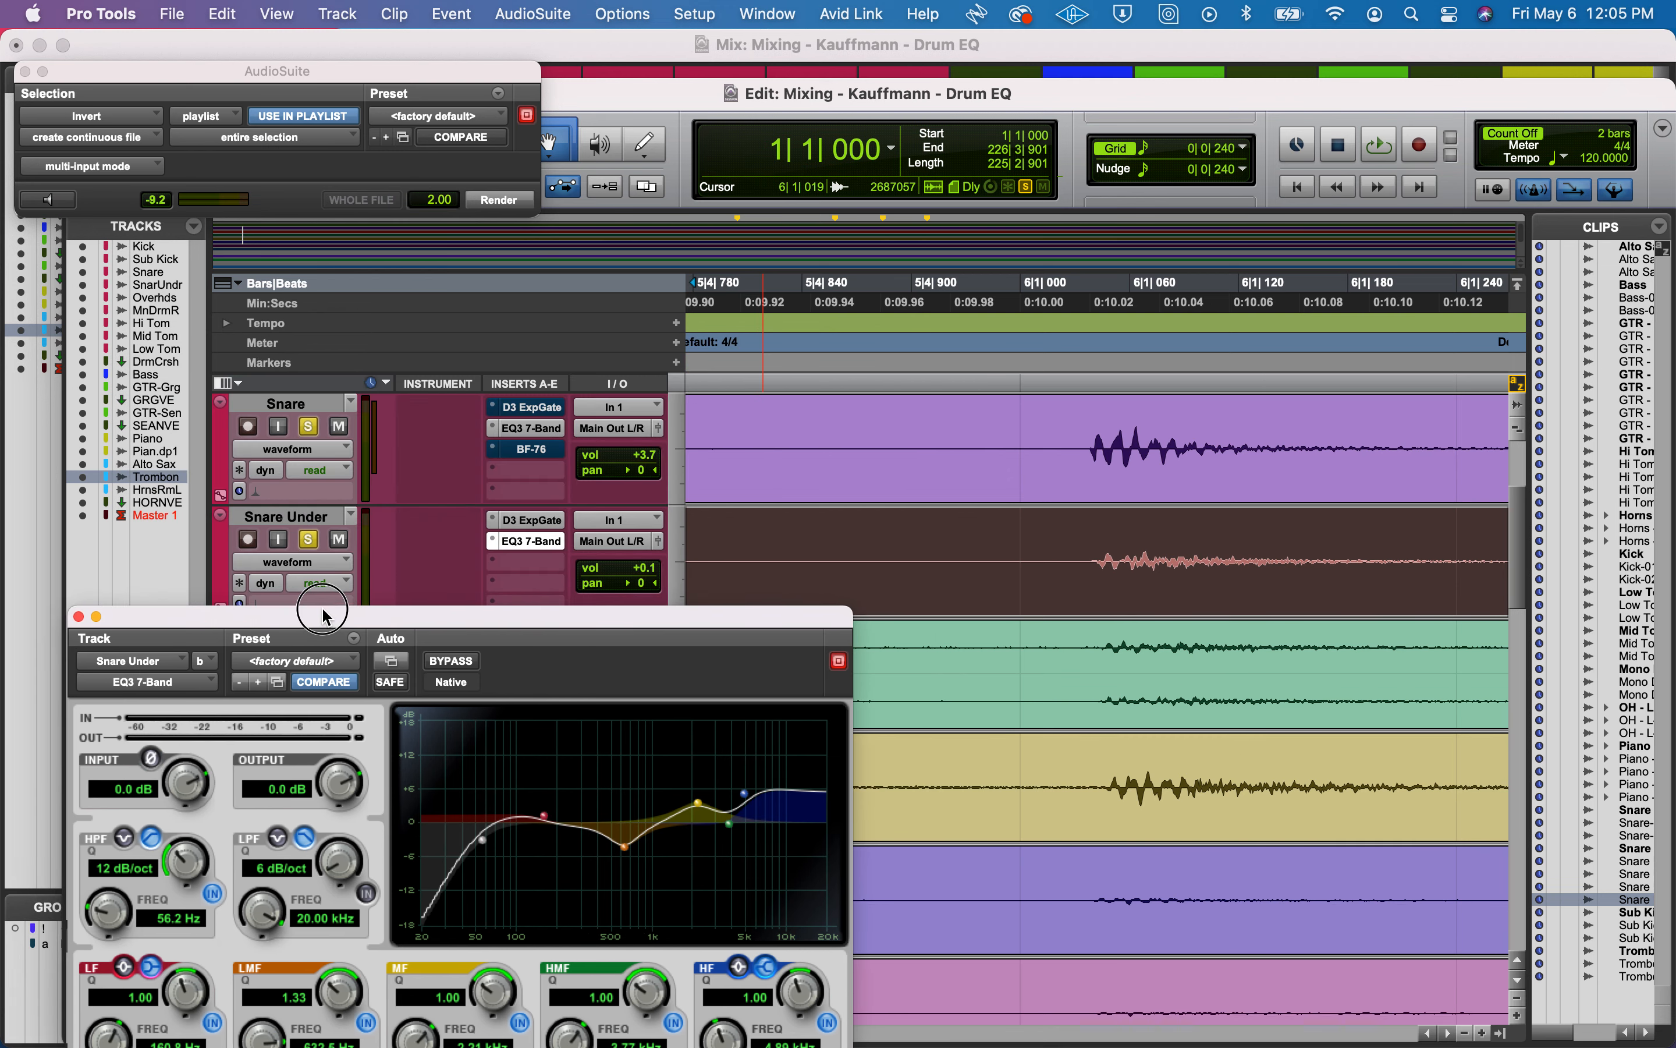
Place the edit cursor on the Snare track at 5|4|602 and play back the soloed snare tracks.
{"action": "key", "text": "r"}
{"action": "key", "text": "r"}
{"action": "key", "text": "r"}
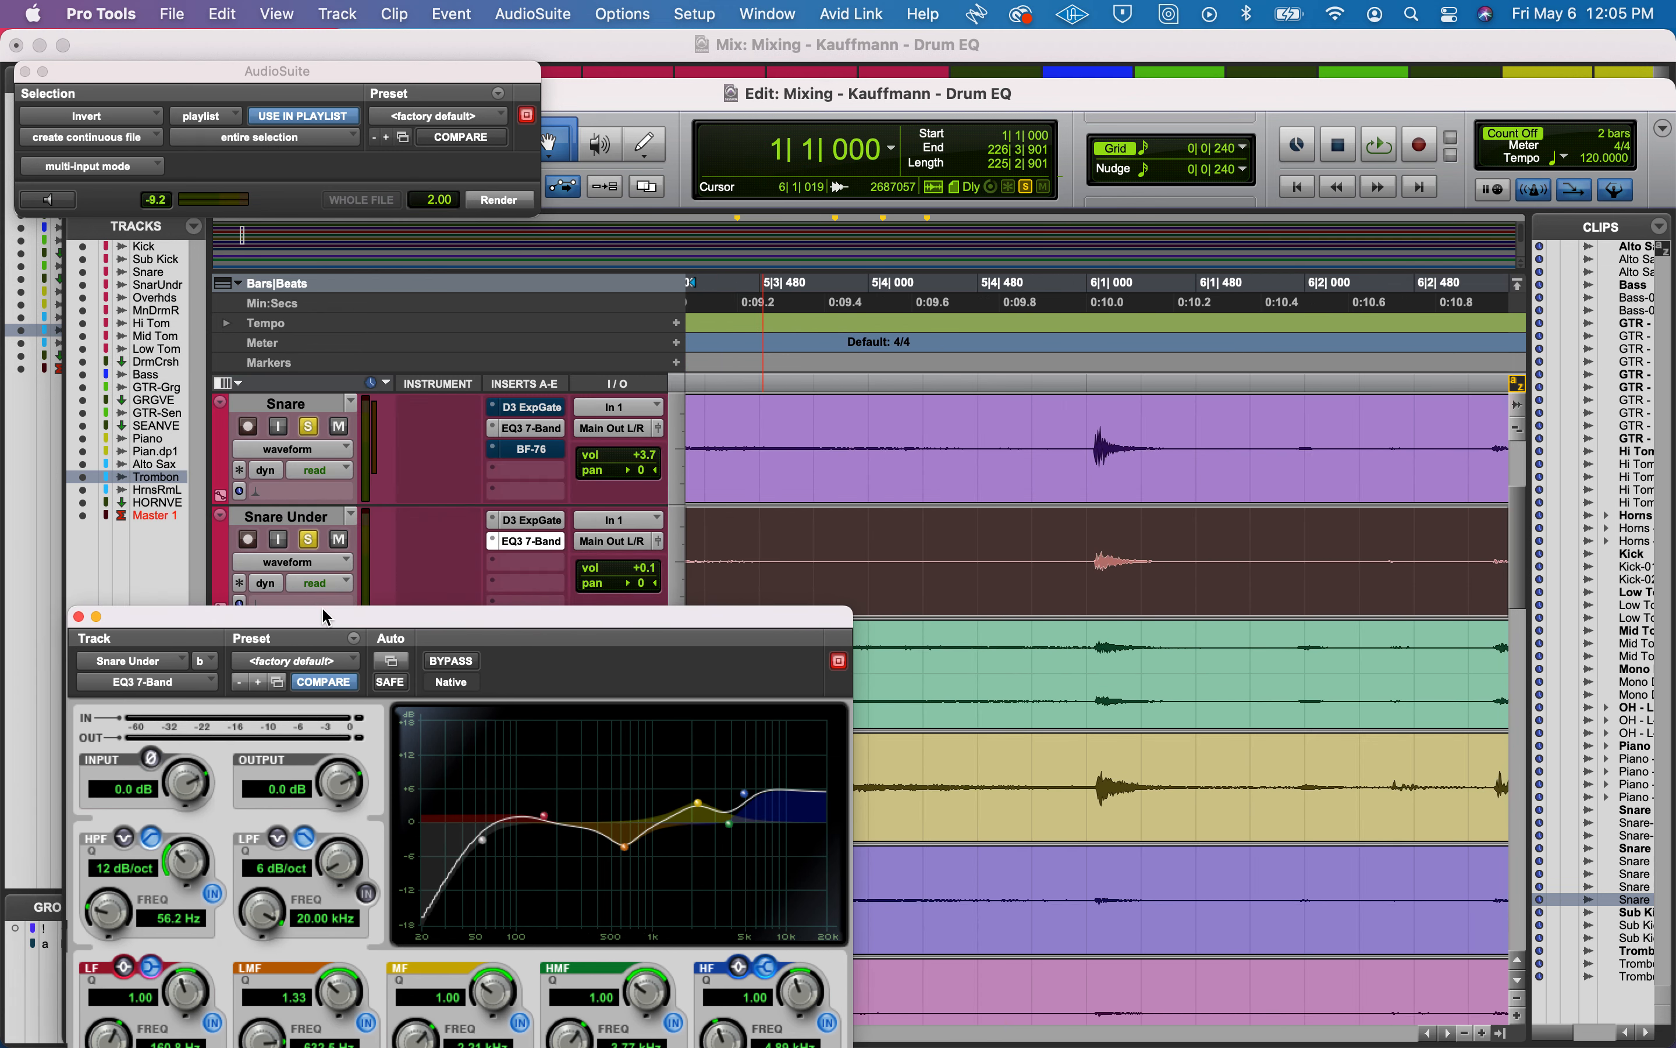
{"action": "key", "text": "r"}
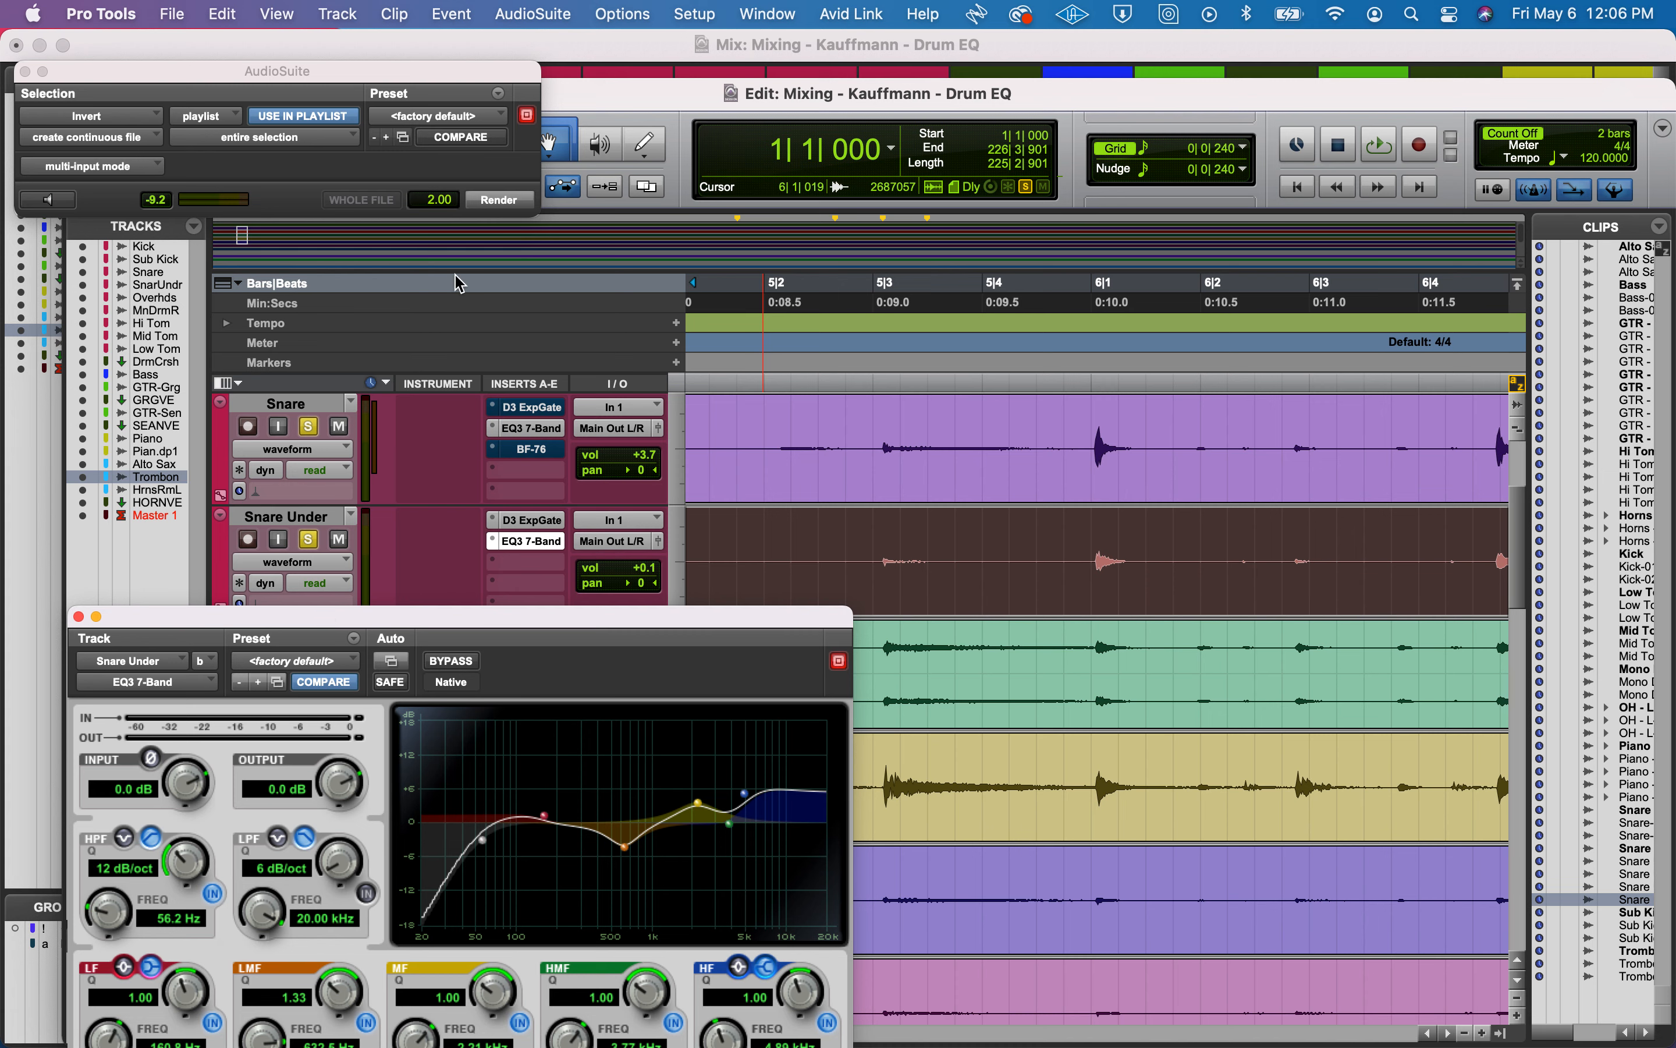
{"action": "key", "text": "space"}
{"action": "key", "text": "space"}
{"action": "key", "text": "r"}
{"action": "key", "text": "r"}
{"action": "key", "text": "r"}
{"action": "key", "text": "r"}
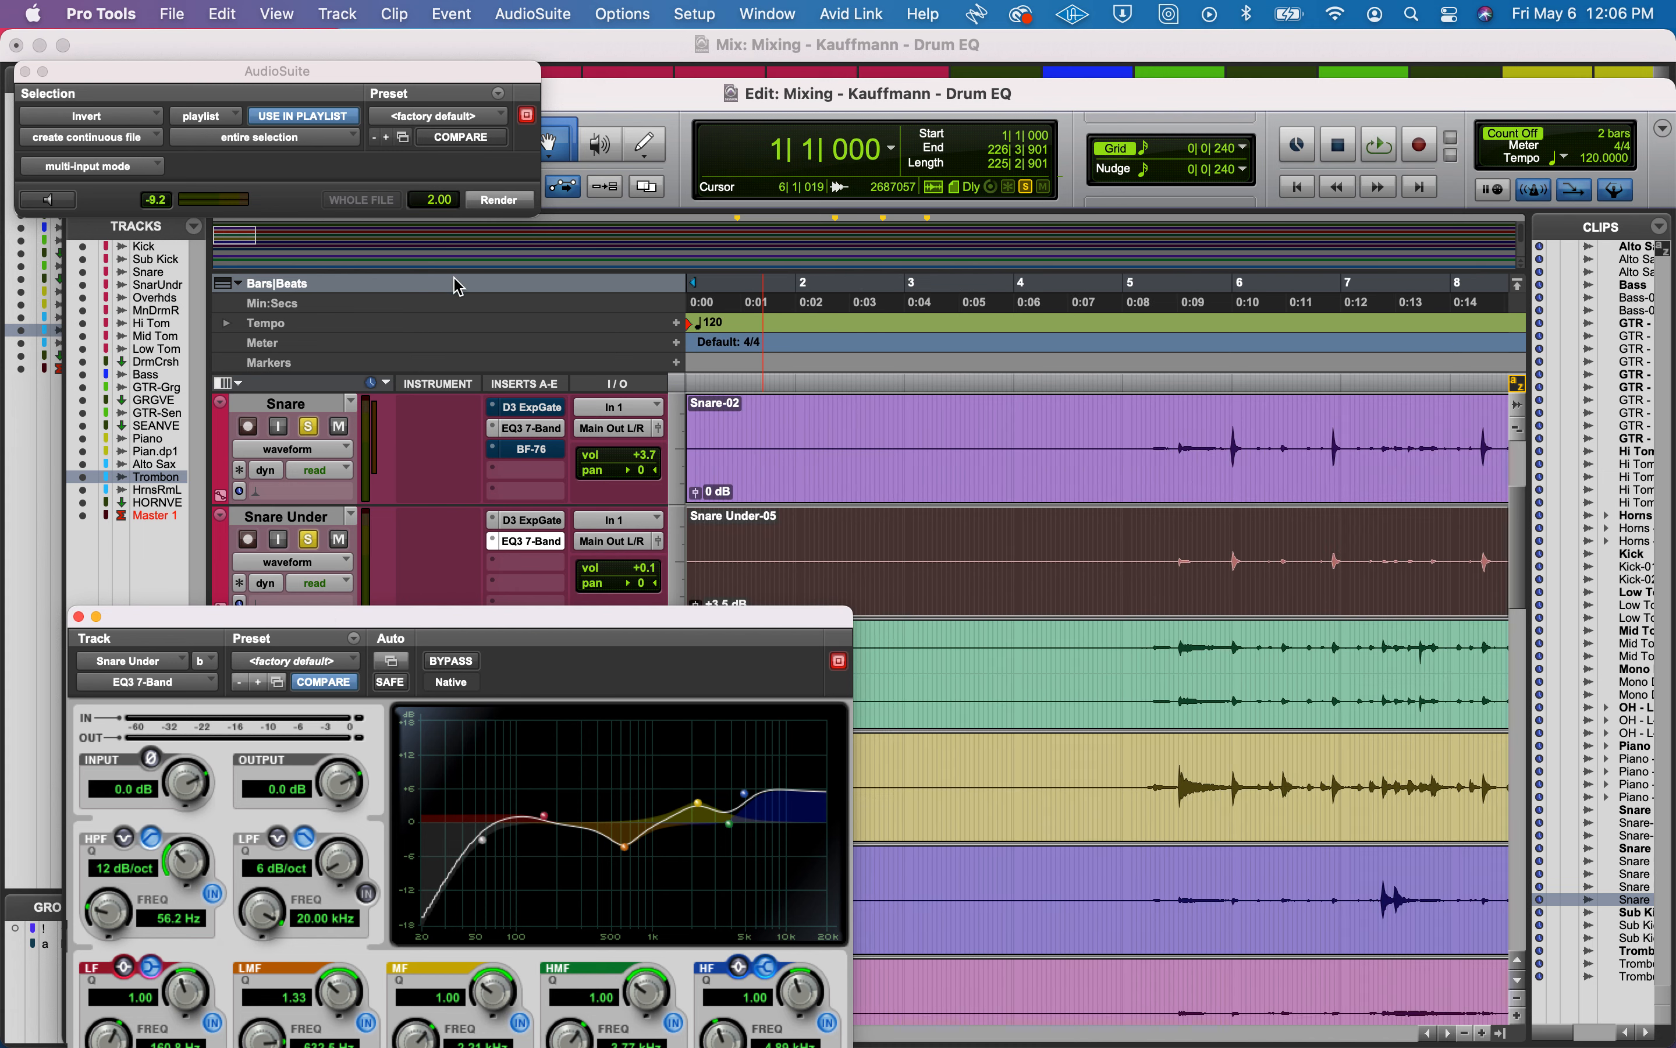
{"action": "left_click", "coordinate": [820, 430]}
{"action": "key", "text": "space"}
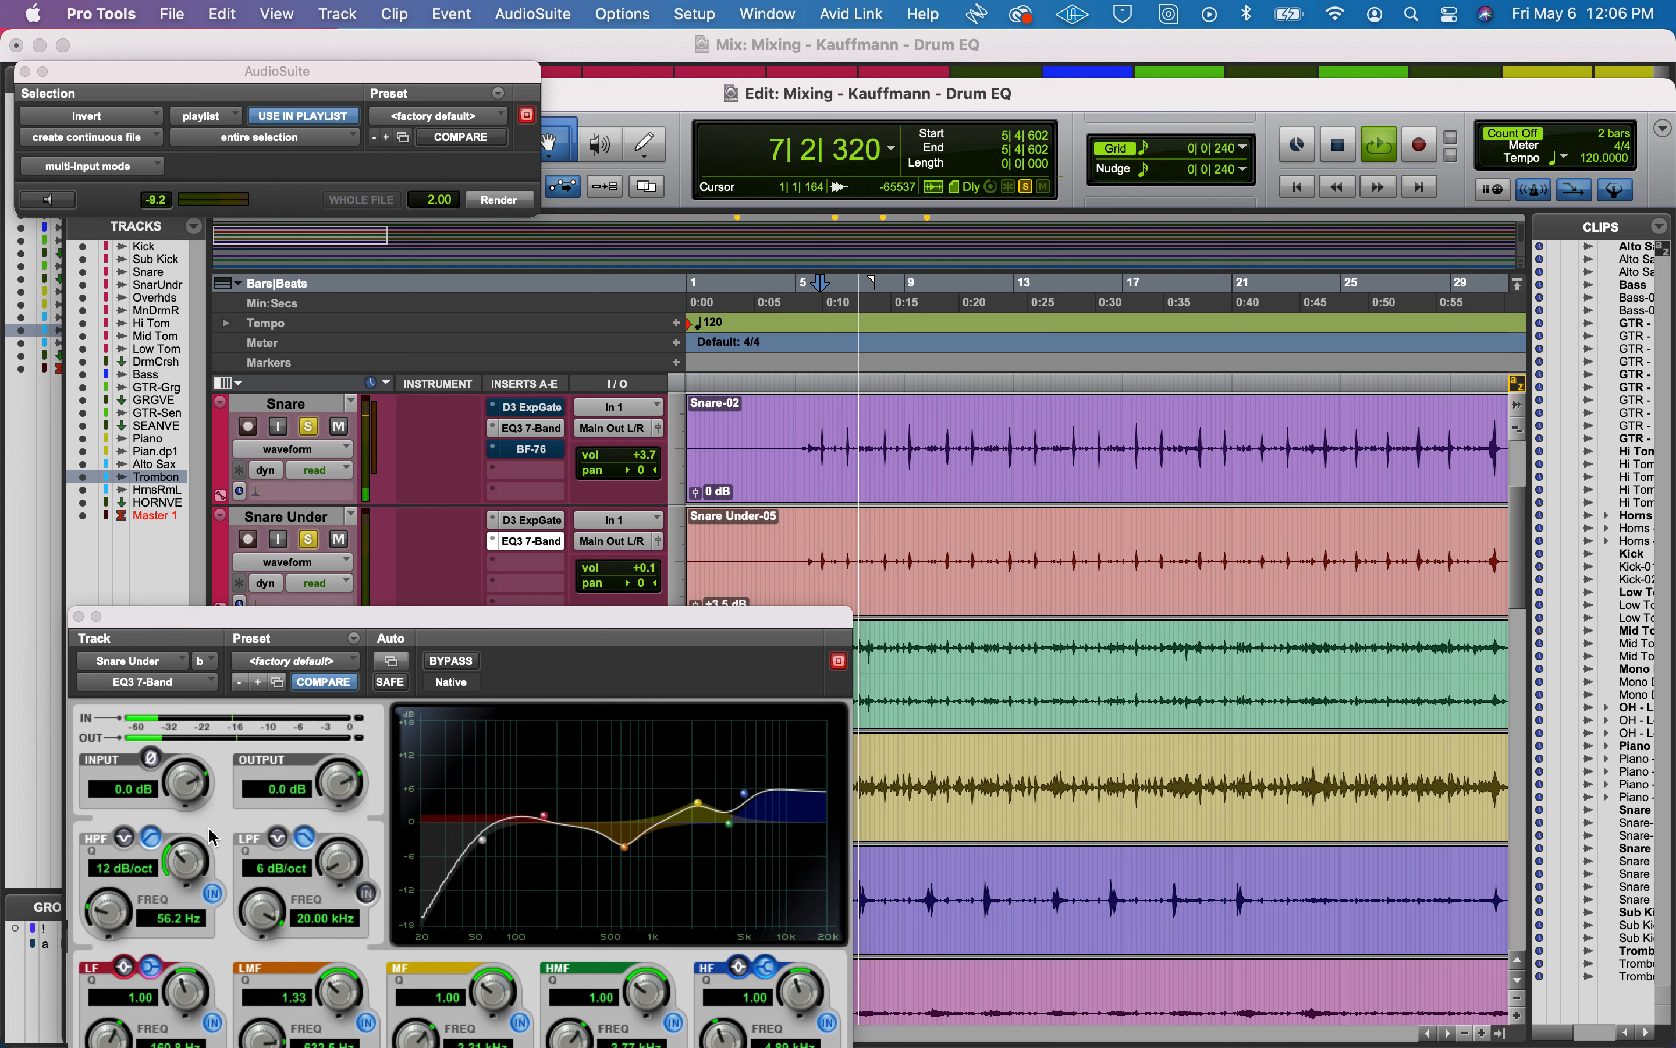
Compare the playback with the Snare Under input polarity inverted and normal, and stop it.
{"action": "left_click", "coordinate": [153, 761]}
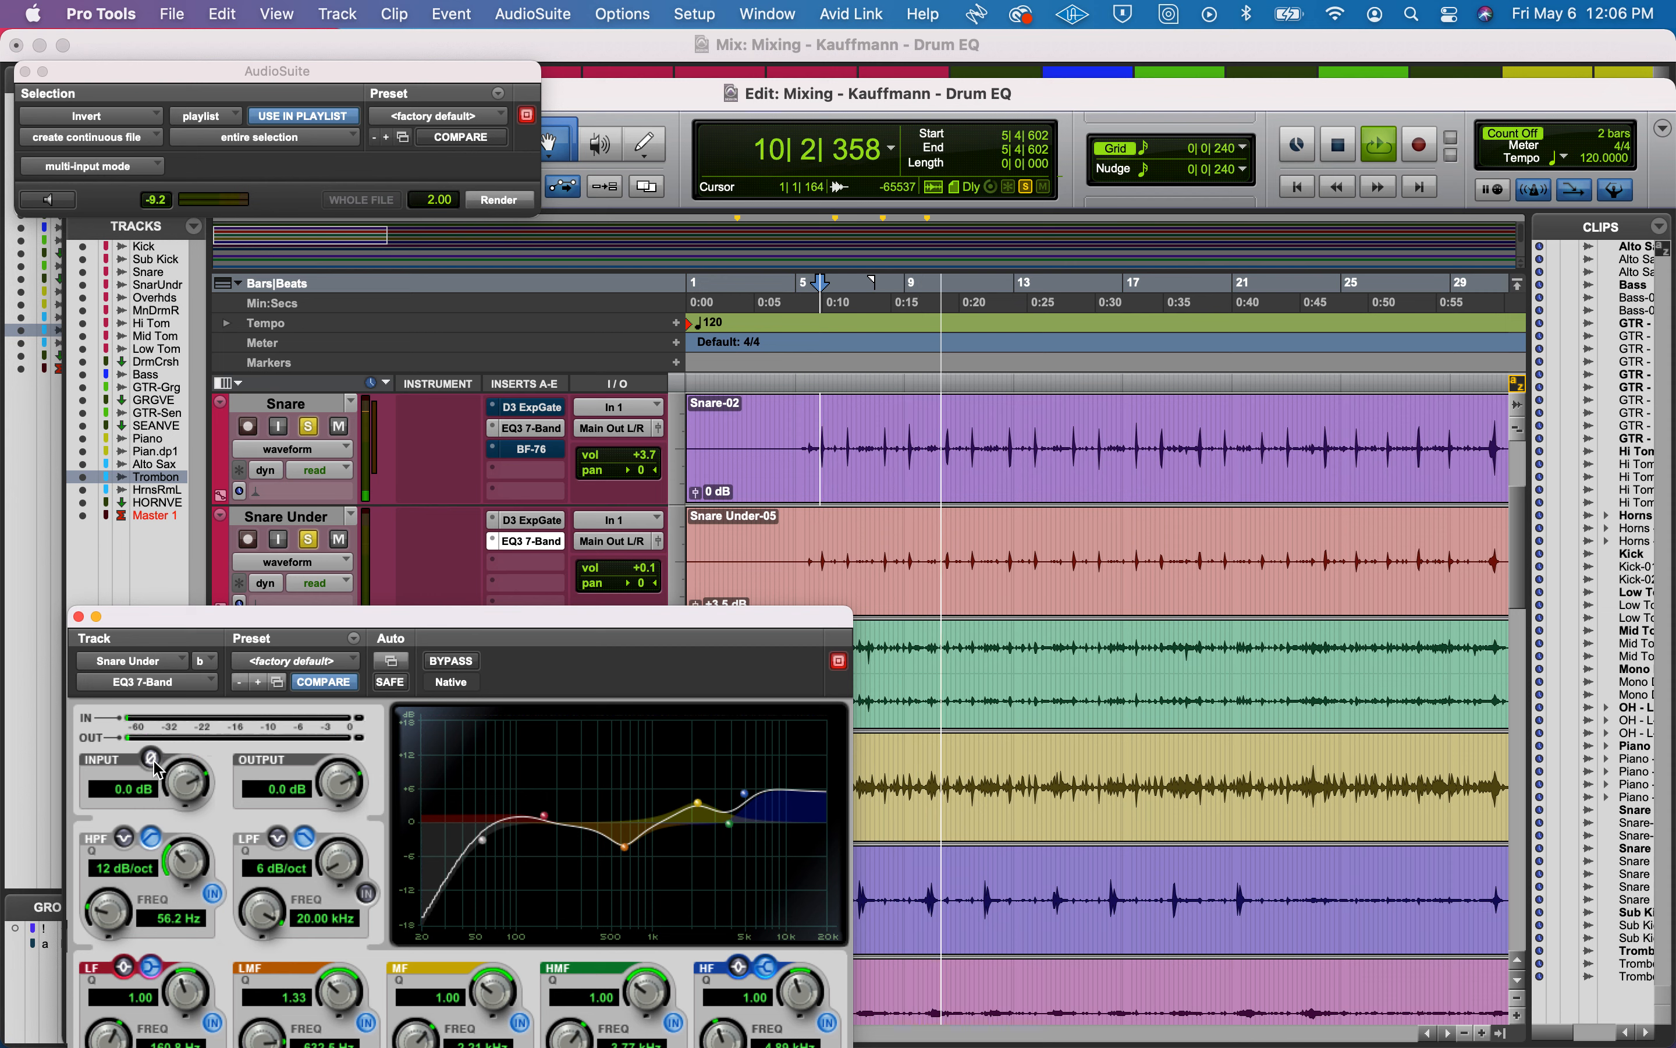
{"action": "left_click", "coordinate": [152, 757]}
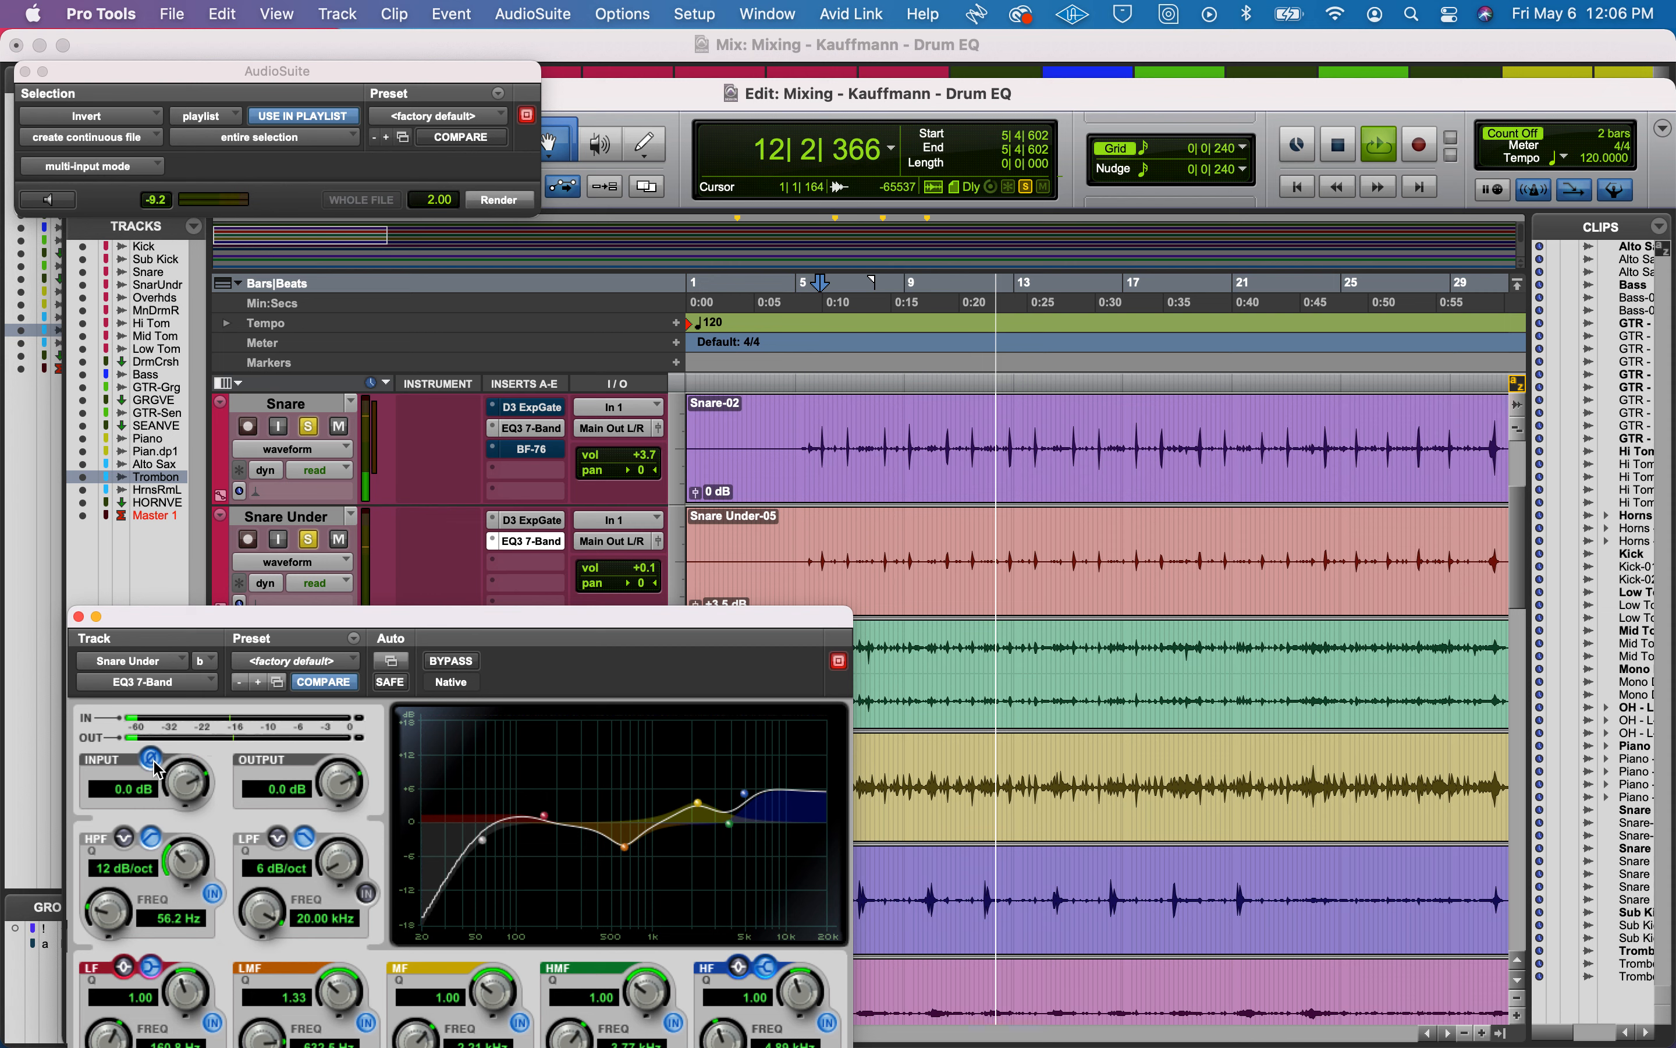
{"action": "left_click", "coordinate": [152, 758]}
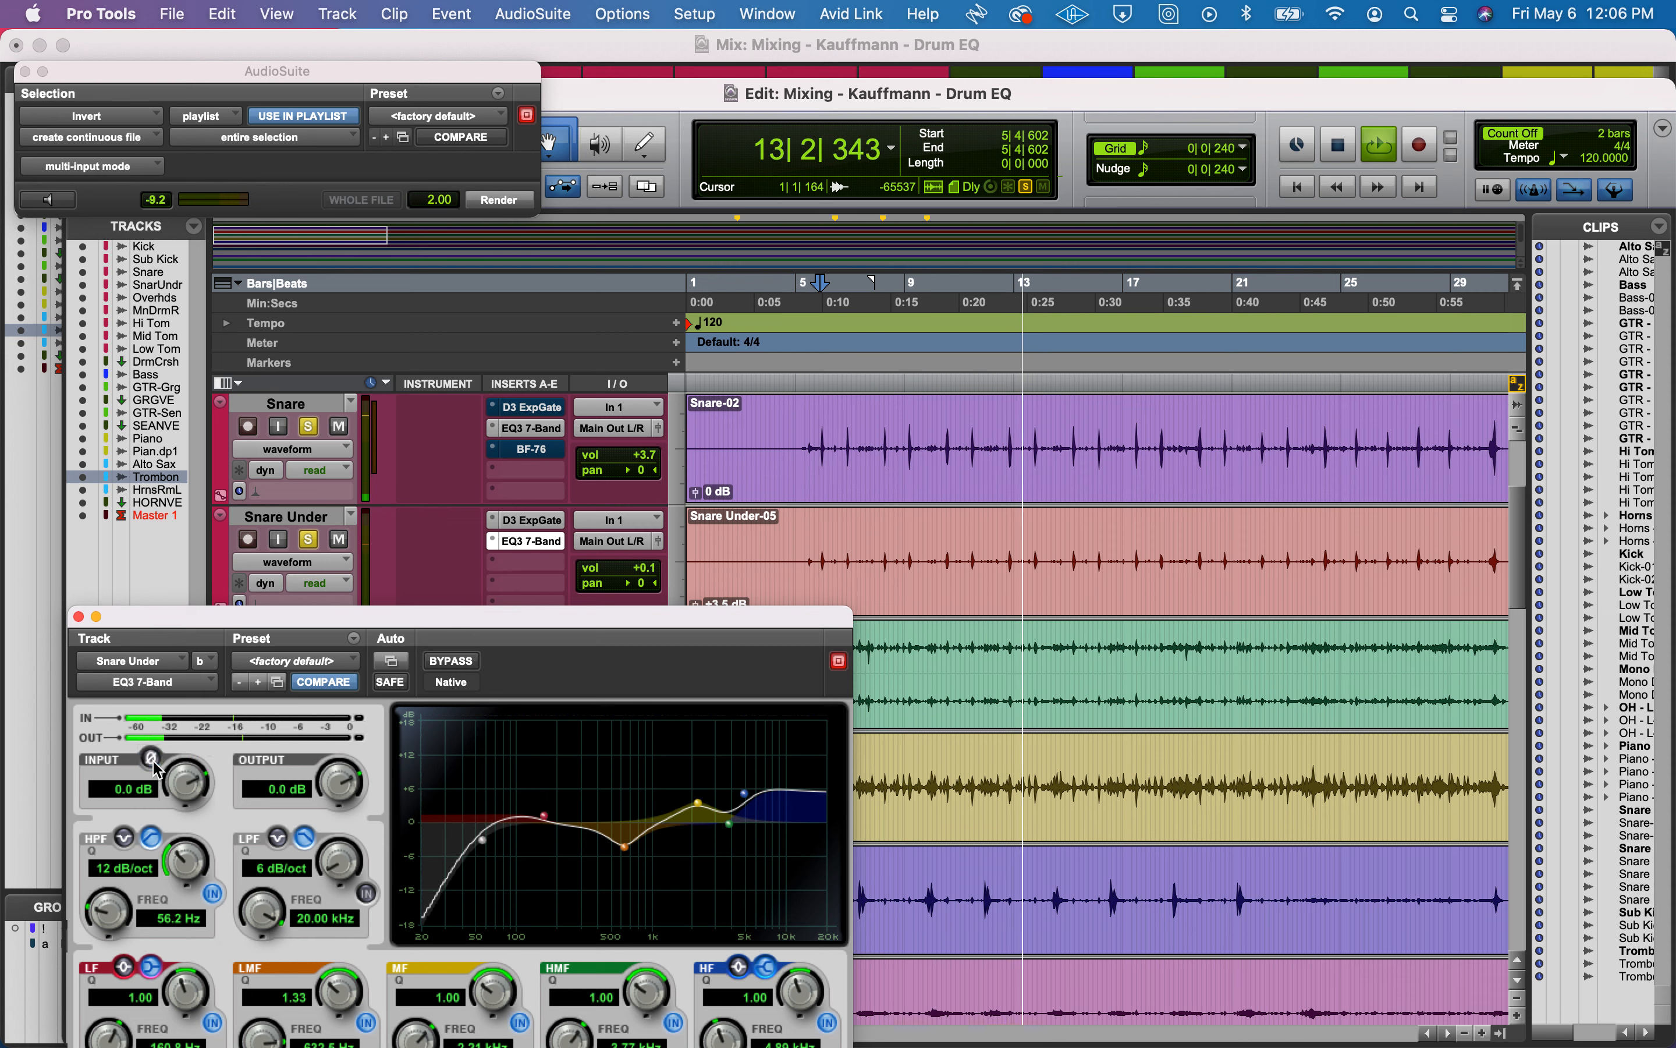
{"action": "key", "text": "space"}
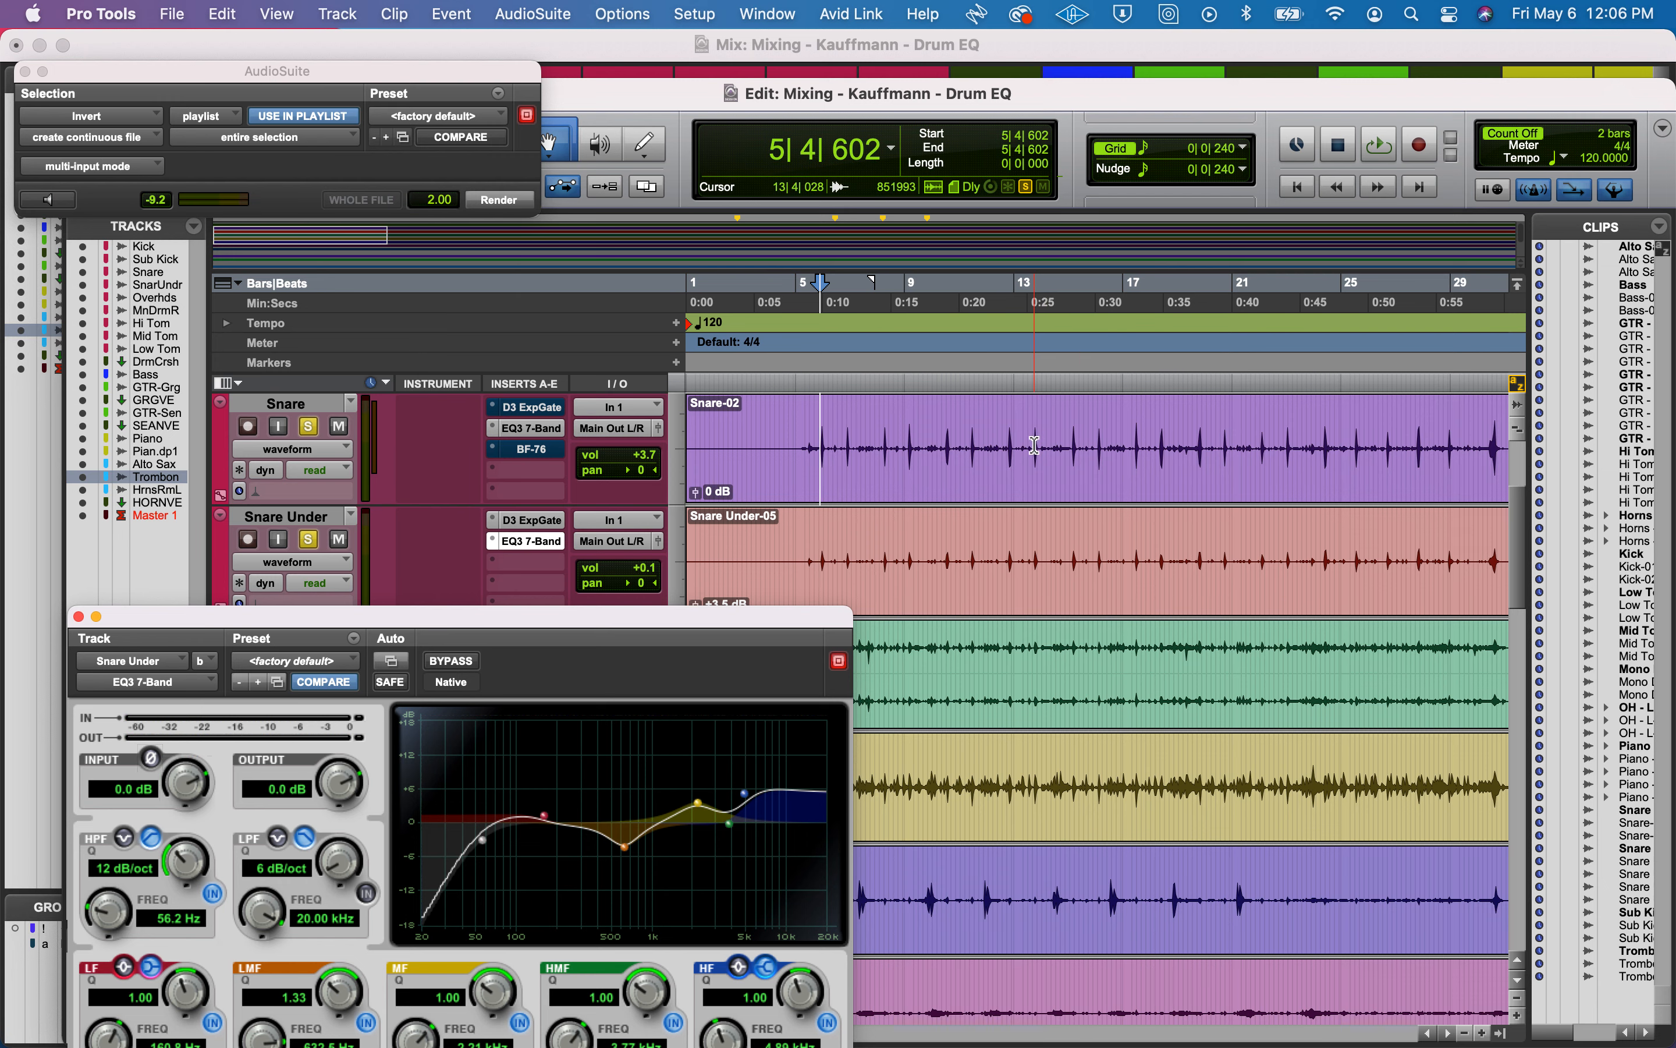
Select the snare hit on Snare and Snare Under from 12|4|530 to 13|2|371 and play it as a loop.
{"action": "left_click", "coordinate": [1008, 443]}
{"action": "key", "text": "t"}
{"action": "key", "text": "t"}
{"action": "key", "text": "t"}
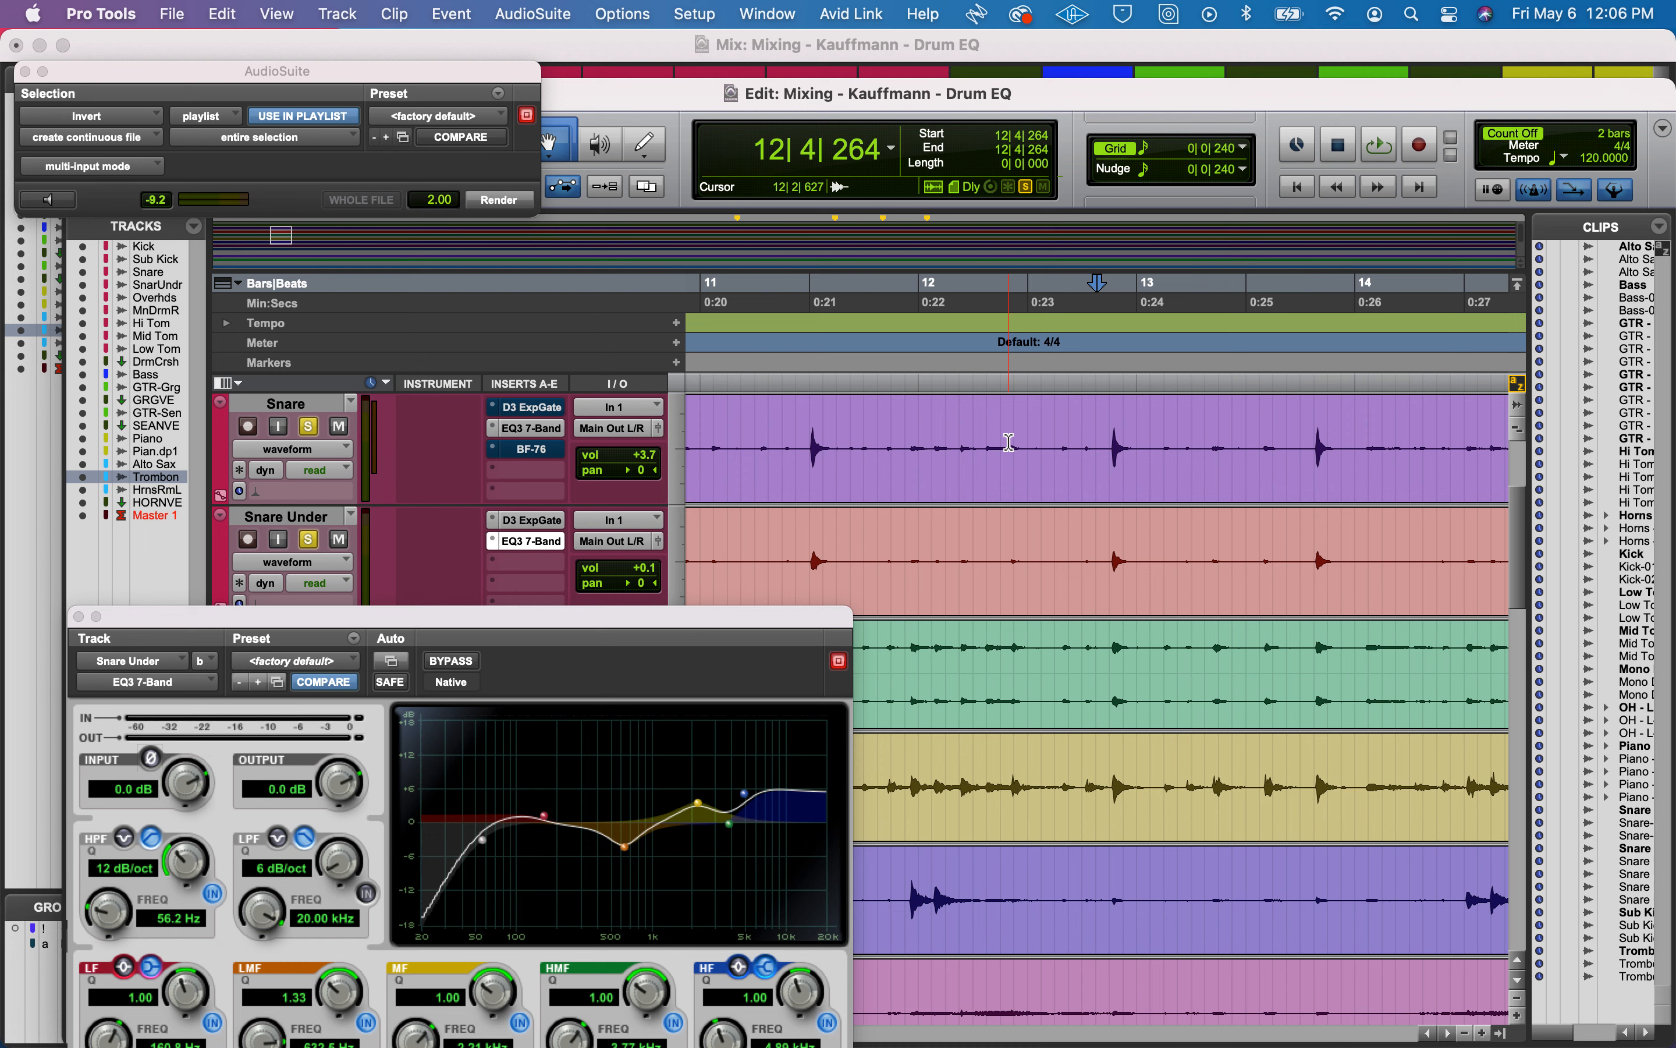
{"action": "left_click", "coordinate": [1112, 436]}
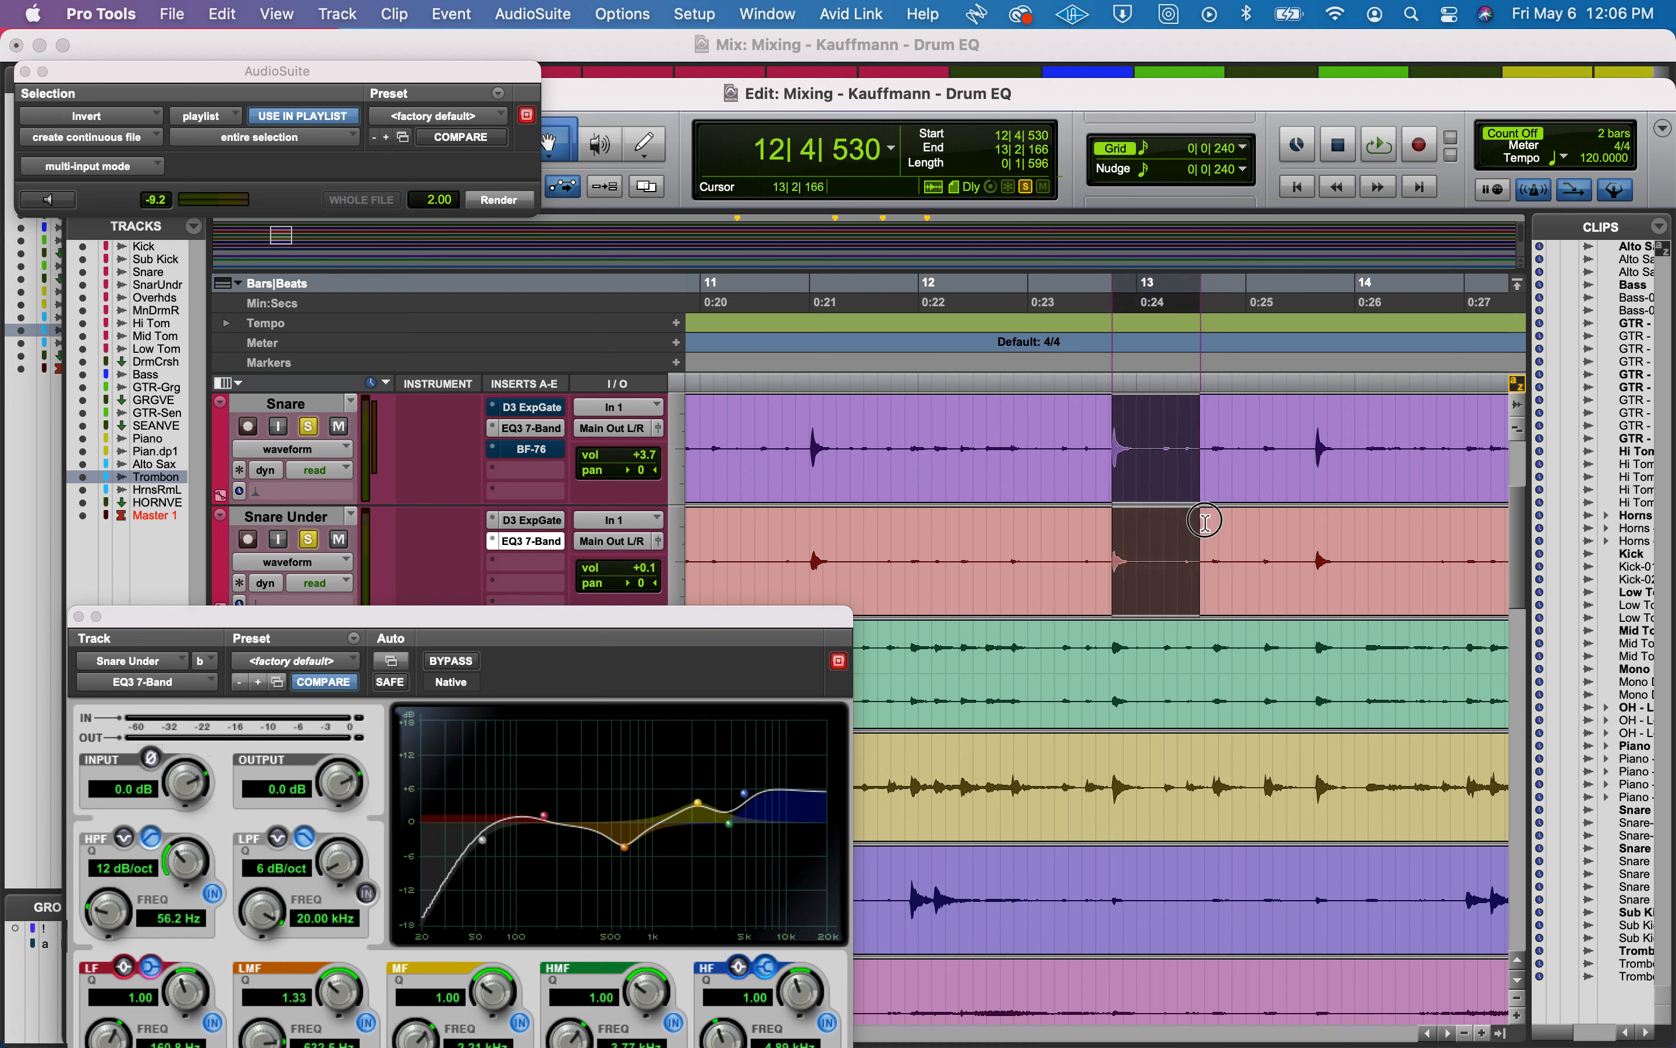
{"action": "left_click", "coordinate": [1222, 522], "text": "shift"}
{"action": "key", "text": "space"}
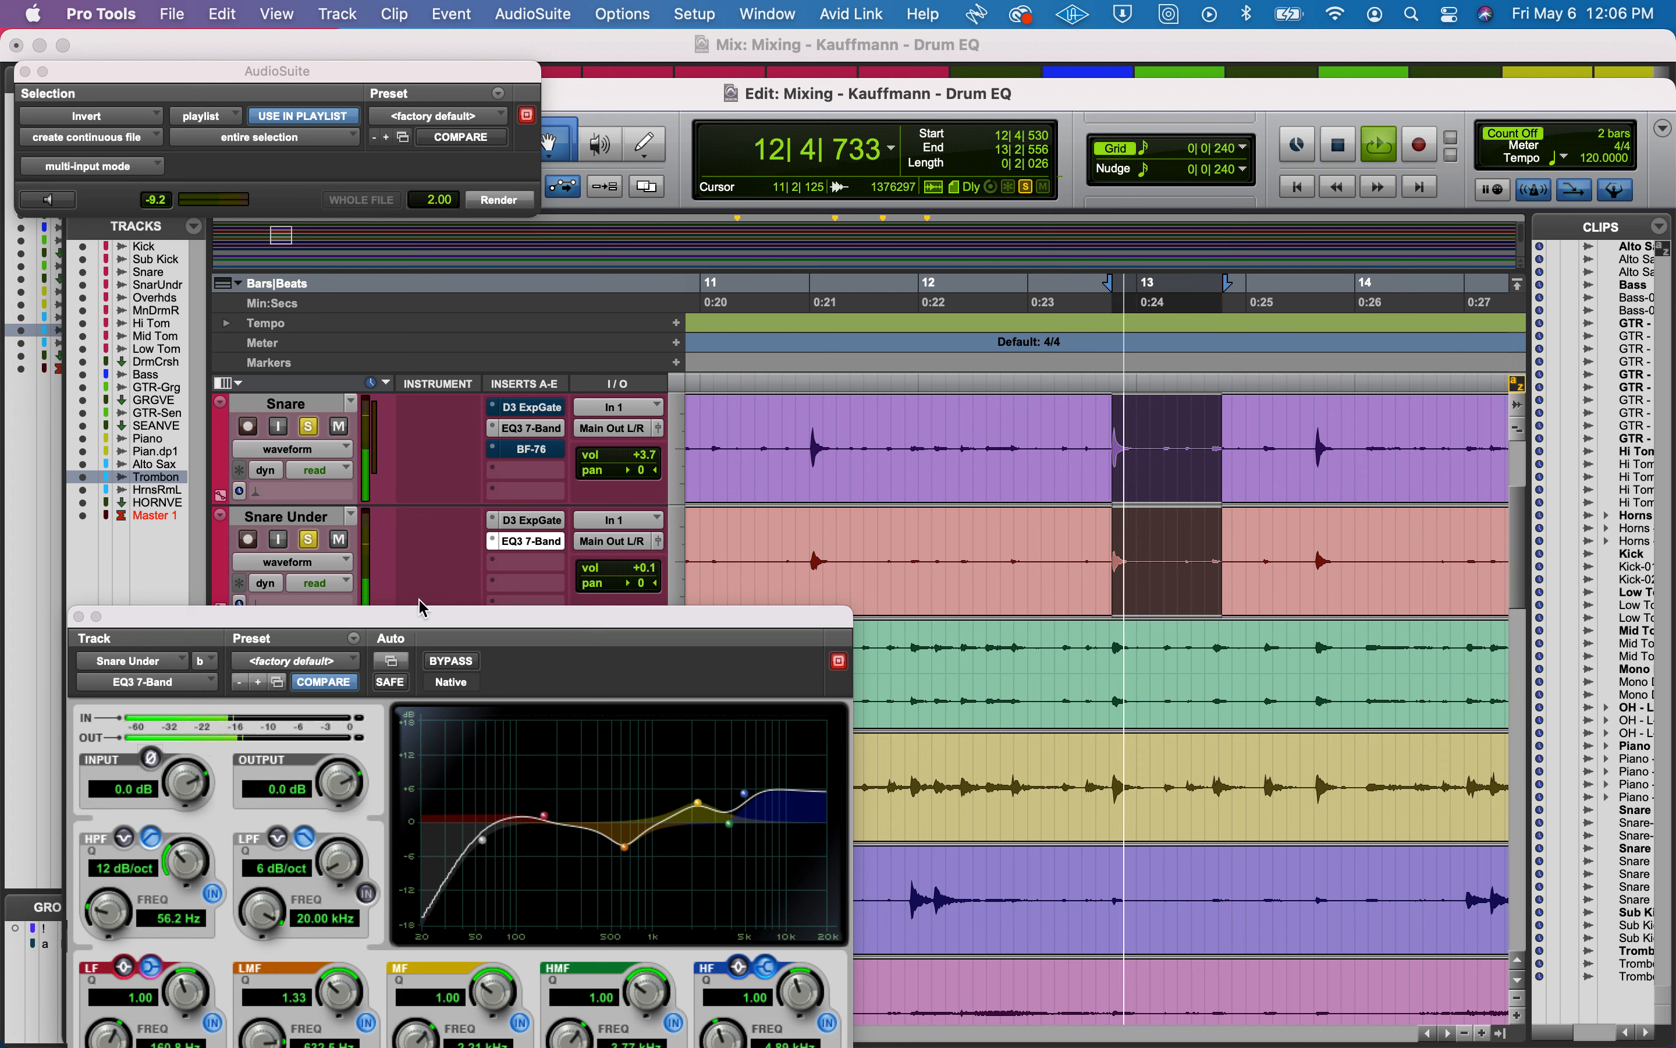
{"action": "key", "text": "space"}
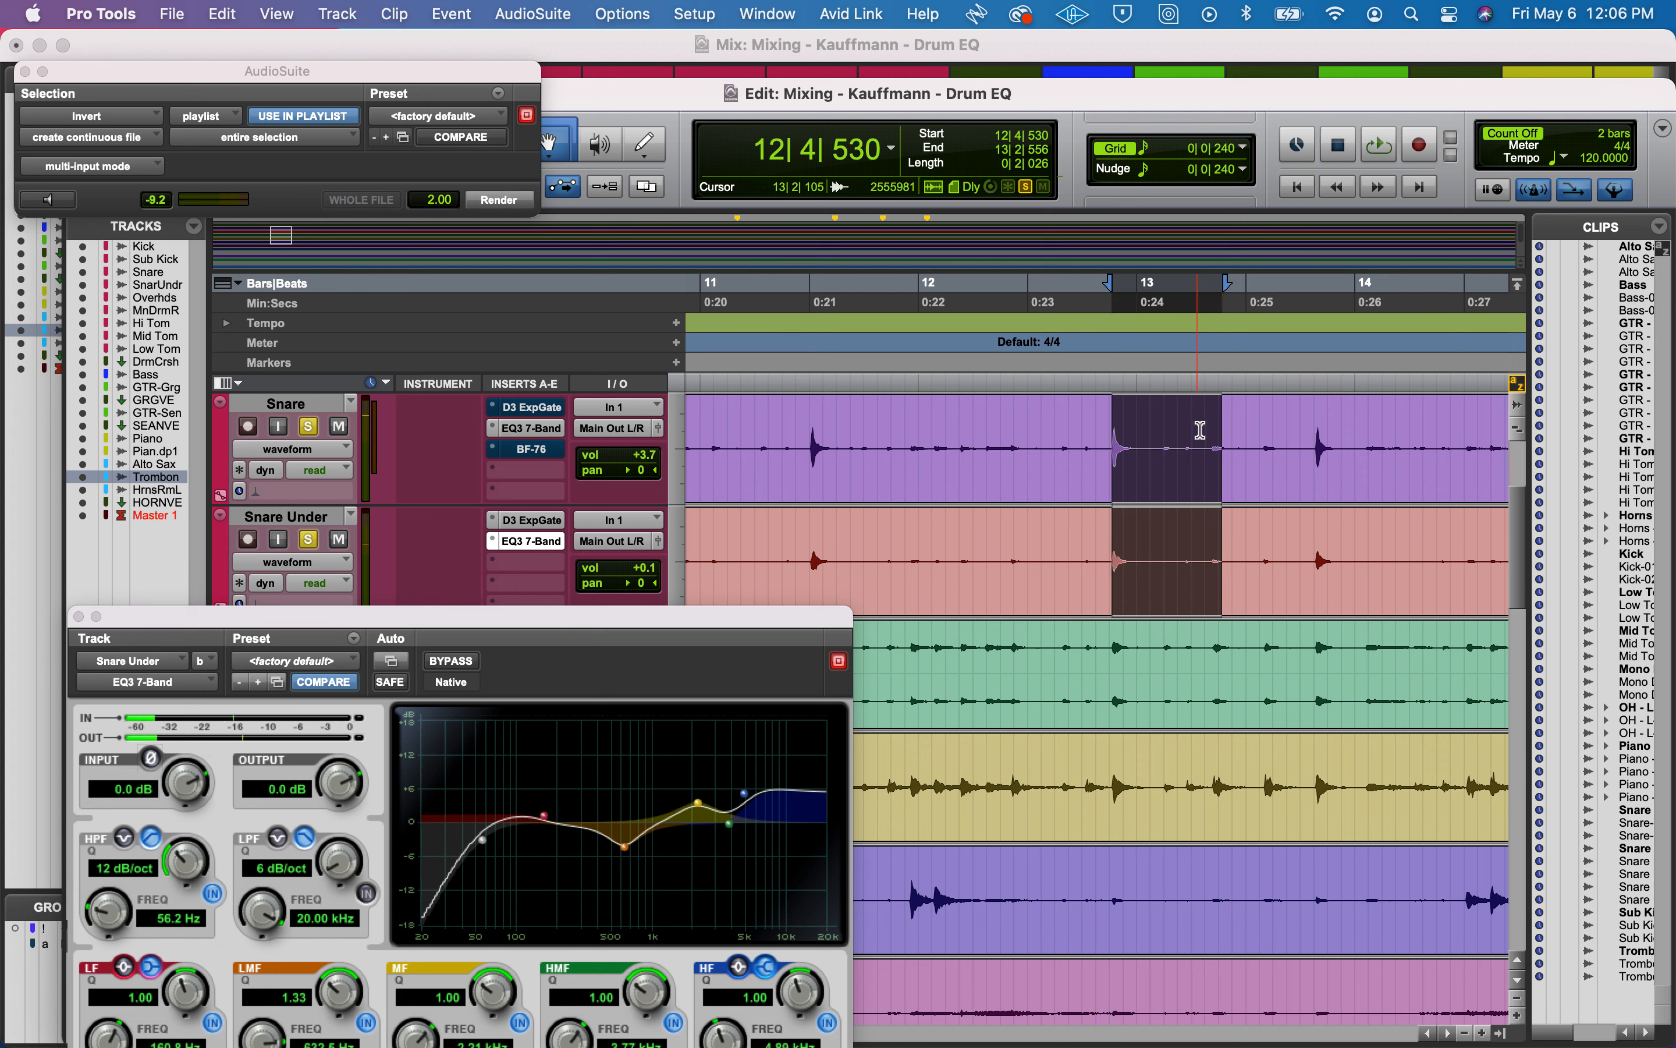
{"action": "key", "text": "space"}
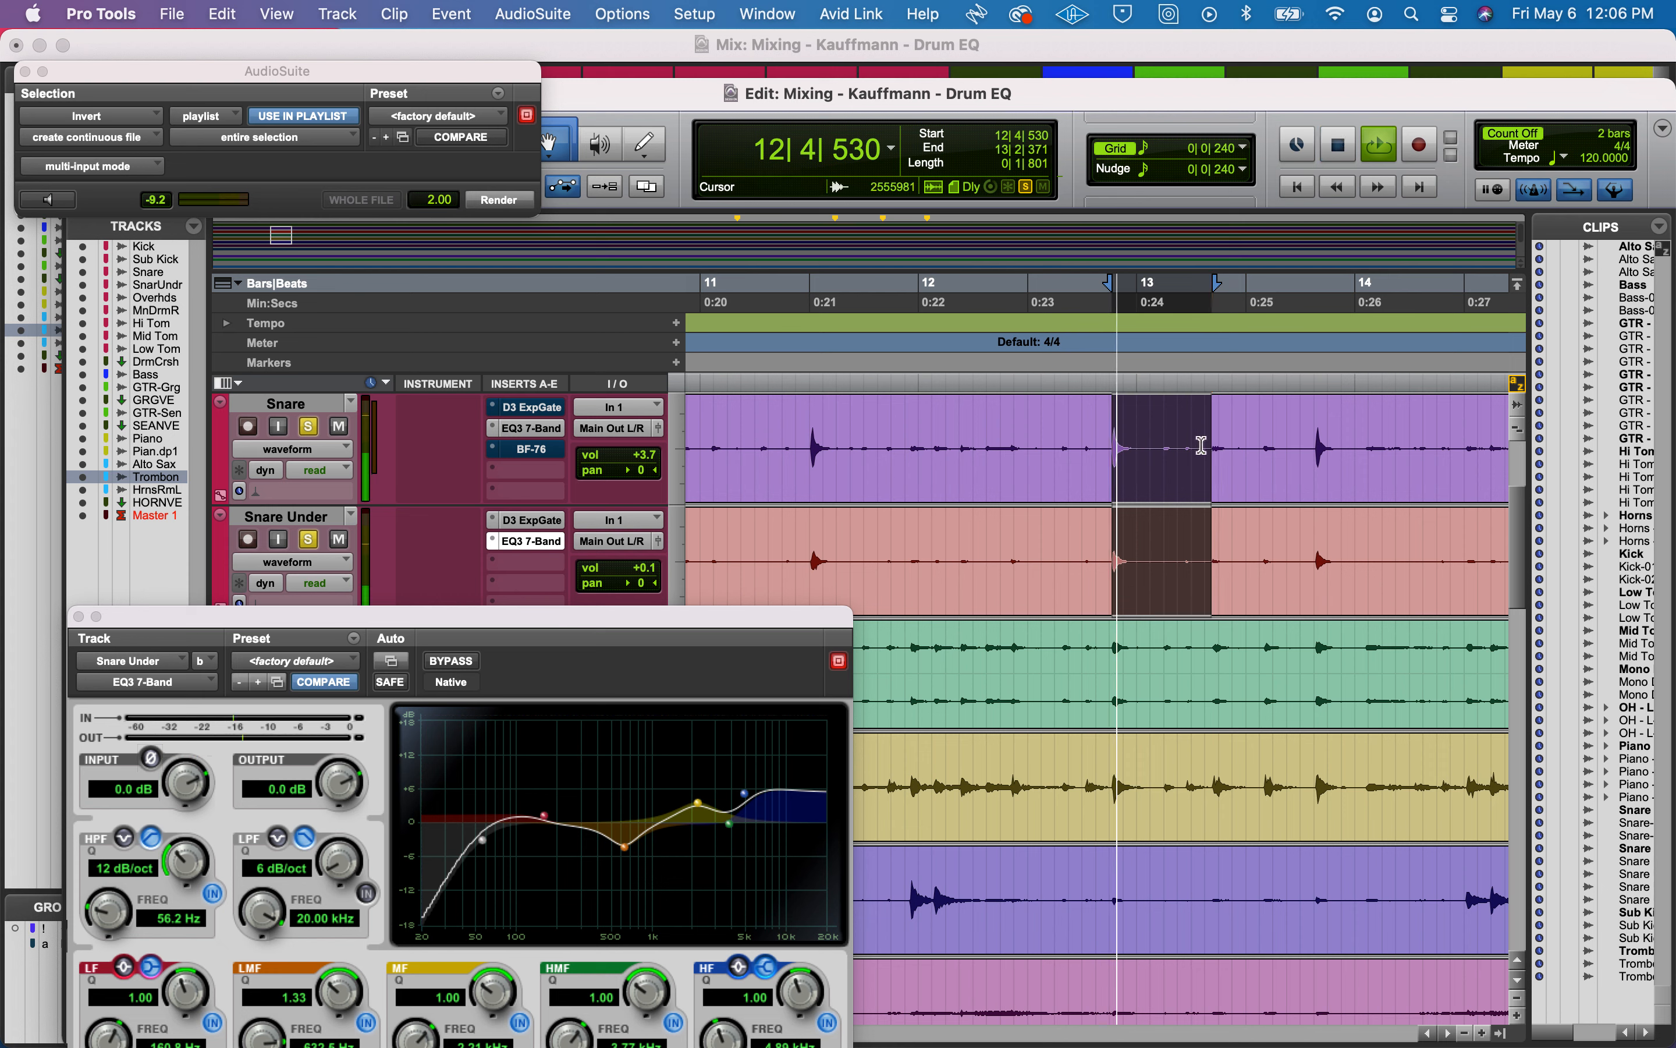
Compare the looped snare hit while toggling the Snare Under input polarity, and close the EQ window.
{"action": "left_click", "coordinate": [150, 758]}
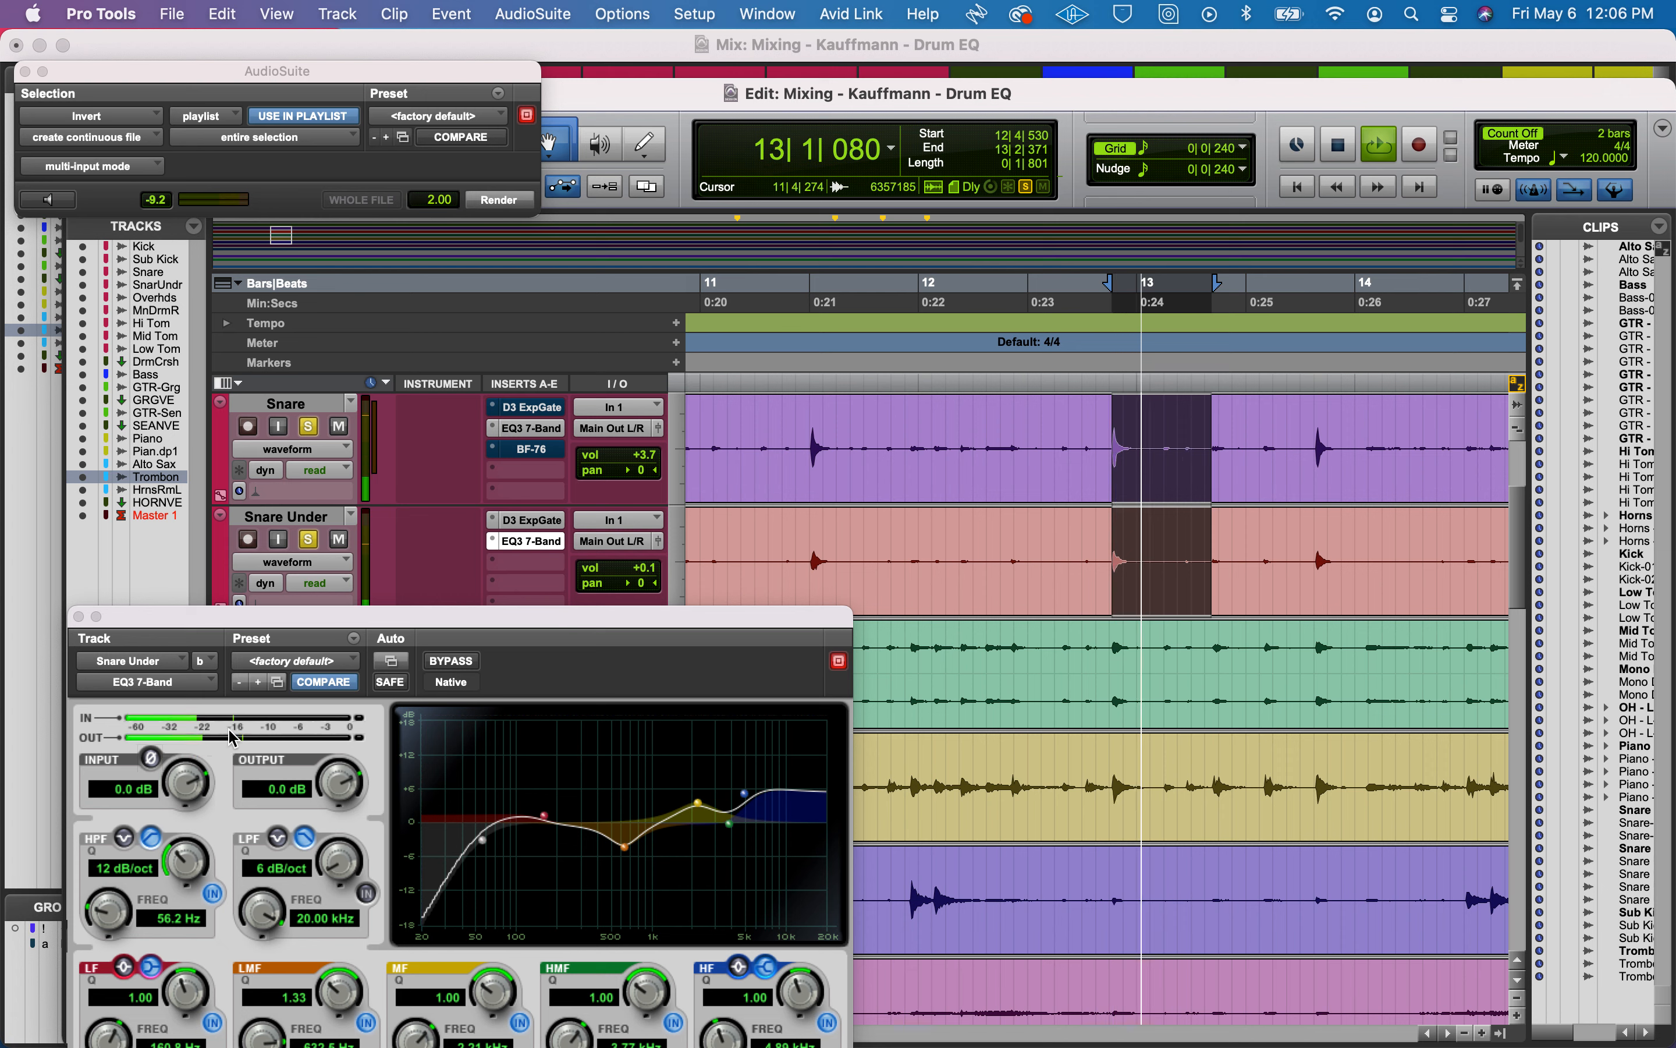
{"action": "left_click", "coordinate": [150, 758]}
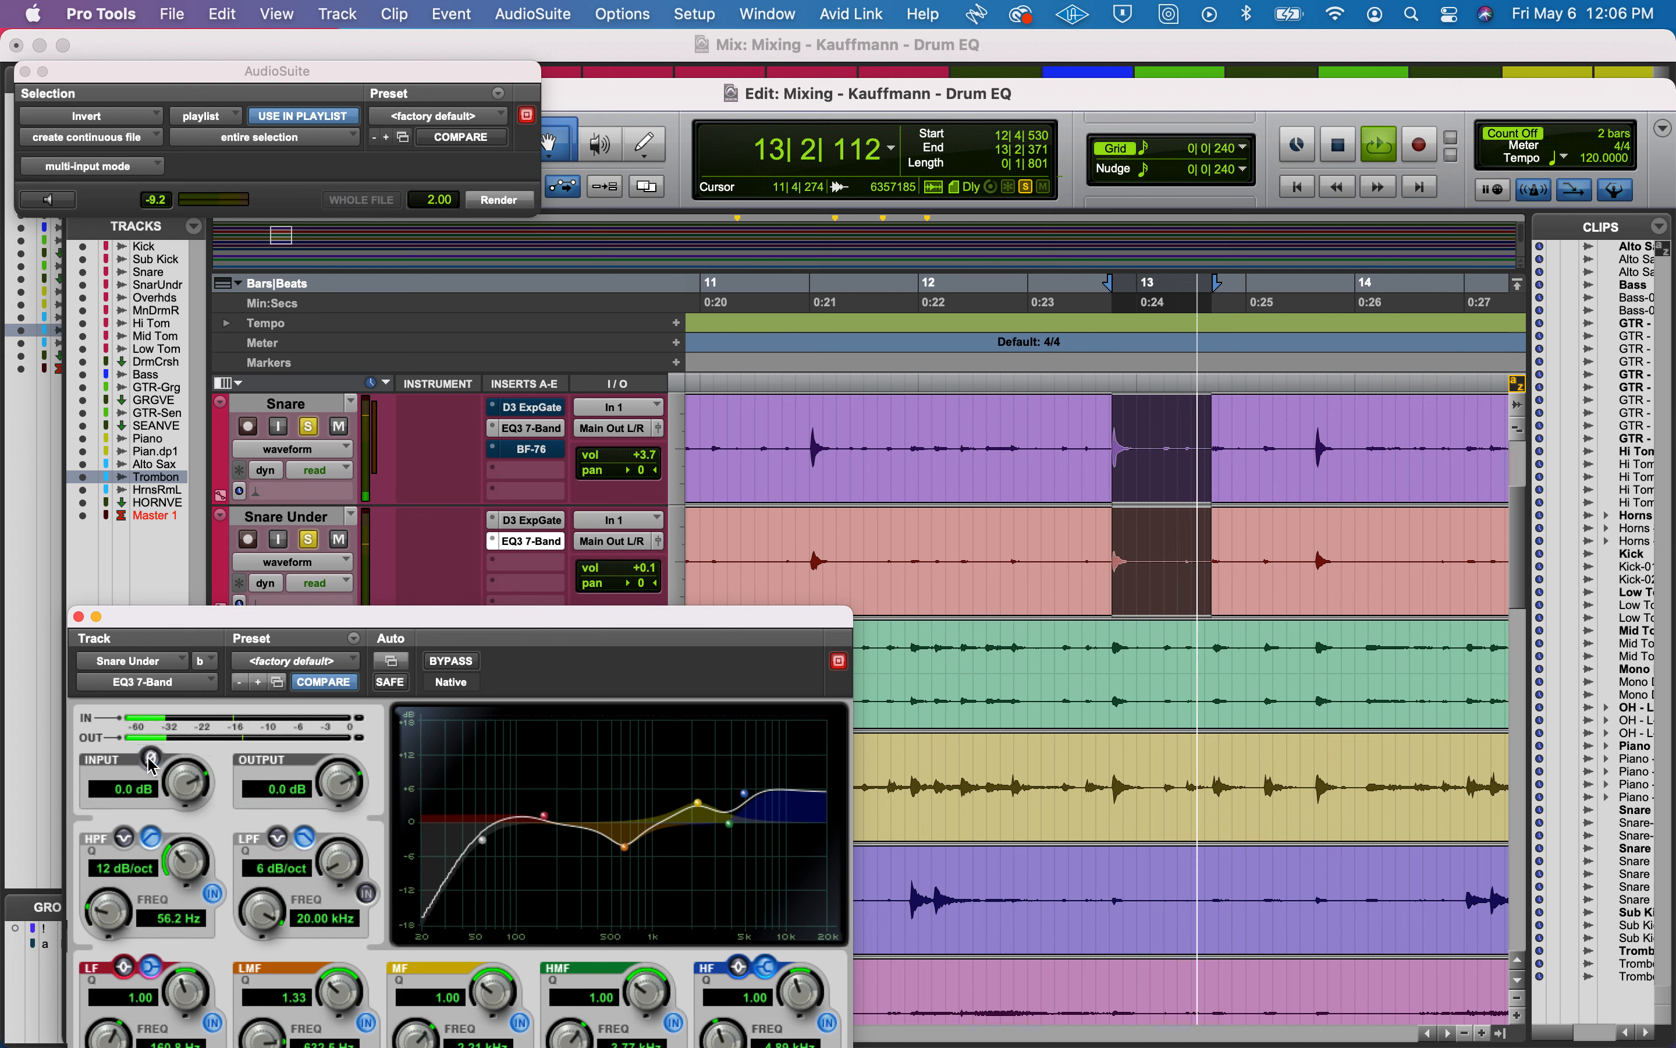
{"action": "left_click", "coordinate": [151, 758]}
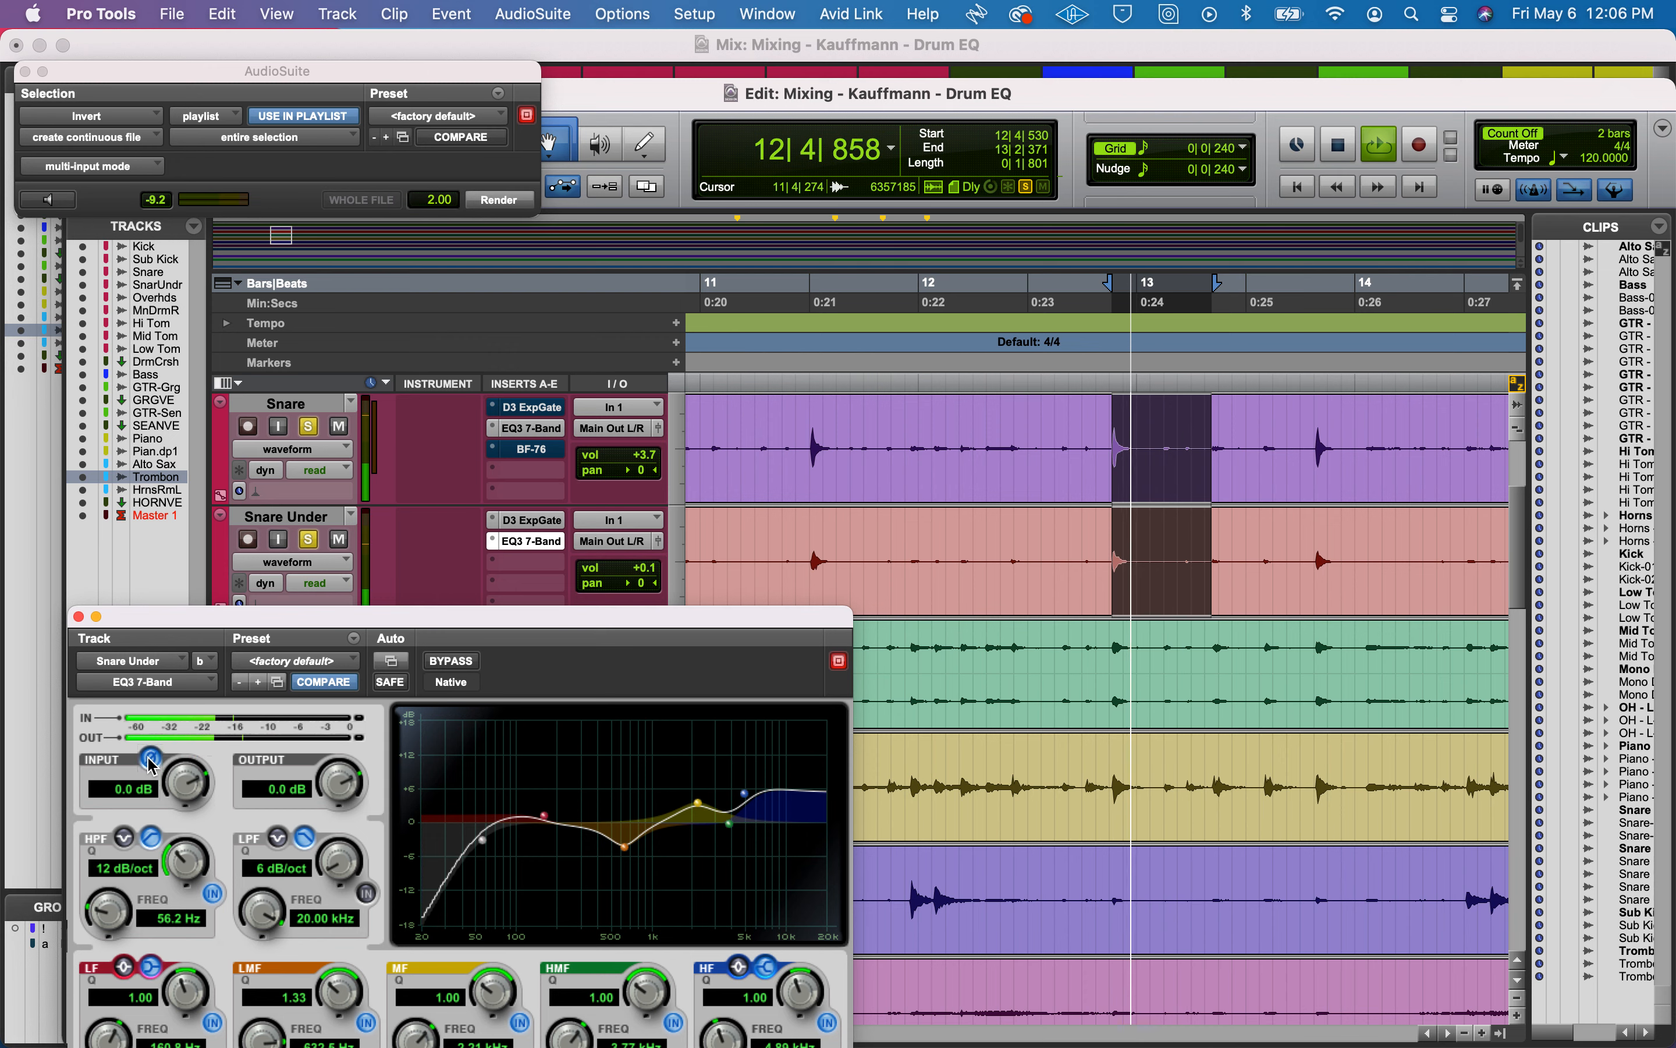
{"action": "left_click", "coordinate": [78, 616]}
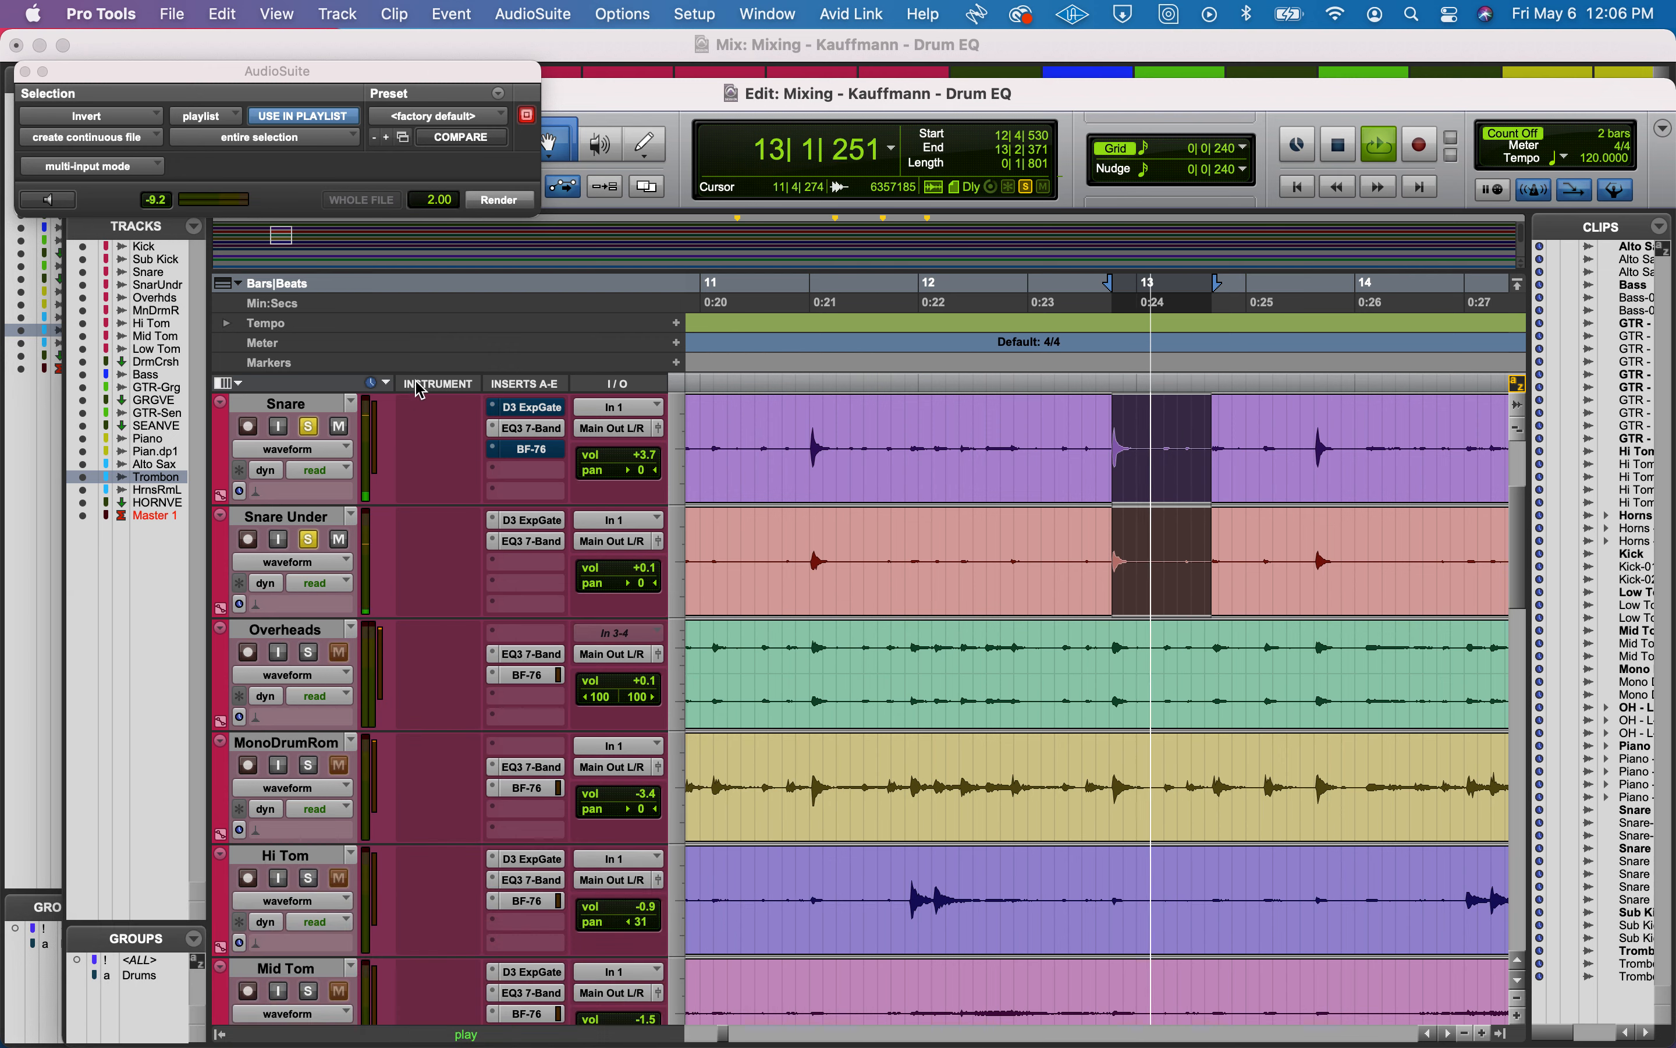
{"action": "key", "text": "space"}
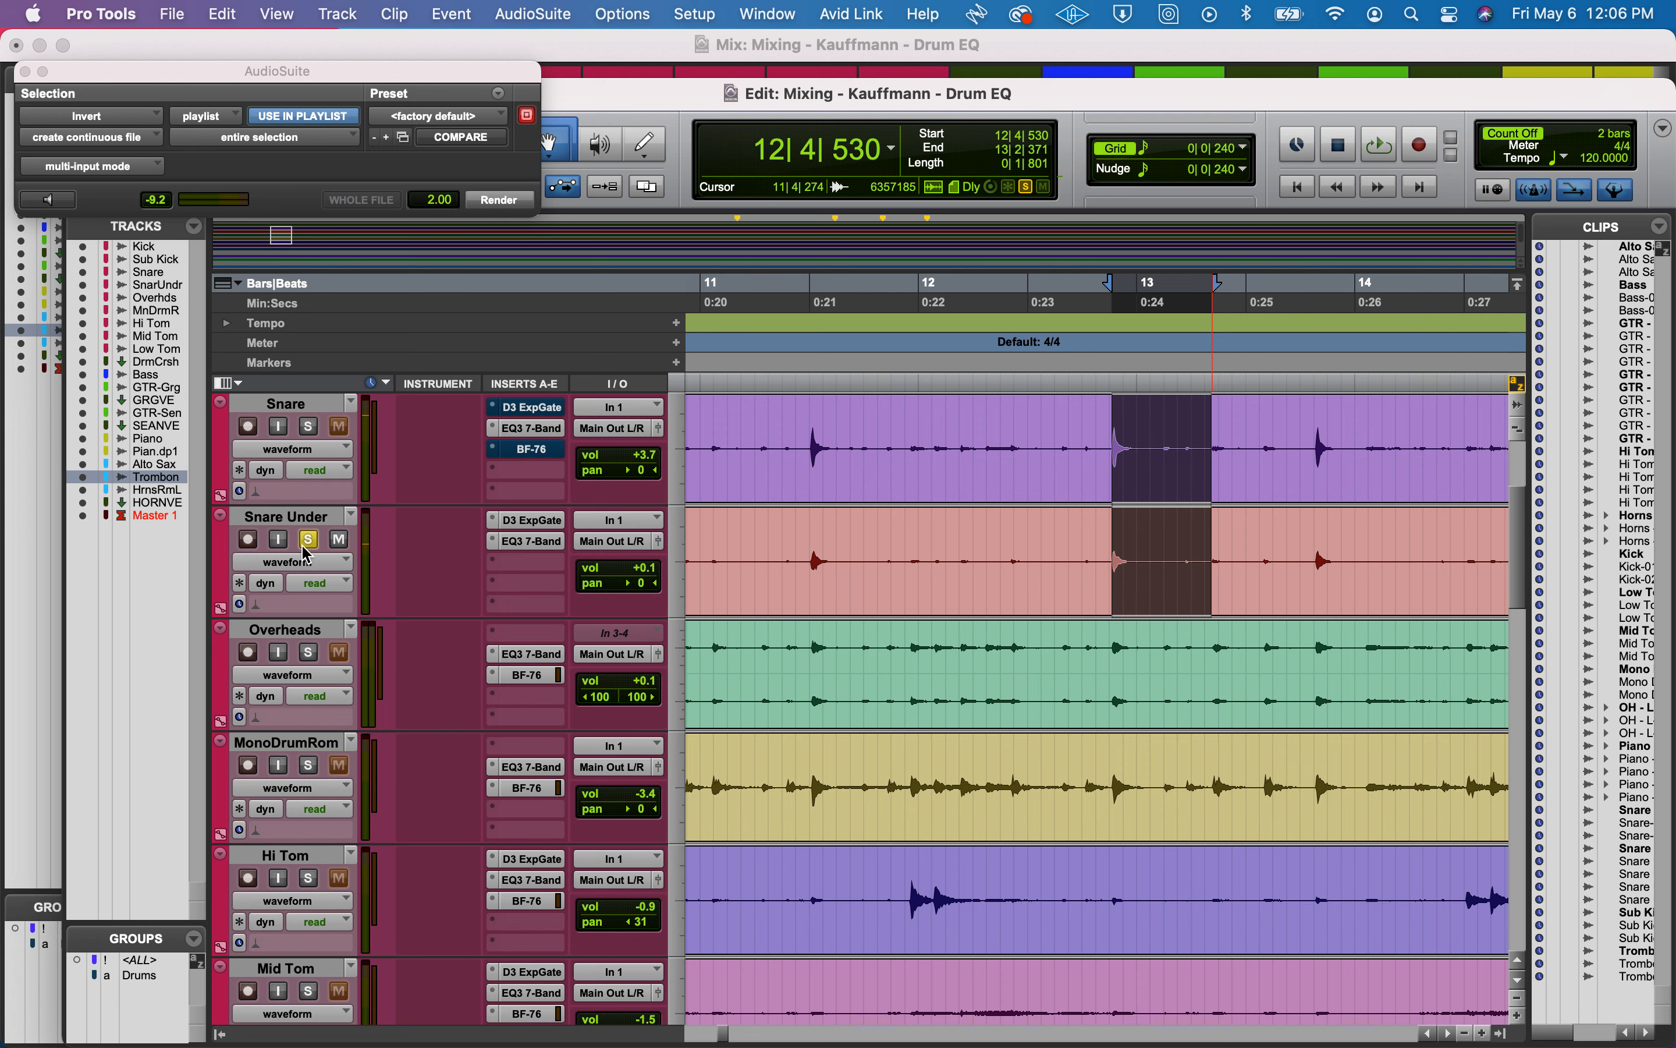
Clear the Snare and Snare Under solos and closely compare their waveforms with the Overheads at the hit near 12|4|556.
{"action": "left_click", "coordinate": [310, 539]}
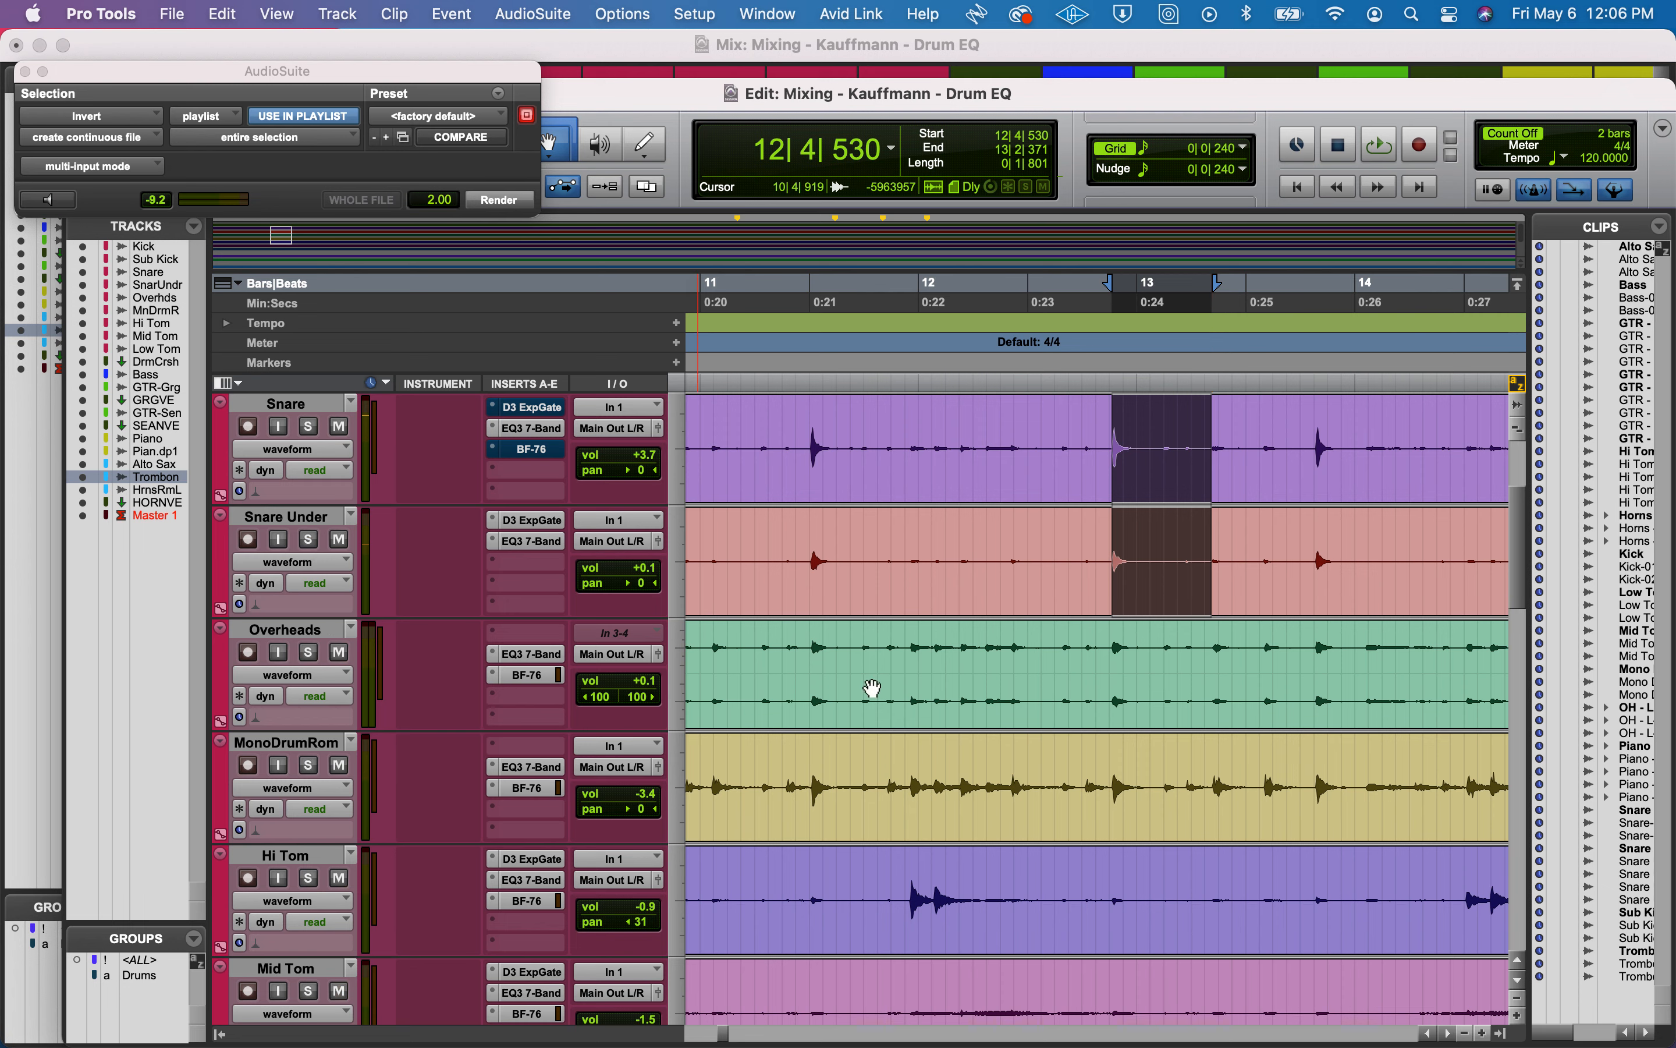
{"action": "left_click", "coordinate": [1114, 656]}
{"action": "key", "text": "t"}
{"action": "key", "text": "t"}
{"action": "key", "text": "t"}
{"action": "key", "text": "t"}
{"action": "key", "text": "t"}
{"action": "key", "text": "t"}
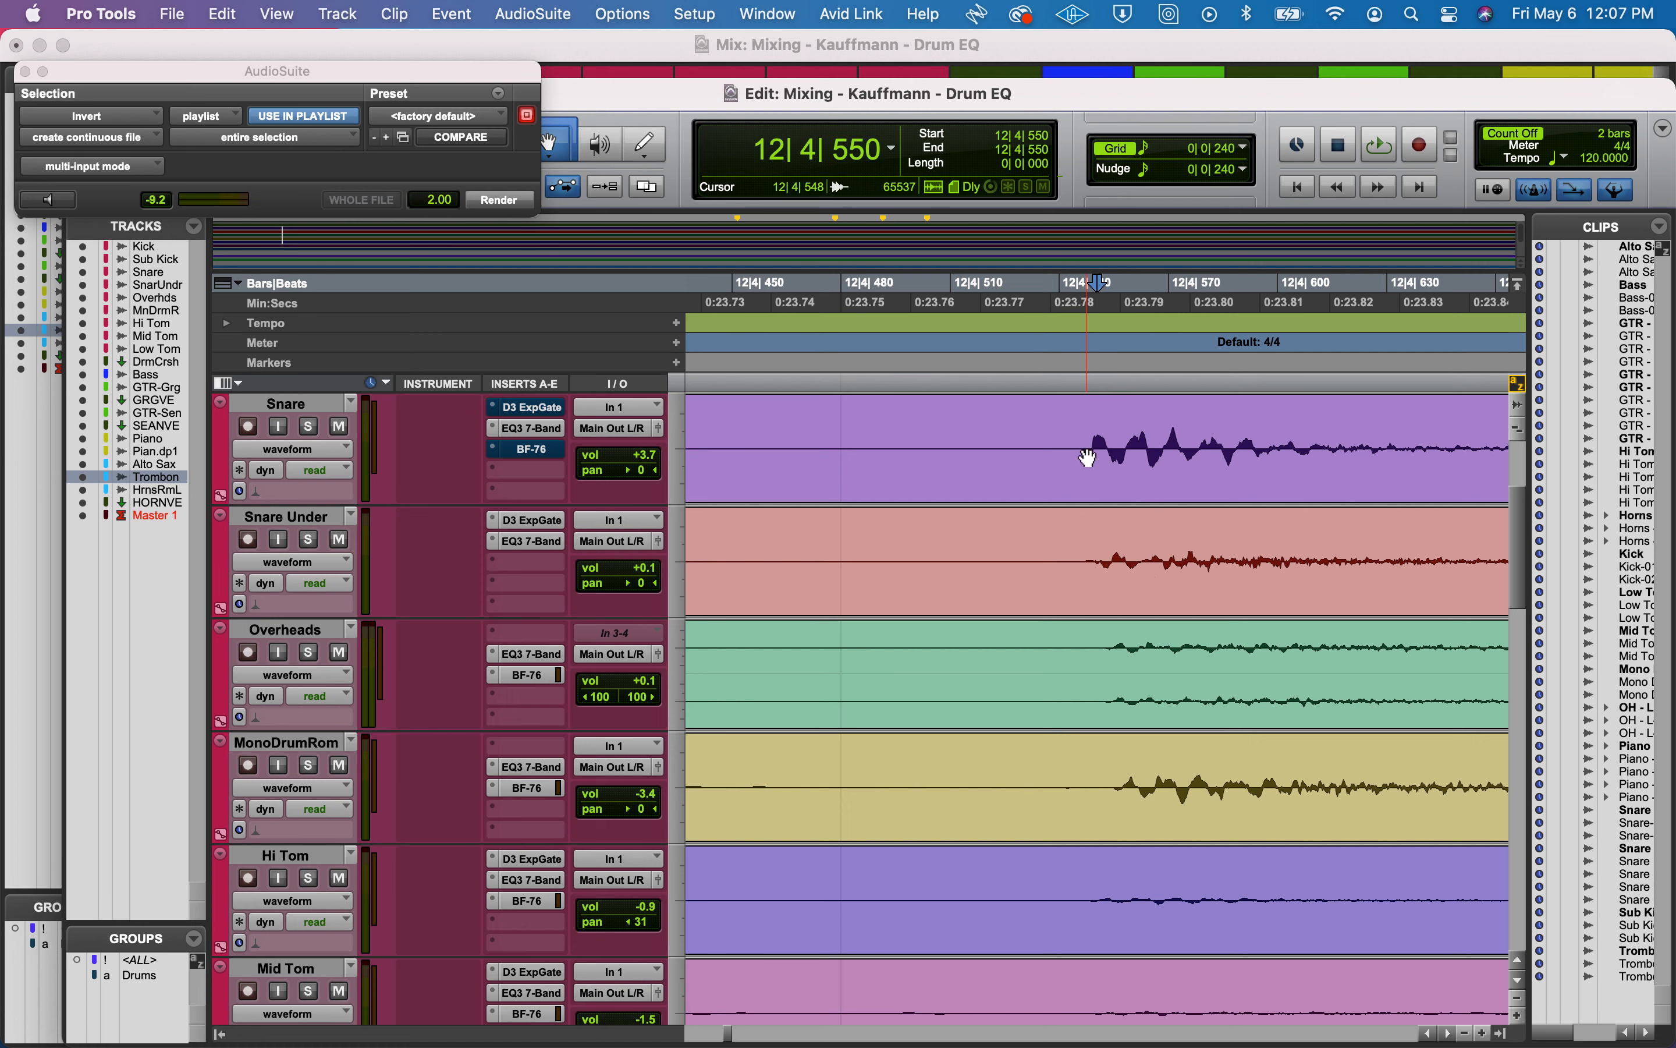
{"action": "left_click", "coordinate": [1118, 657]}
{"action": "key", "text": "super+bracketright"}
{"action": "key", "text": "super+bracketright"}
{"action": "key", "text": "super+bracketright"}
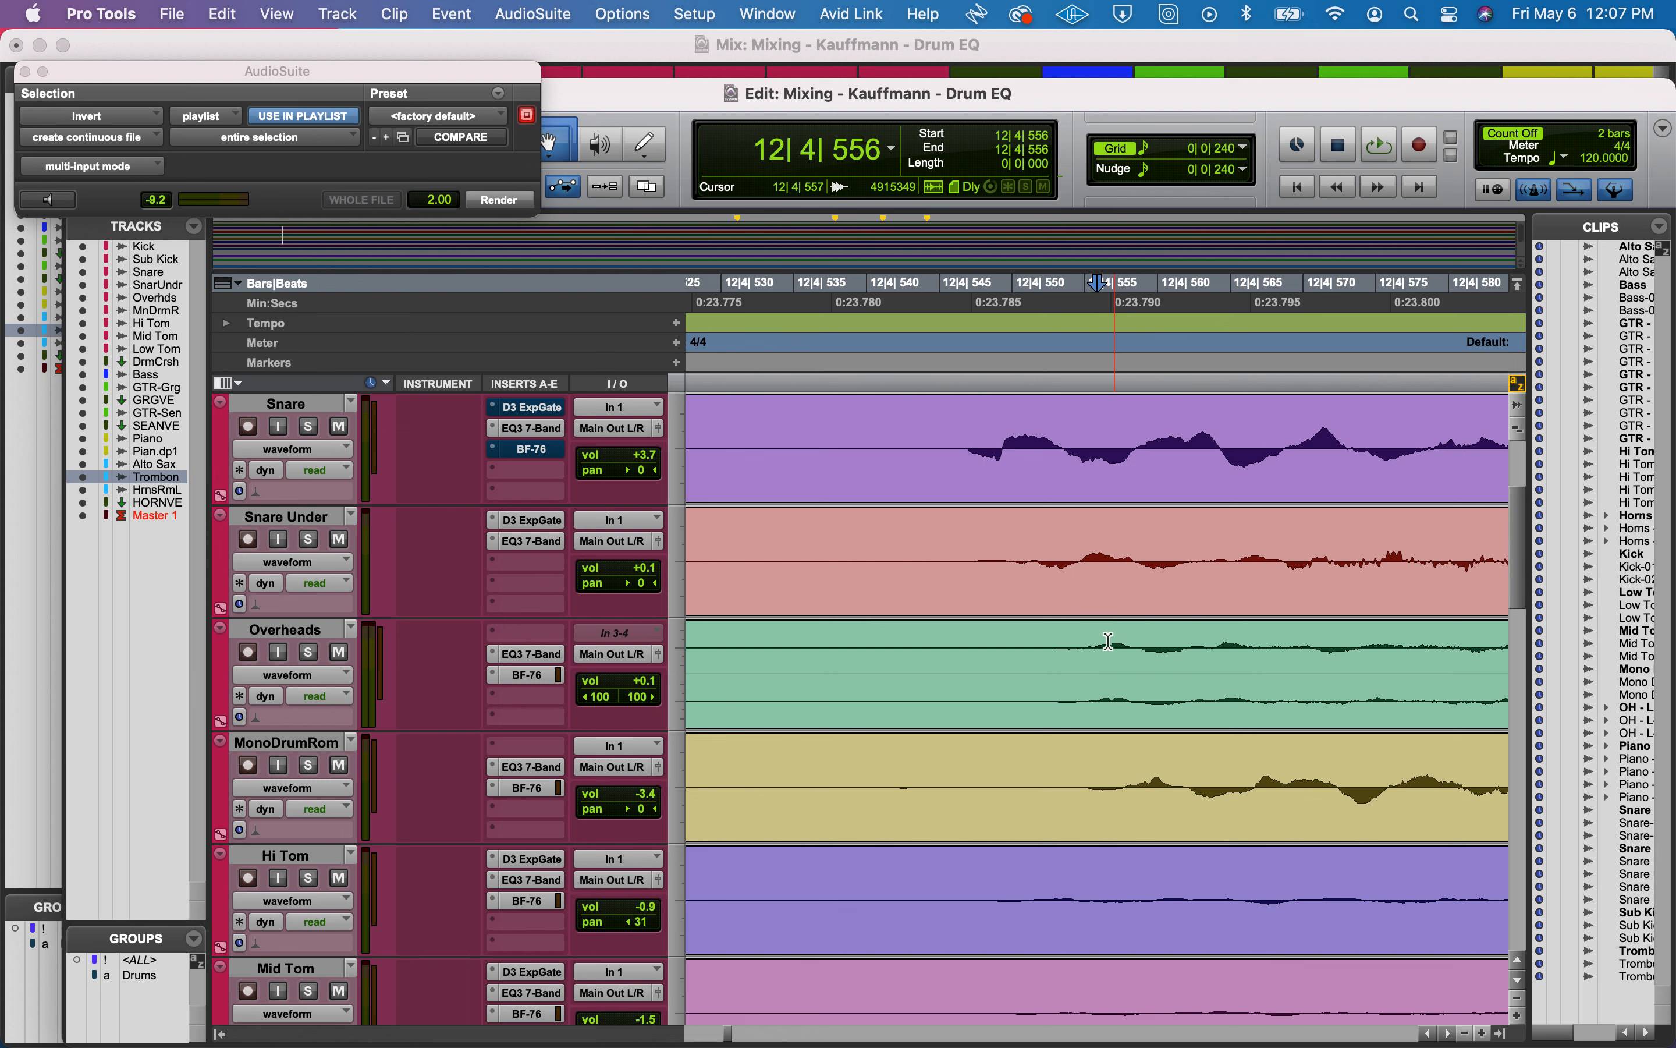
Open the Overheads EQ3 7-Band, solo Snare, Snare Under and Overheads, and play them together briefly.
{"action": "left_click", "coordinate": [519, 655]}
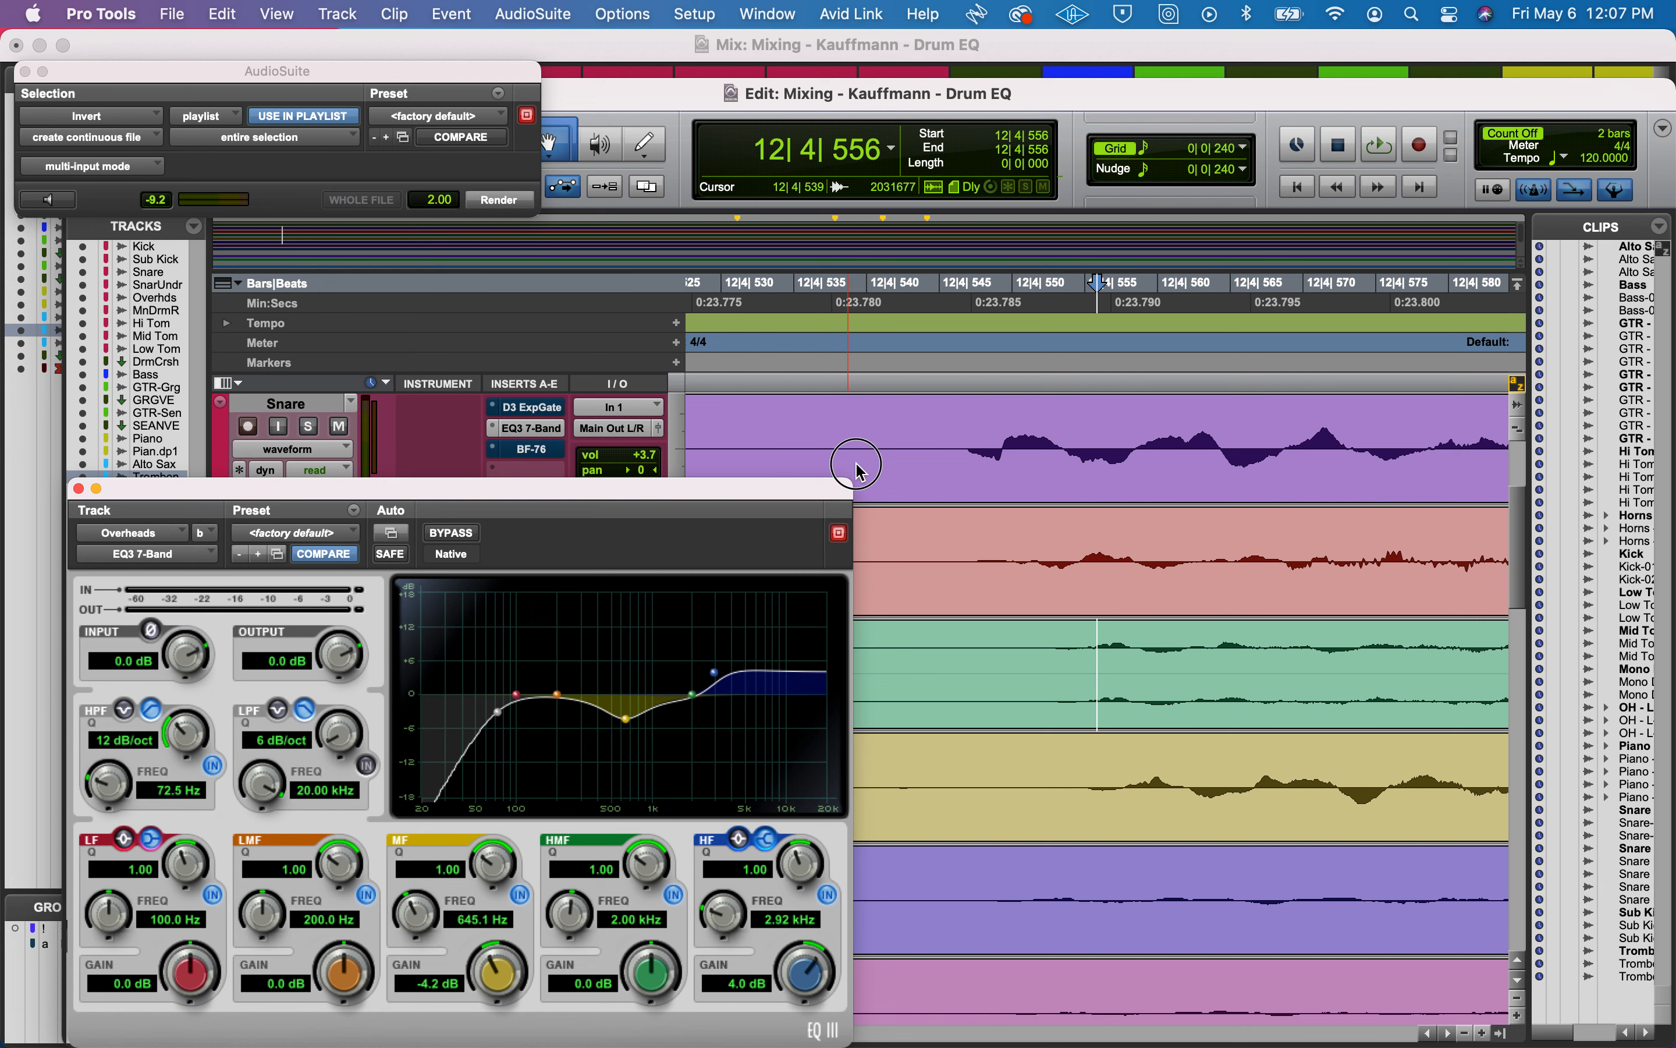
{"action": "left_click_drag", "start_coordinate": [755, 487], "coordinate": [1486, 343]}
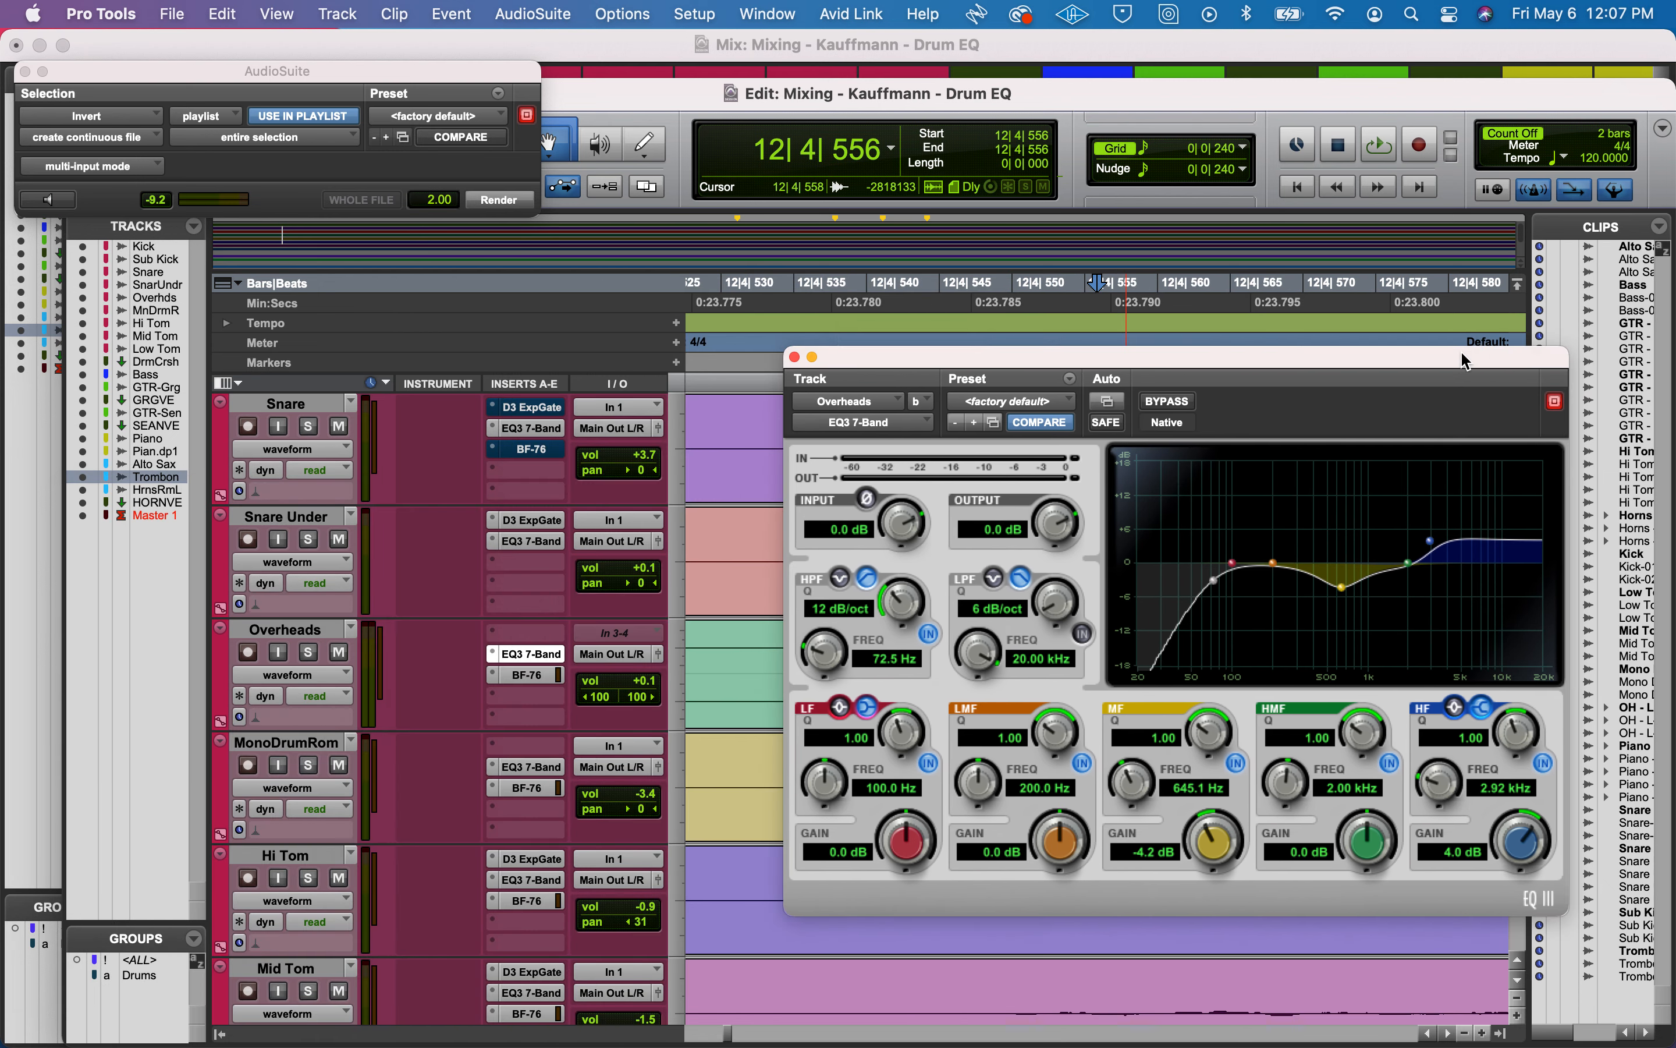
{"action": "left_click", "coordinate": [309, 538]}
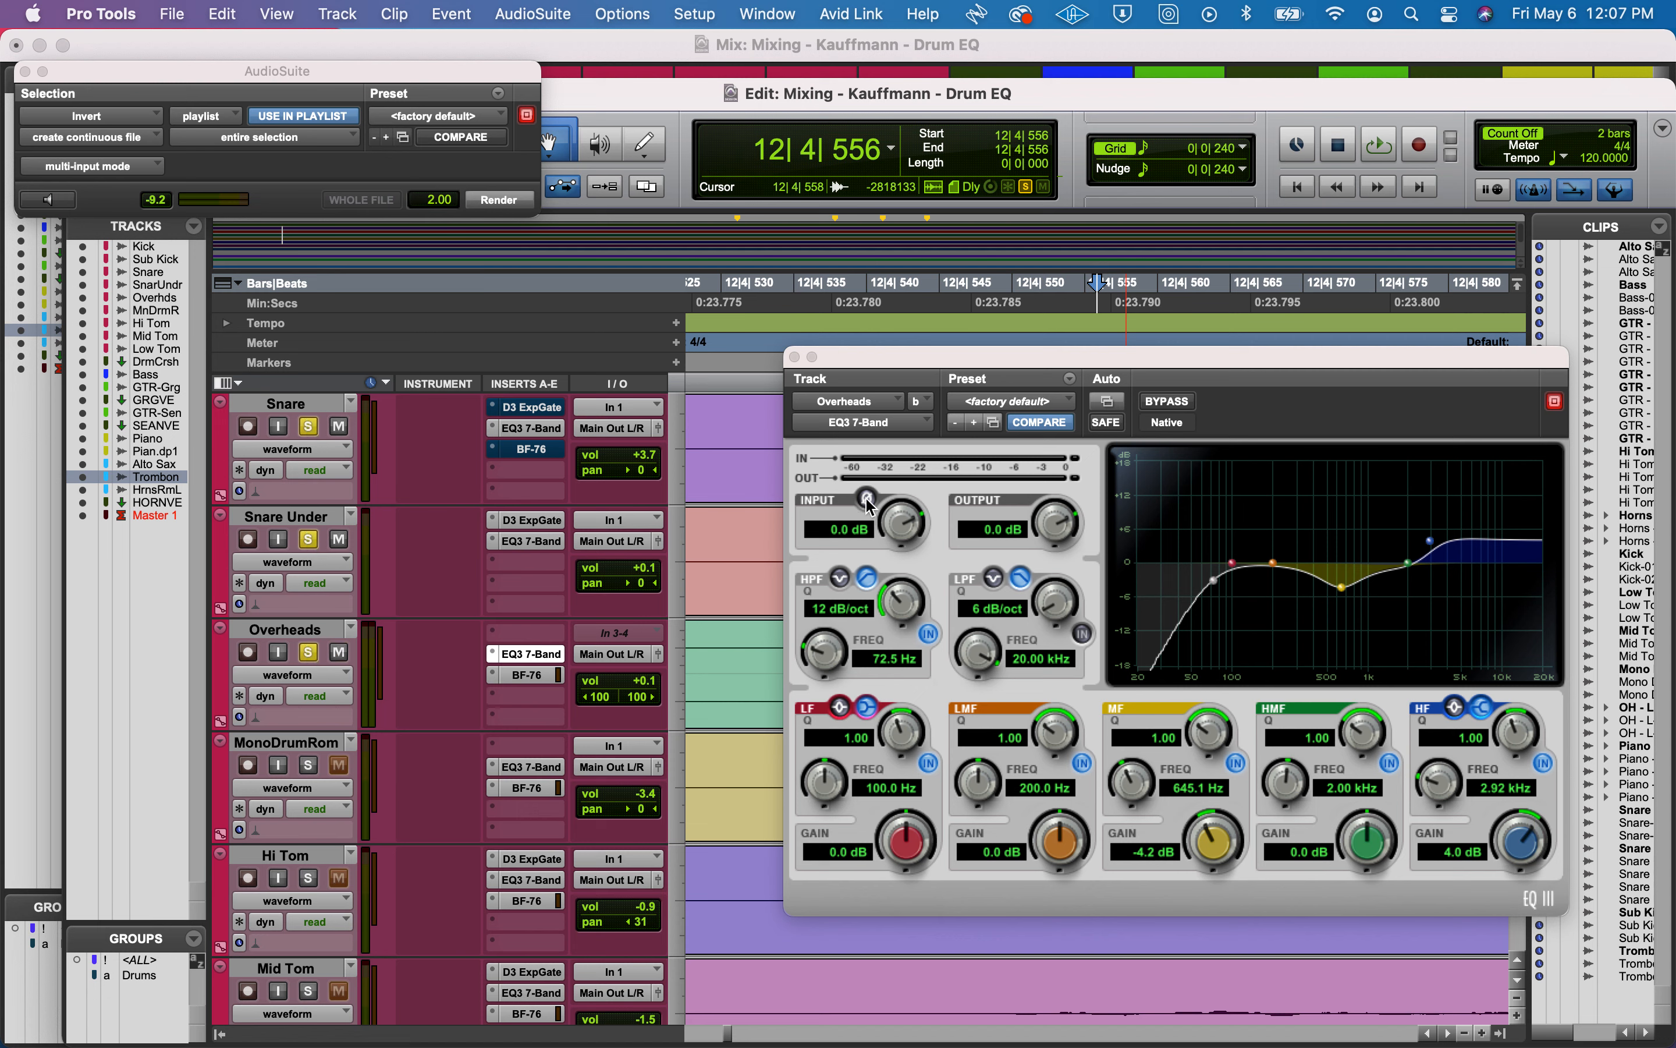
{"action": "key", "text": "space"}
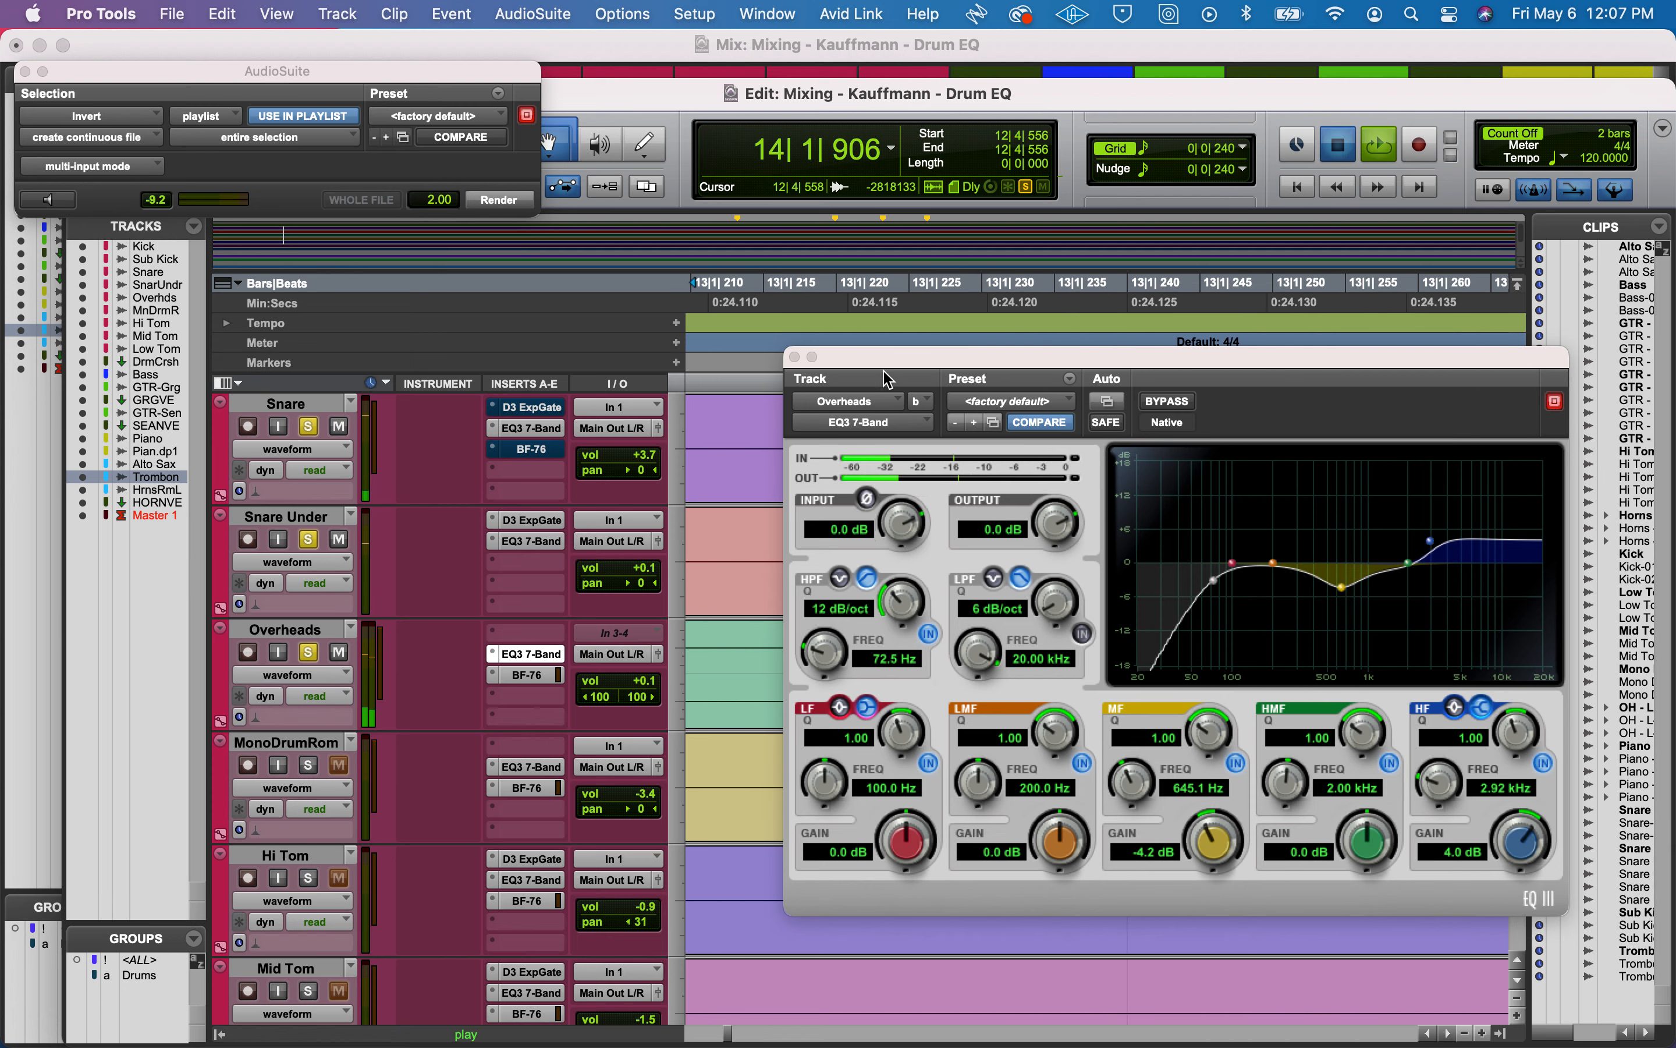
{"action": "key", "text": "space"}
Move the Overheads EQ below the snare waveforms, select the Snare hit from 13|4|274 to 13|4|919 and loop it.
{"action": "left_click_drag", "start_coordinate": [890, 364], "coordinate": [853, 782]}
{"action": "key", "text": "r"}
{"action": "key", "text": "r"}
{"action": "key", "text": "r"}
{"action": "key", "text": "r"}
{"action": "key", "text": "r"}
{"action": "key", "text": "r"}
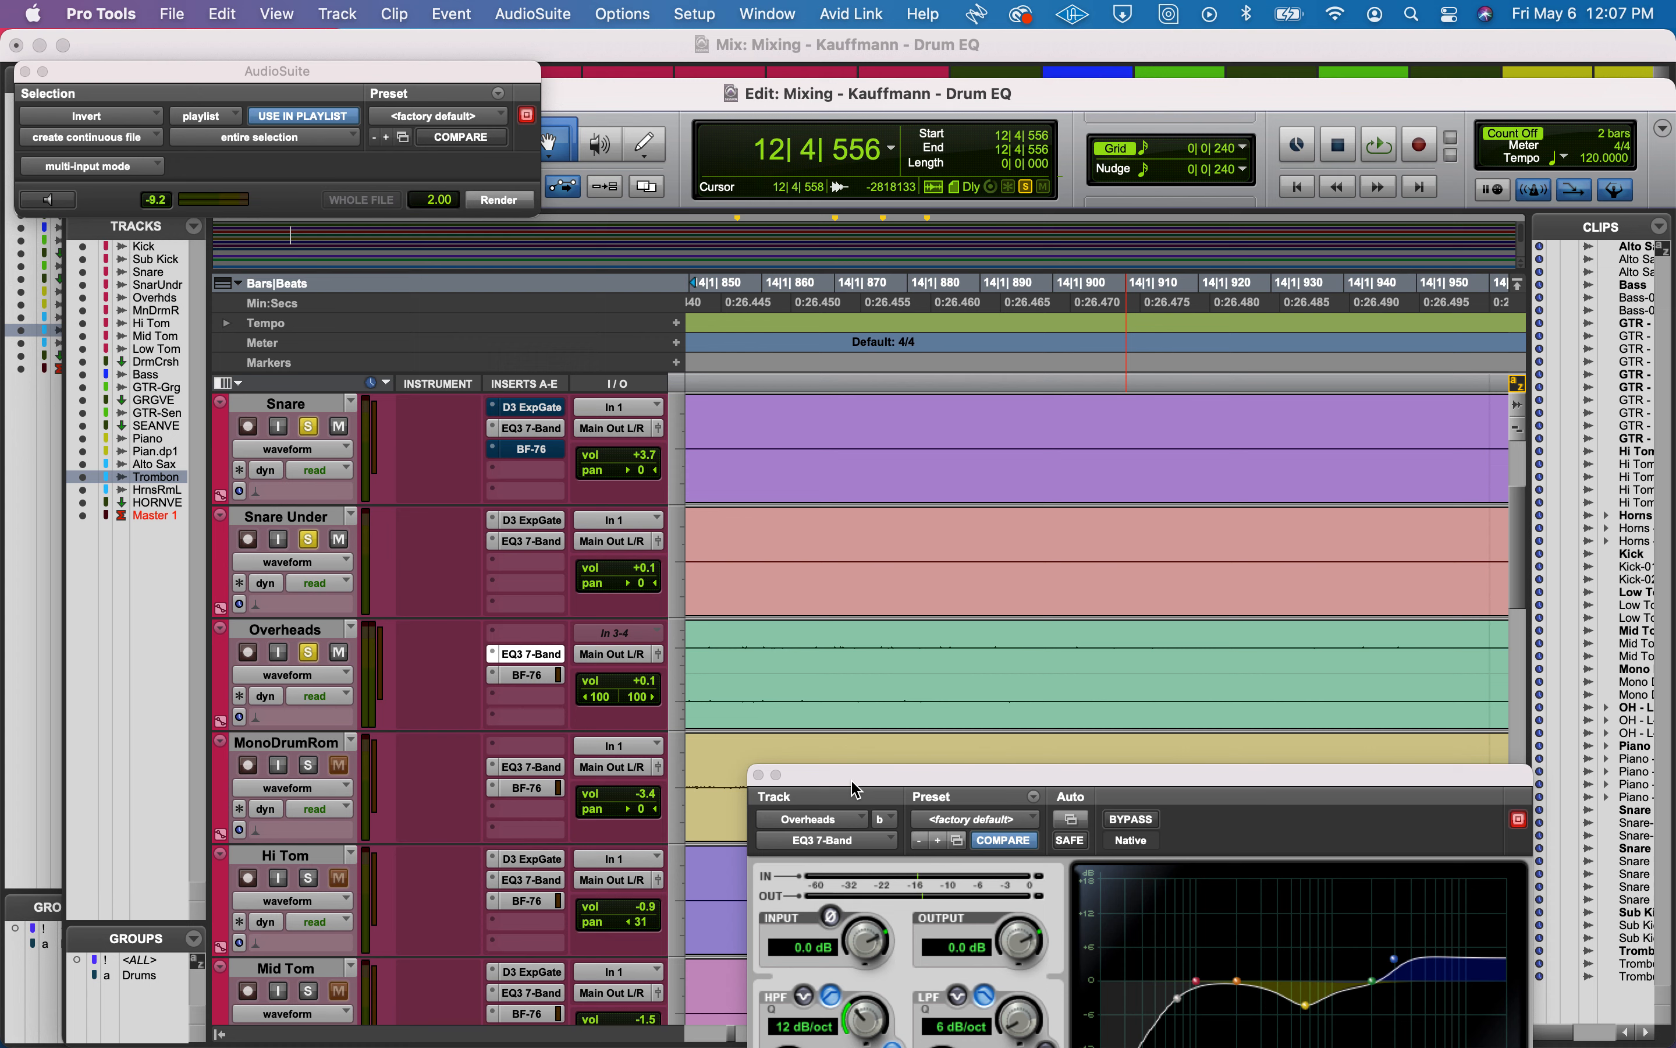
{"action": "key", "text": "r"}
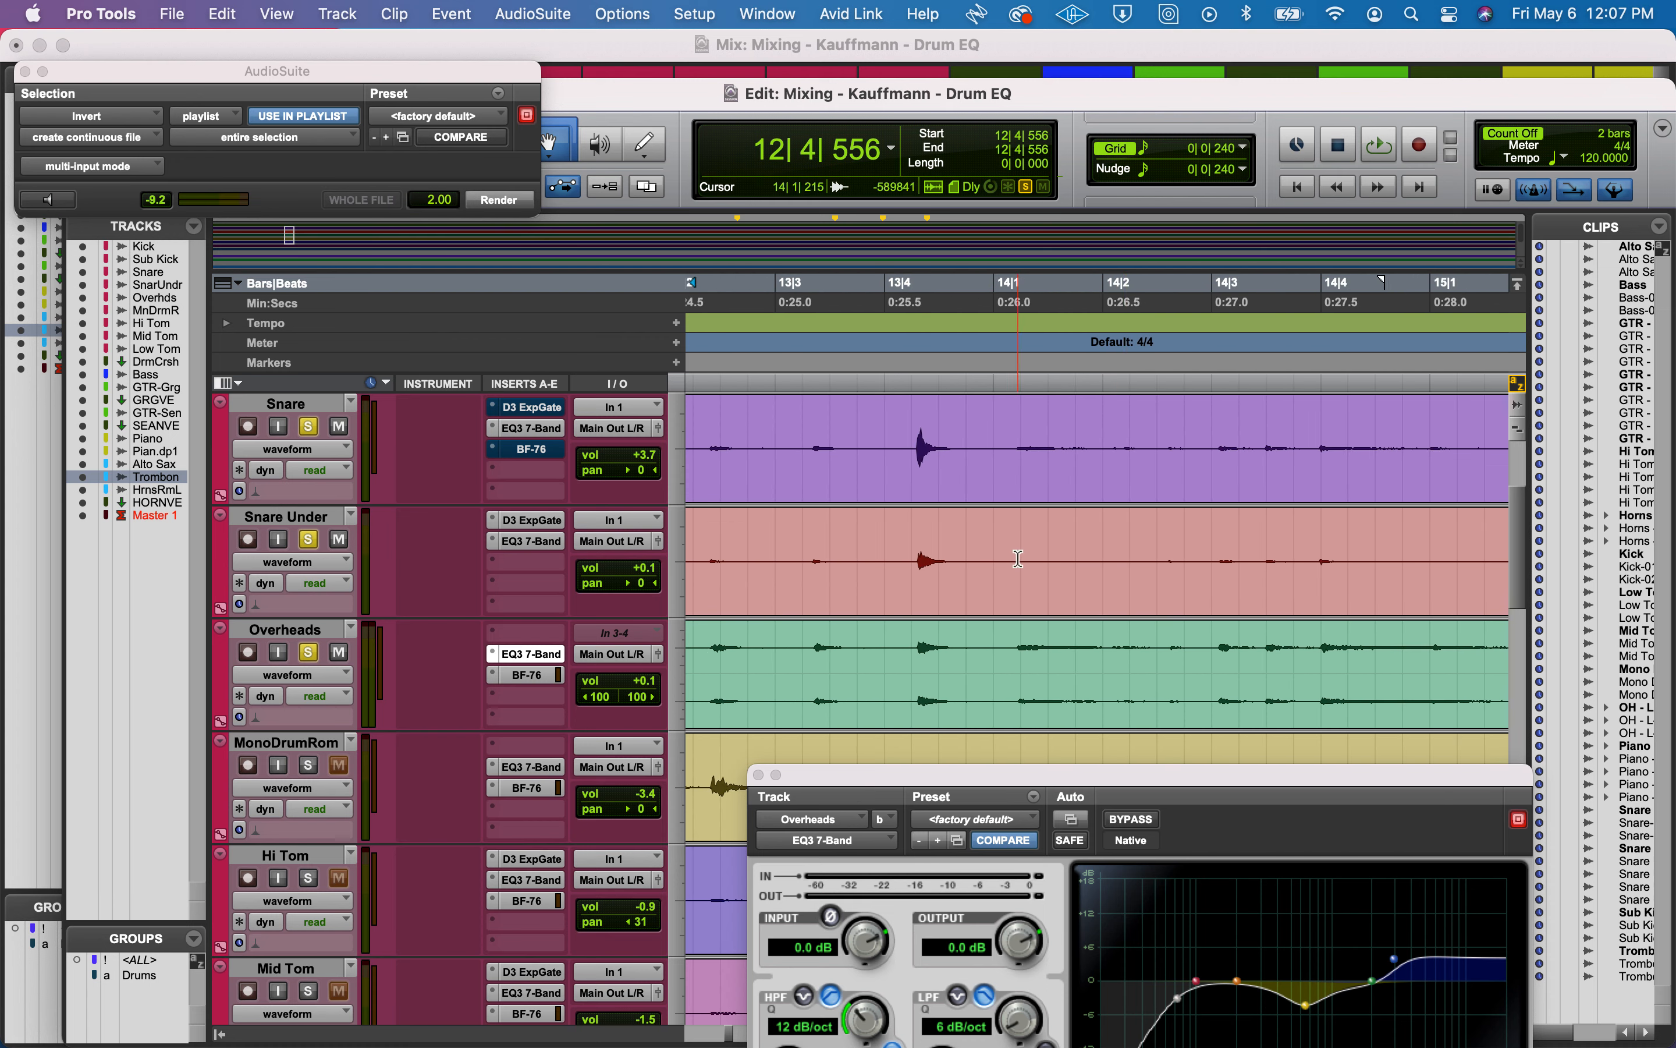
{"action": "left_click_drag", "start_coordinate": [916, 441], "coordinate": [988, 443]}
{"action": "key", "text": "space"}
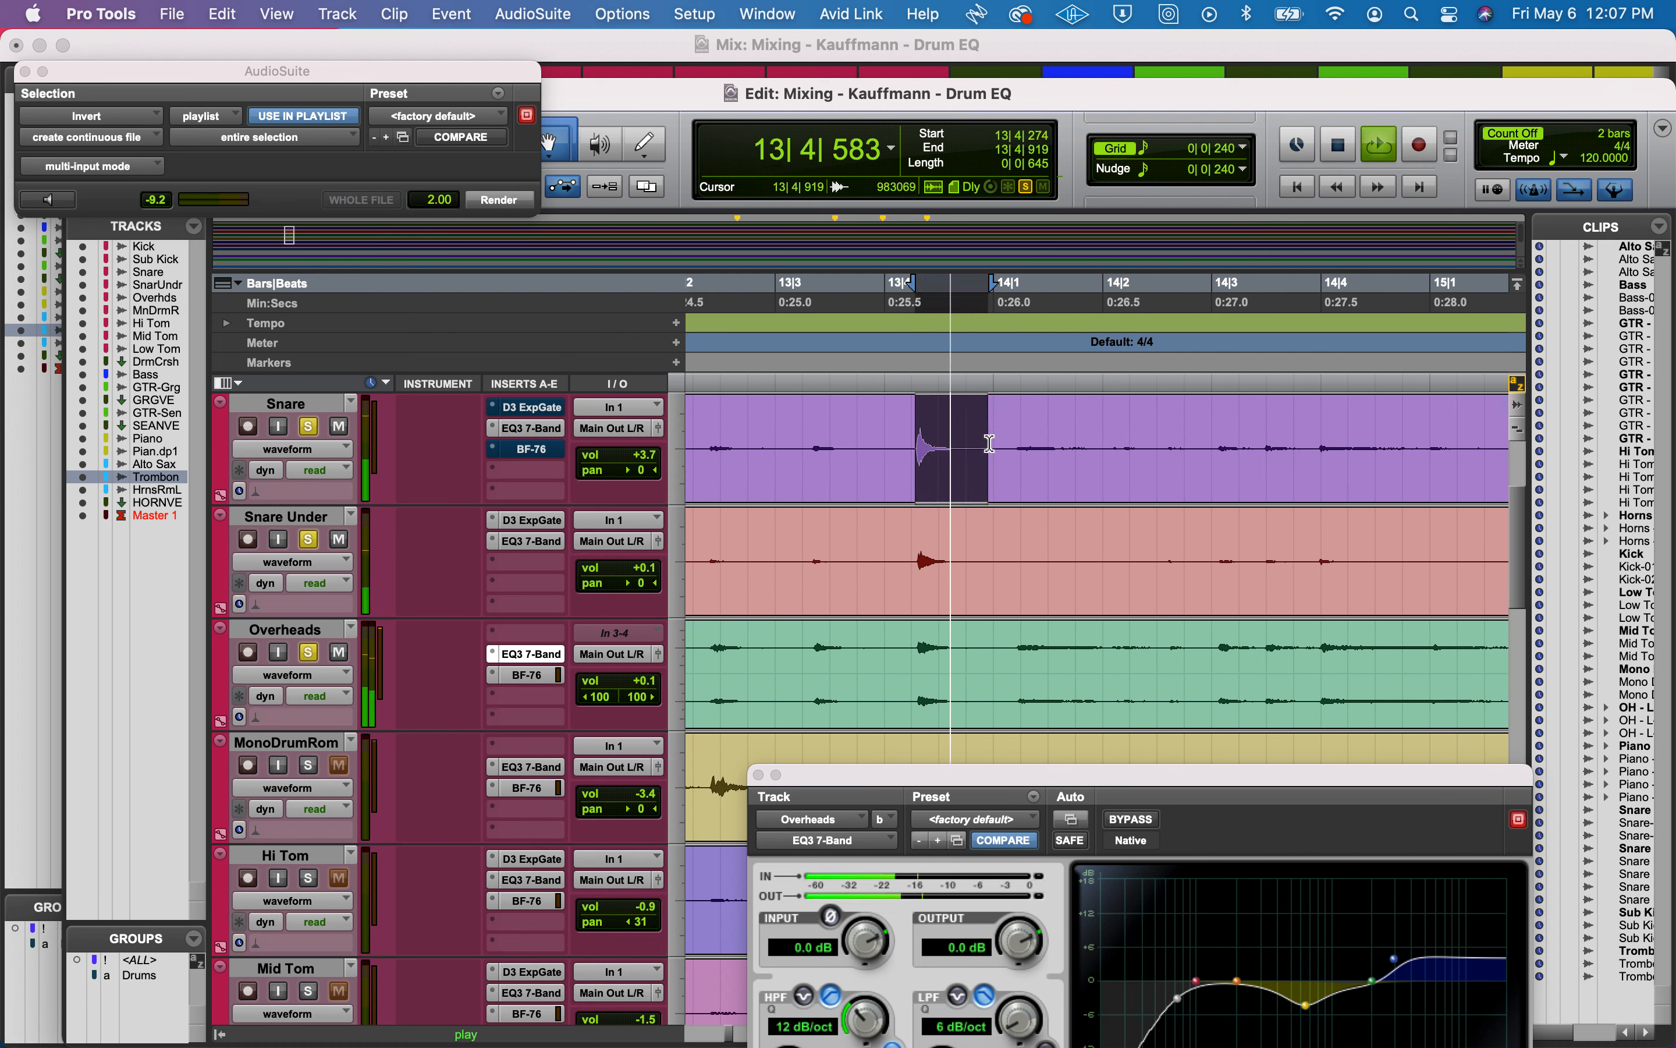
Extend the looped Snare selection's end to 14|1|625 and play it with the Overheads.
{"action": "key", "text": "space"}
{"action": "key", "text": "space"}
{"action": "left_click", "coordinate": [1006, 441], "text": "shift"}
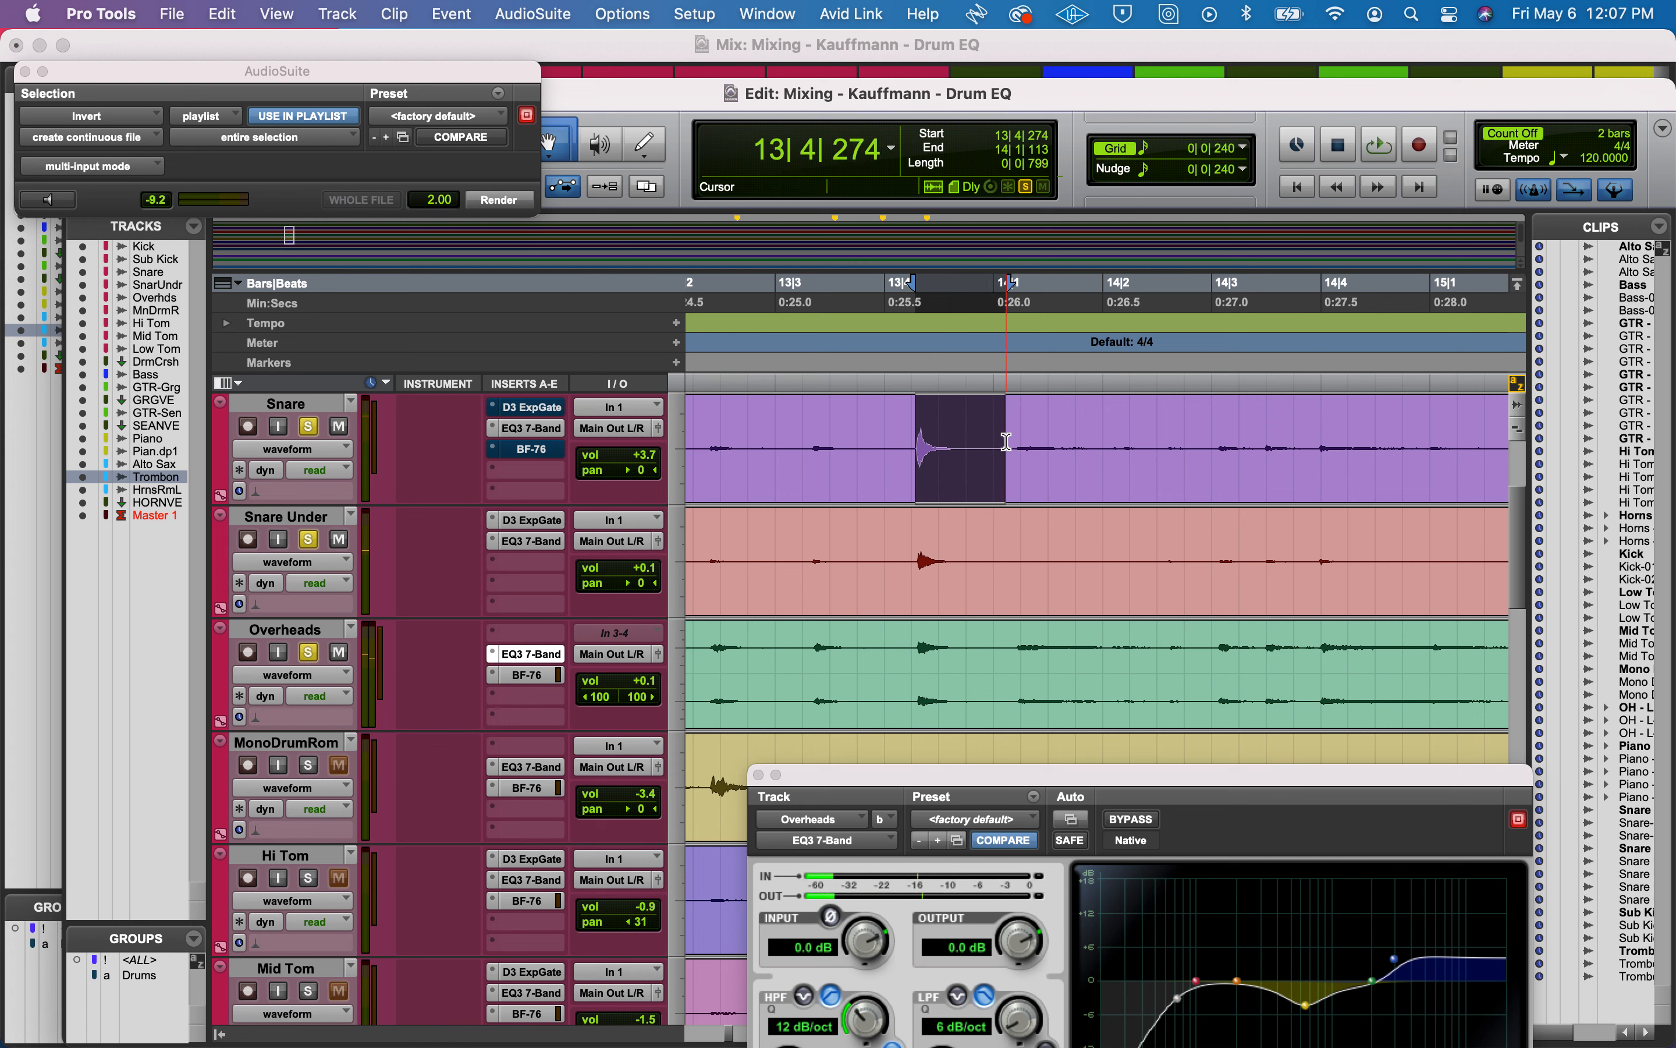
{"action": "key", "text": "space"}
{"action": "key", "text": "space"}
{"action": "key", "text": "space"}
{"action": "key", "text": "space"}
{"action": "left_click", "coordinate": [1035, 441], "text": "shift"}
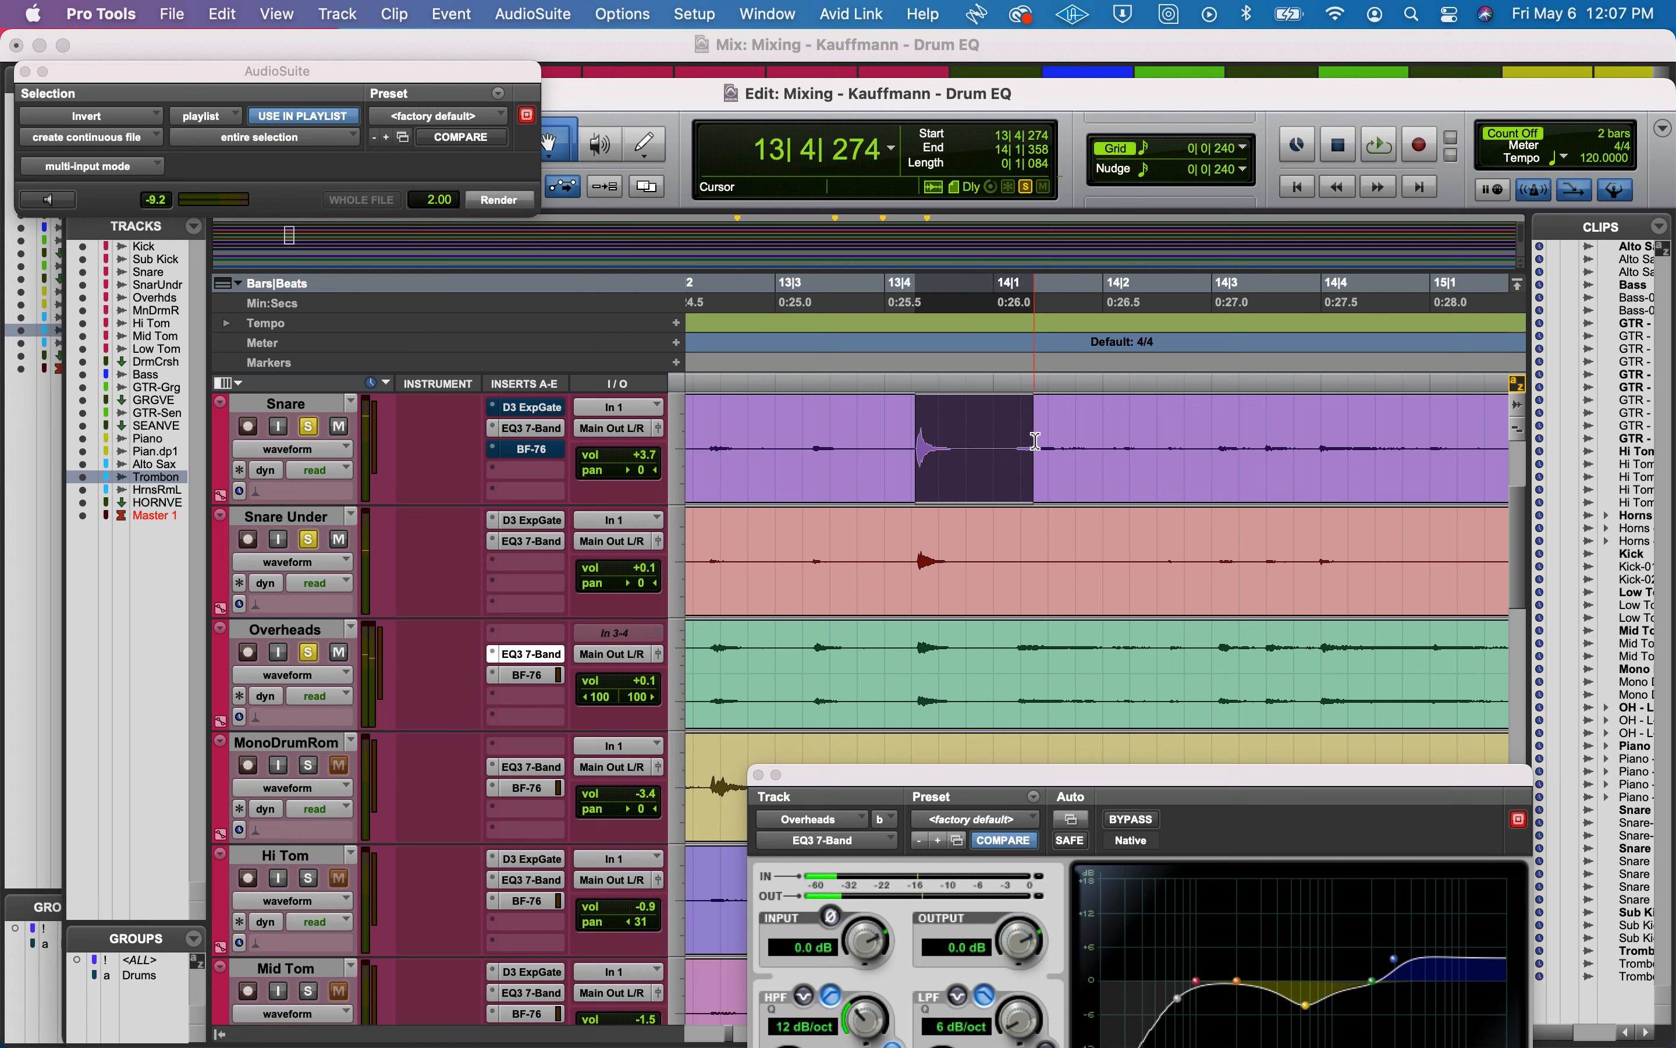
{"action": "left_click", "coordinate": [1066, 439], "text": "shift"}
{"action": "key", "text": "space"}
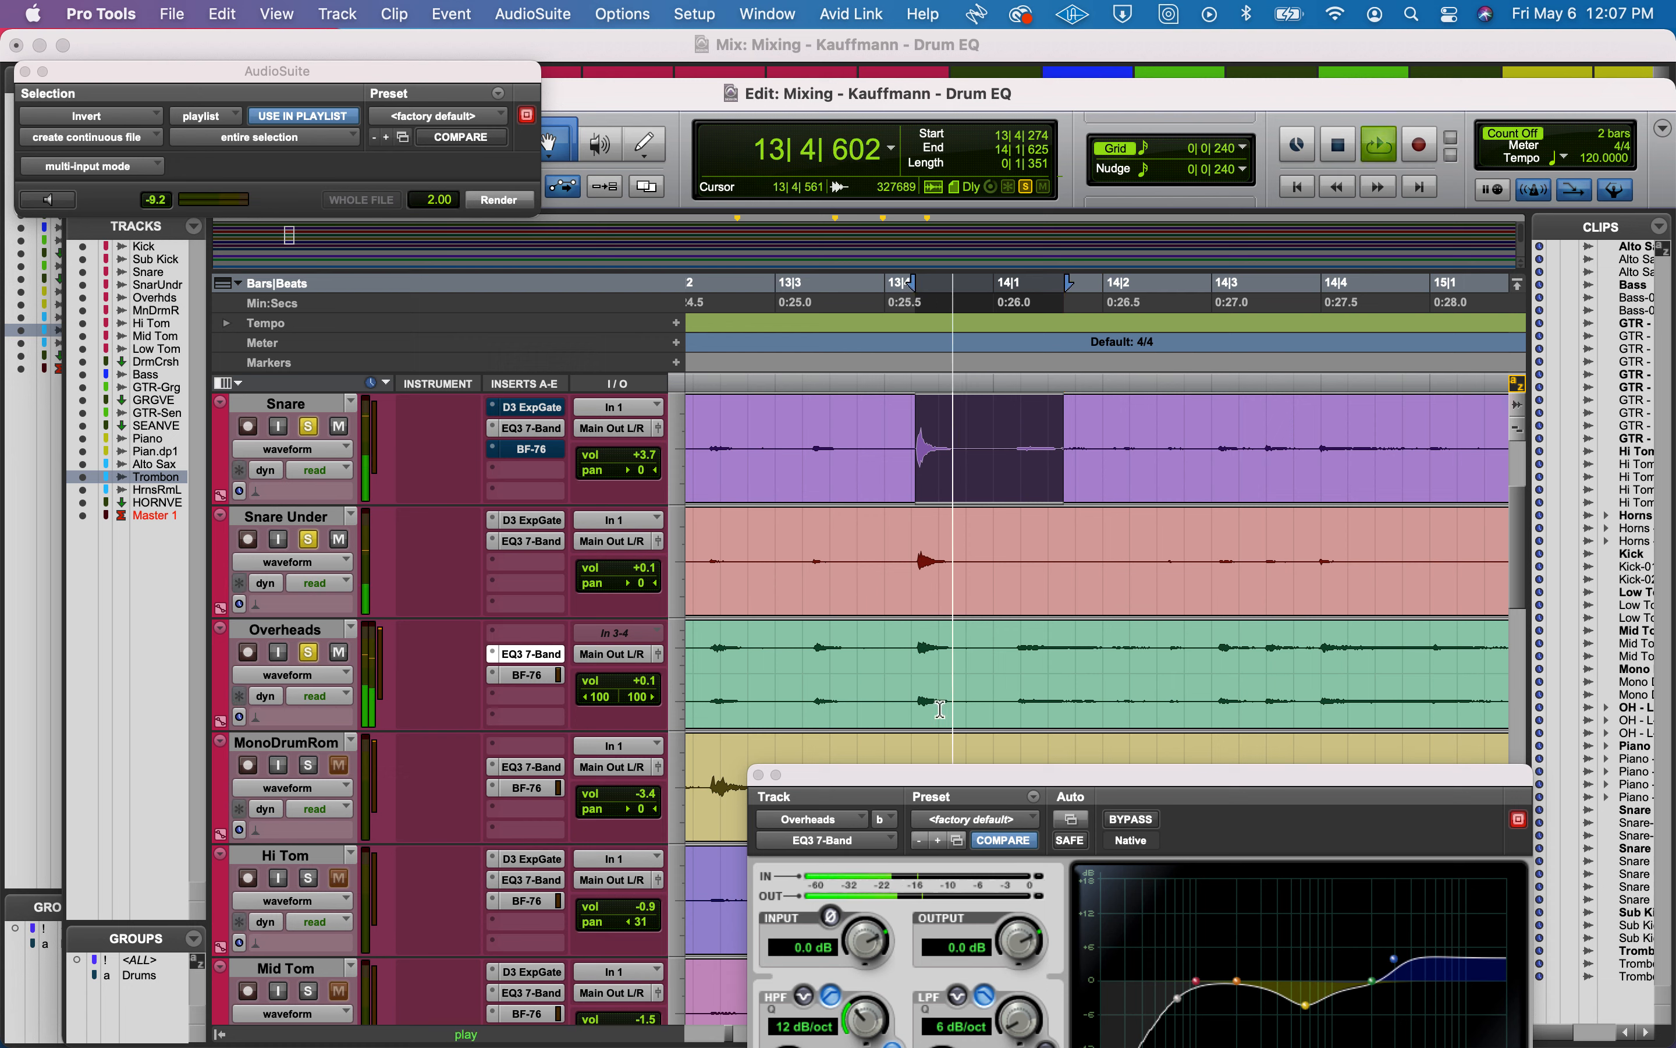
Toggle the Overheads EQ's input polarity during looped playback, leave it inverted, and close the EQ with playback stopped.
{"action": "left_click", "coordinate": [832, 917]}
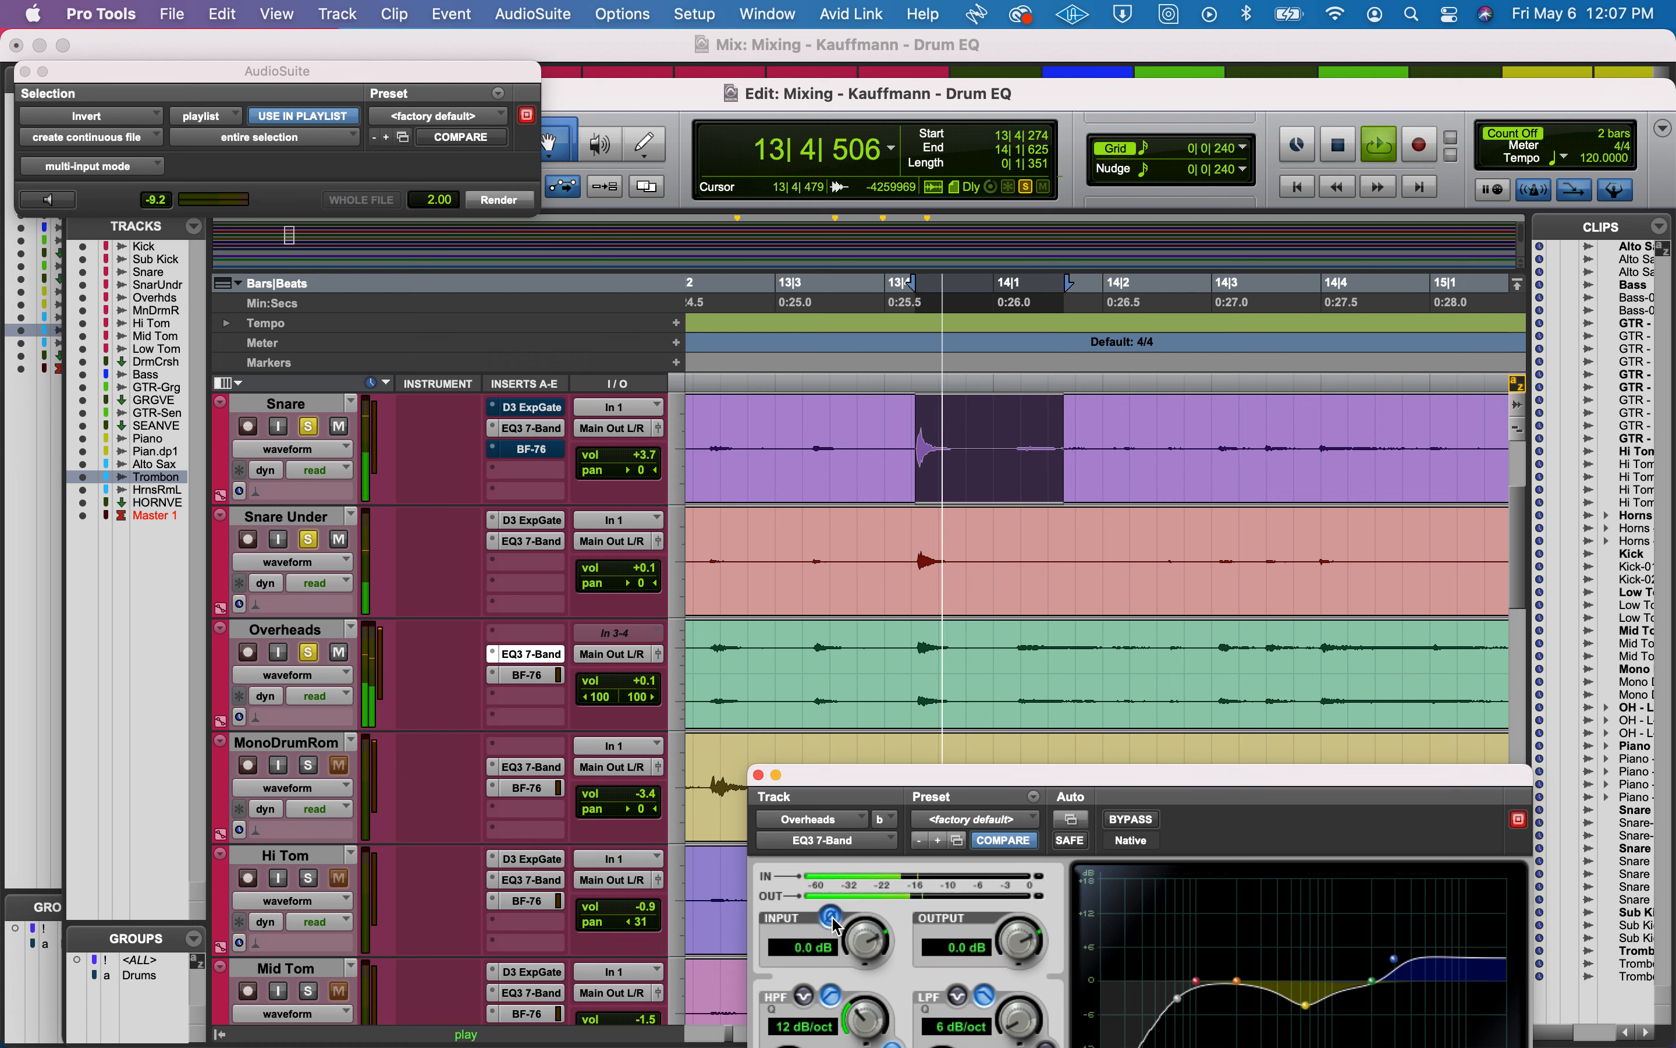
{"action": "left_click", "coordinate": [831, 917]}
{"action": "left_click", "coordinate": [834, 919]}
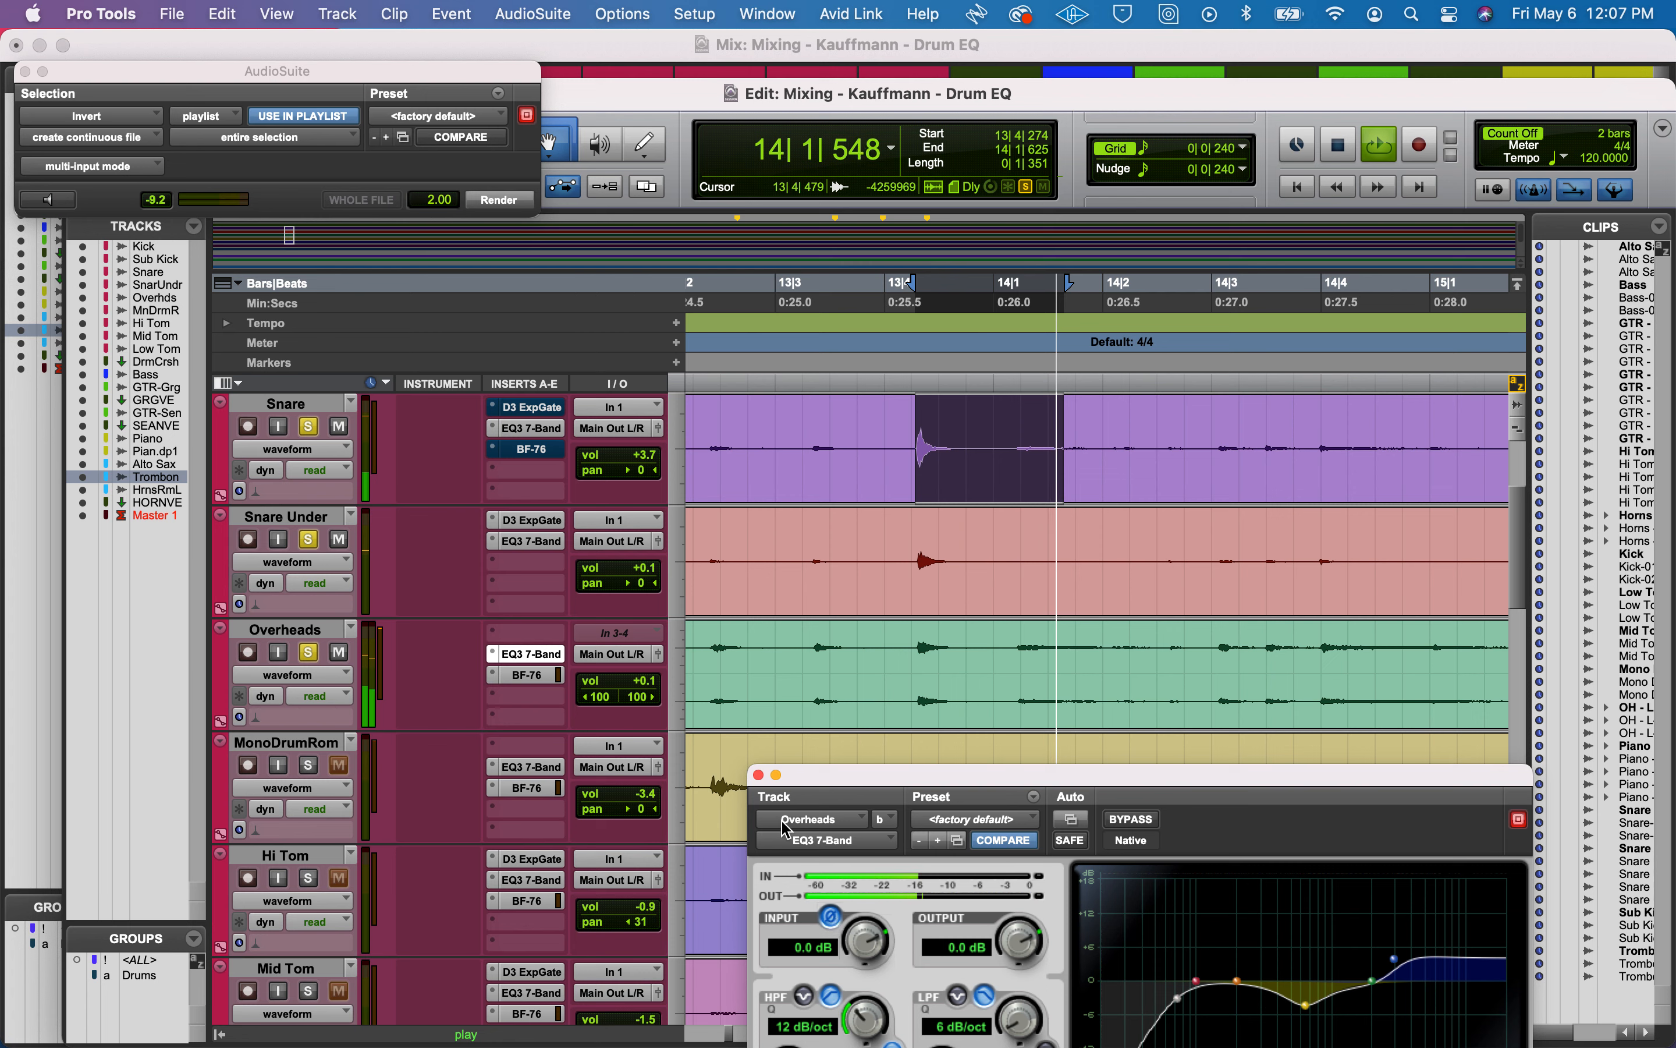
{"action": "left_click", "coordinate": [758, 774]}
{"action": "key", "text": "space"}
Solo Mono Drum Room and compare its polarity settings in EQ3 7-Band during looped playback, leaving the input inverted.
{"action": "left_click", "coordinate": [309, 765]}
{"action": "left_click", "coordinate": [526, 767]}
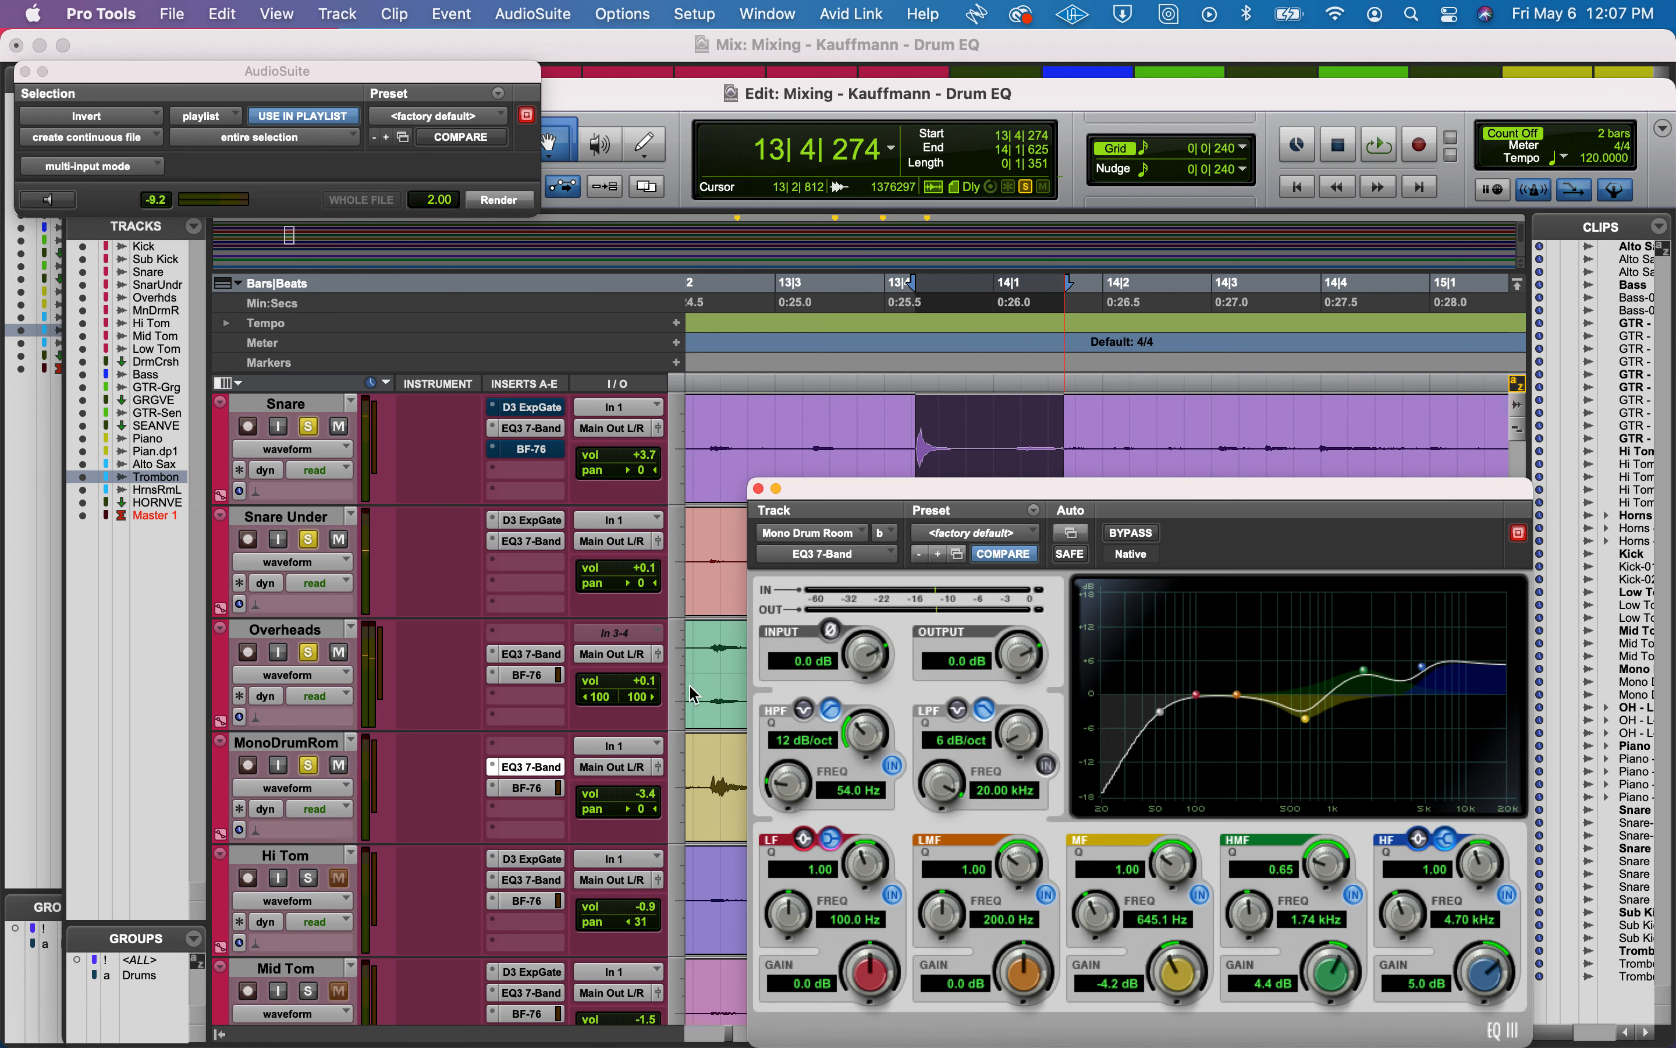
{"action": "key", "text": "space"}
{"action": "left_click", "coordinate": [832, 629]}
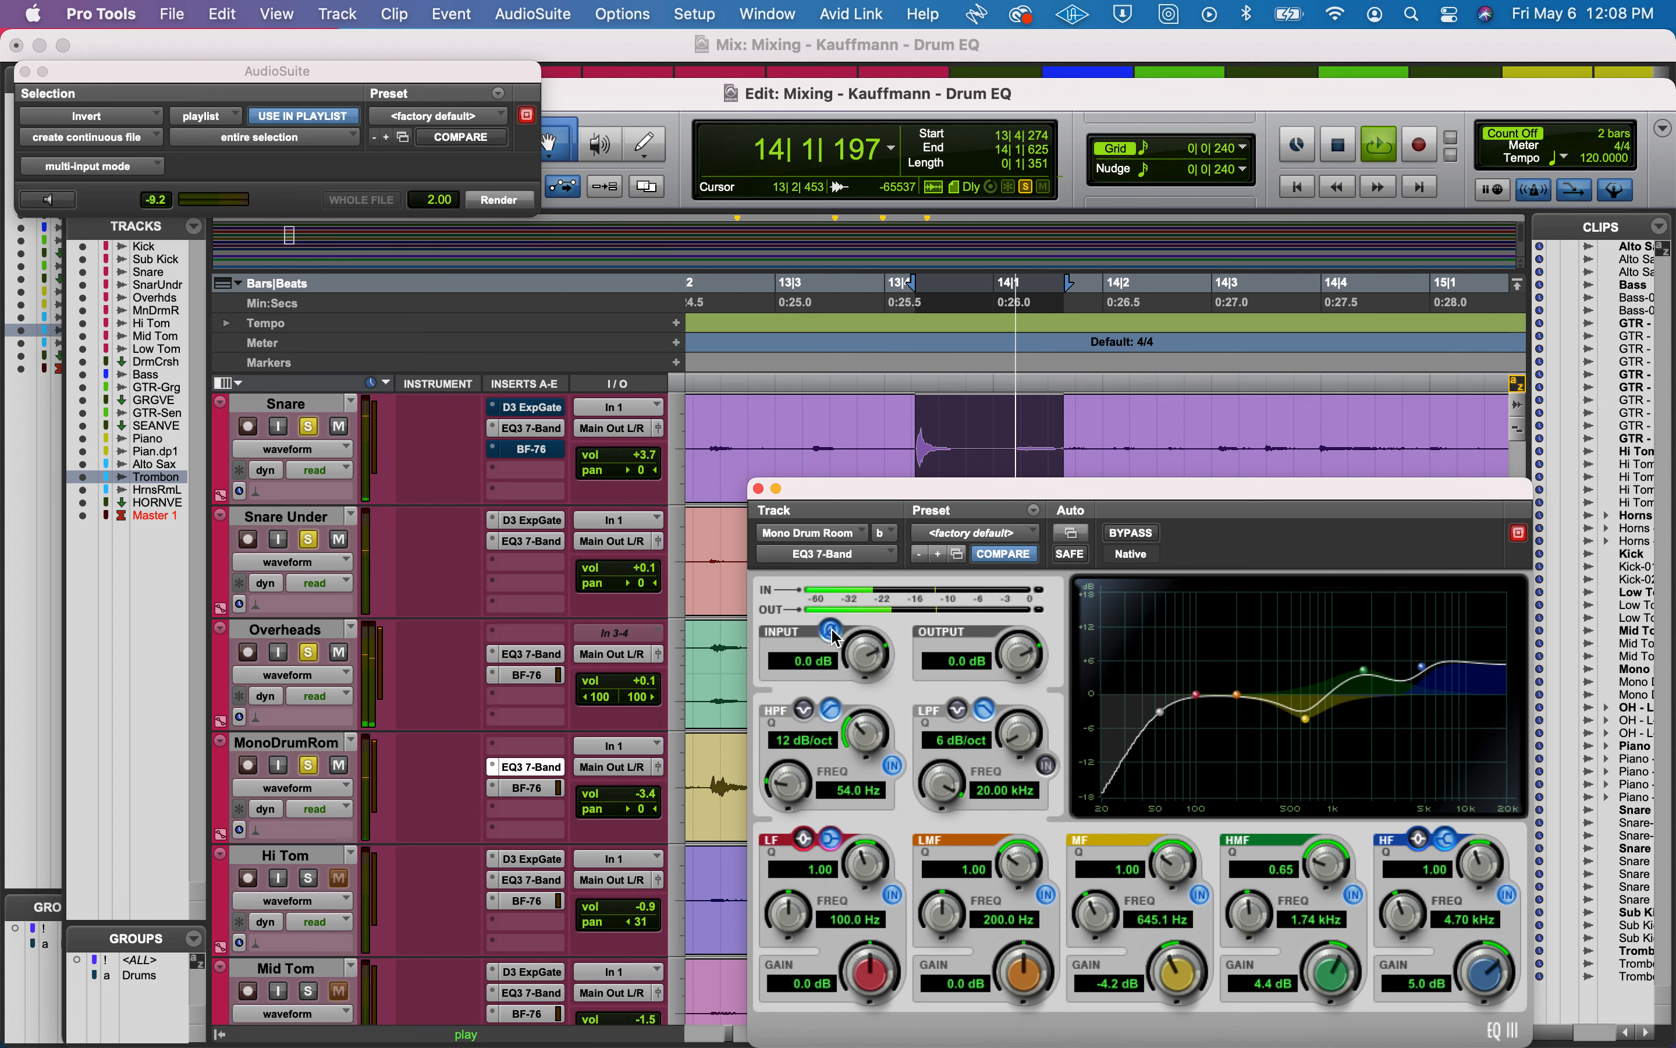
{"action": "left_click", "coordinate": [832, 629]}
{"action": "left_click", "coordinate": [832, 629]}
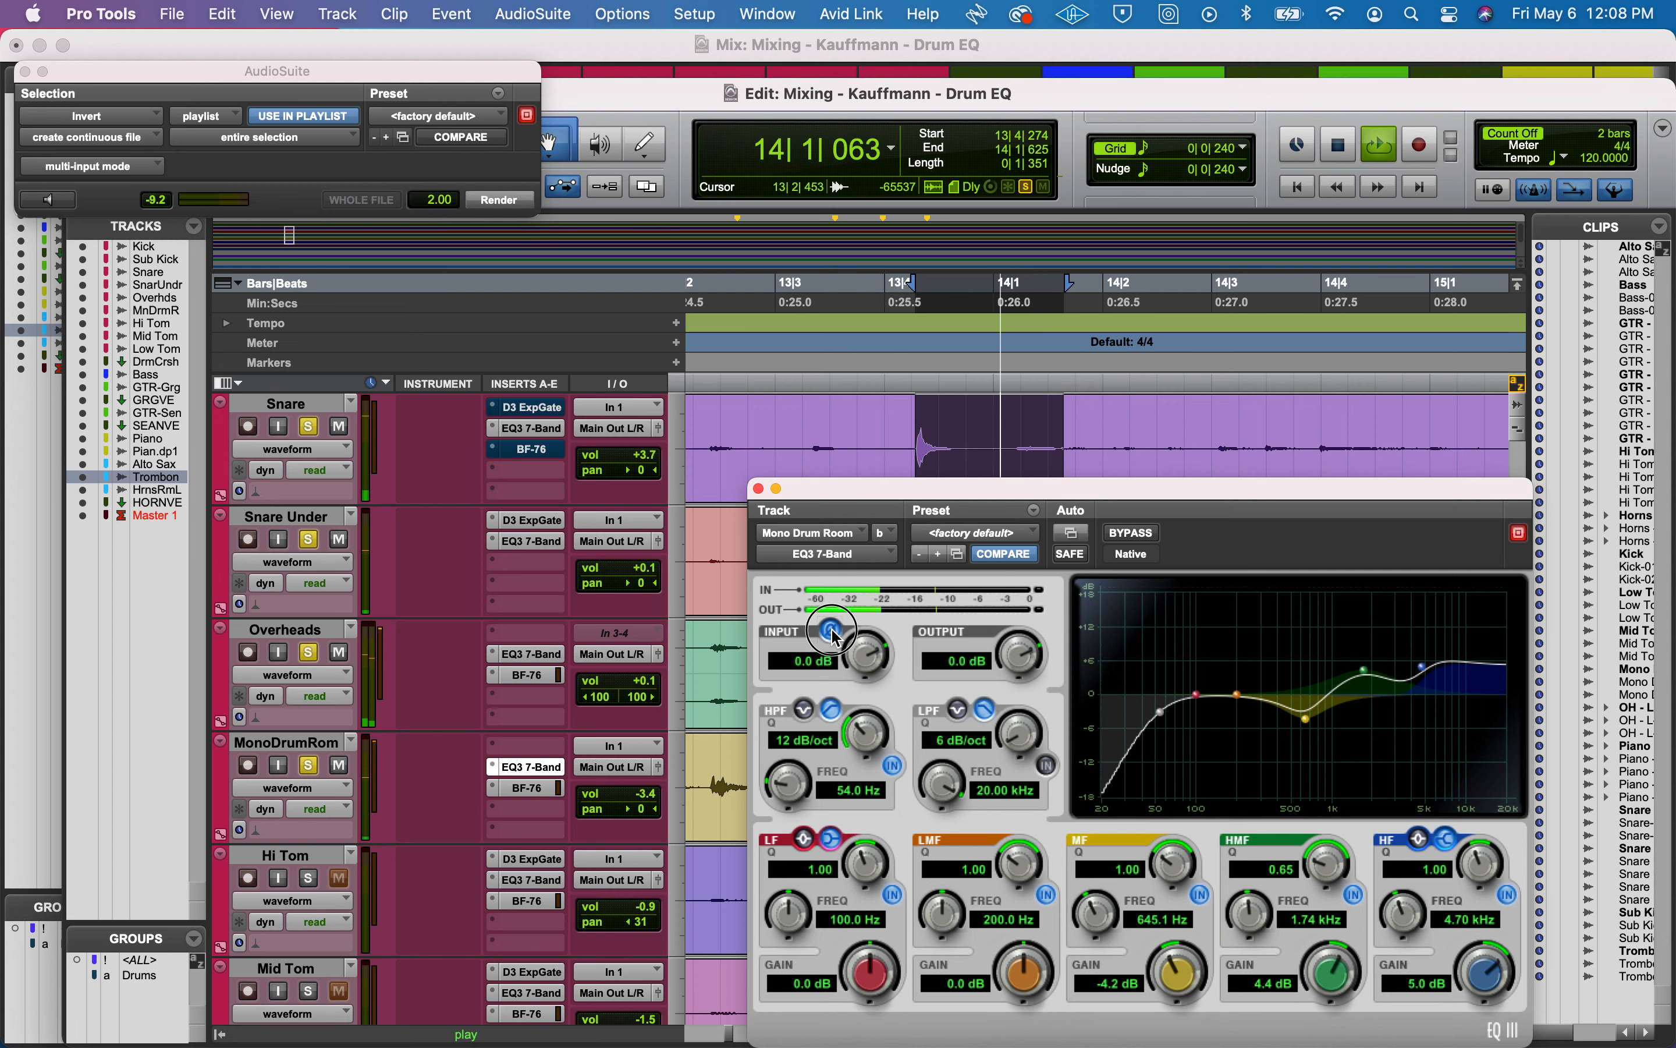
{"action": "left_click", "coordinate": [759, 489]}
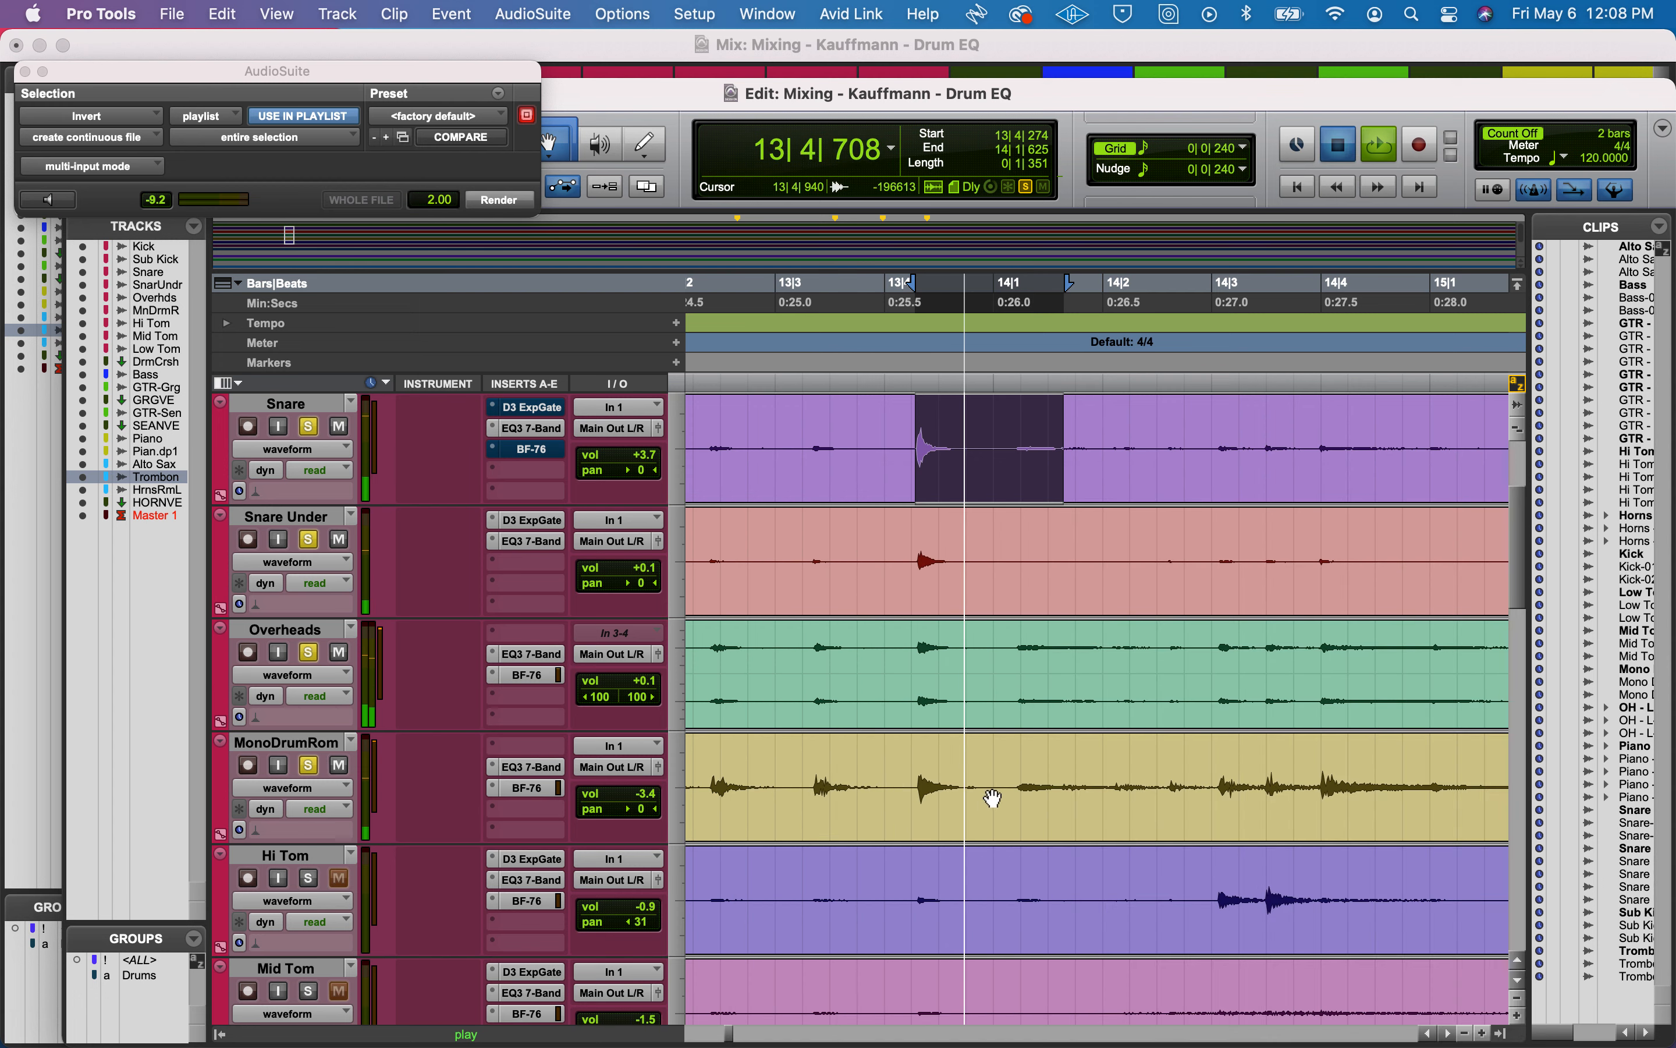
{"action": "key", "text": "space"}
Separate the Mono Drum Room clip at 13|4|292, just before the hit's waveform begins.
{"action": "left_click", "coordinate": [918, 773]}
{"action": "key", "text": "t"}
{"action": "key", "text": "t"}
{"action": "key", "text": "t"}
{"action": "key", "text": "t"}
{"action": "key", "text": "t"}
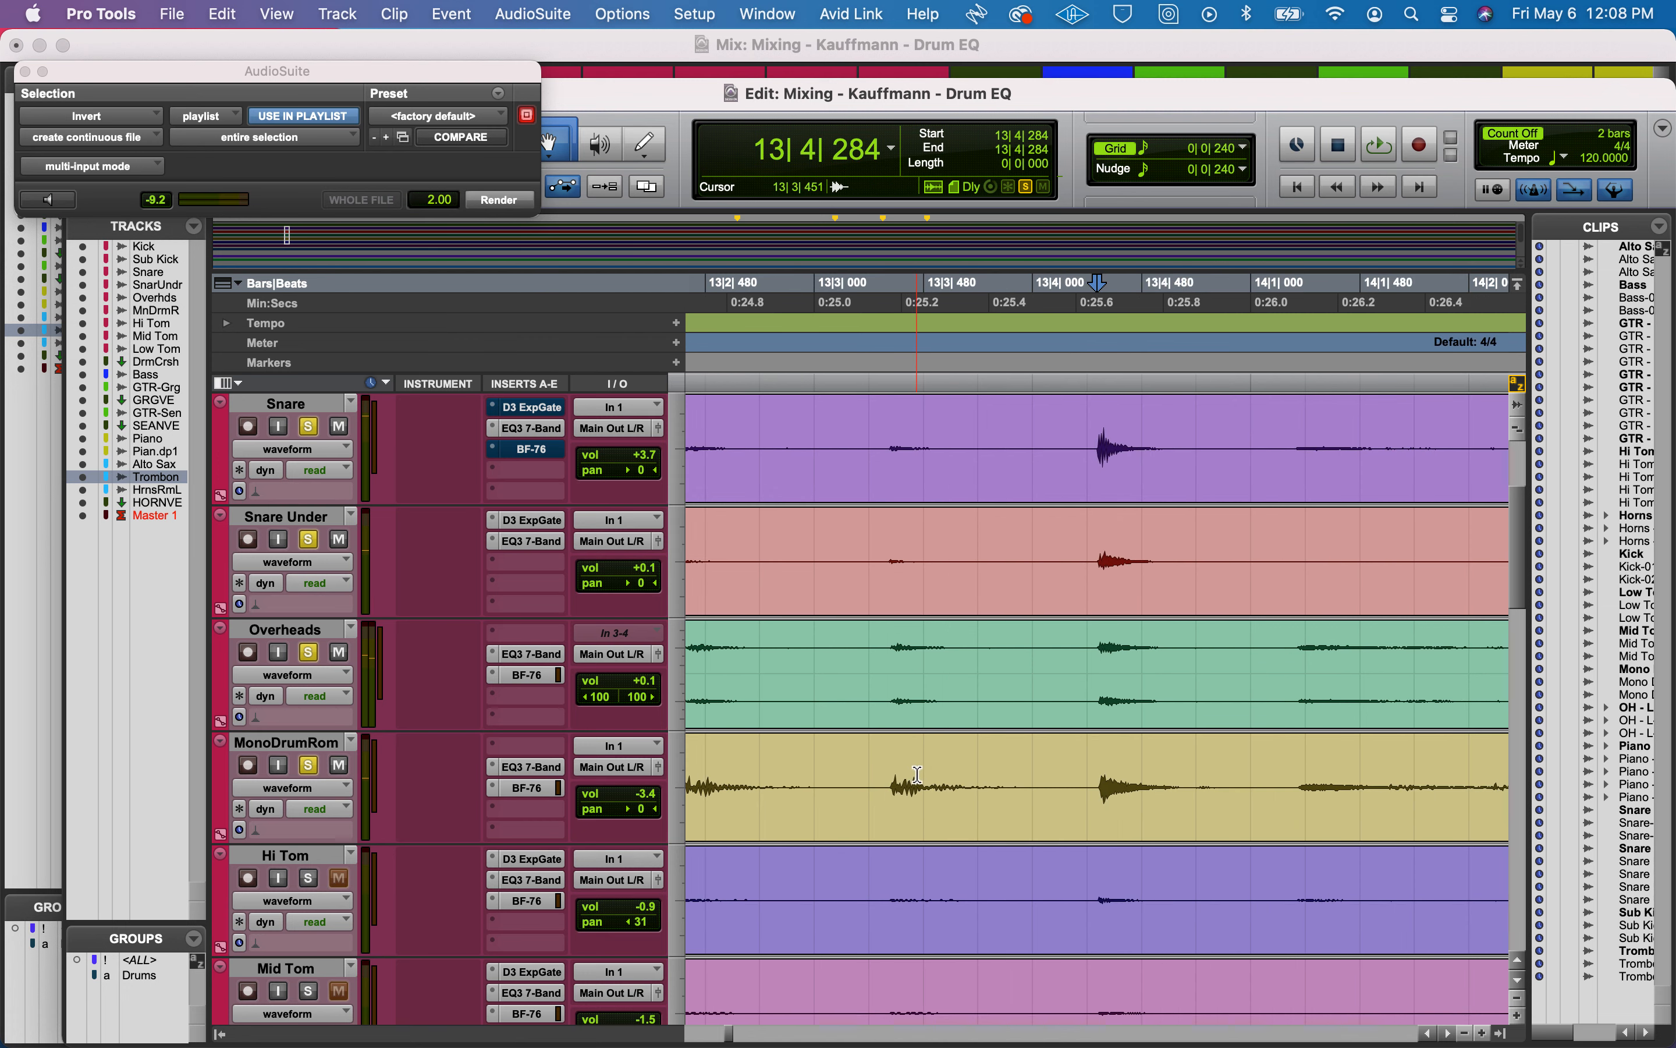
{"action": "key", "text": "t"}
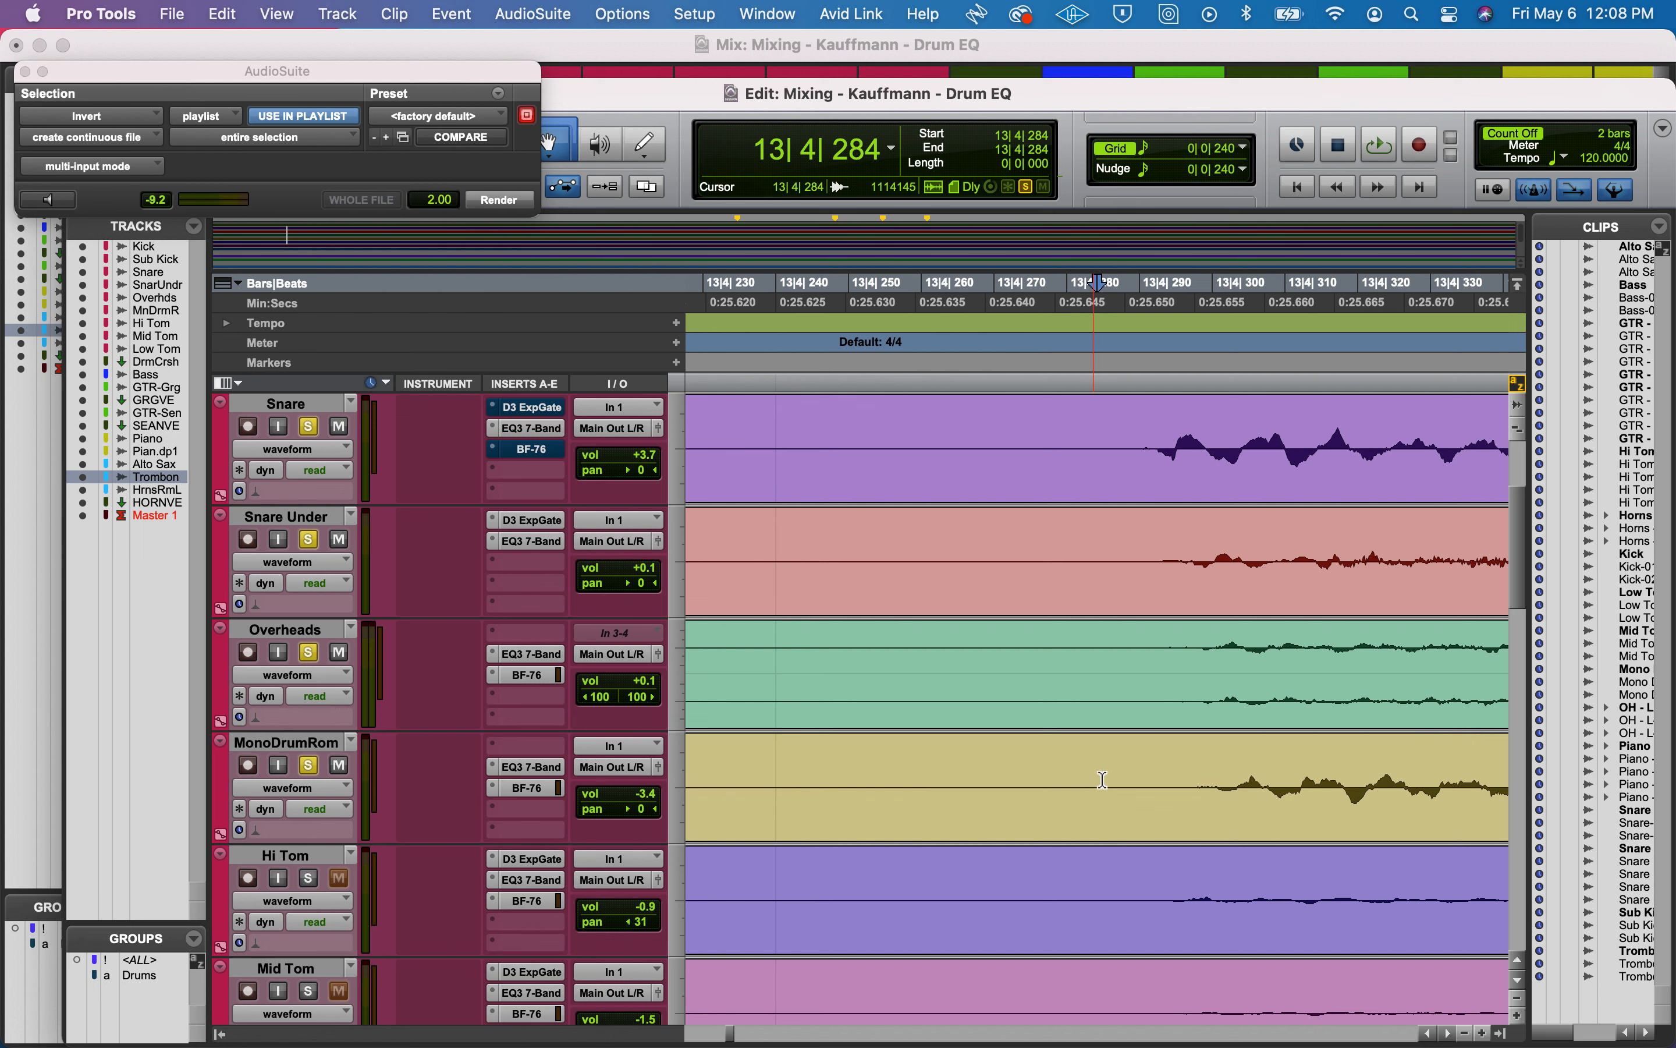
{"action": "left_click", "coordinate": [1158, 804]}
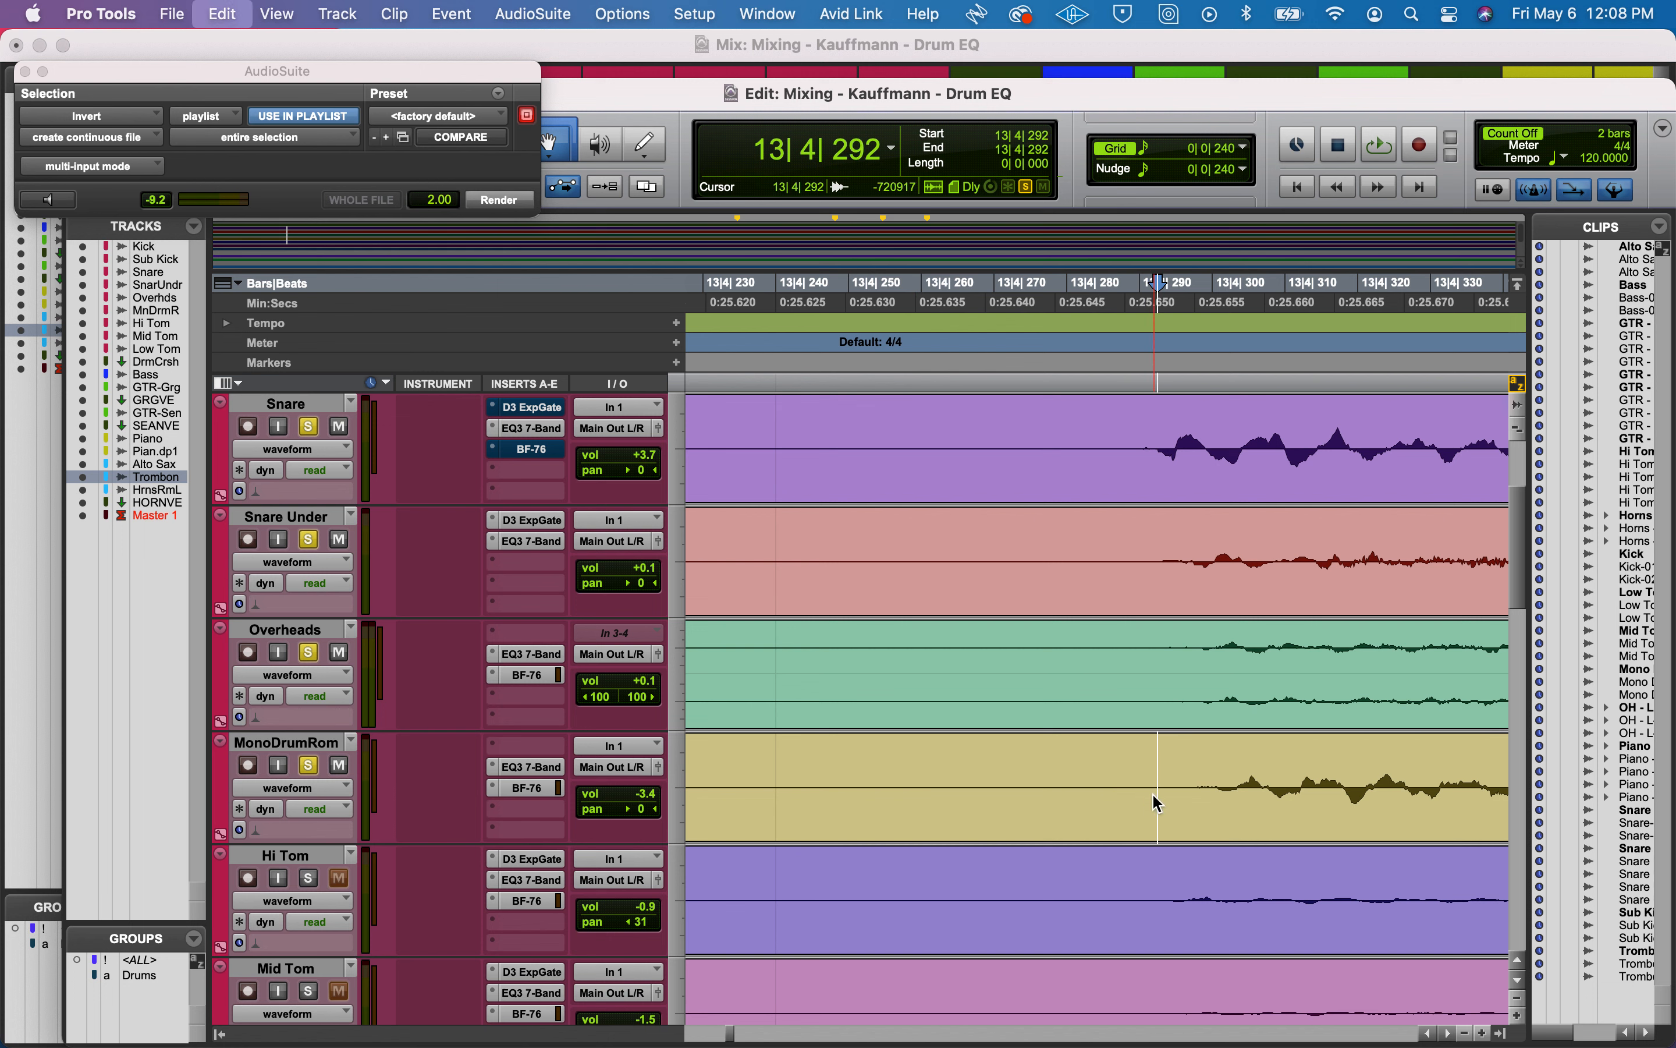
{"action": "key", "text": "super+e"}
Try deleting the Mono Drum Room audio before the split and sliding the remaining clip slightly earlier, and undo both edits.
{"action": "key", "text": "shift+Return"}
{"action": "key", "text": "Delete"}
{"action": "left_click_drag", "start_coordinate": [1184, 815], "coordinate": [1167, 812]}
{"action": "key", "text": "super+z"}
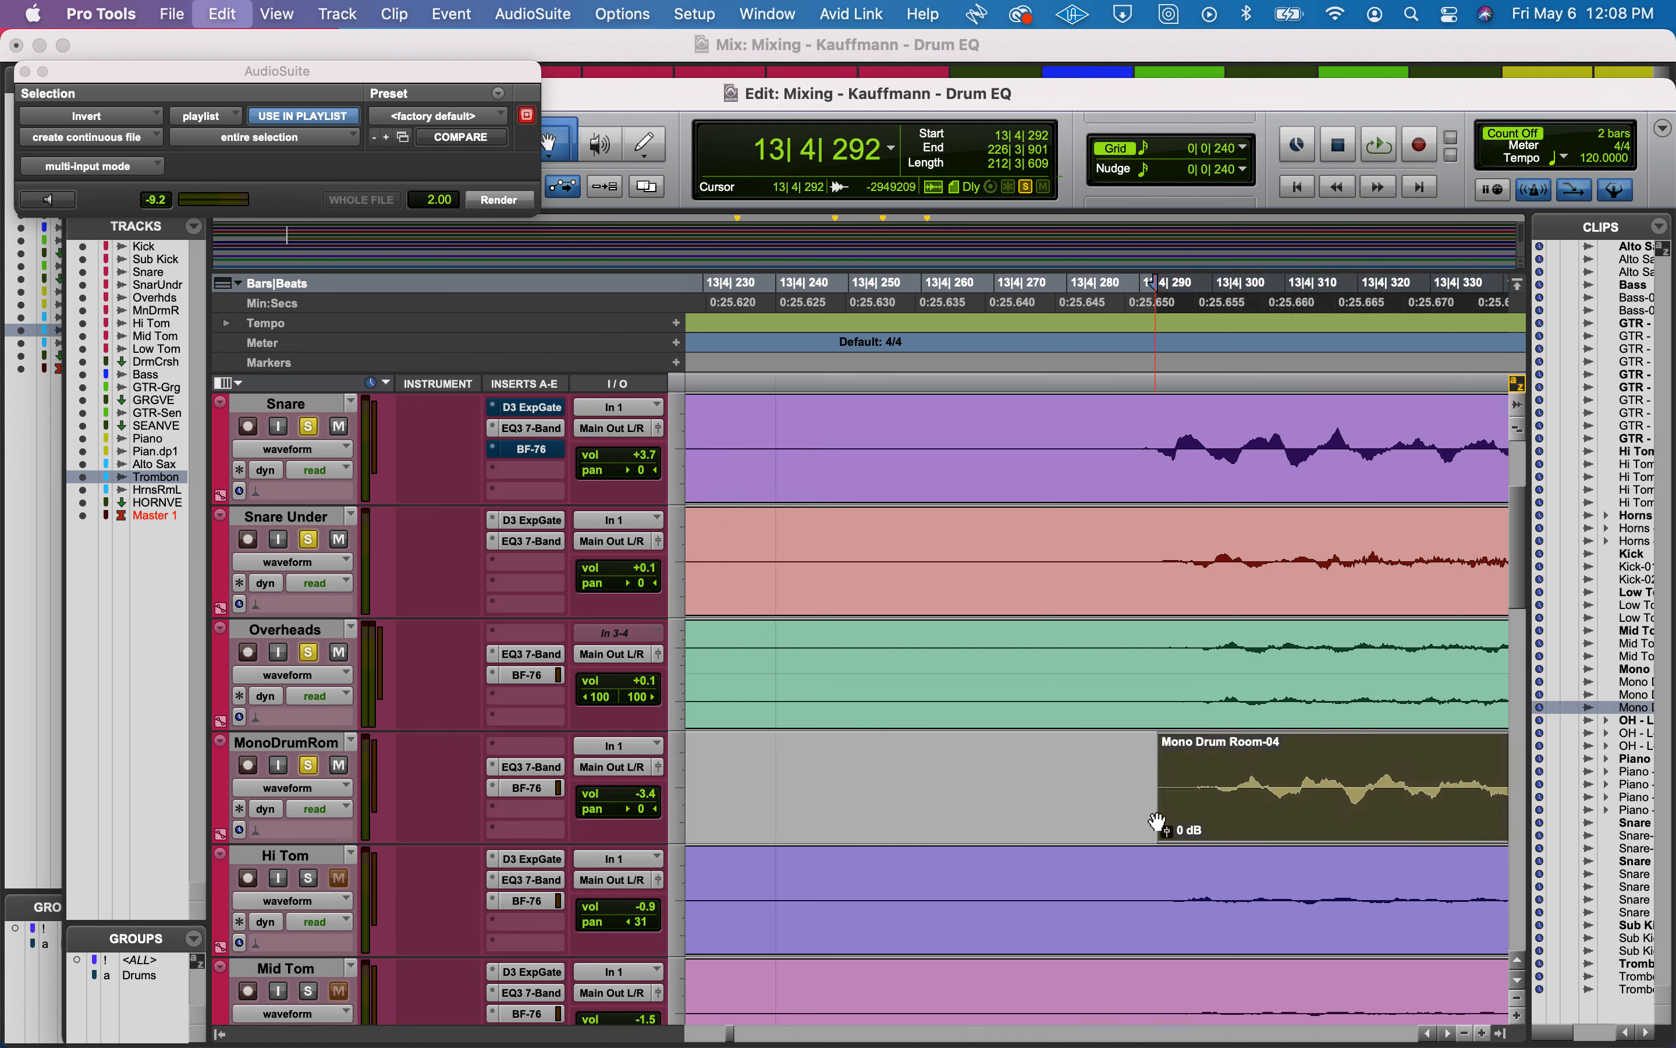
{"action": "key", "text": "super+z"}
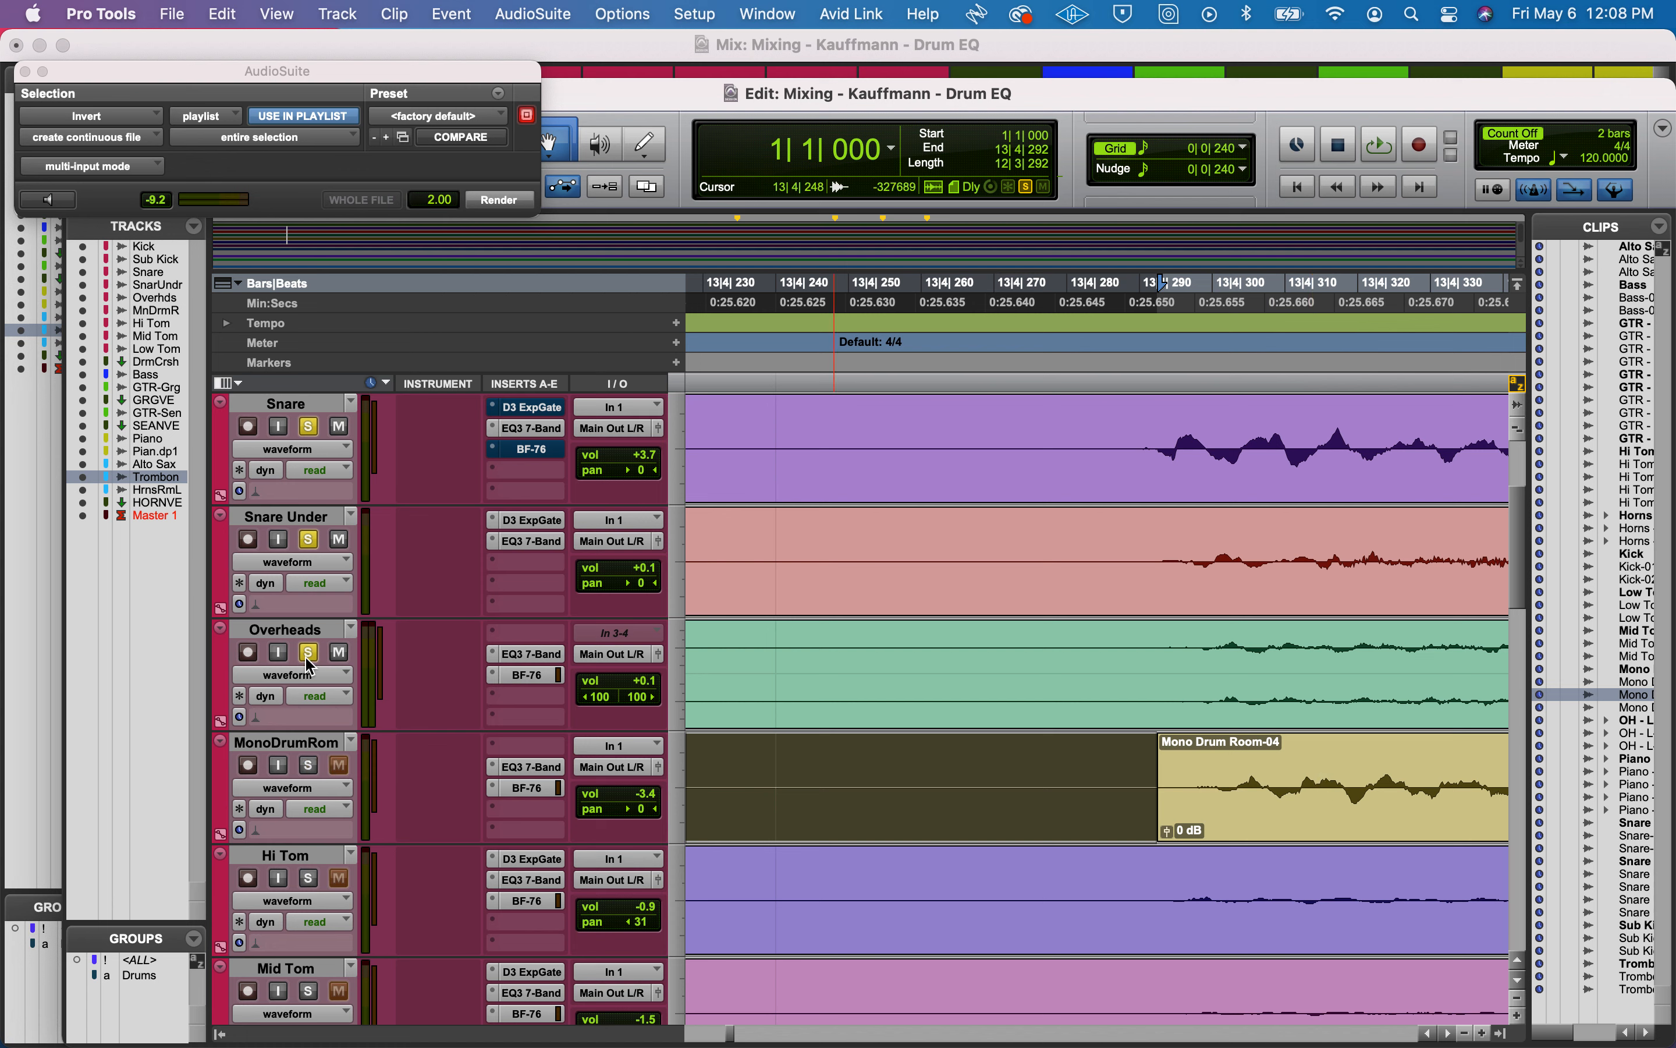
Clear the remaining drum solos and switch to the Mix window, closing the AudioSuite Invert window.
{"action": "left_click", "coordinate": [311, 434]}
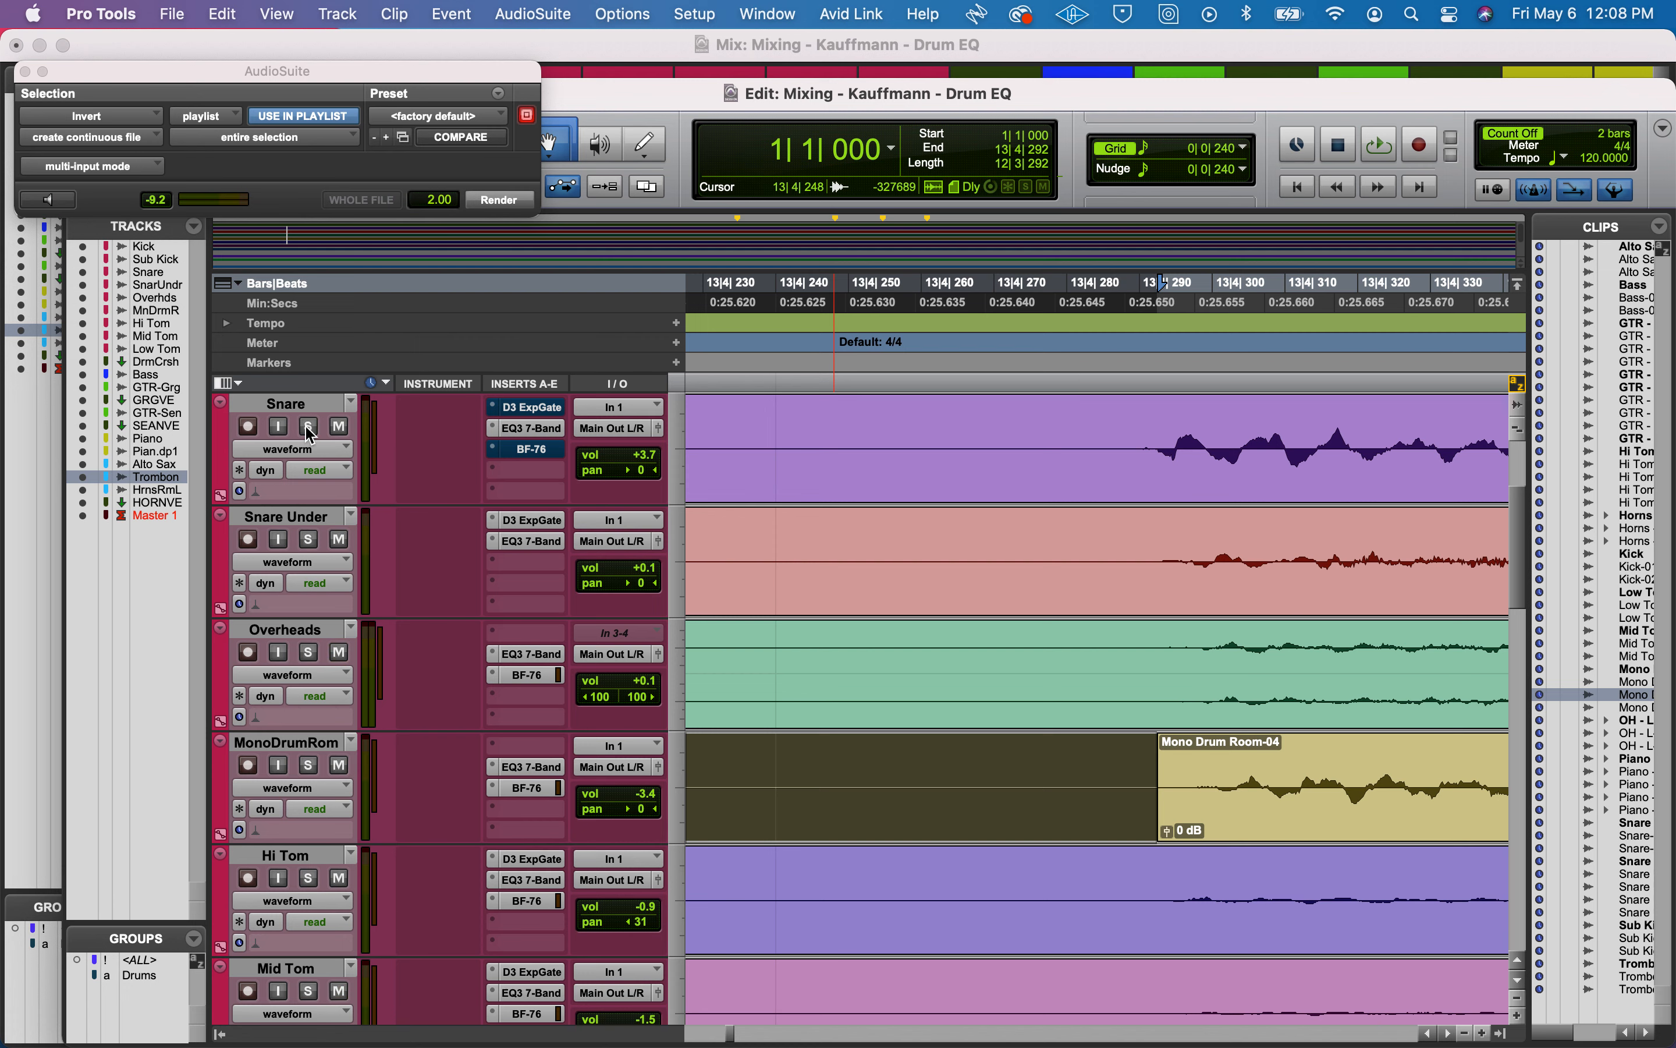
{"action": "key", "text": "super+equal"}
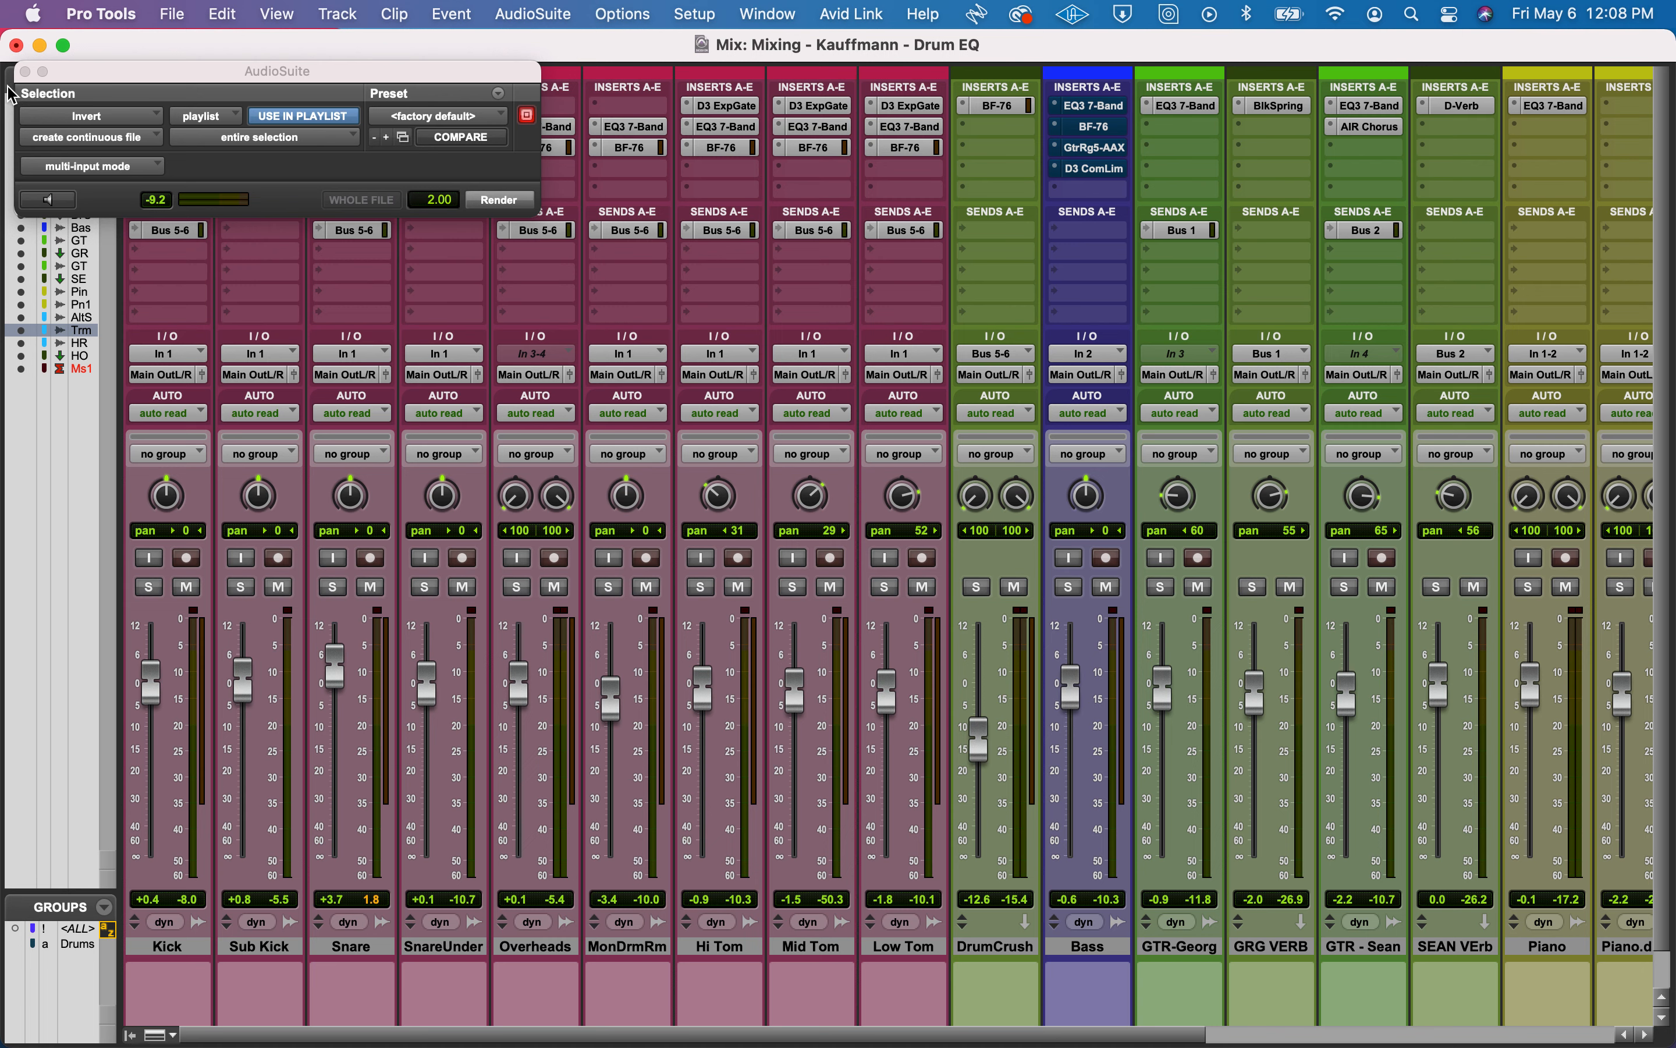
{"action": "left_click", "coordinate": [25, 71]}
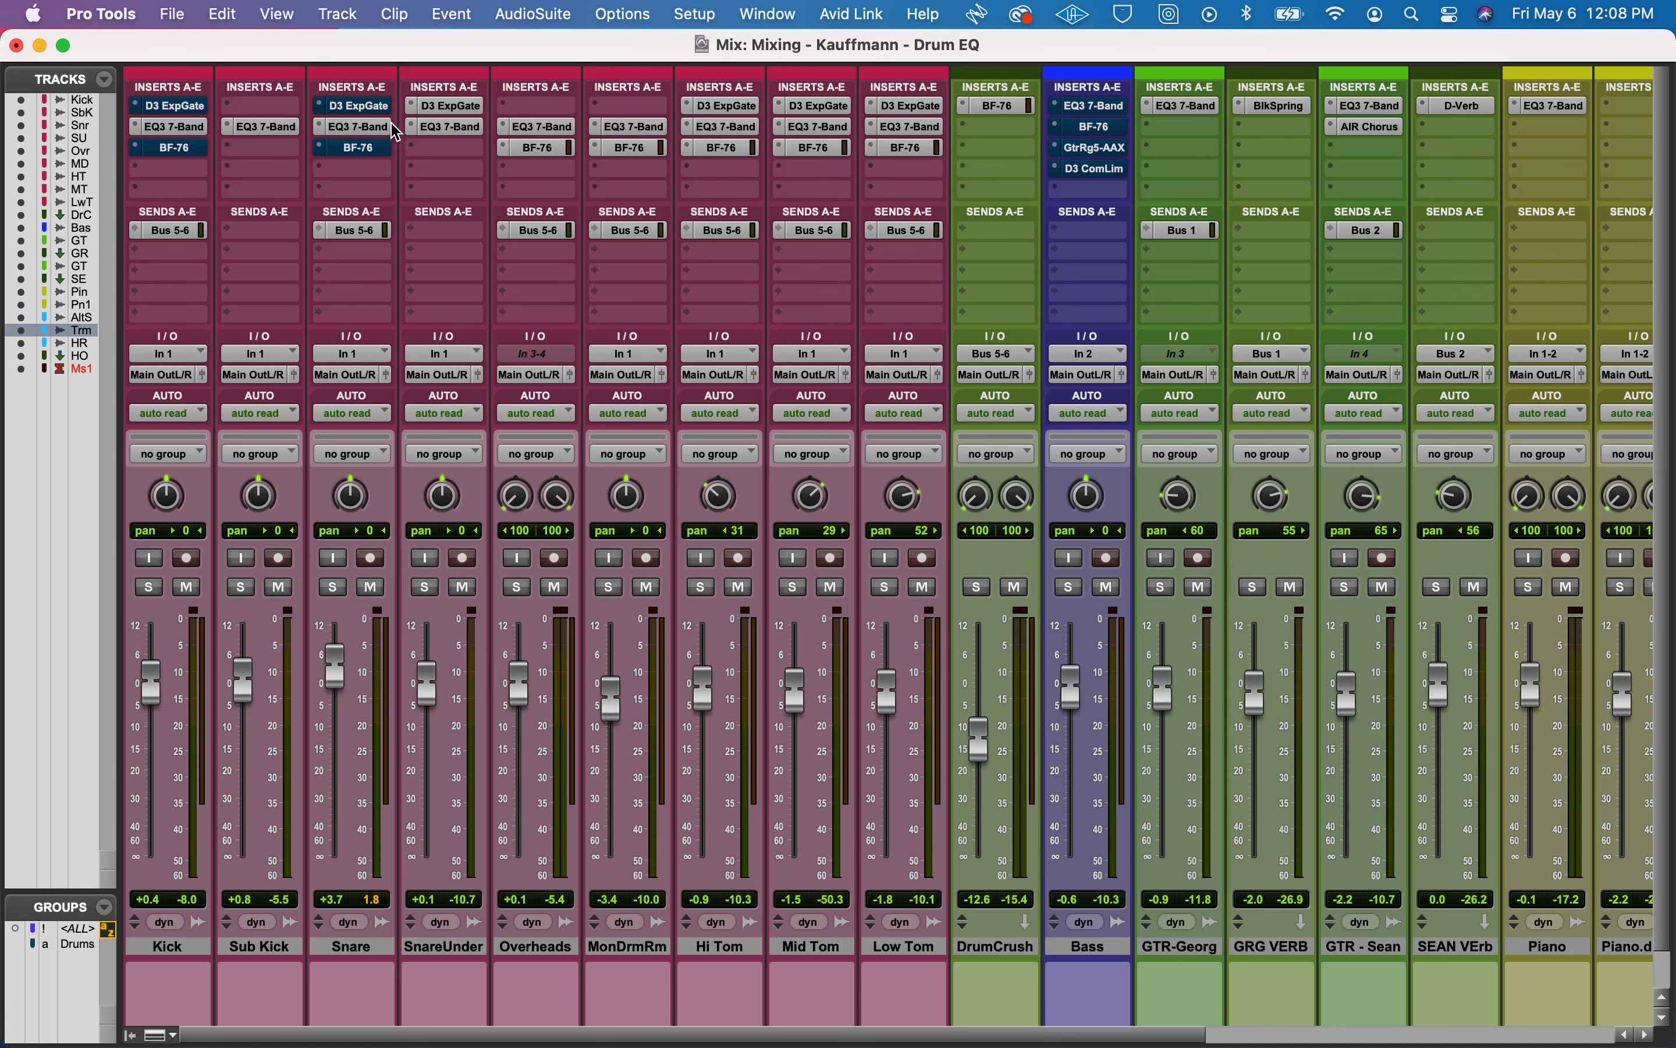
Compare the EQ3 7-Band curves and settings of Snare and Snare Under.
{"action": "left_click", "coordinate": [375, 126]}
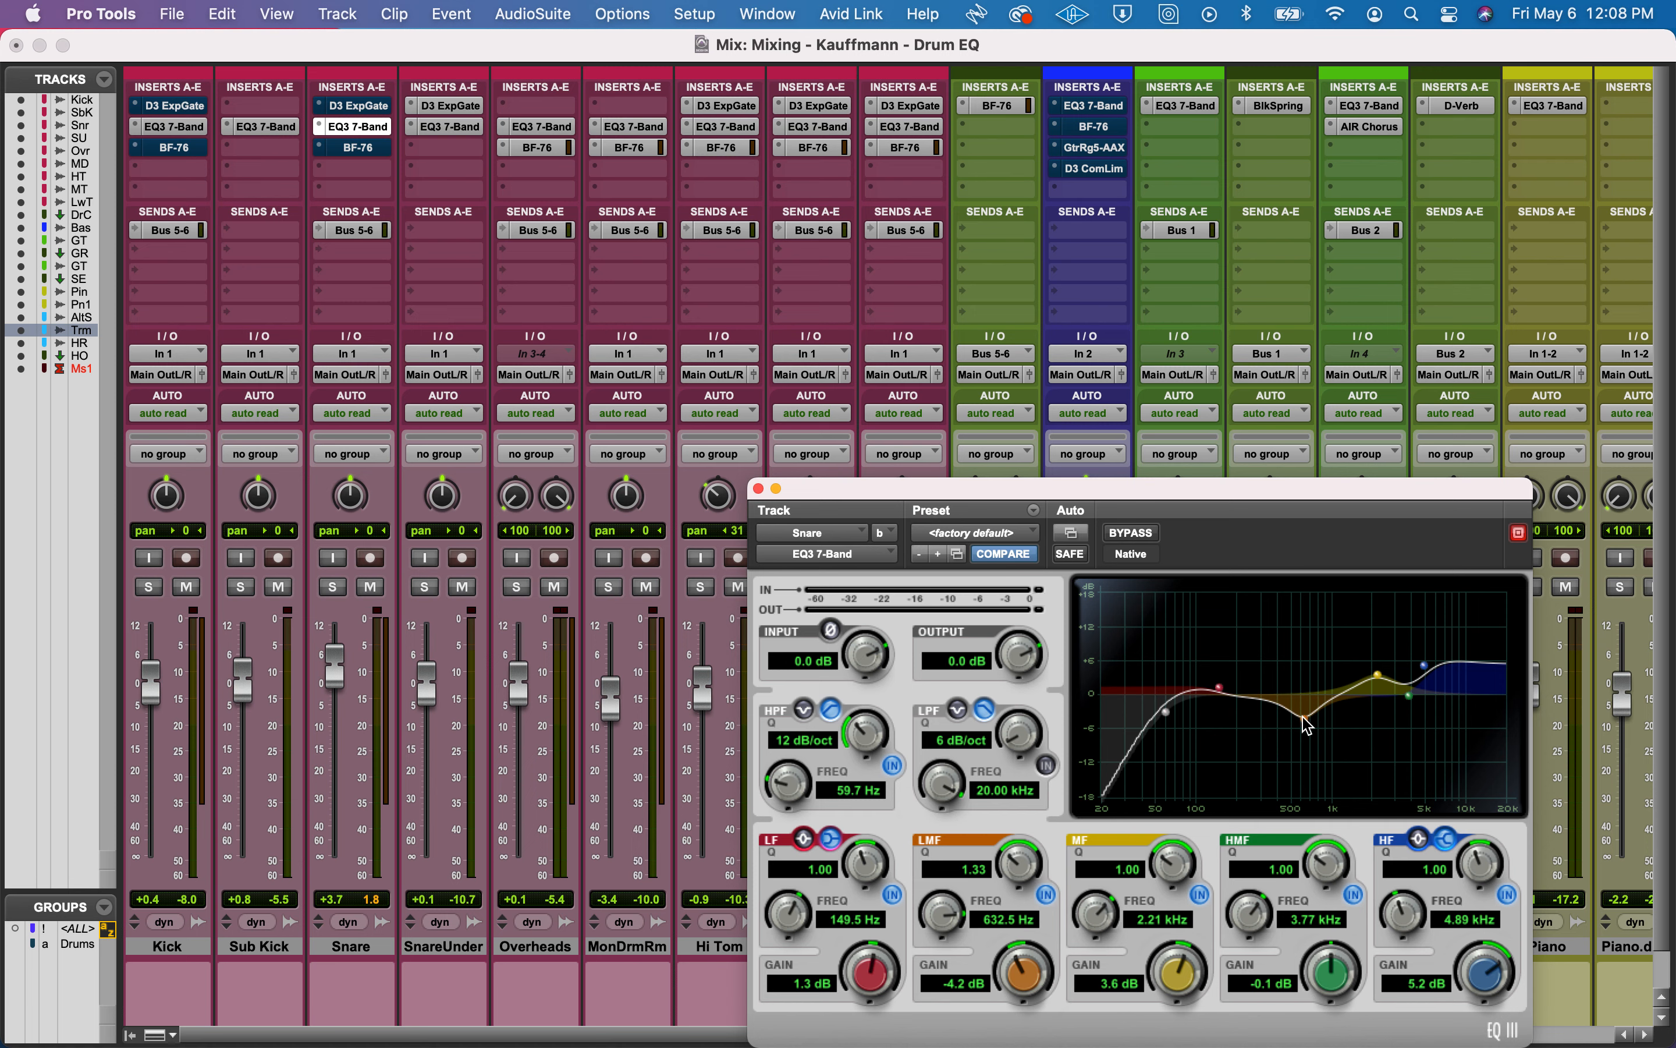
{"action": "left_click", "coordinate": [443, 128]}
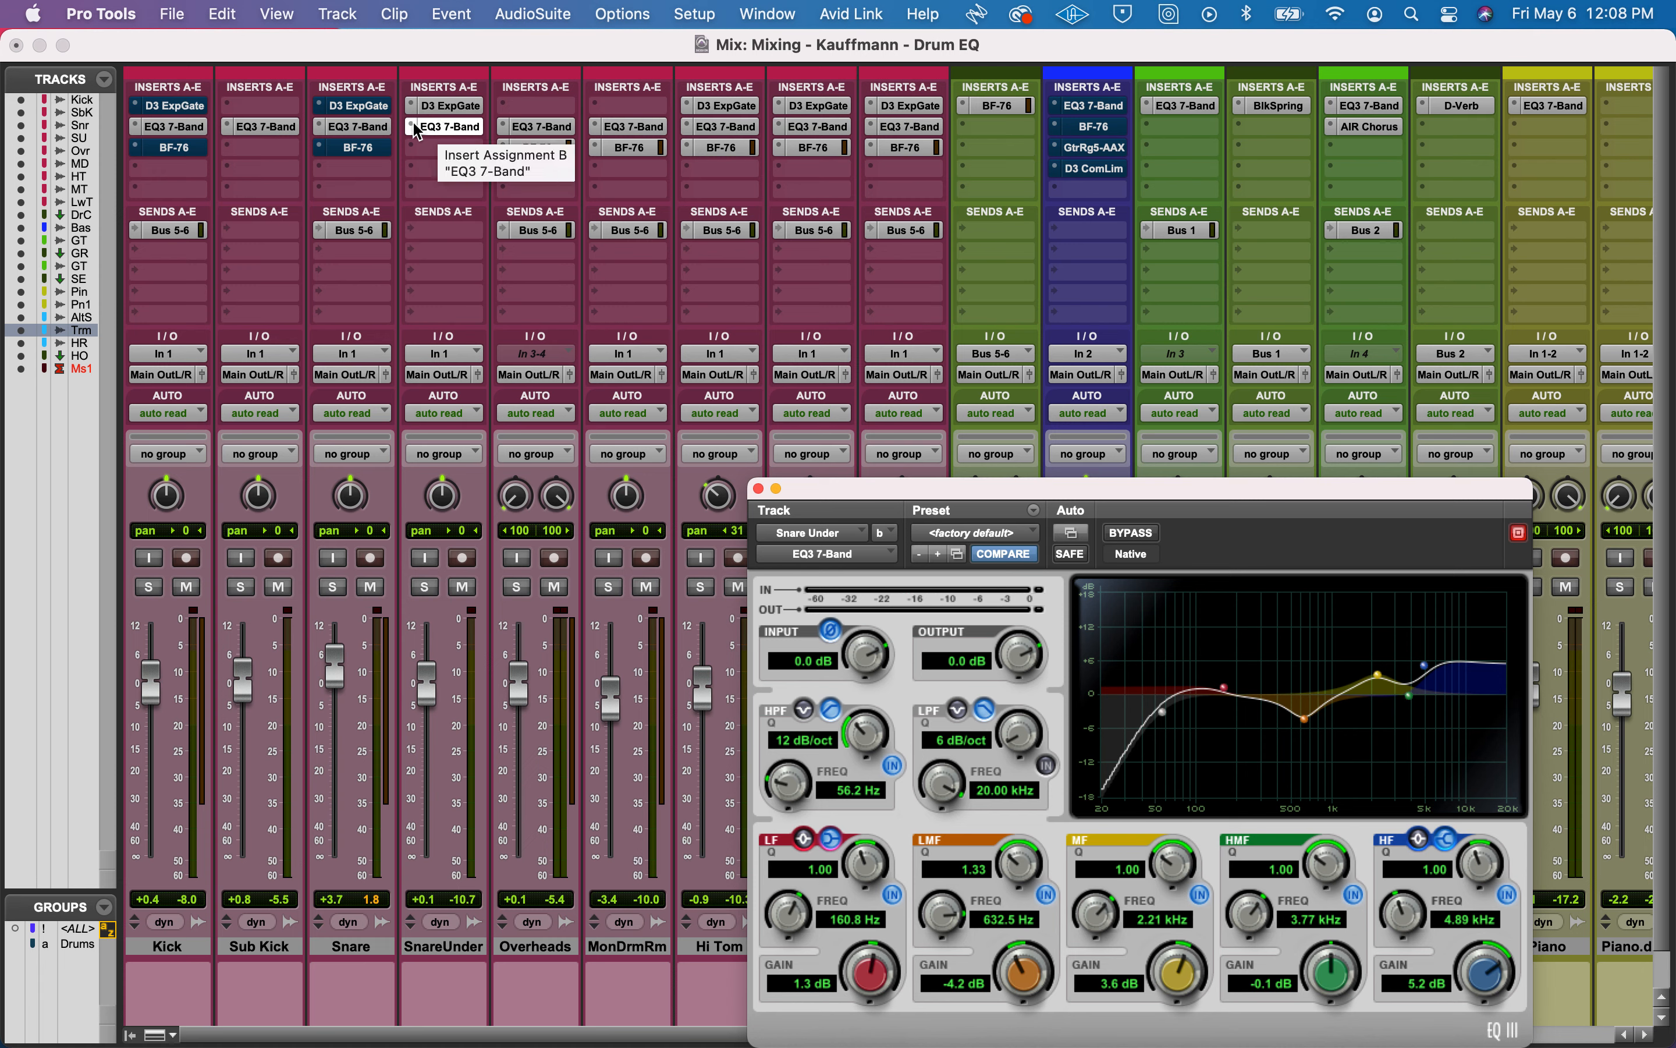
{"action": "left_click", "coordinate": [374, 127]}
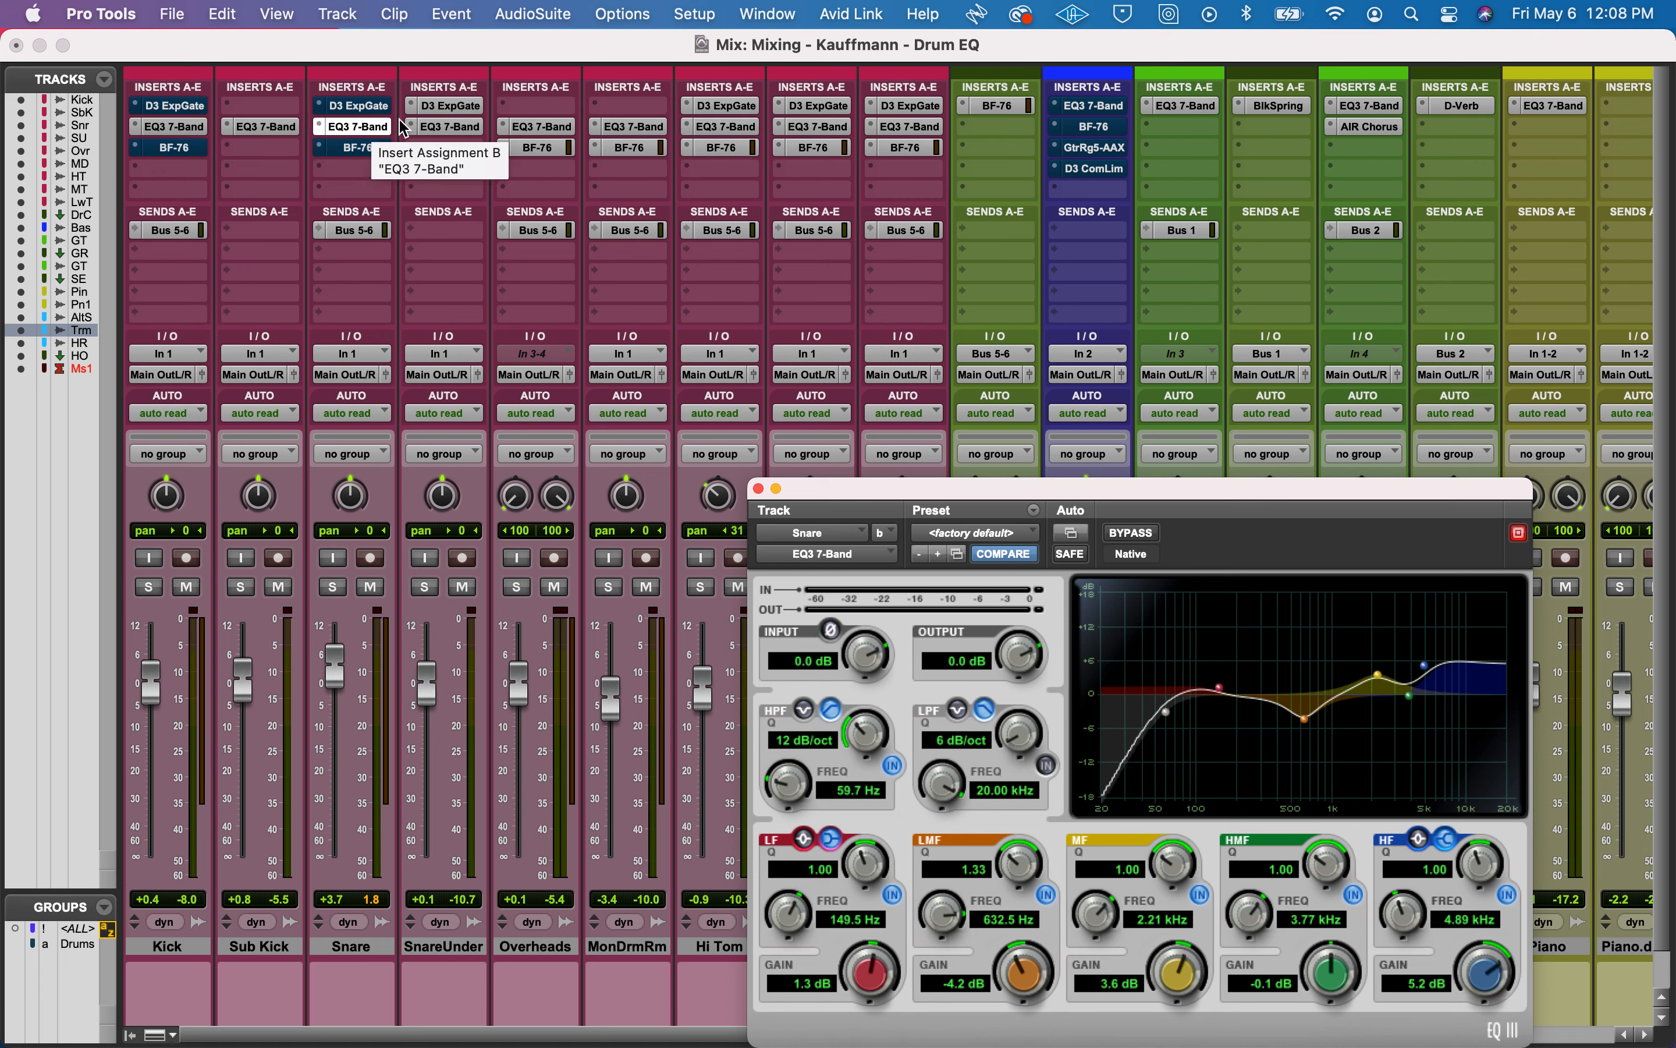
{"action": "left_click", "coordinate": [431, 125]}
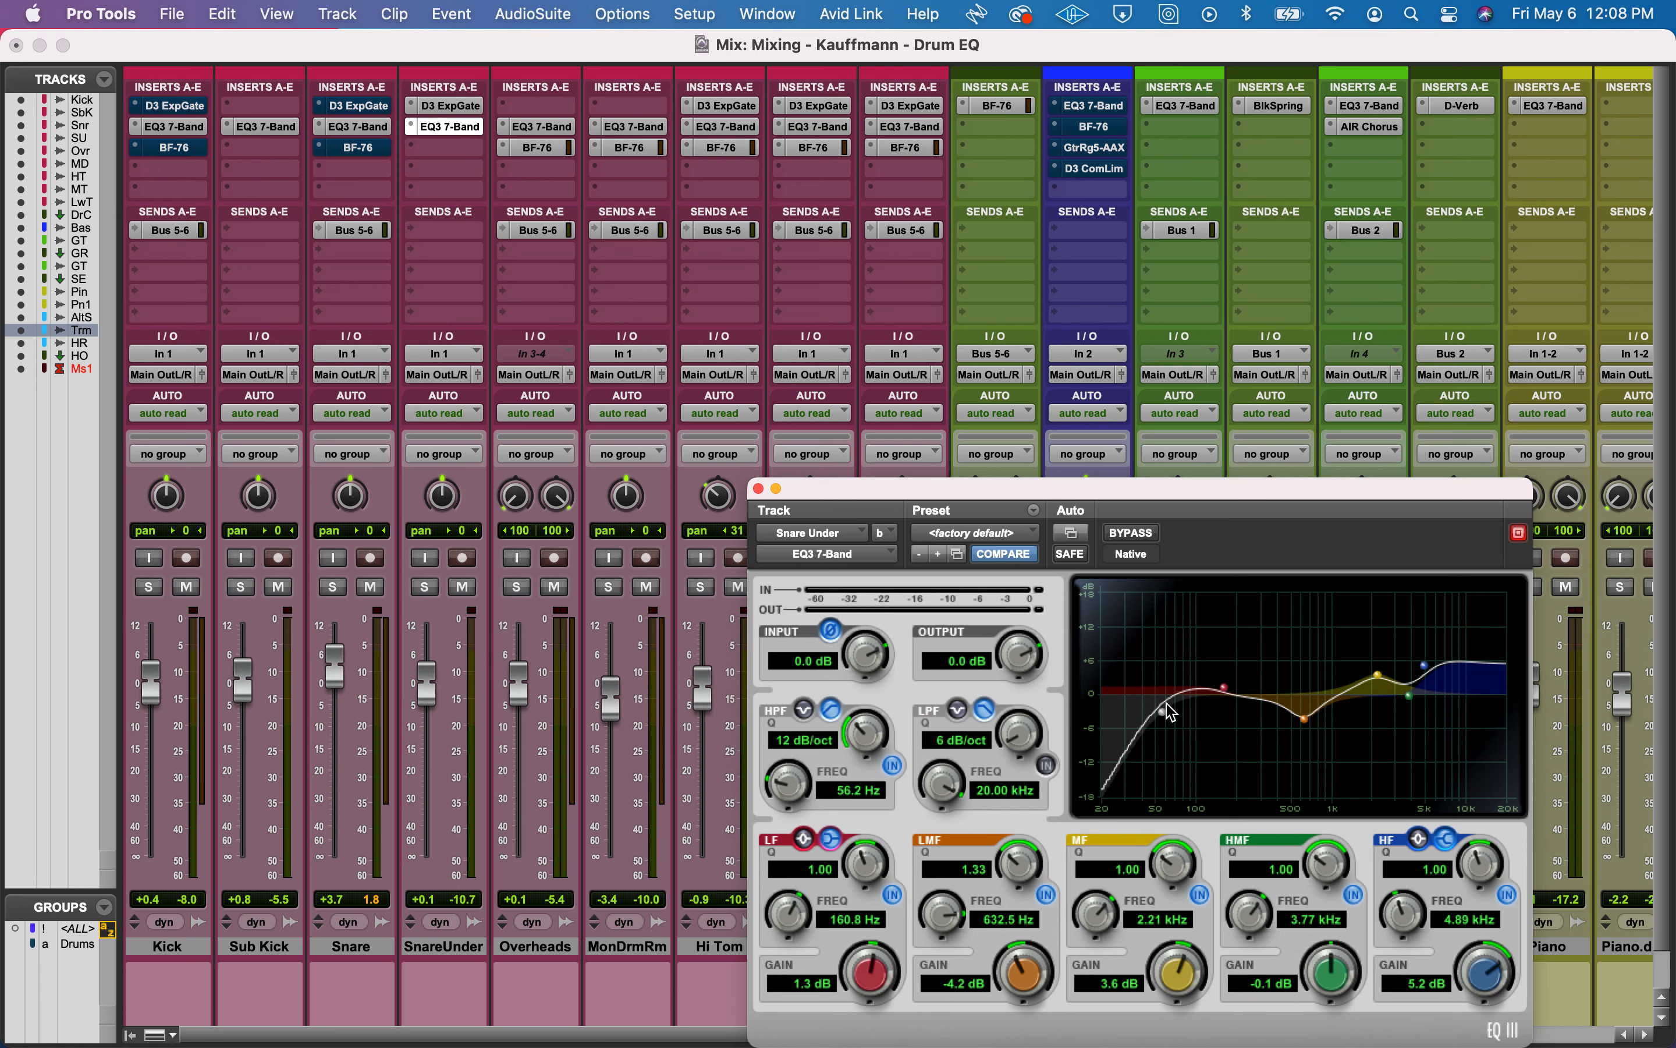
Open the Overheads EQ3 7-Band, solo Overheads, and play the track from 5|4|724 in the Edit window.
{"action": "left_click", "coordinate": [536, 128]}
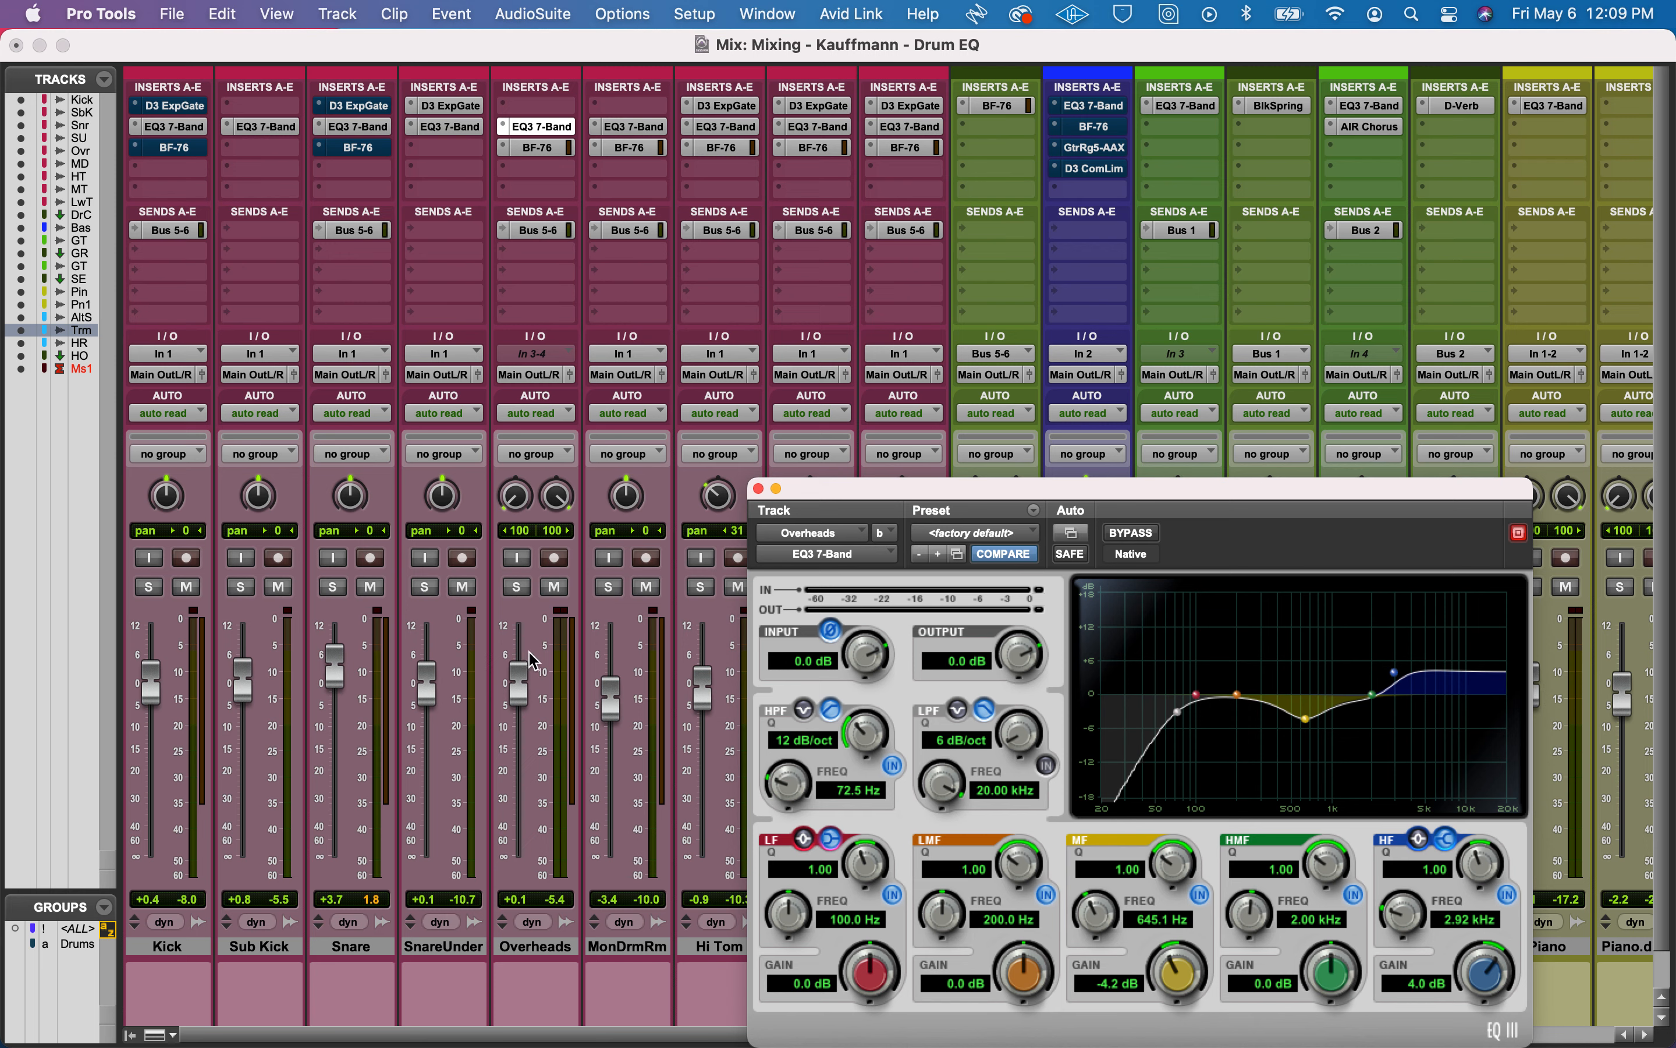
{"action": "left_click", "coordinate": [518, 587]}
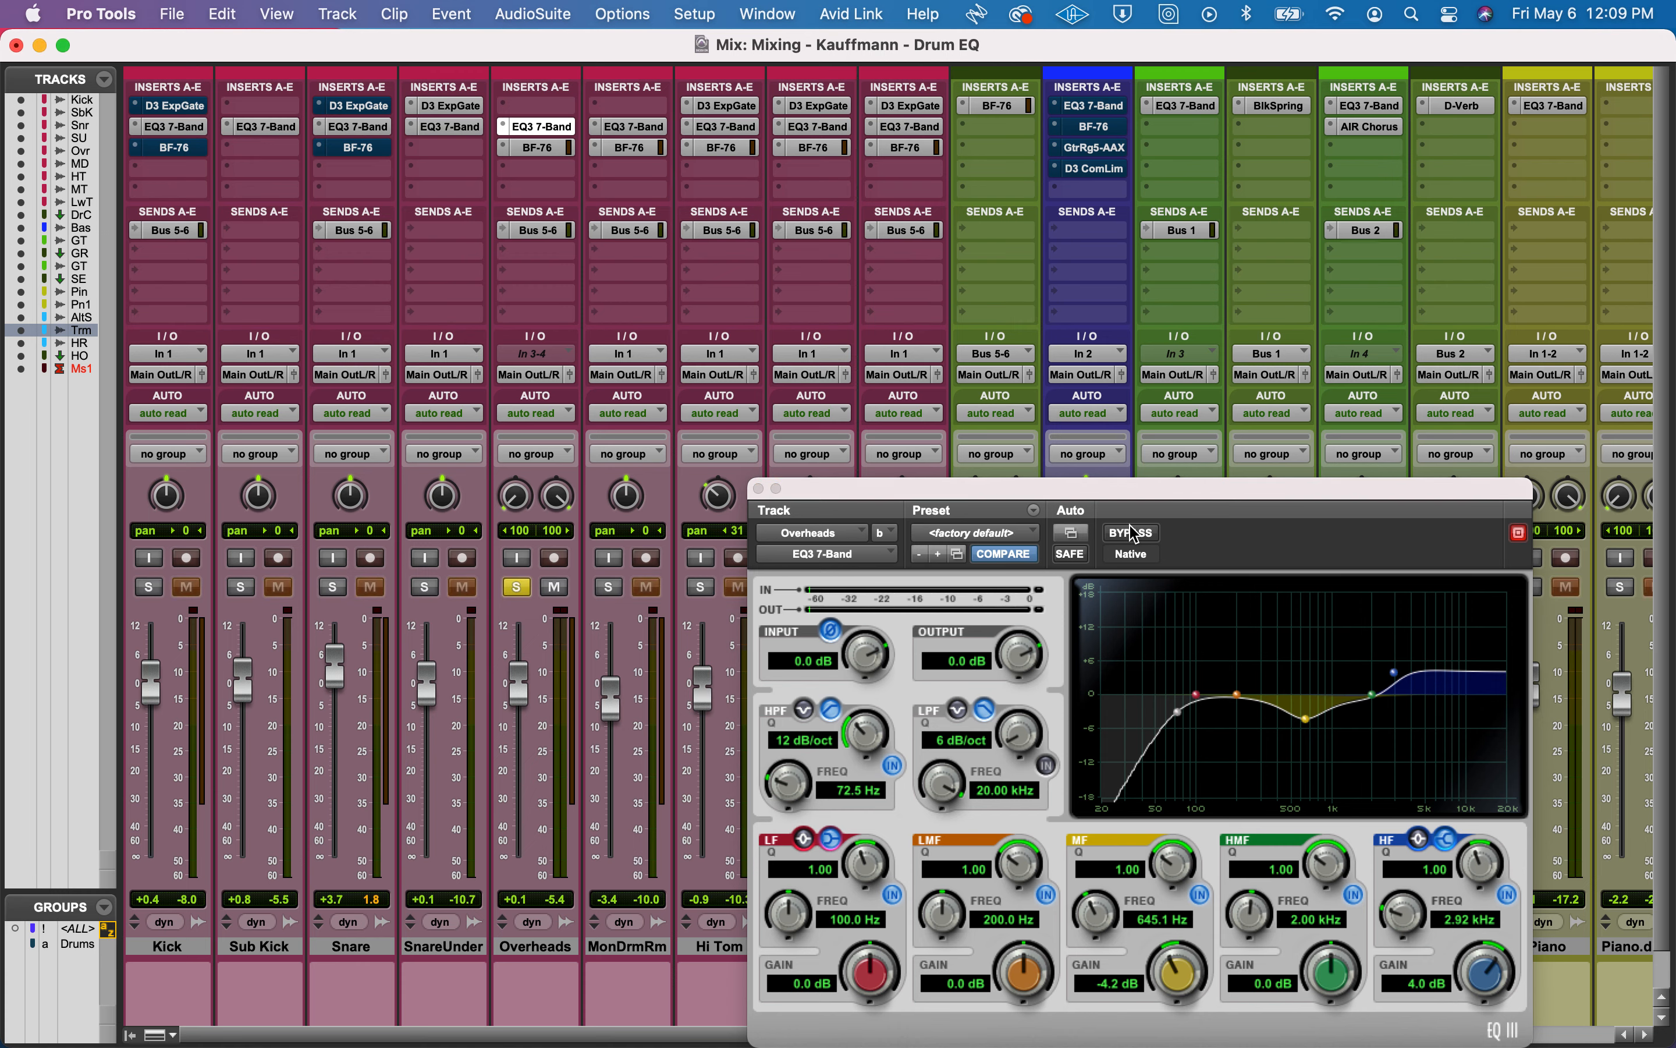
{"action": "key", "text": "super+equal"}
{"action": "key", "text": "r"}
{"action": "key", "text": "r"}
{"action": "key", "text": "r"}
{"action": "key", "text": "r"}
{"action": "key", "text": "r"}
{"action": "key", "text": "r"}
{"action": "key", "text": "r"}
{"action": "key", "text": "r"}
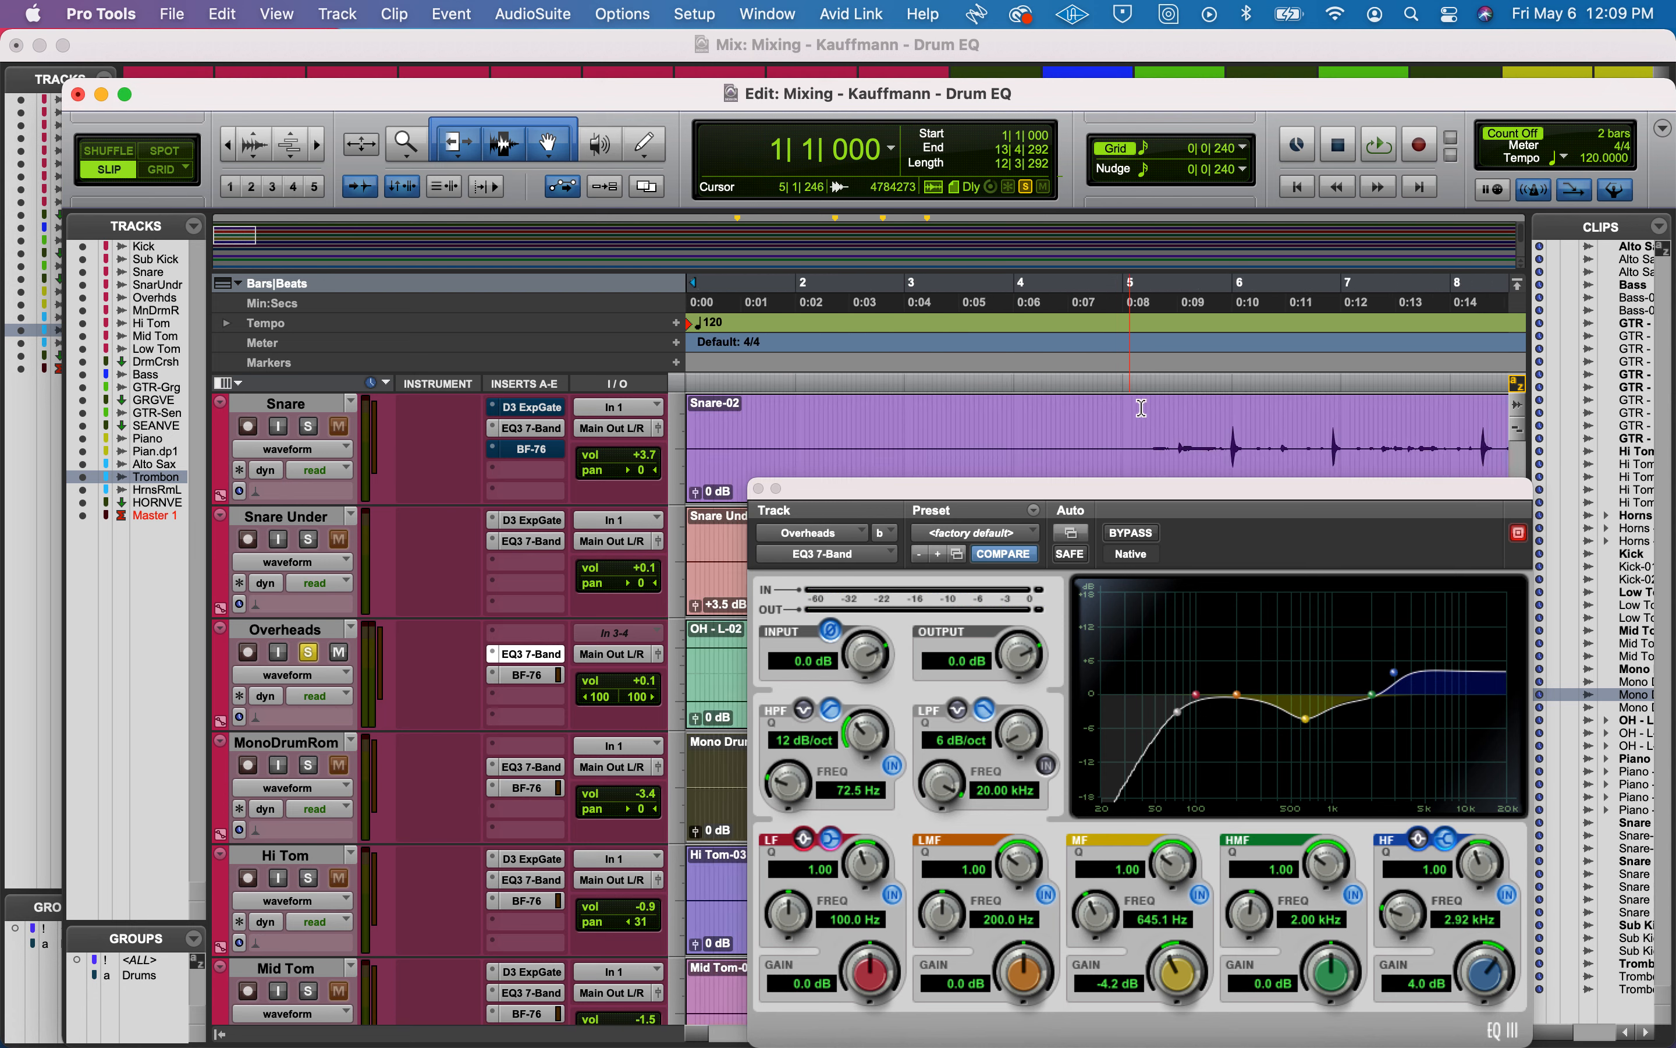
{"action": "left_click", "coordinate": [1225, 382]}
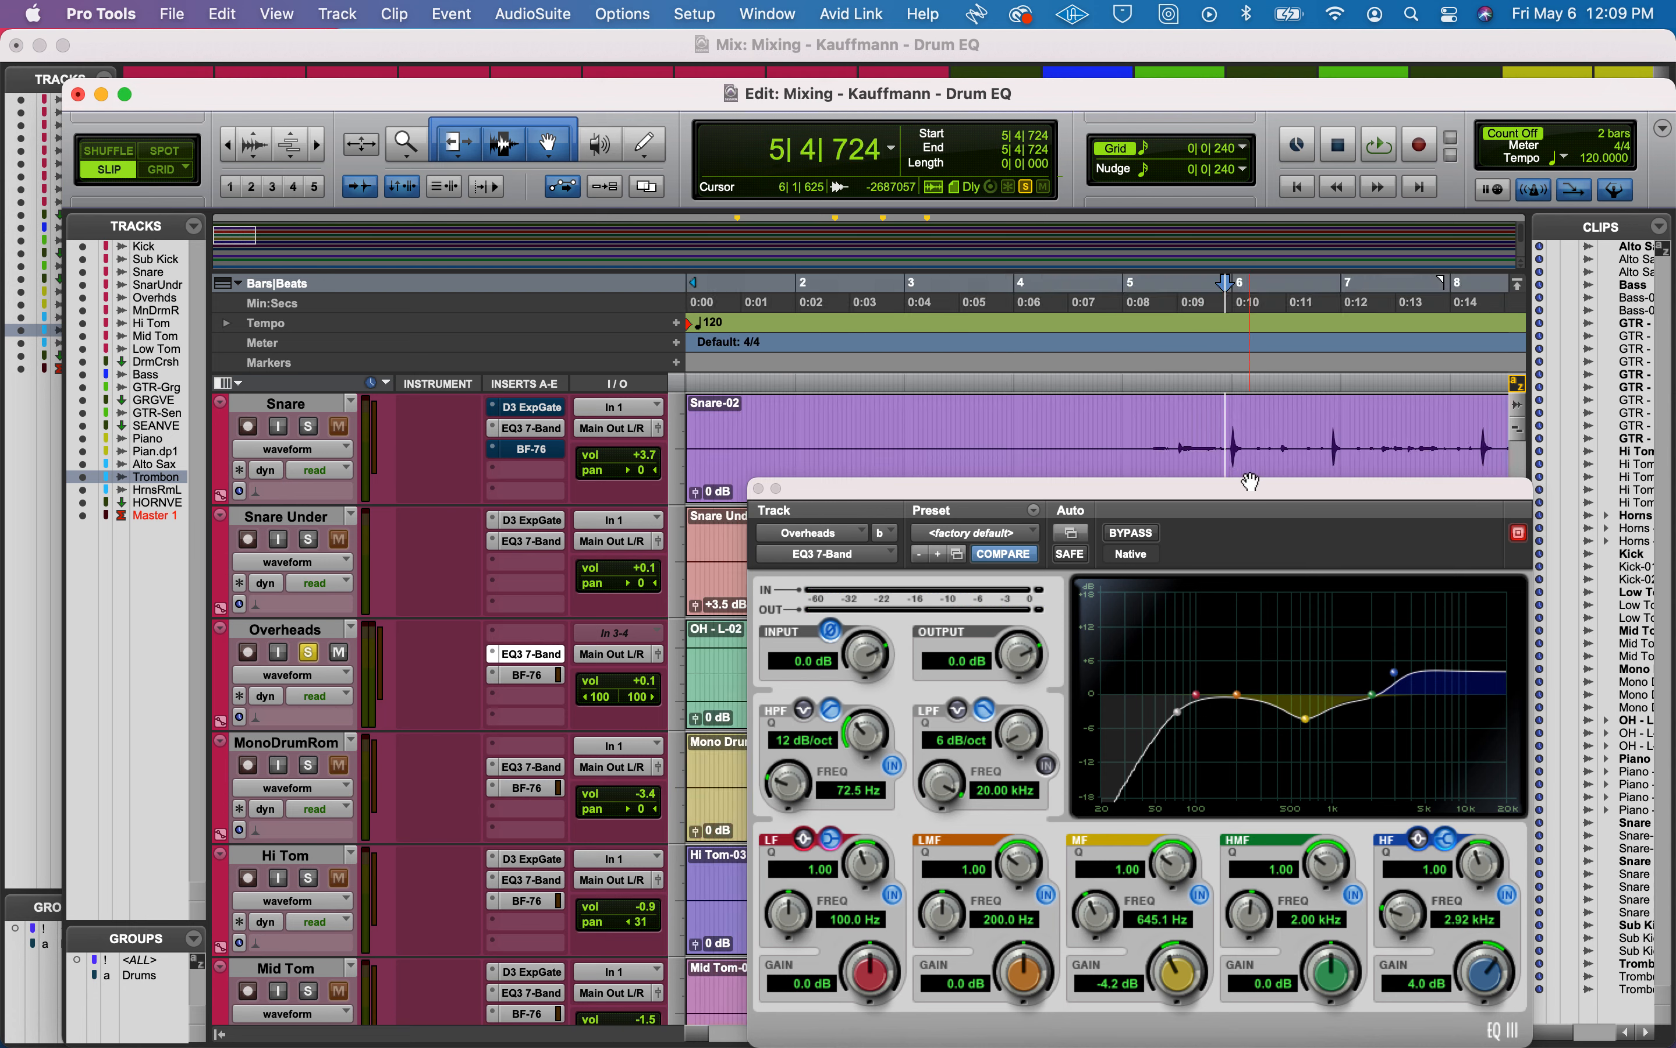
{"action": "key", "text": "space"}
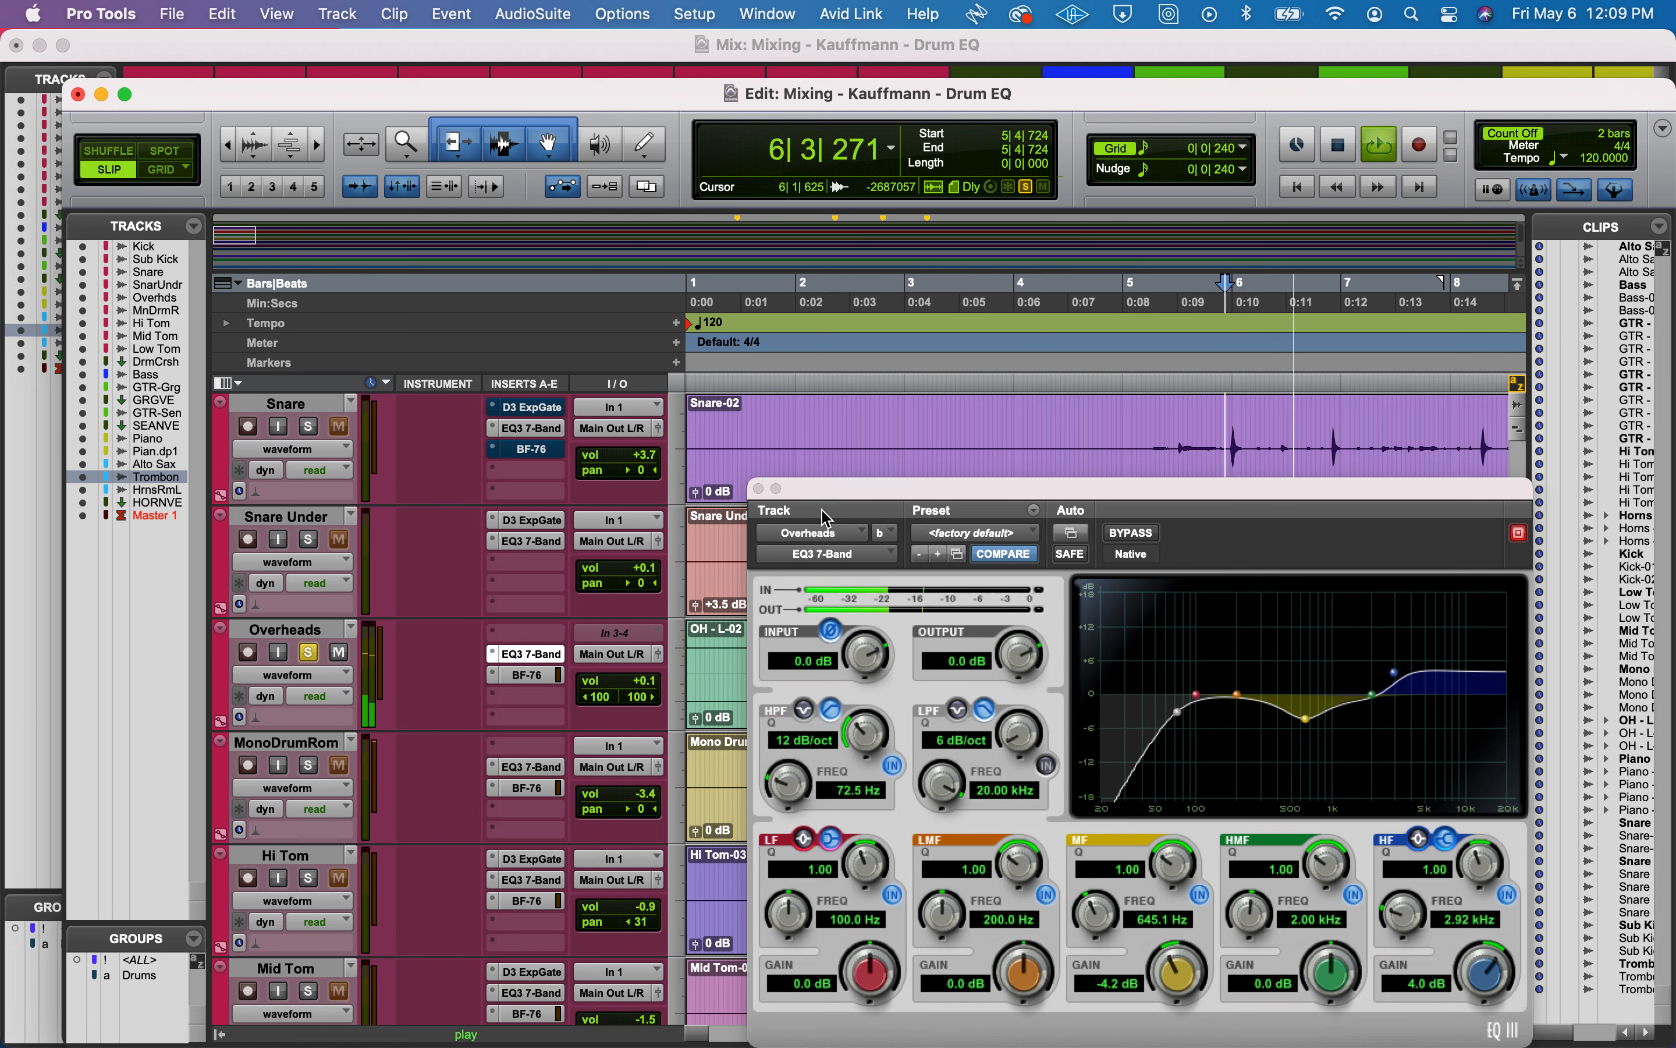
Compare Overheads with its EQ bypassed and active during playback, and close the EQ with playback stopped.
{"action": "left_click", "coordinate": [1132, 534]}
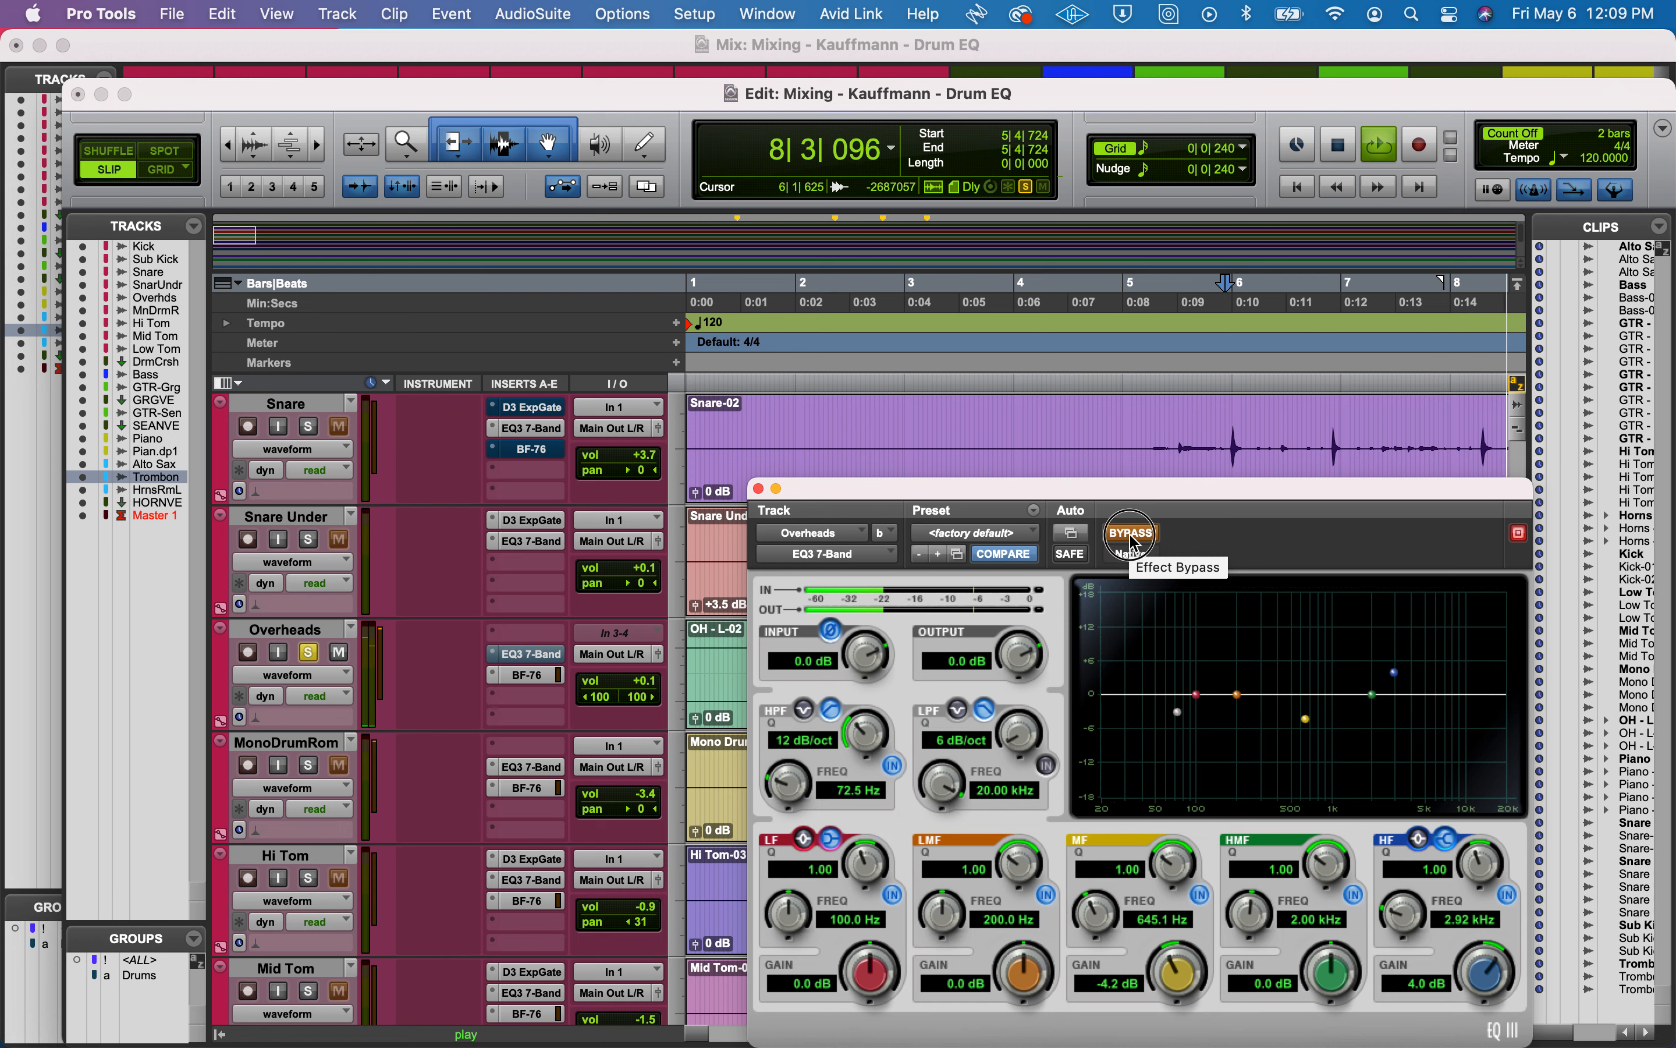
{"action": "left_click", "coordinate": [1132, 534]}
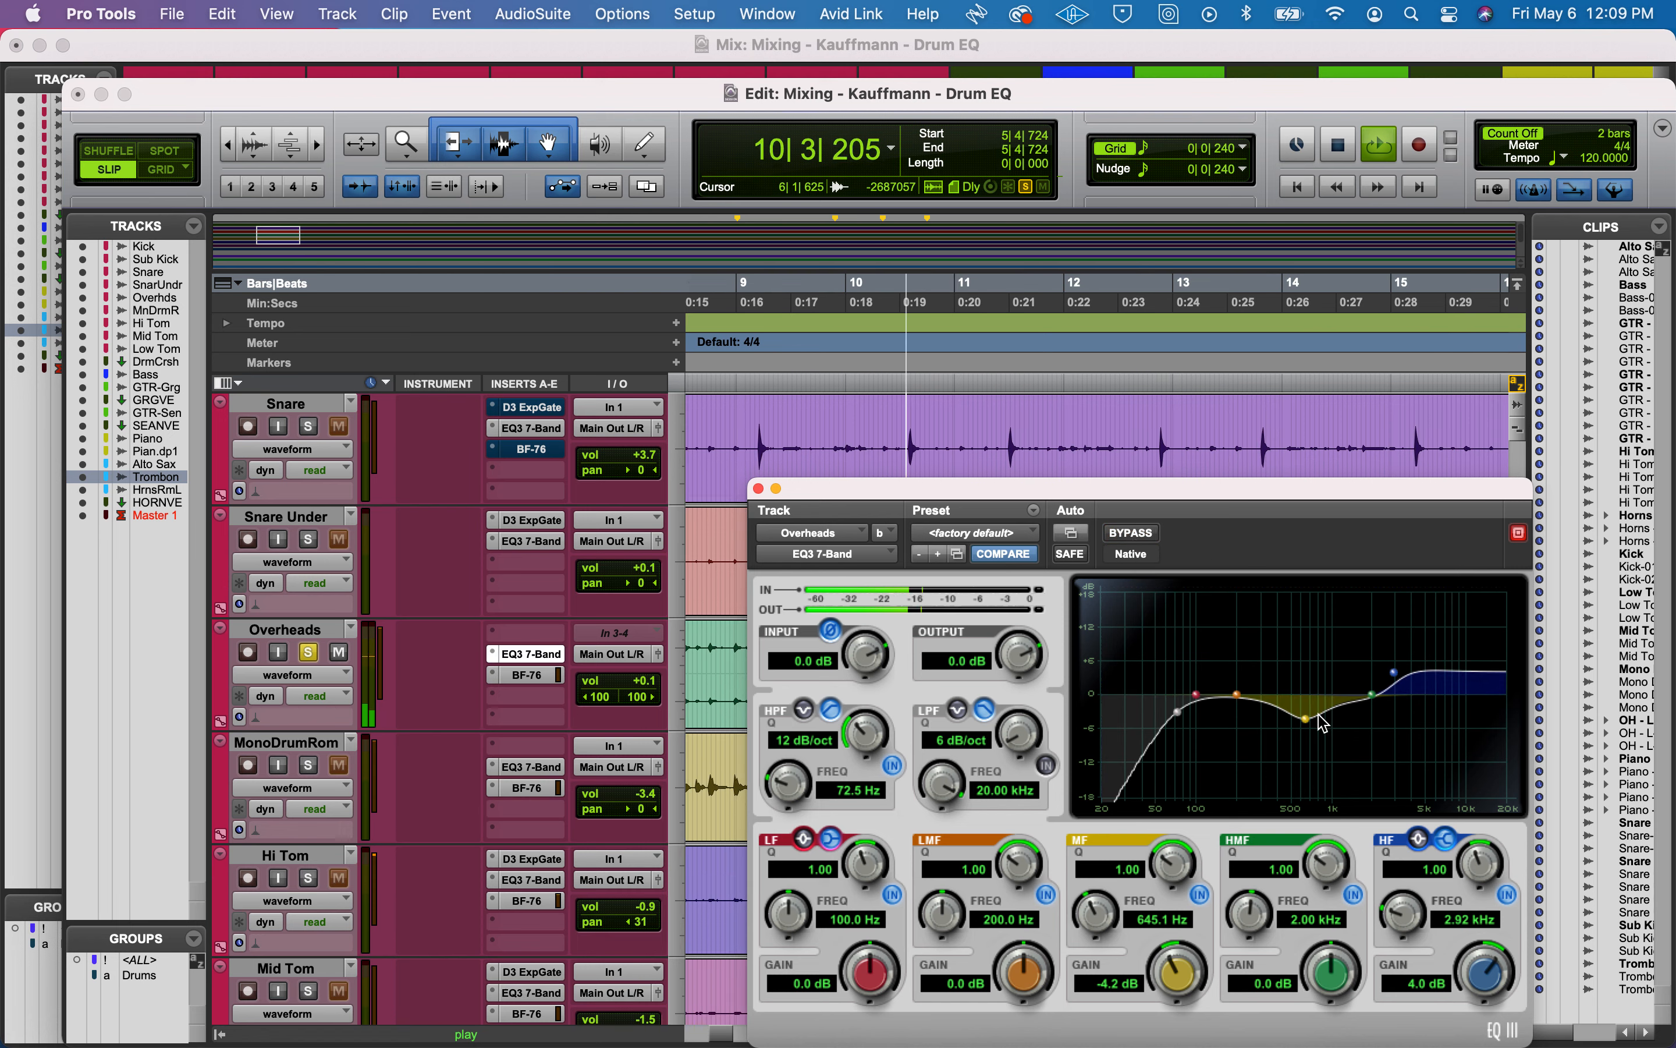
{"action": "left_click", "coordinate": [759, 489]}
{"action": "key", "text": "space"}
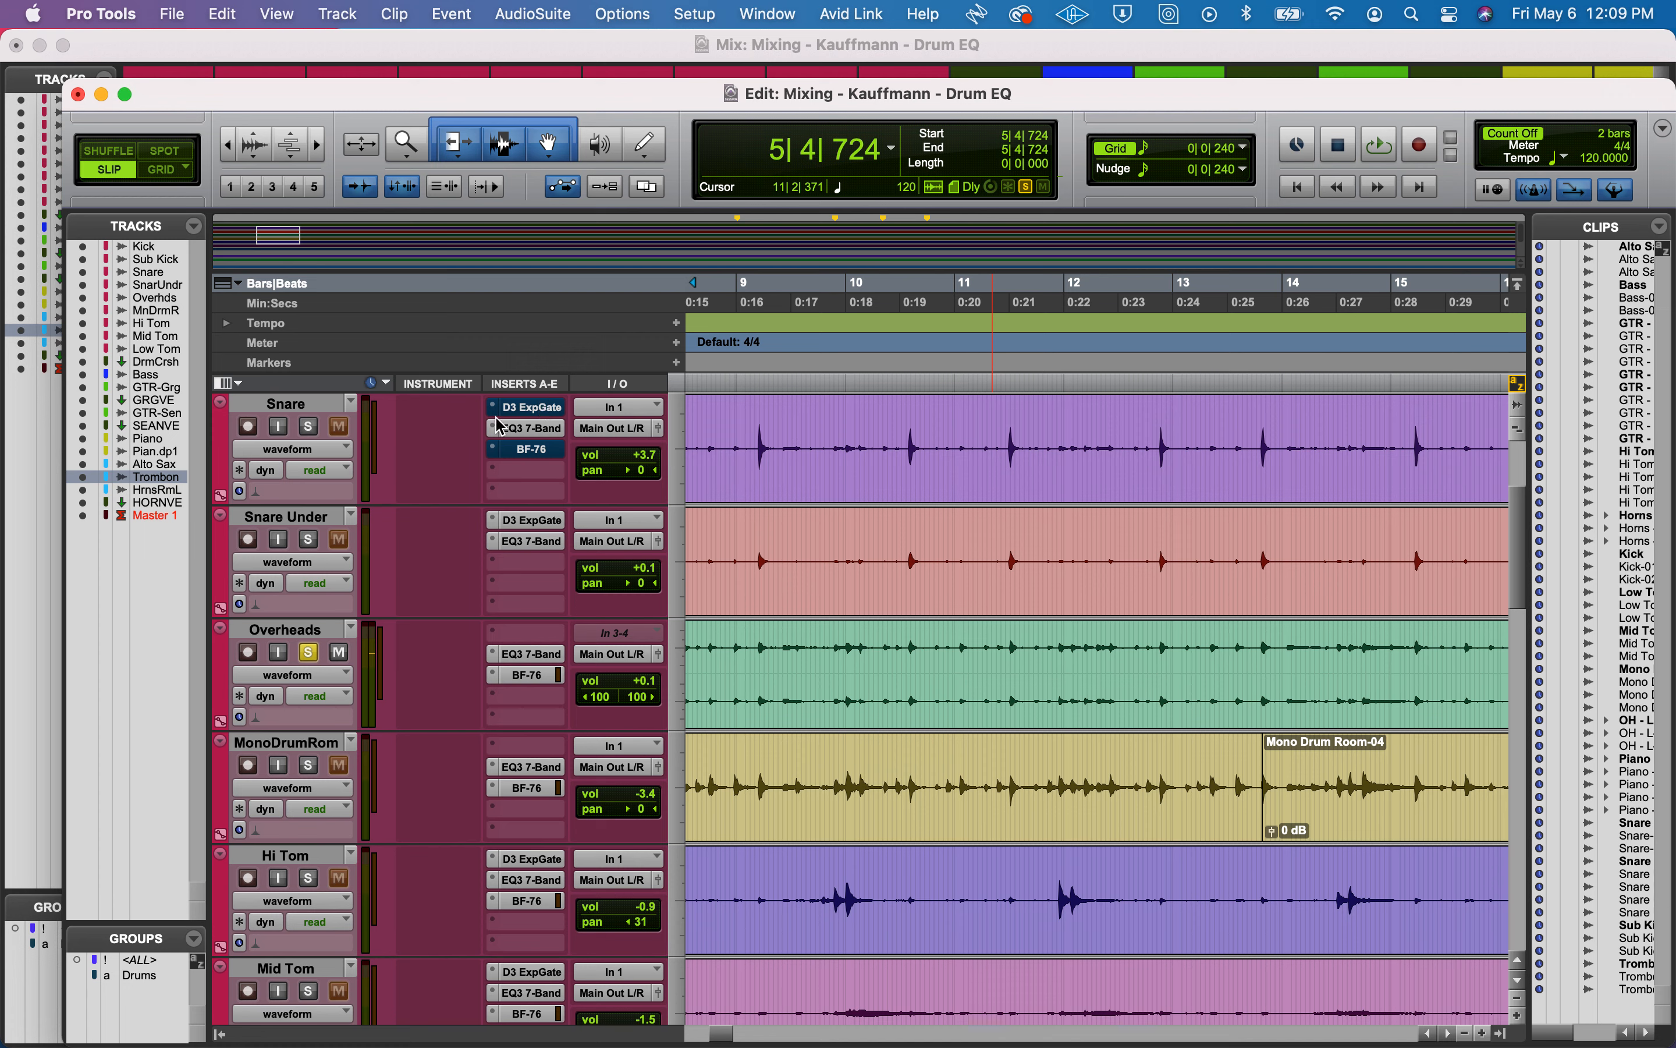
Move the solo from Overheads to Mono Drum Room, open its EQ3 7-Band, and play from 5|4|724.
{"action": "left_click", "coordinate": [305, 769]}
{"action": "left_click", "coordinate": [310, 654]}
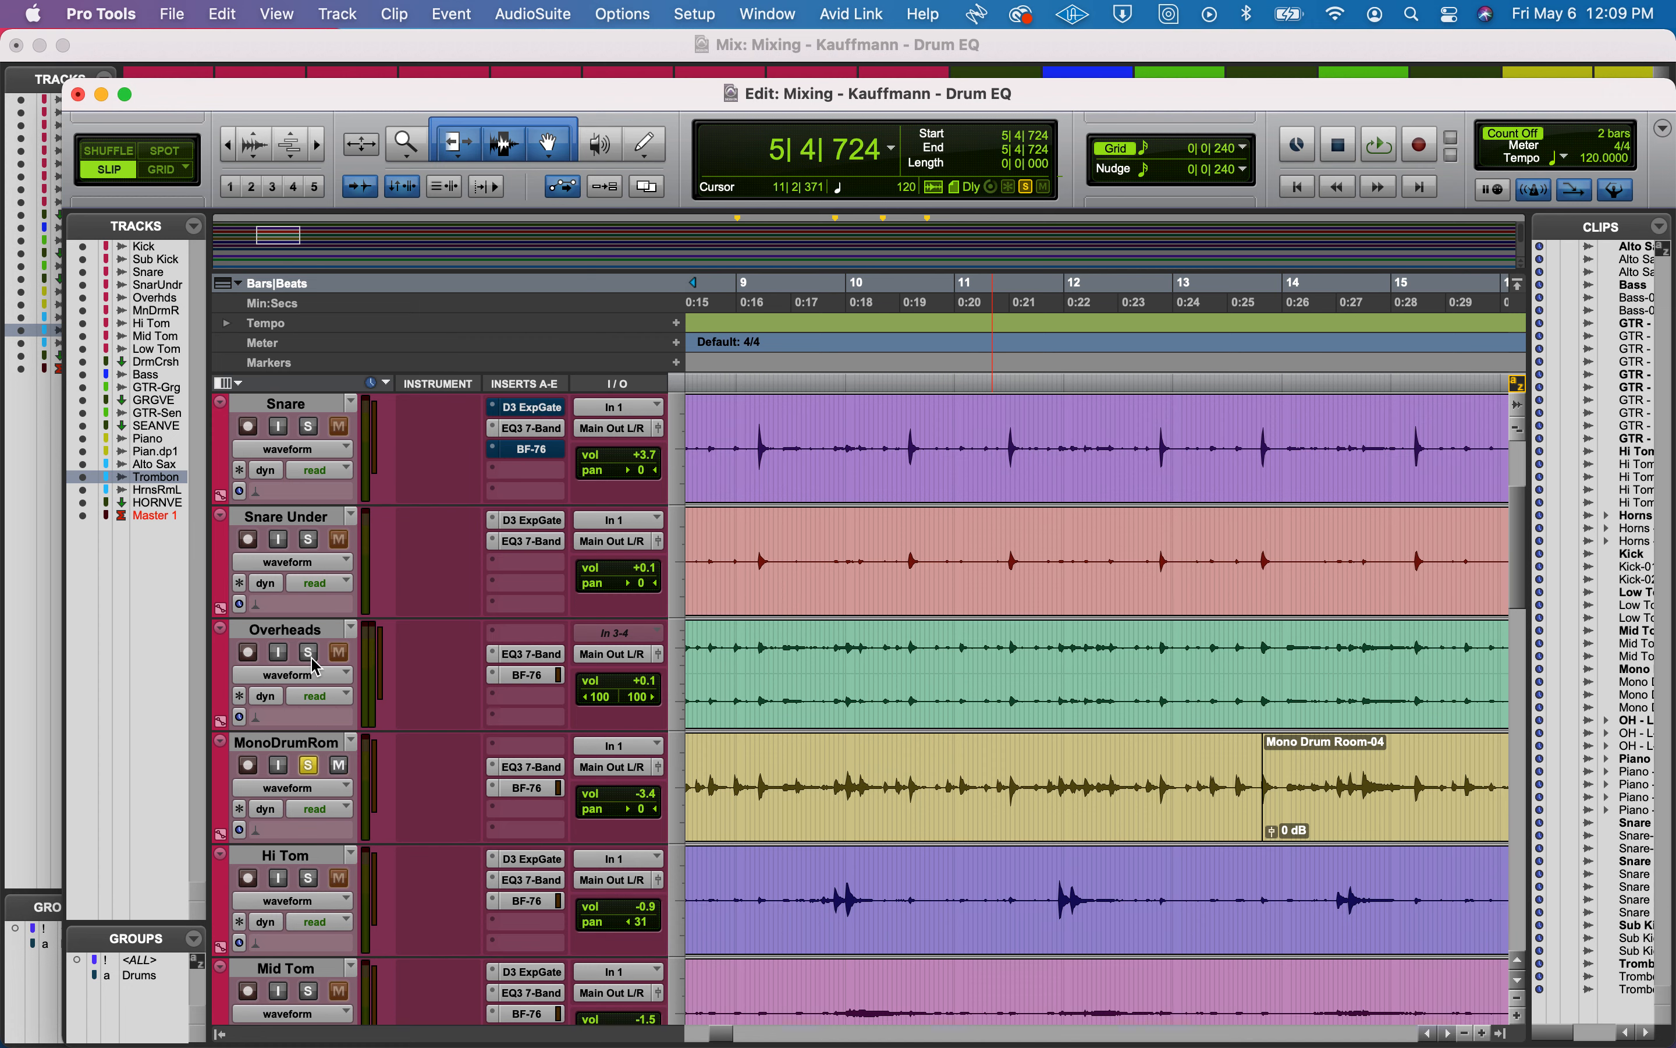
{"action": "left_click", "coordinate": [531, 767]}
{"action": "key", "text": "space"}
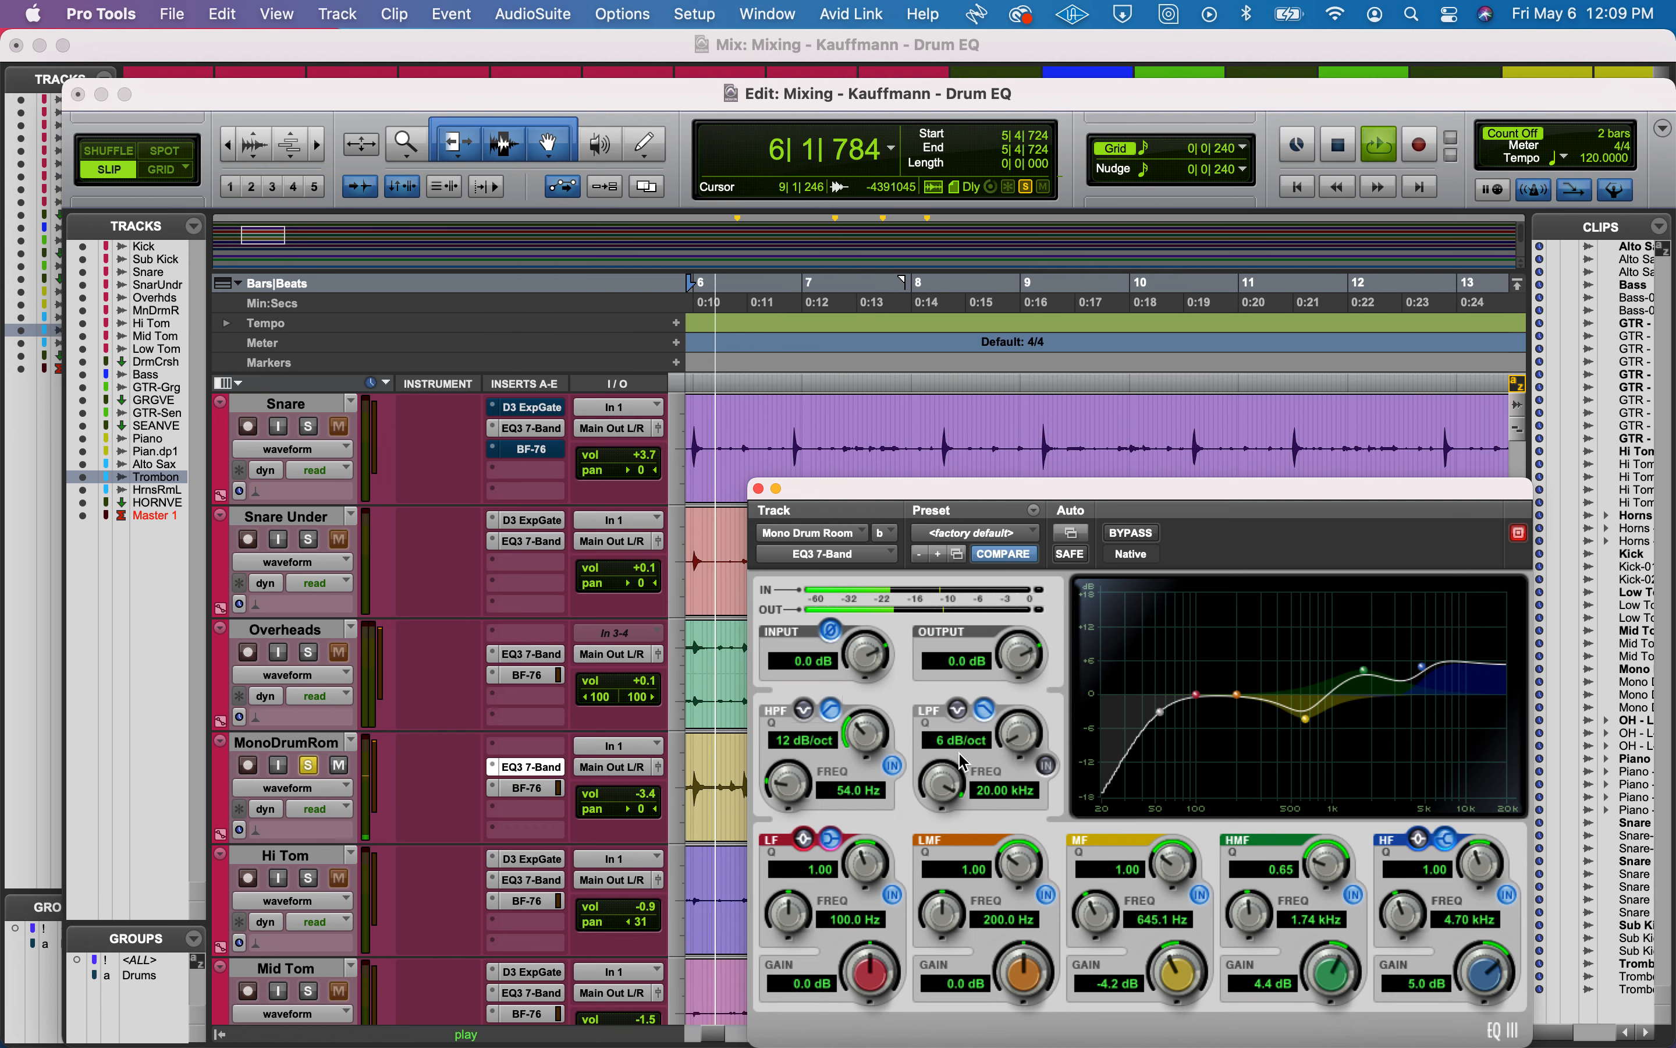
Compare Mono Drum Room with its EQ bypassed and active twice, and stop playback with its solo cleared.
{"action": "left_click", "coordinate": [1142, 538]}
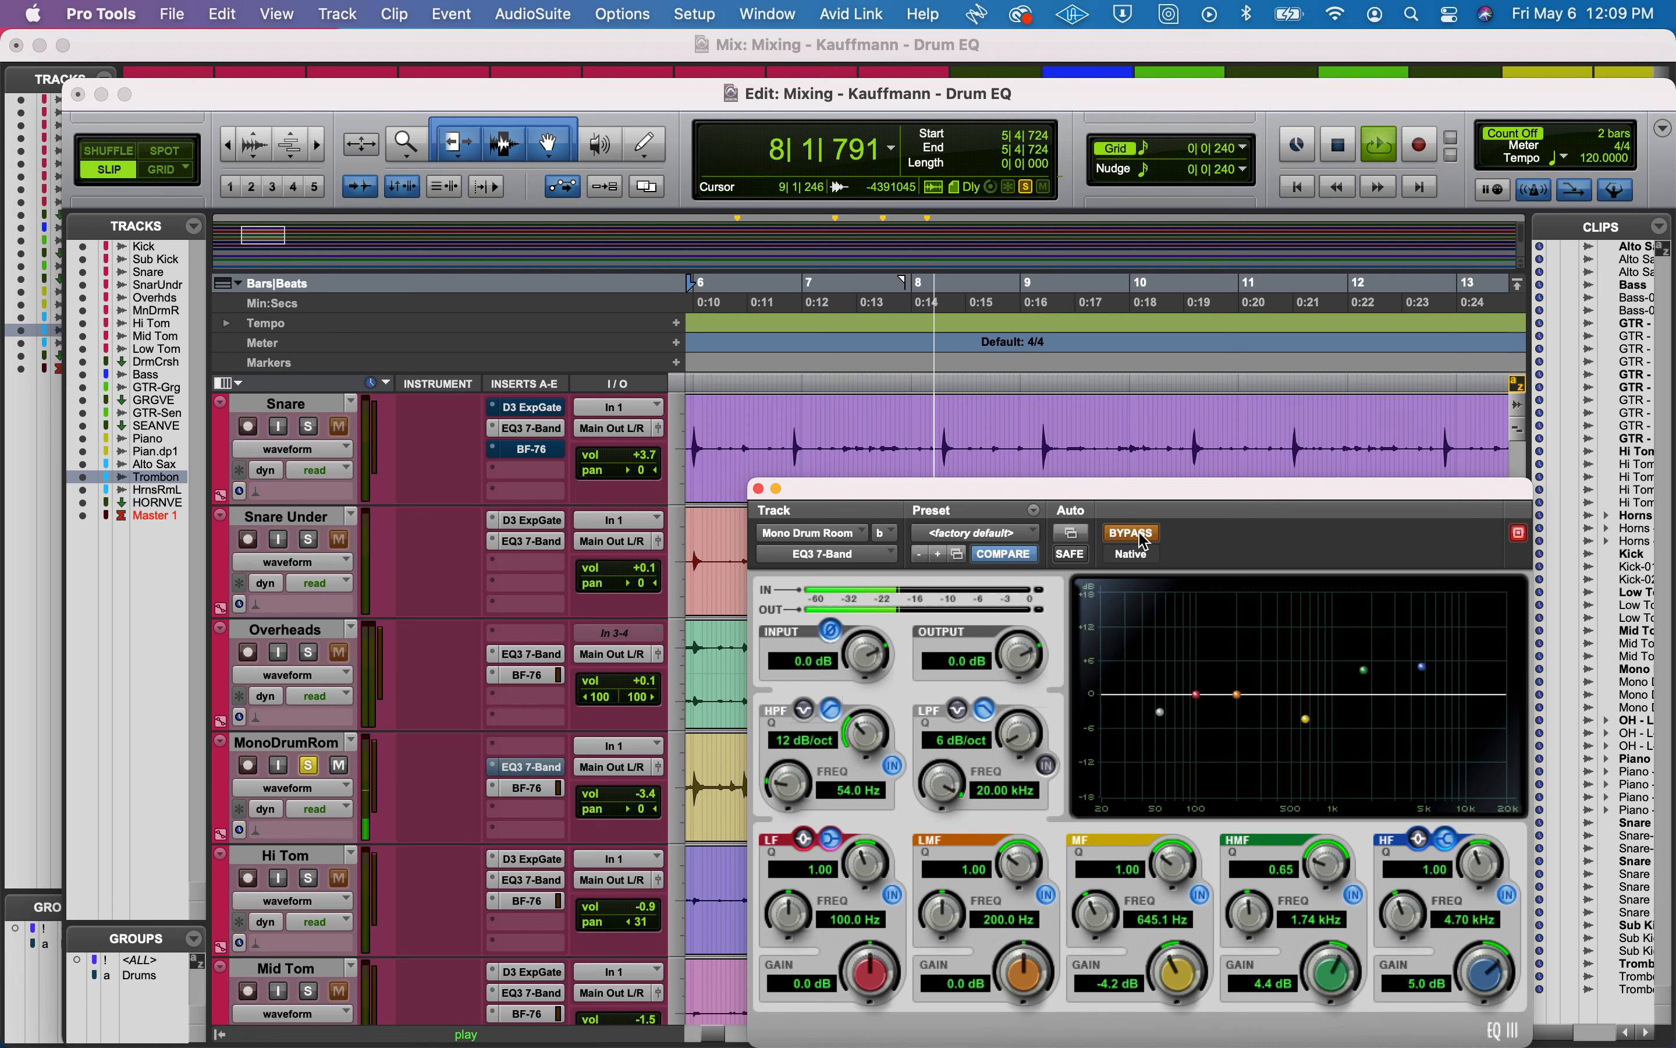
{"action": "left_click", "coordinate": [1142, 538]}
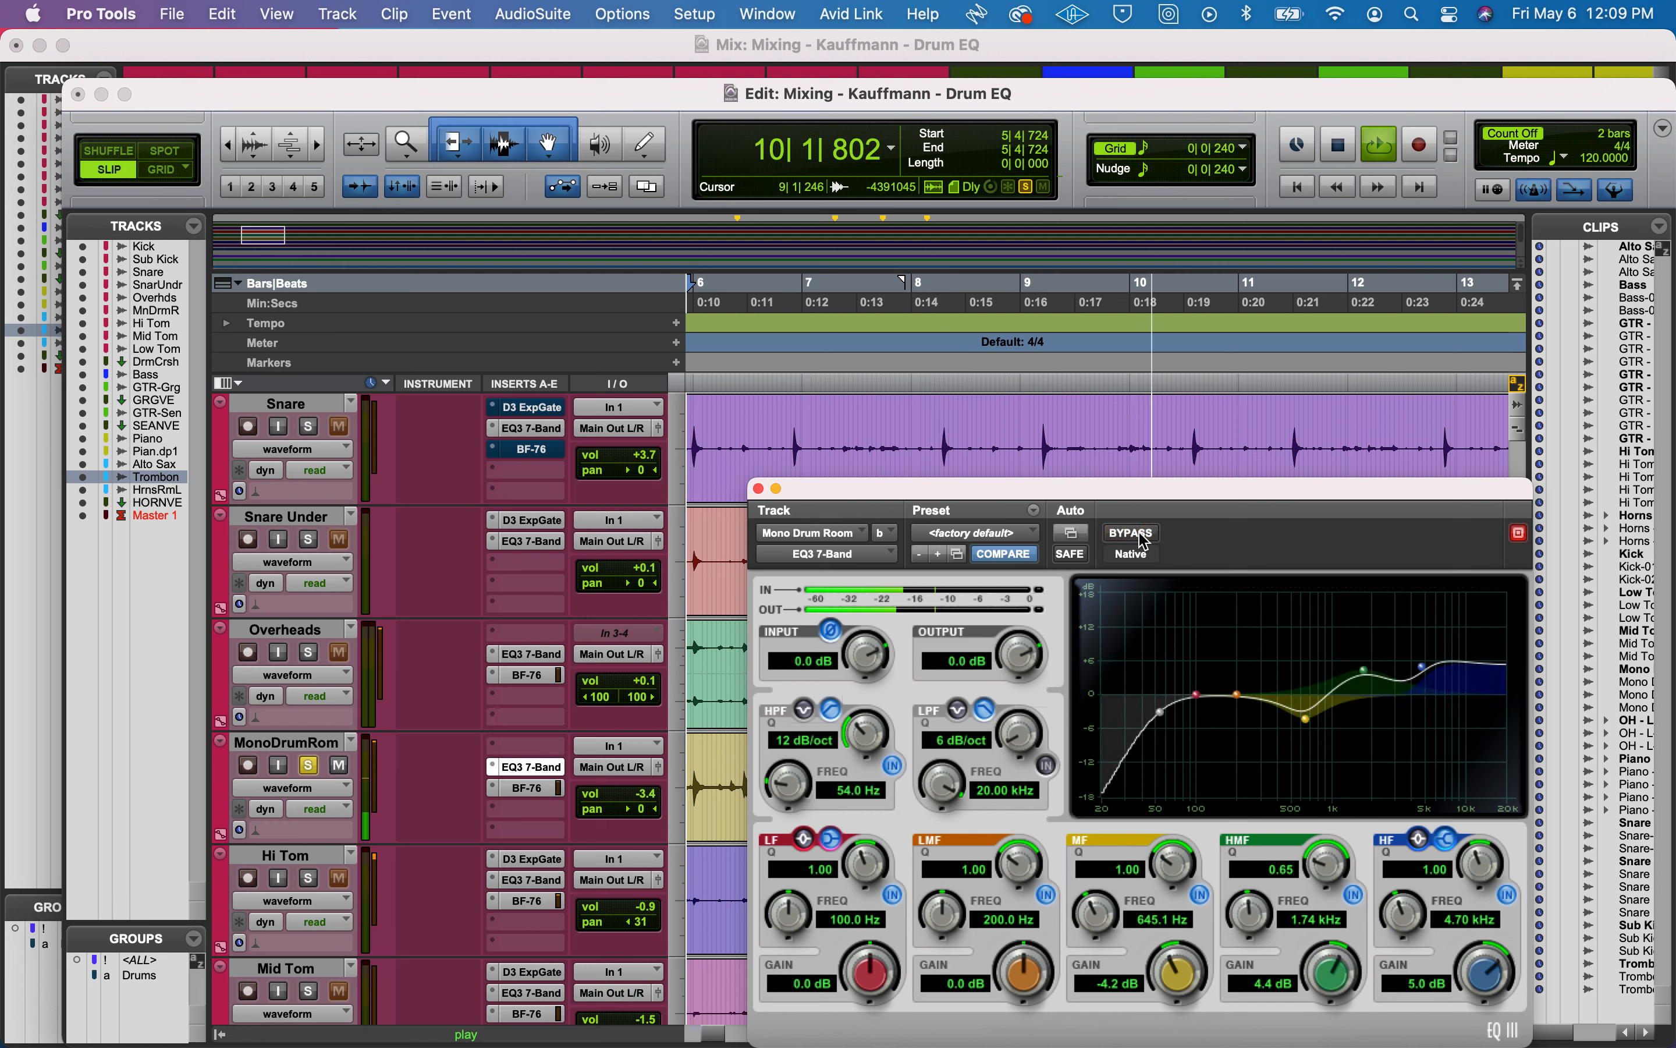
{"action": "left_click", "coordinate": [1144, 537]}
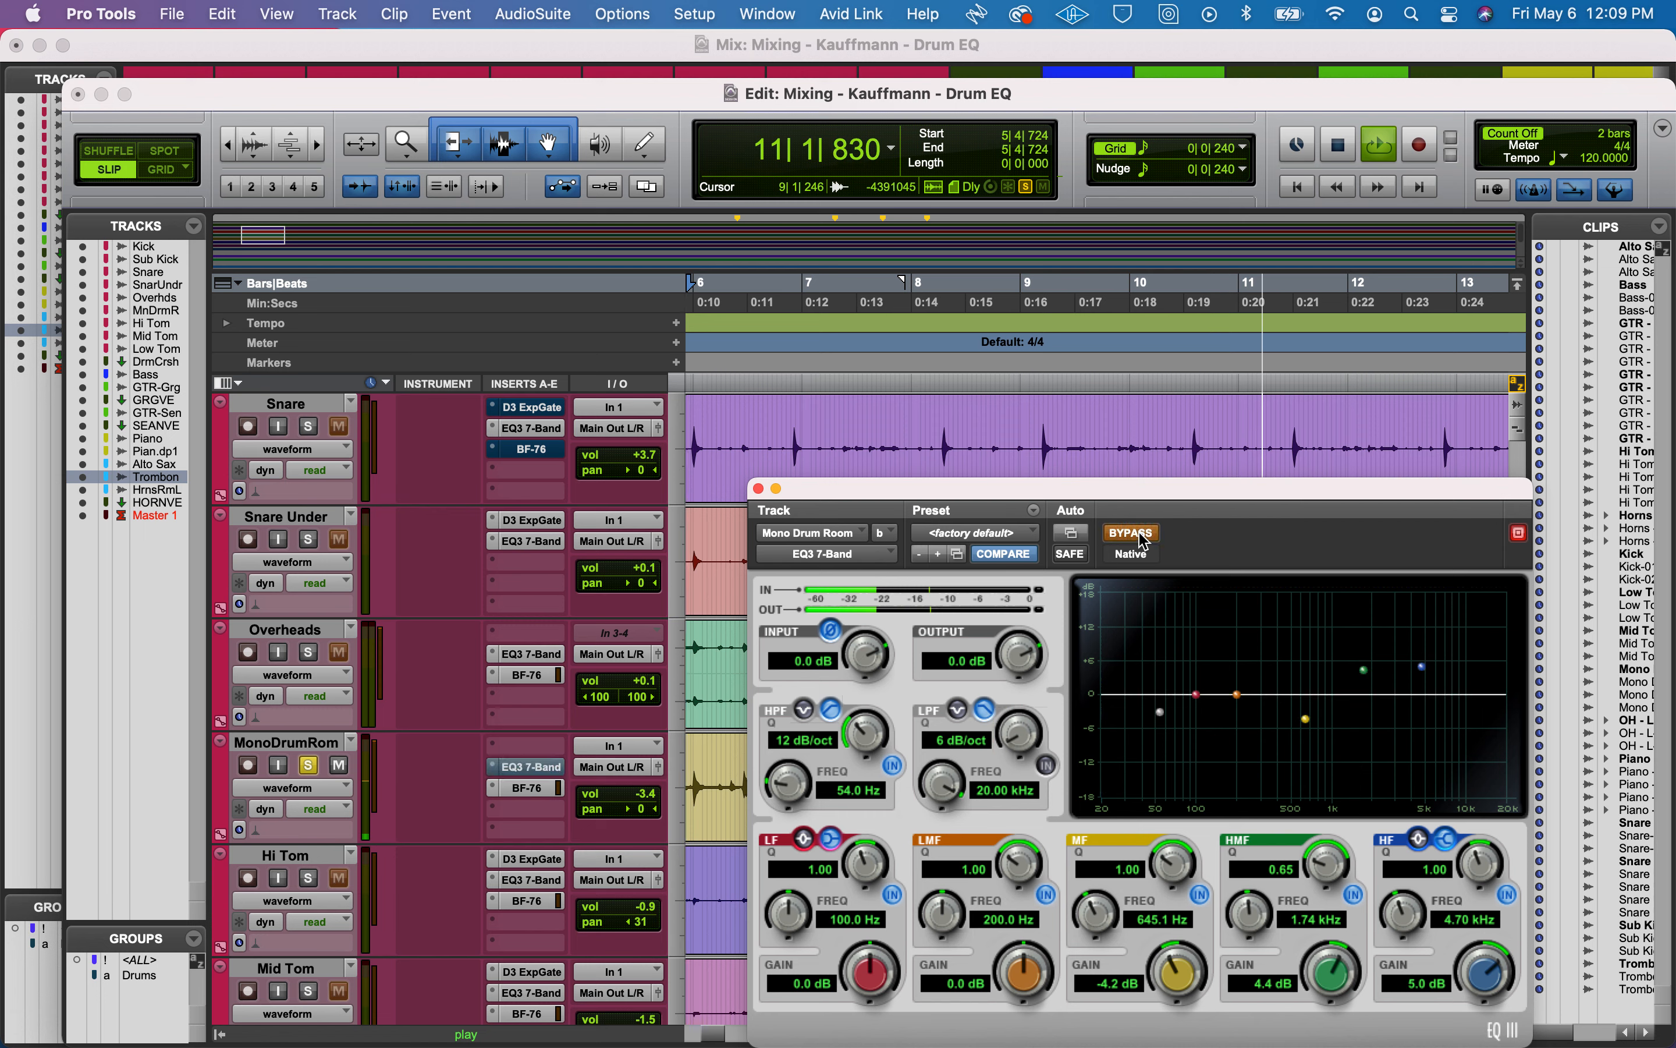
{"action": "left_click", "coordinate": [1143, 538]}
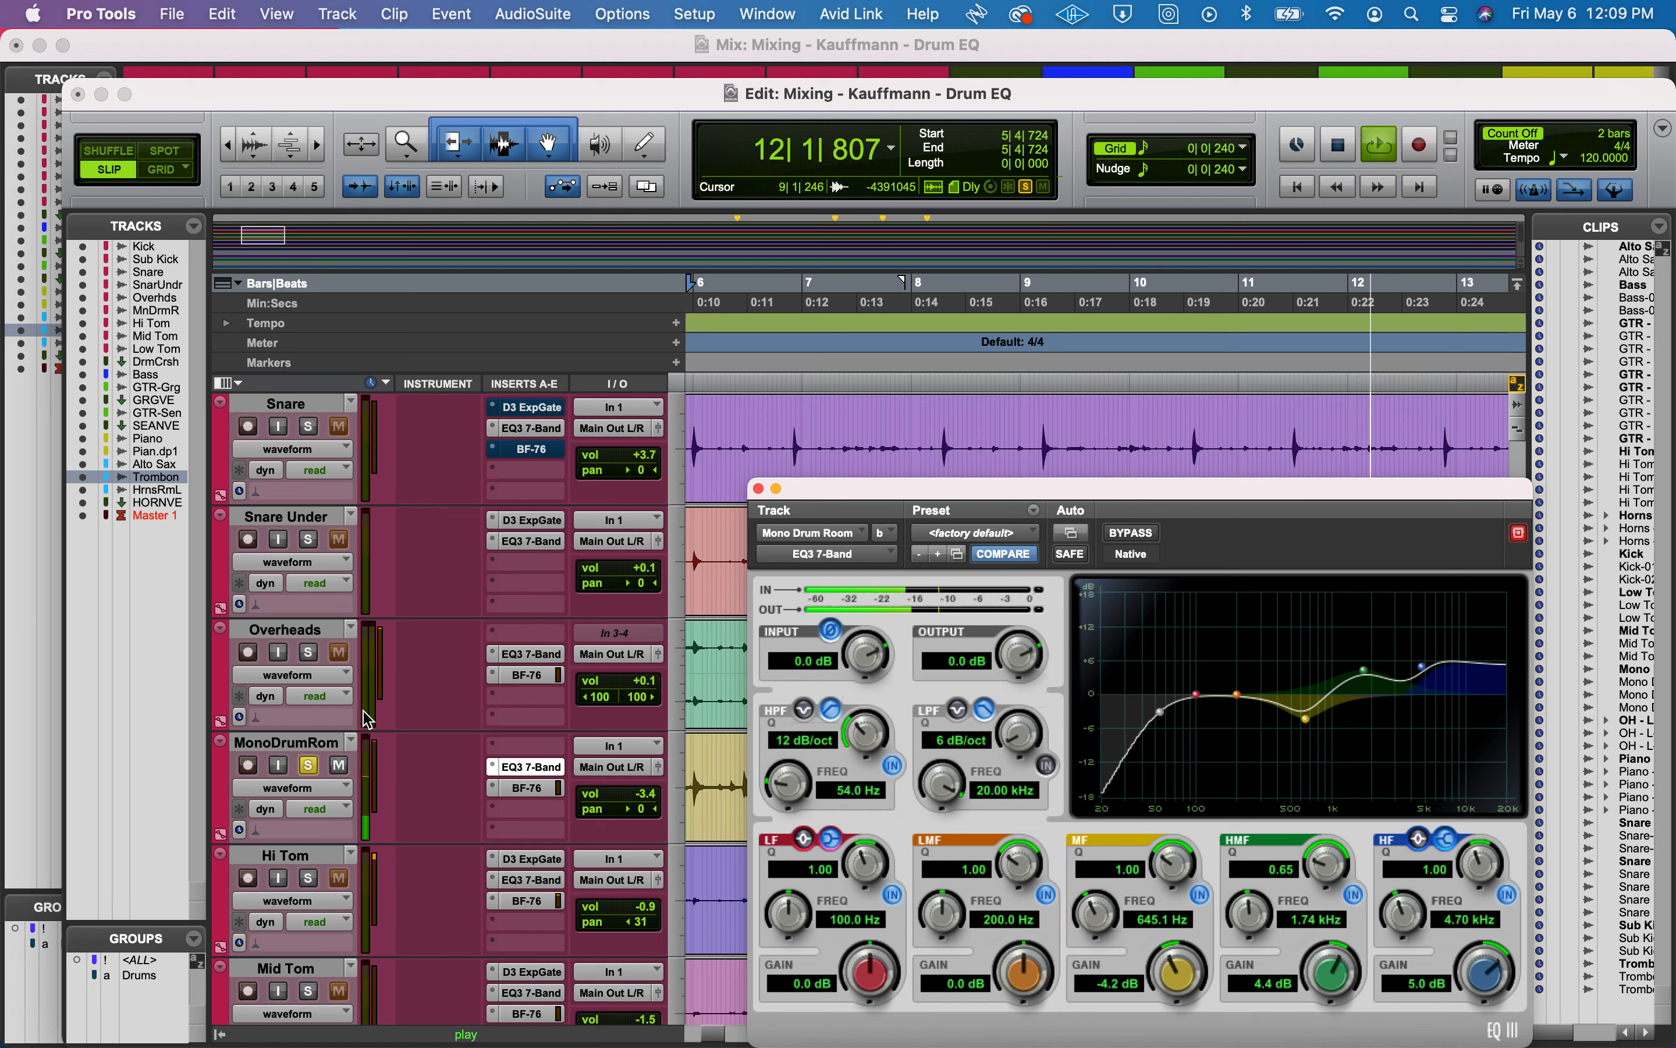
{"action": "left_click", "coordinate": [310, 653]}
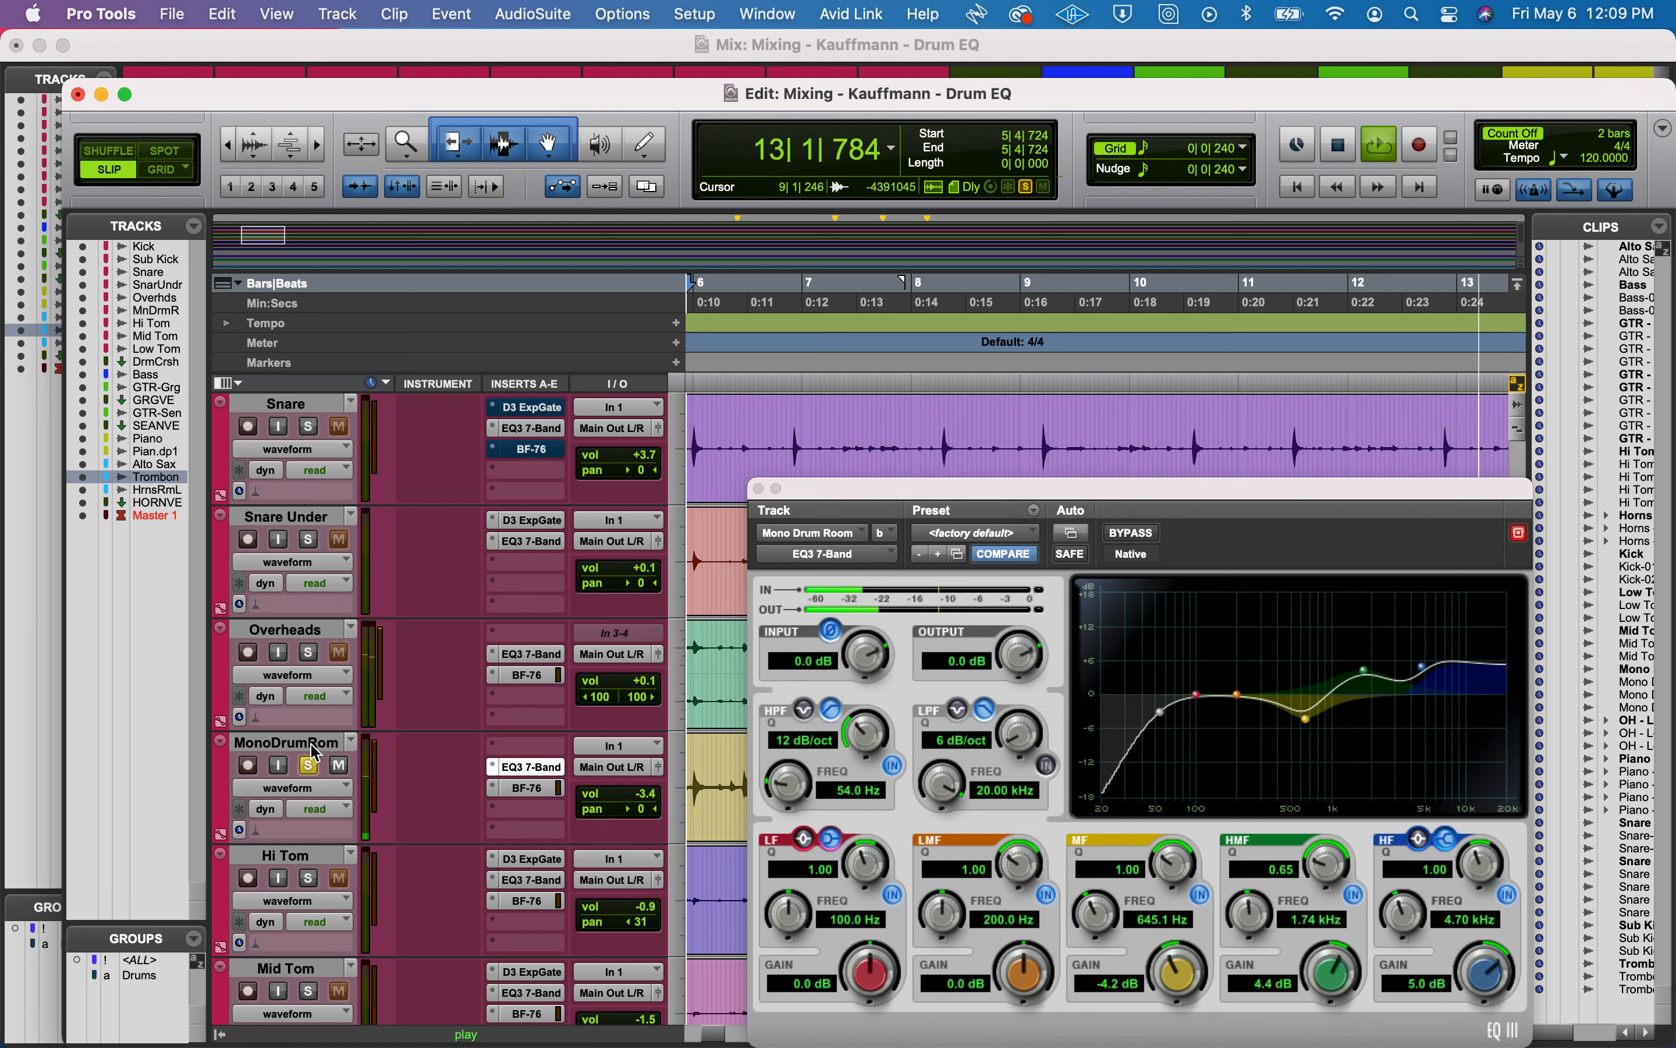
{"action": "key", "text": "space"}
Open the Hi Tom EQ3 7-Band and move its window clear of the Hi Tom waveform.
{"action": "left_click", "coordinate": [561, 878]}
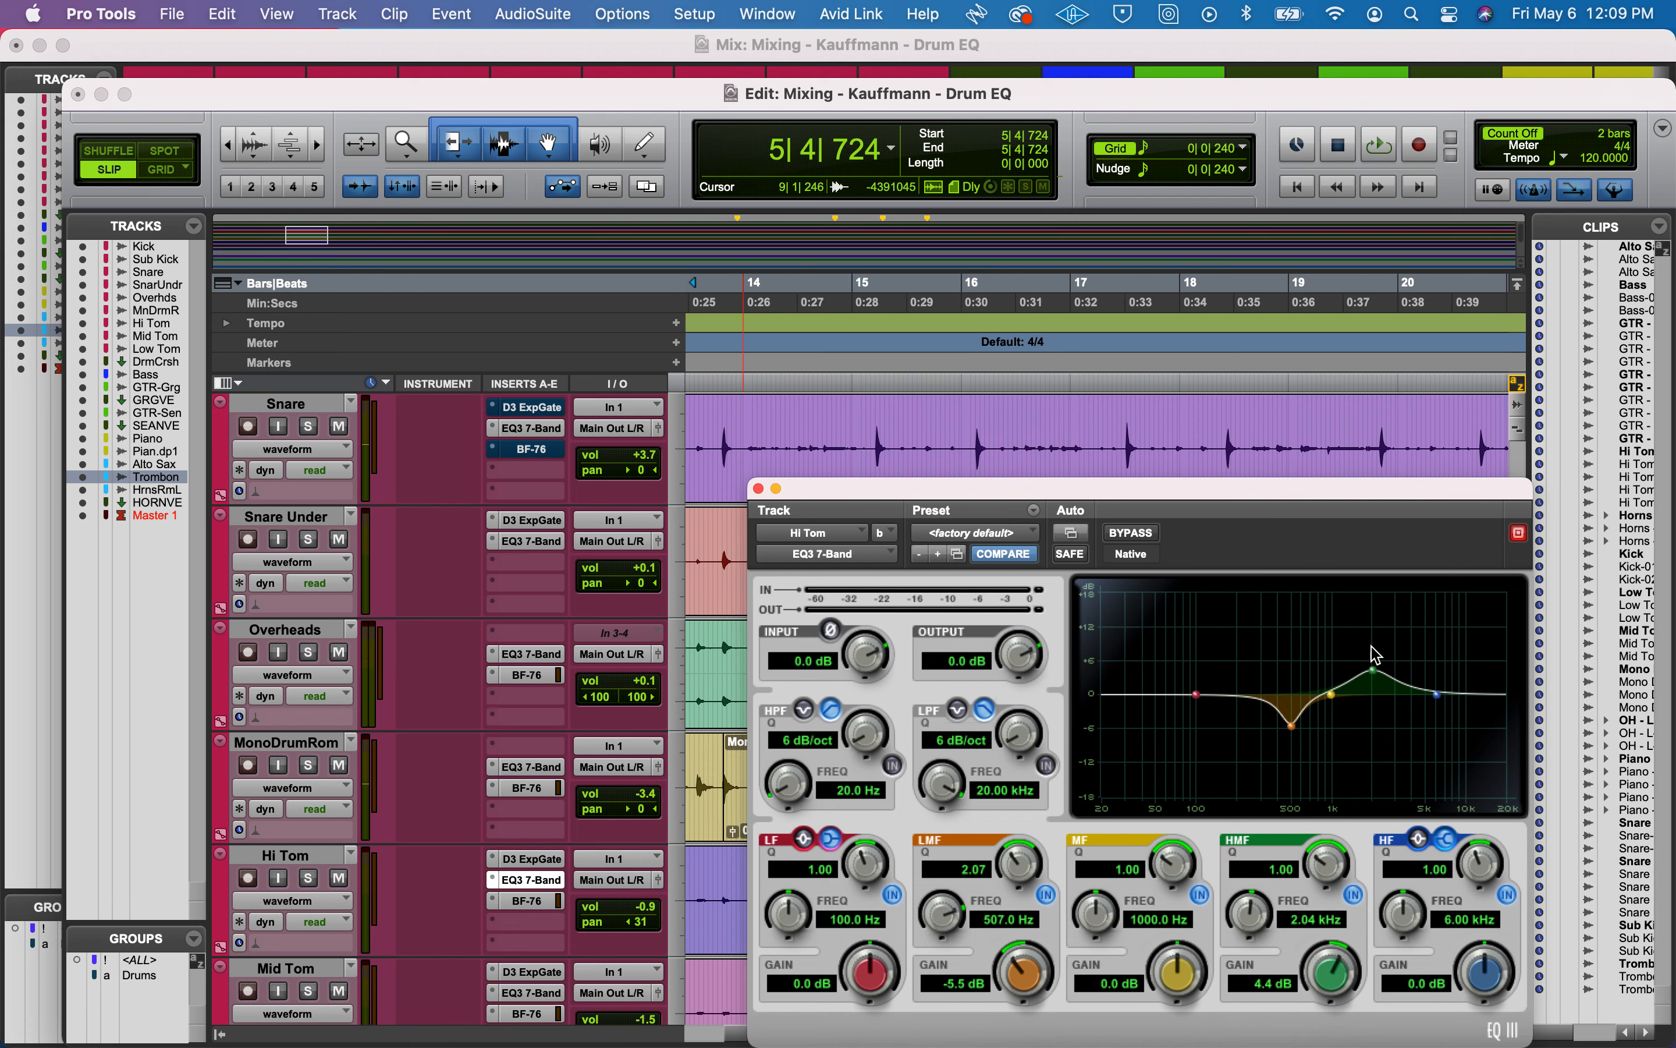
{"action": "left_click_drag", "start_coordinate": [1342, 498], "coordinate": [1220, 268]}
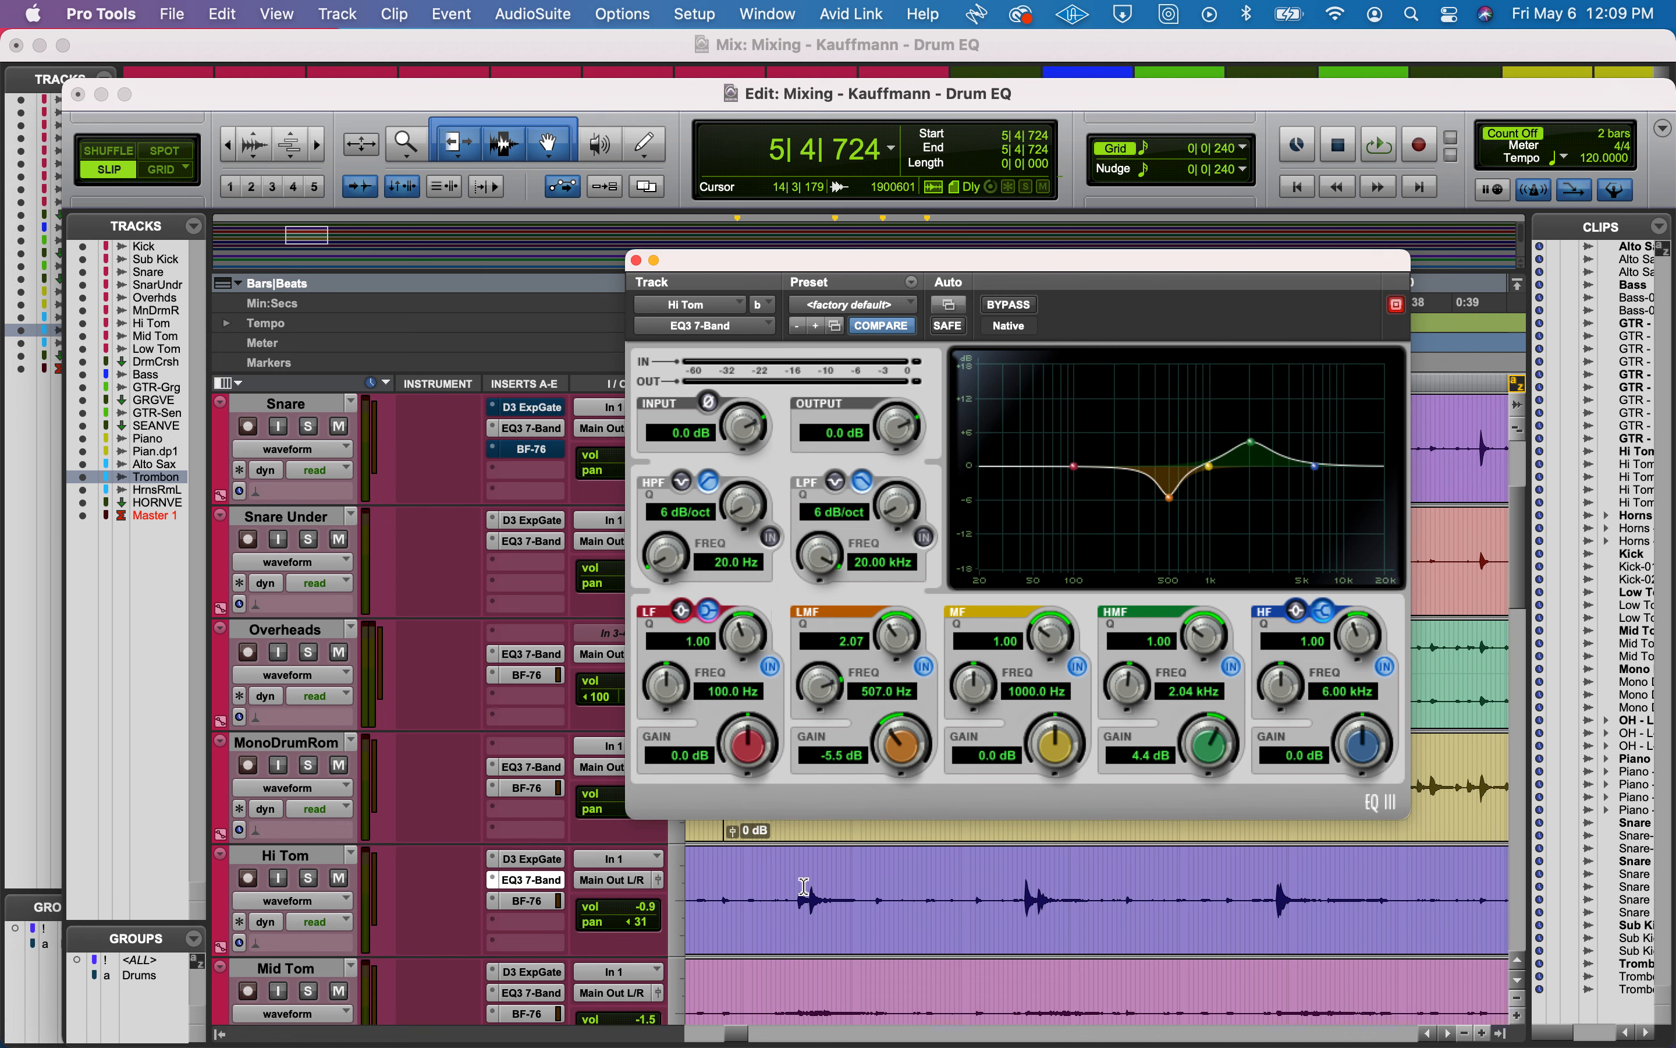
Select the Hi Tom hit from 14|3|056 to 15|1|225, solo Hi Tom, bypass its D3 ExpGate and loop the selection.
{"action": "left_click_drag", "start_coordinate": [800, 887], "coordinate": [857, 887]}
{"action": "key", "text": "space"}
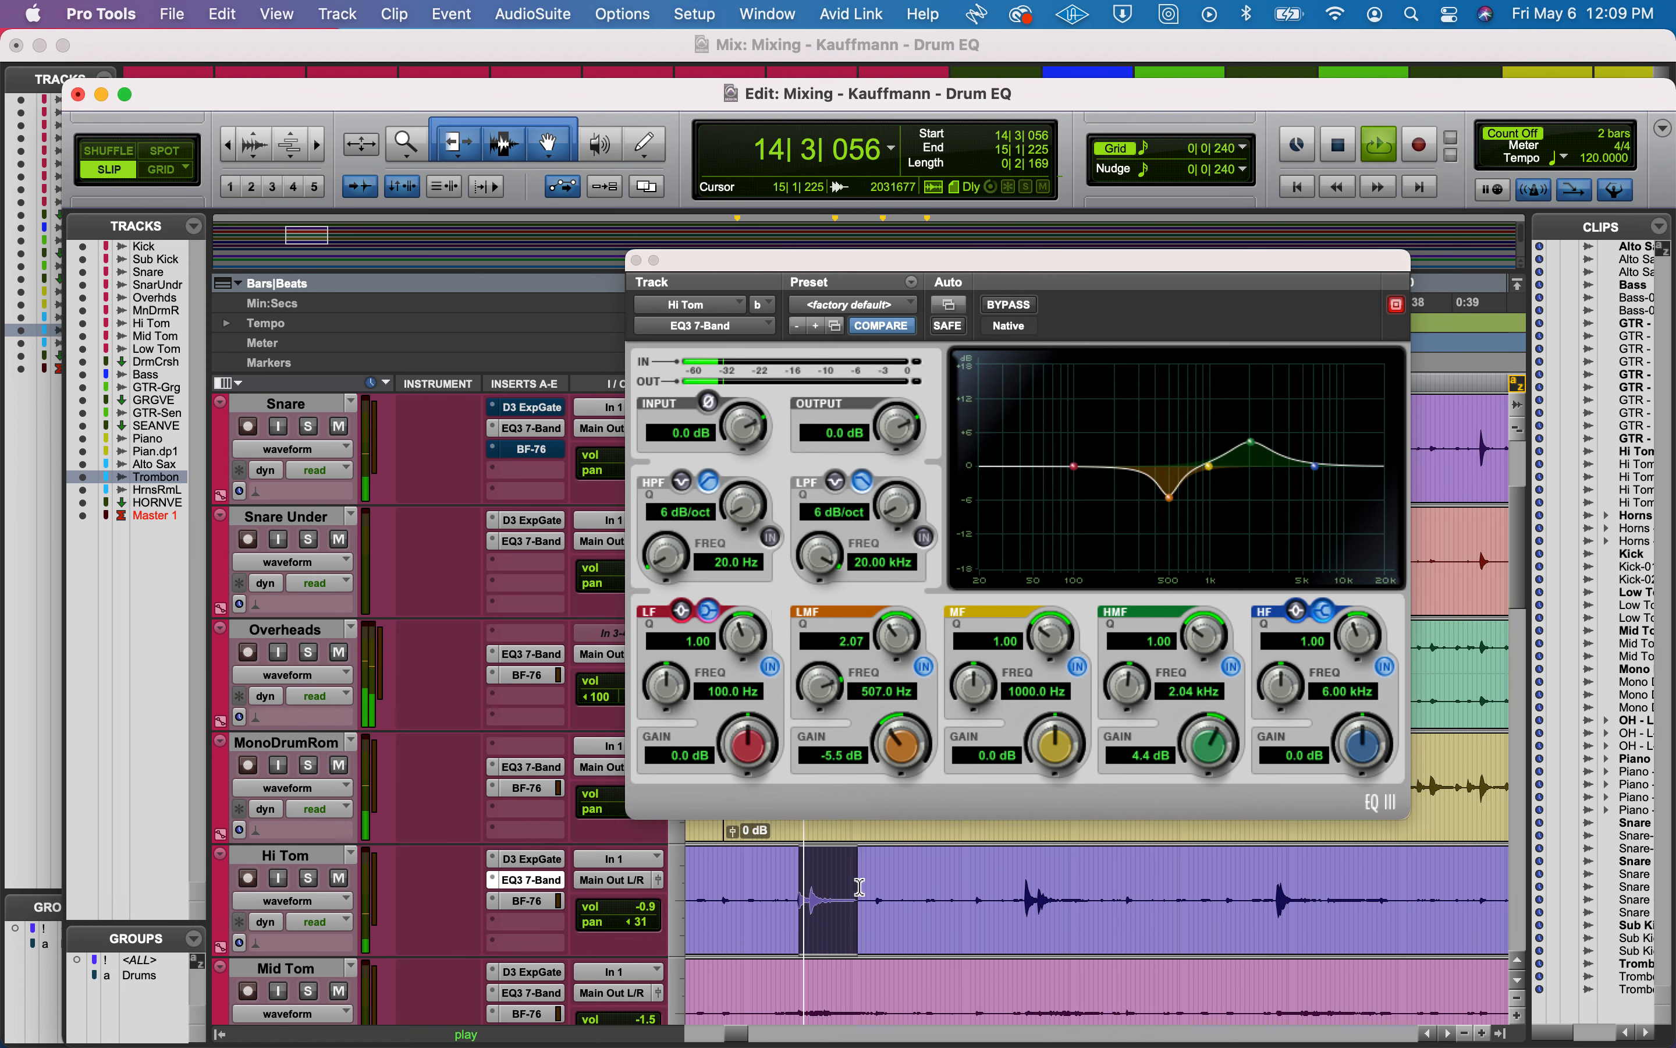
{"action": "key", "text": "shift+s"}
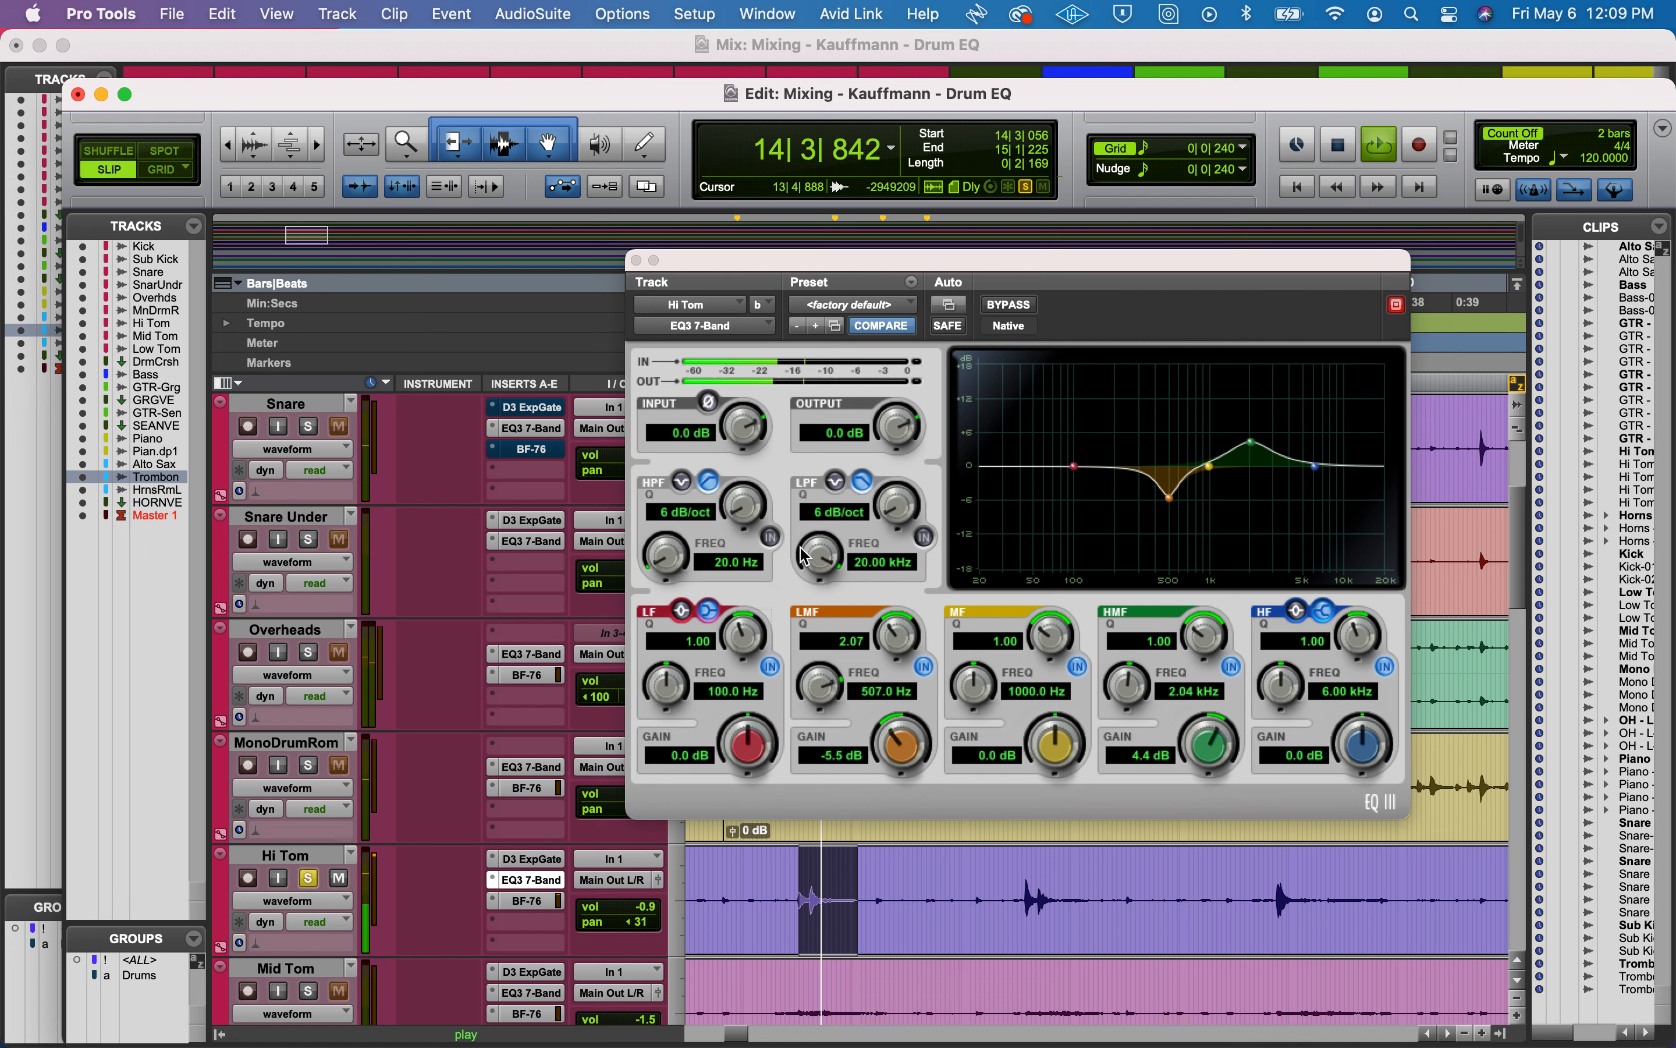
{"action": "key", "text": "space"}
{"action": "left_click", "coordinate": [541, 863], "text": "super"}
{"action": "key", "text": "space"}
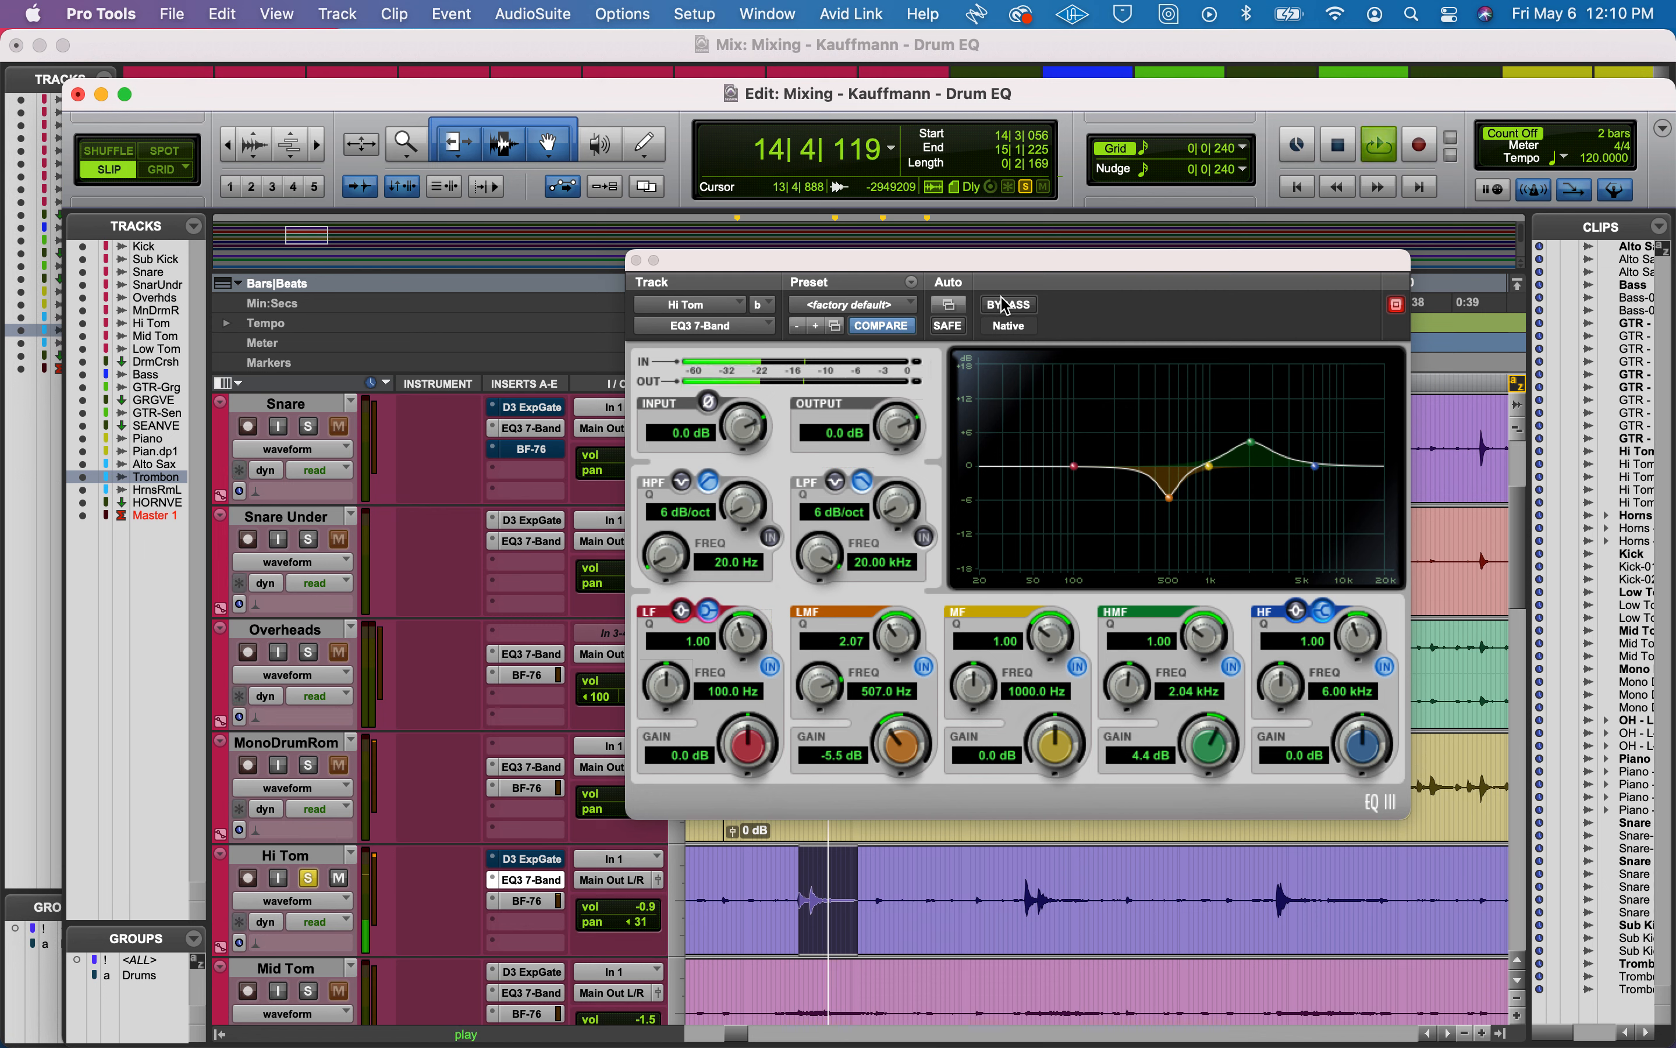
Compare Hi Tom with its EQ bypassed and active during looped playback, and stop playback.
{"action": "key", "text": "space"}
{"action": "key", "text": "space"}
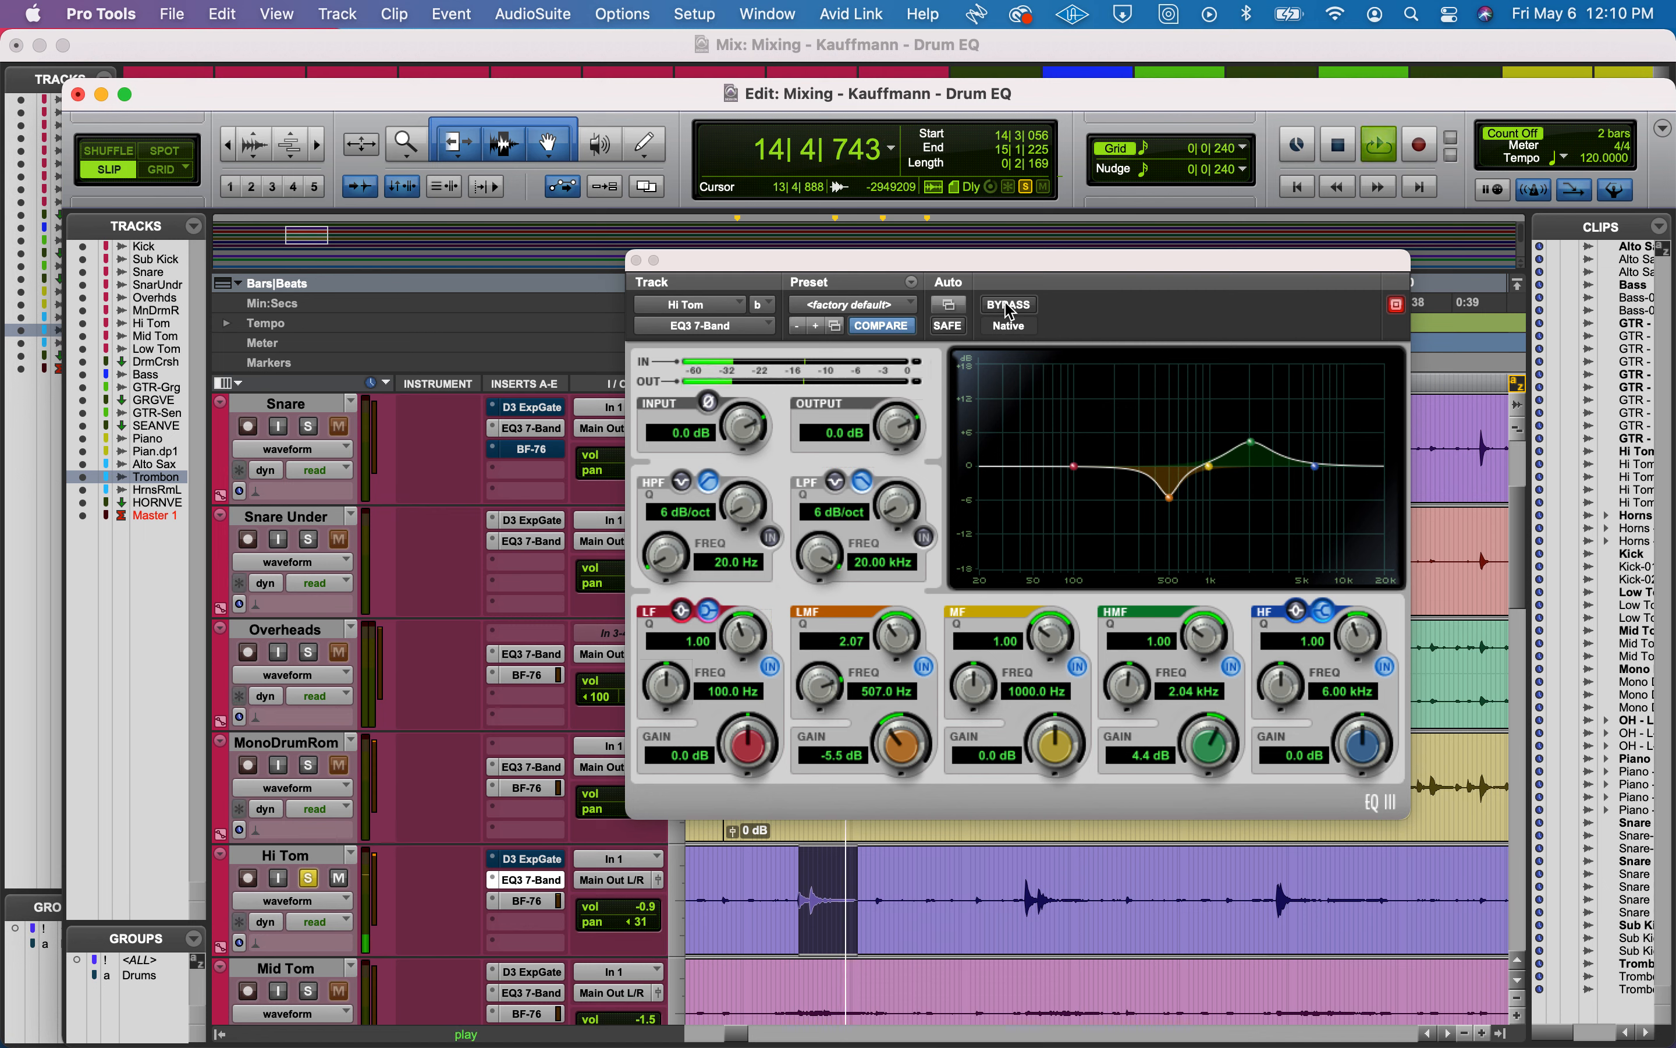
{"action": "left_click", "coordinate": [1010, 305]}
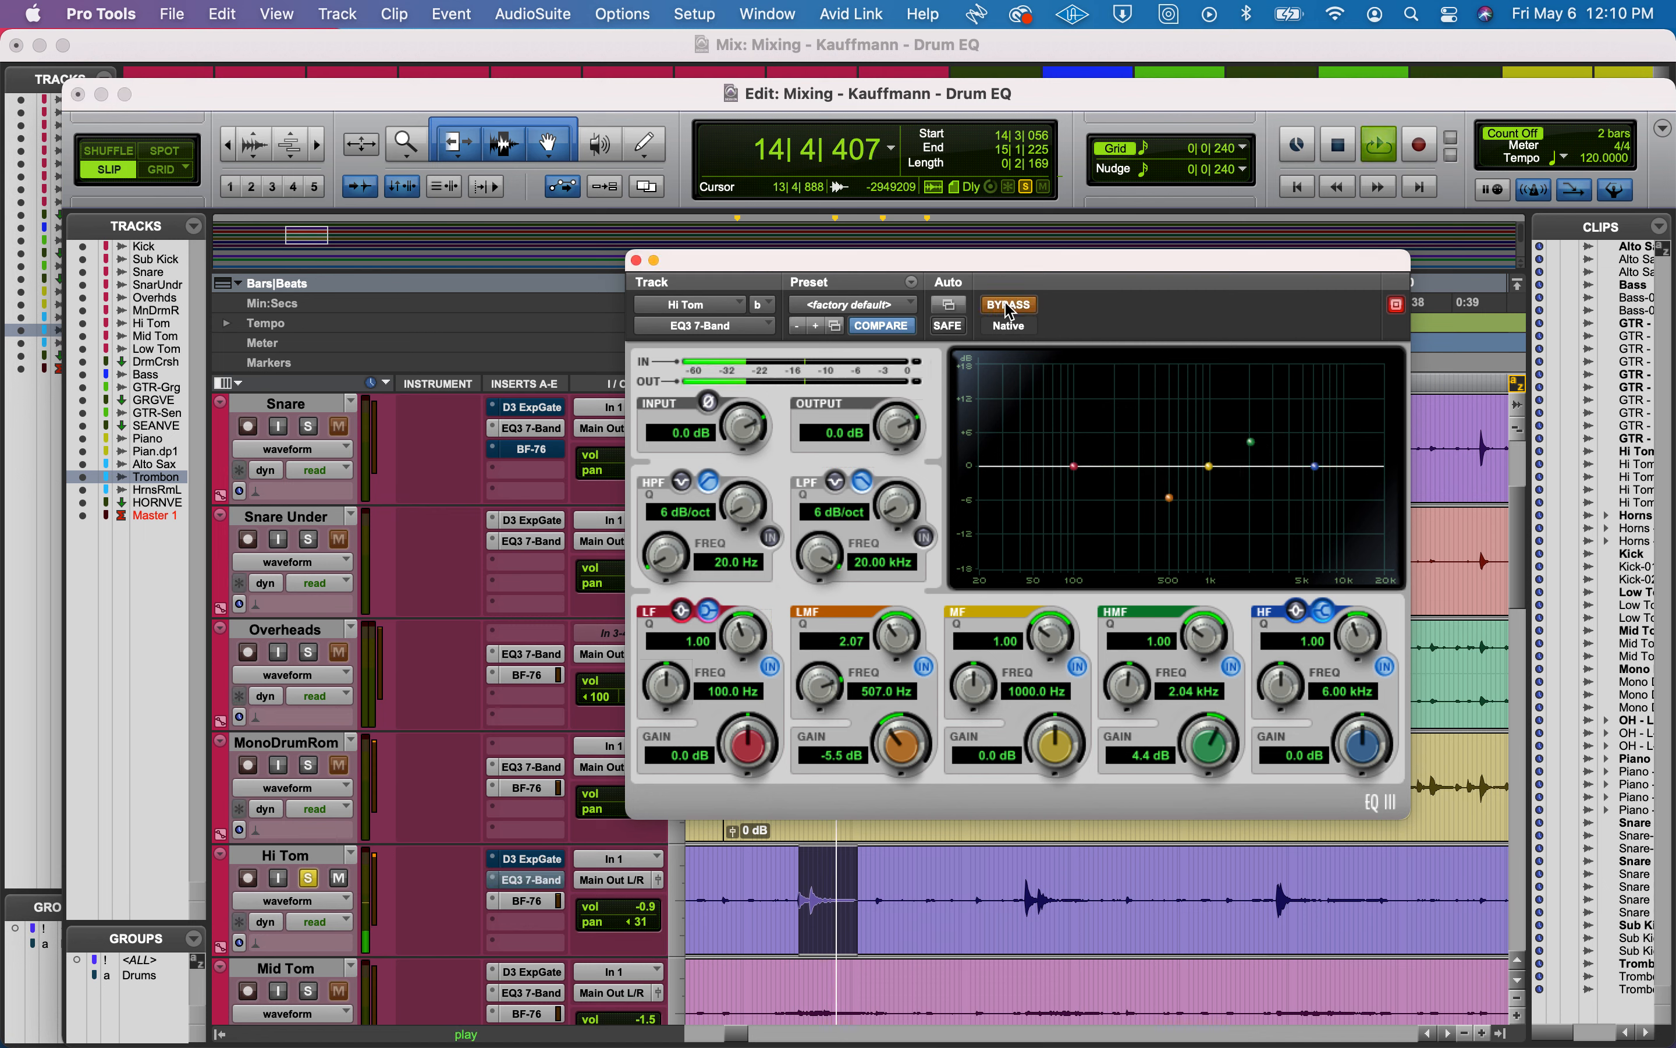
{"action": "left_click", "coordinate": [1010, 309]}
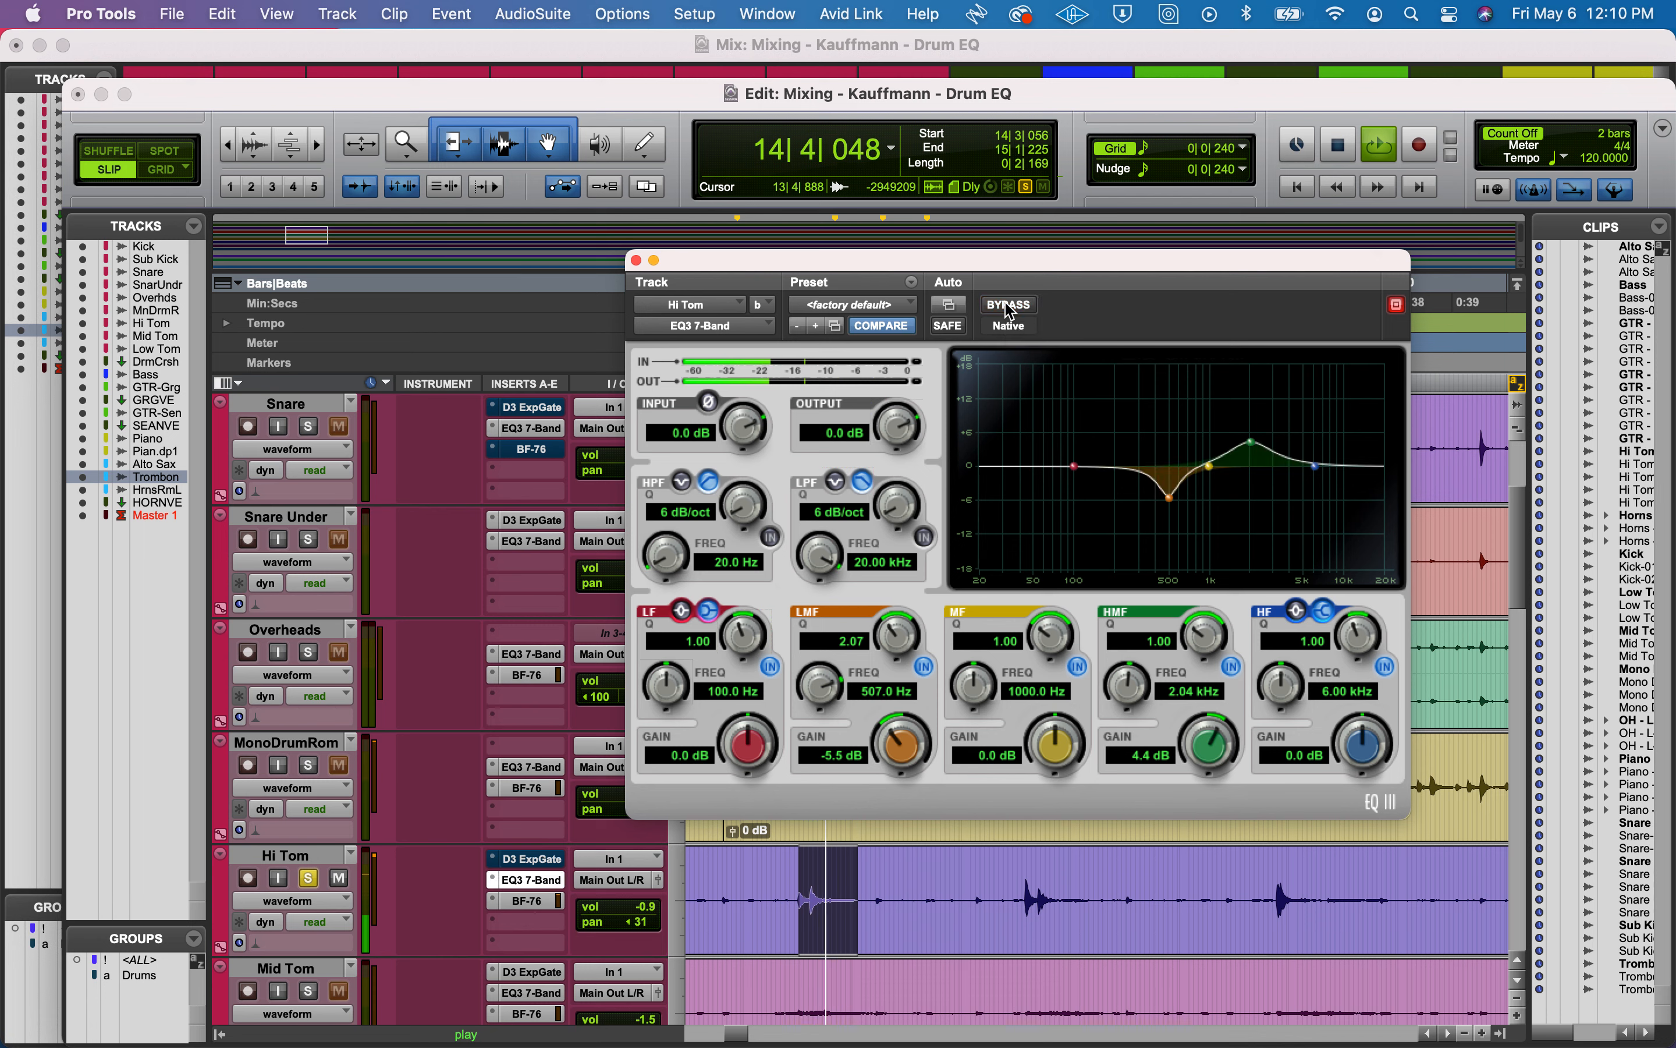
{"action": "key", "text": "space"}
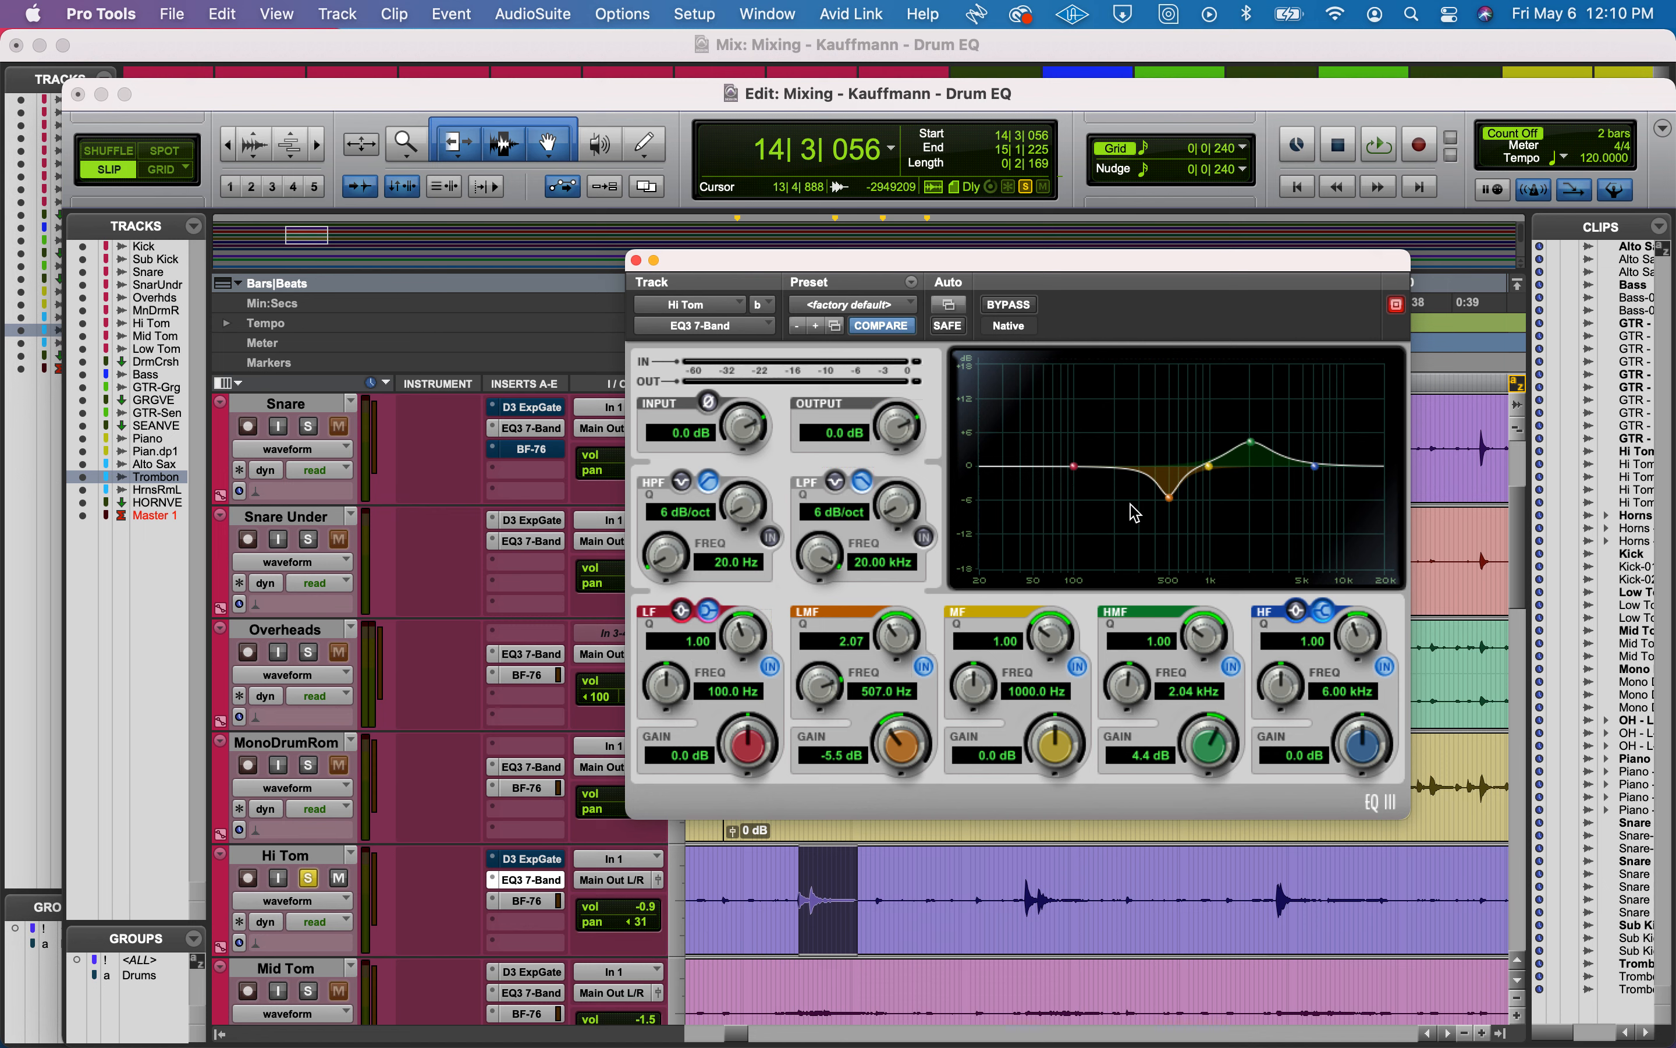
Enable the Hi Tom EQ's high-pass filter at 99.3 Hz and close the EQ.
{"action": "left_click", "coordinate": [771, 537]}
{"action": "left_click_drag", "start_coordinate": [676, 572], "coordinate": [670, 508]}
{"action": "left_click", "coordinate": [637, 261]}
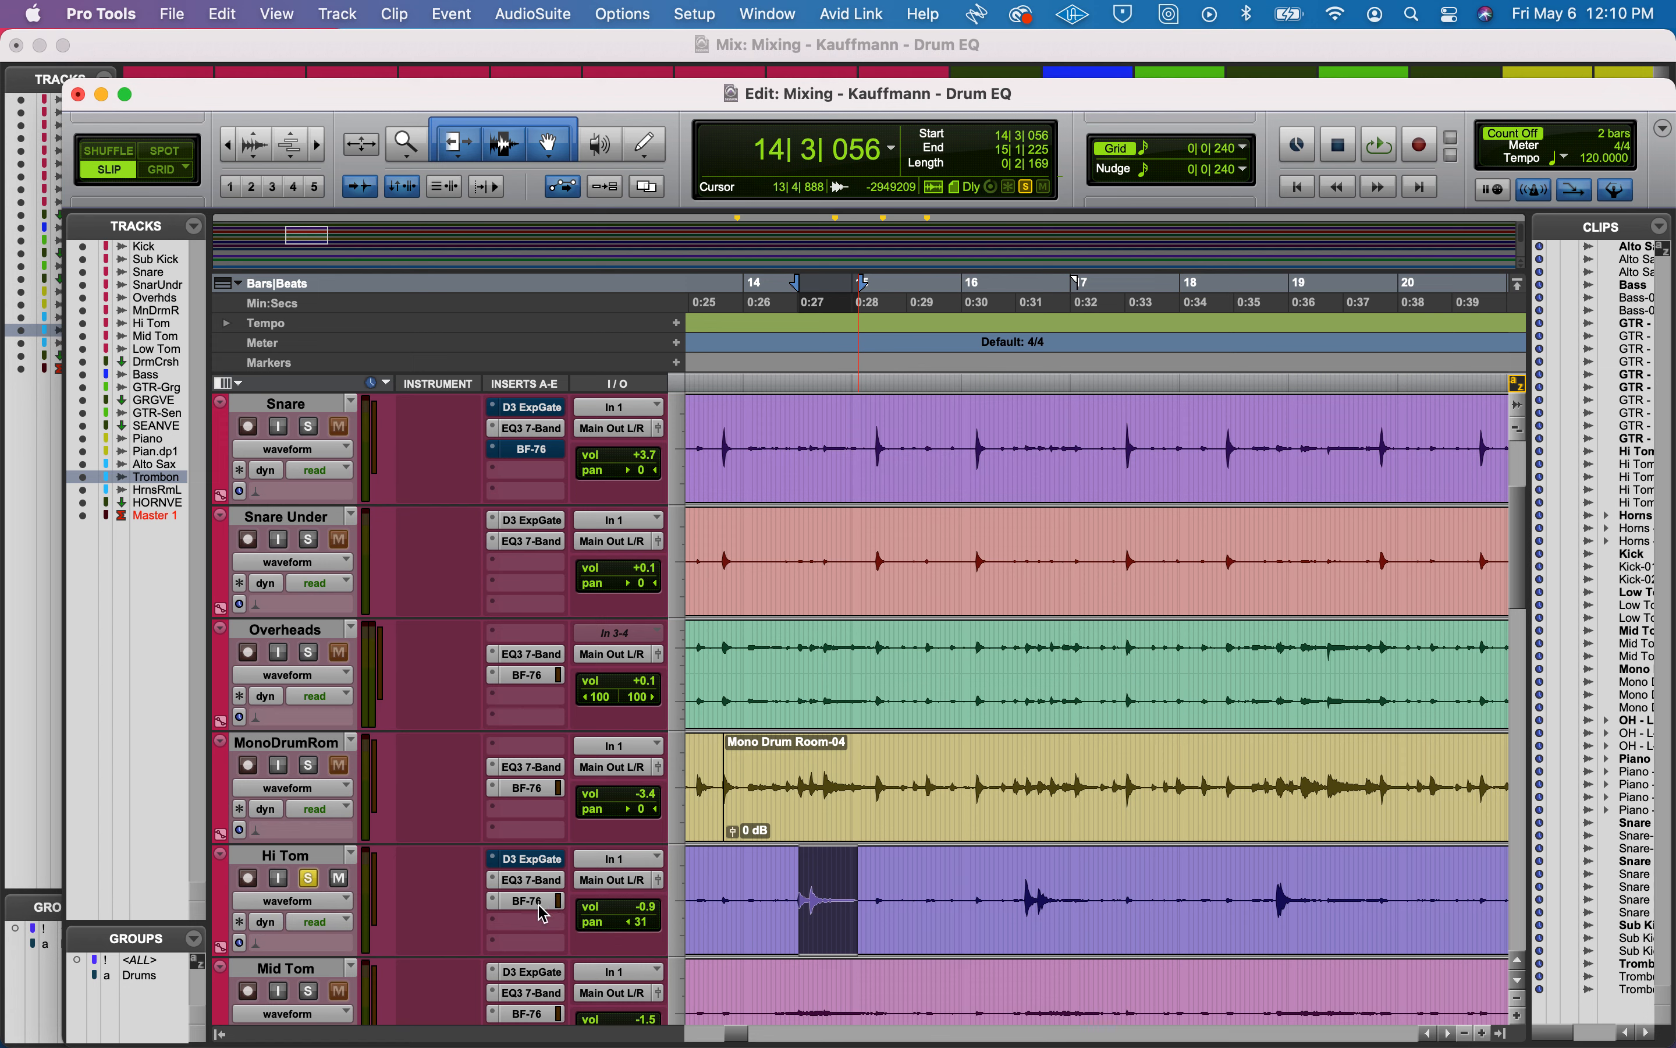
Open the Mid Tom EQ3 7-Band and add Mid Tom to the solo.
{"action": "left_click", "coordinate": [533, 973]}
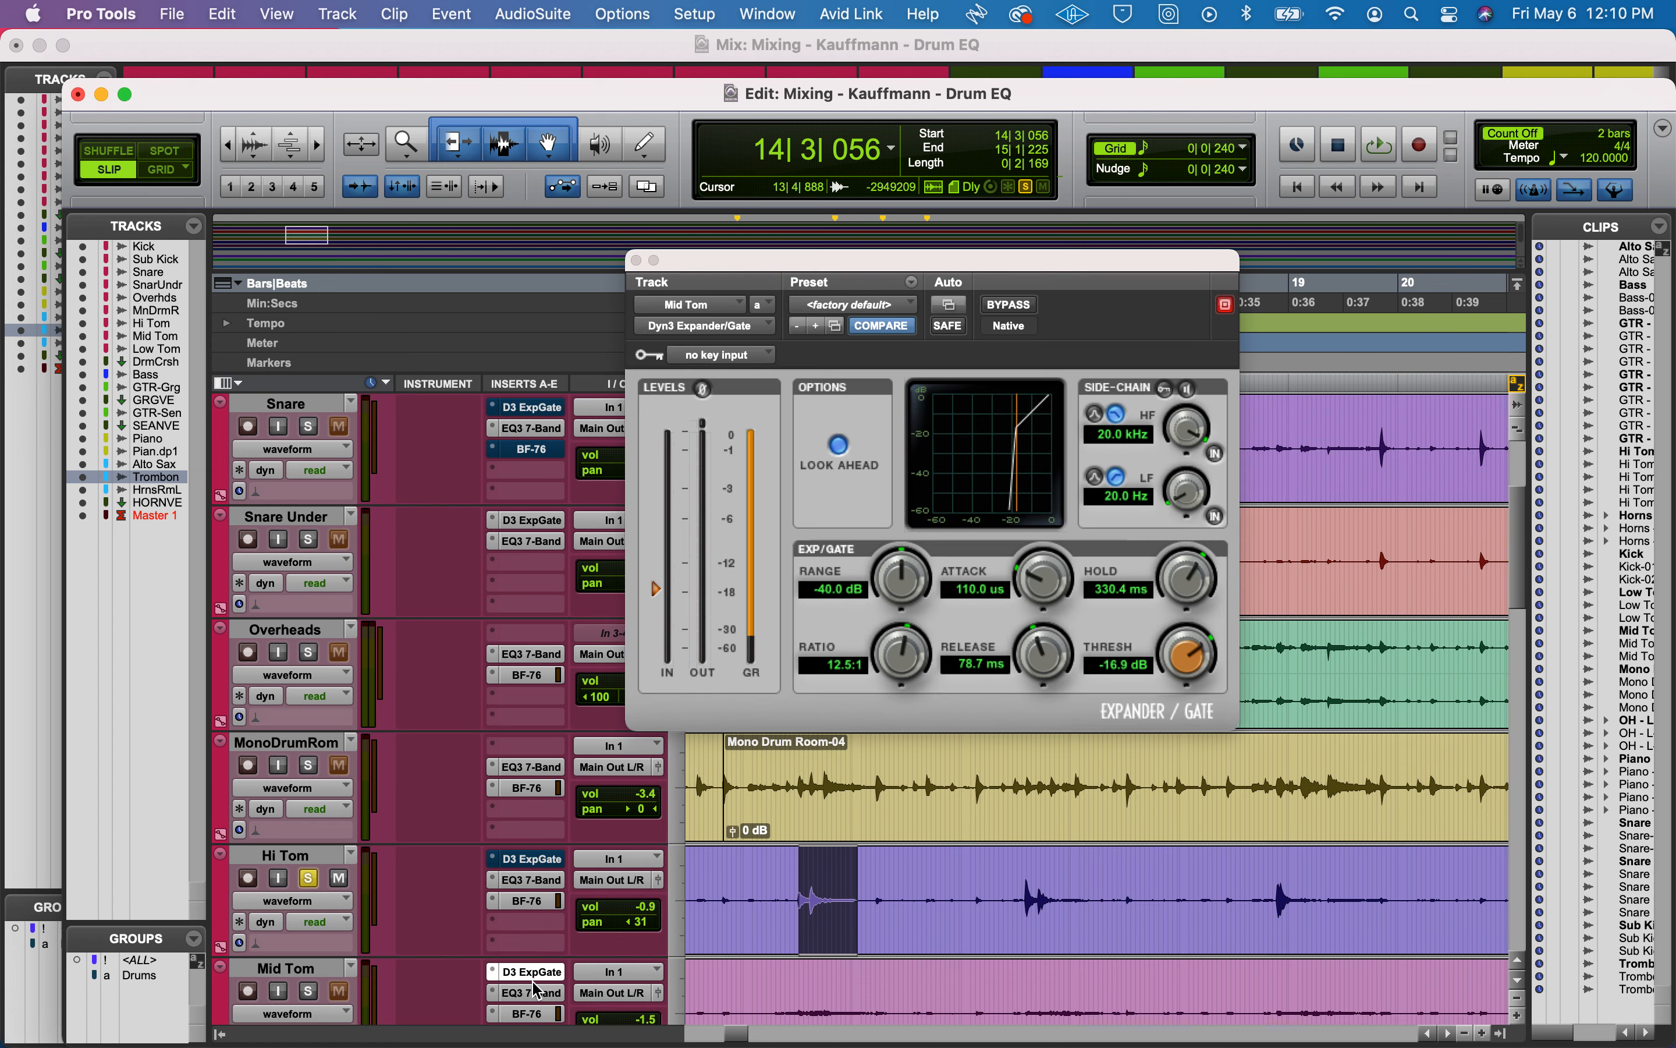
{"action": "left_click", "coordinate": [535, 992]}
{"action": "left_click", "coordinate": [310, 990]}
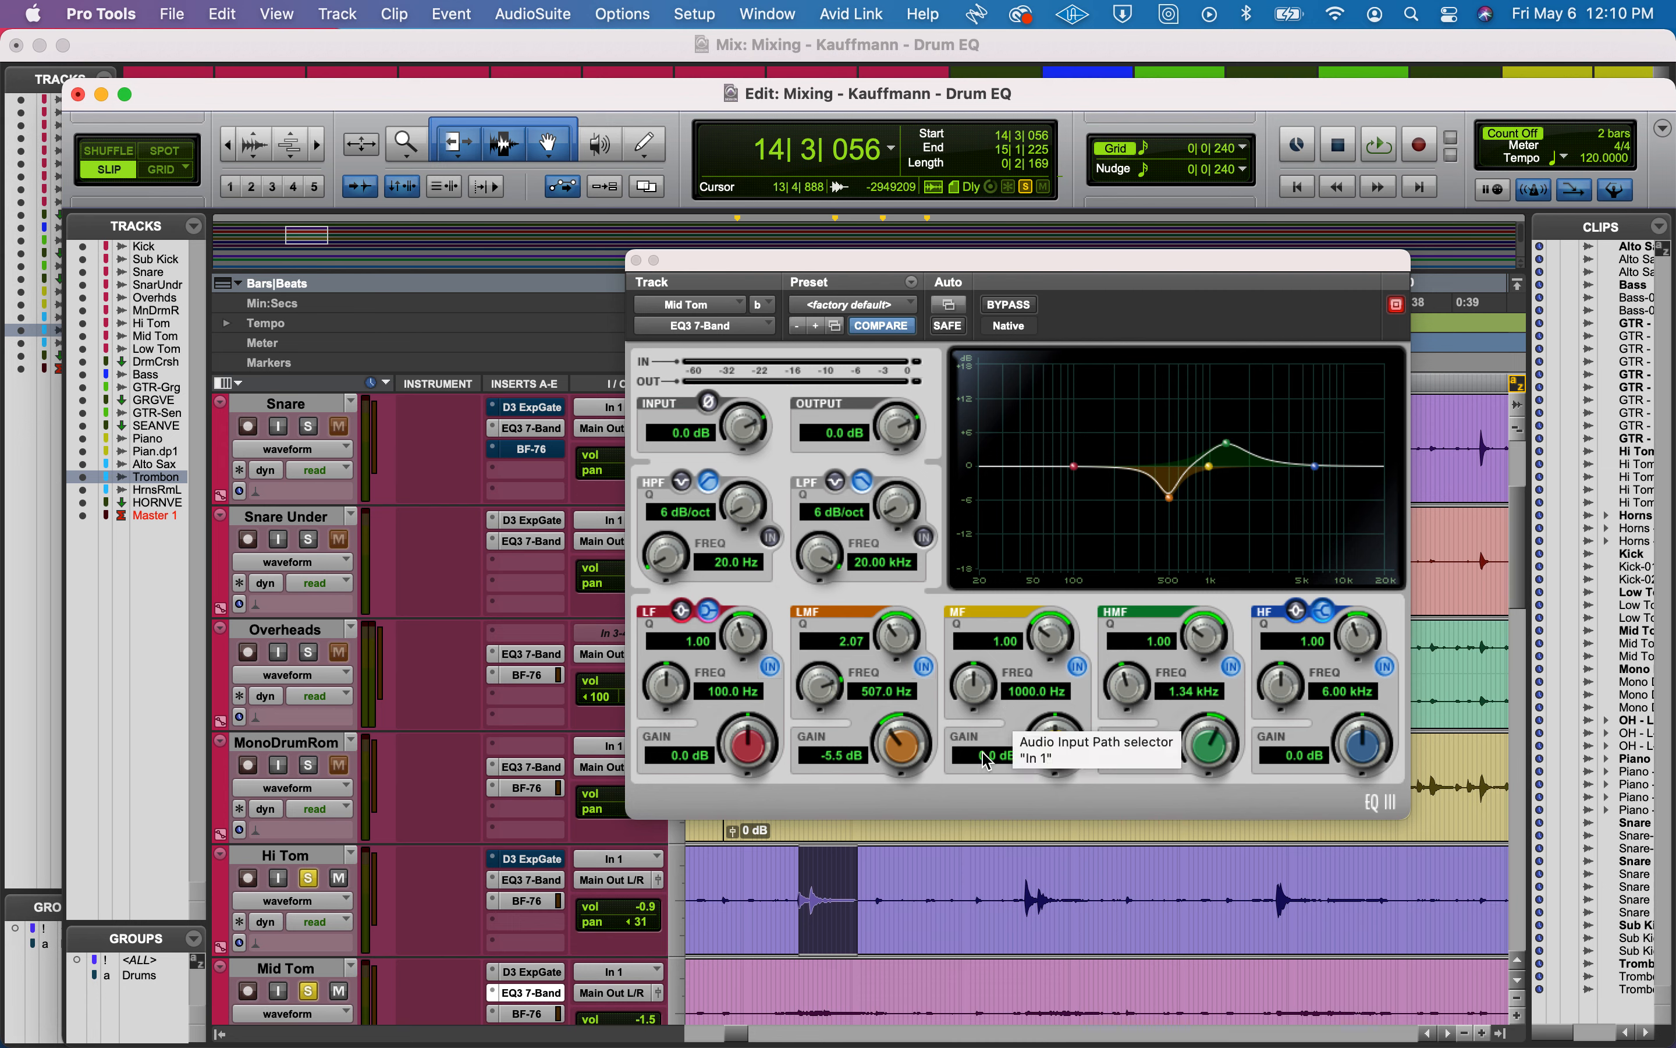
{"action": "scroll", "coordinate": [559, 920], "scroll_direction": "down", "scroll_amount": 6}
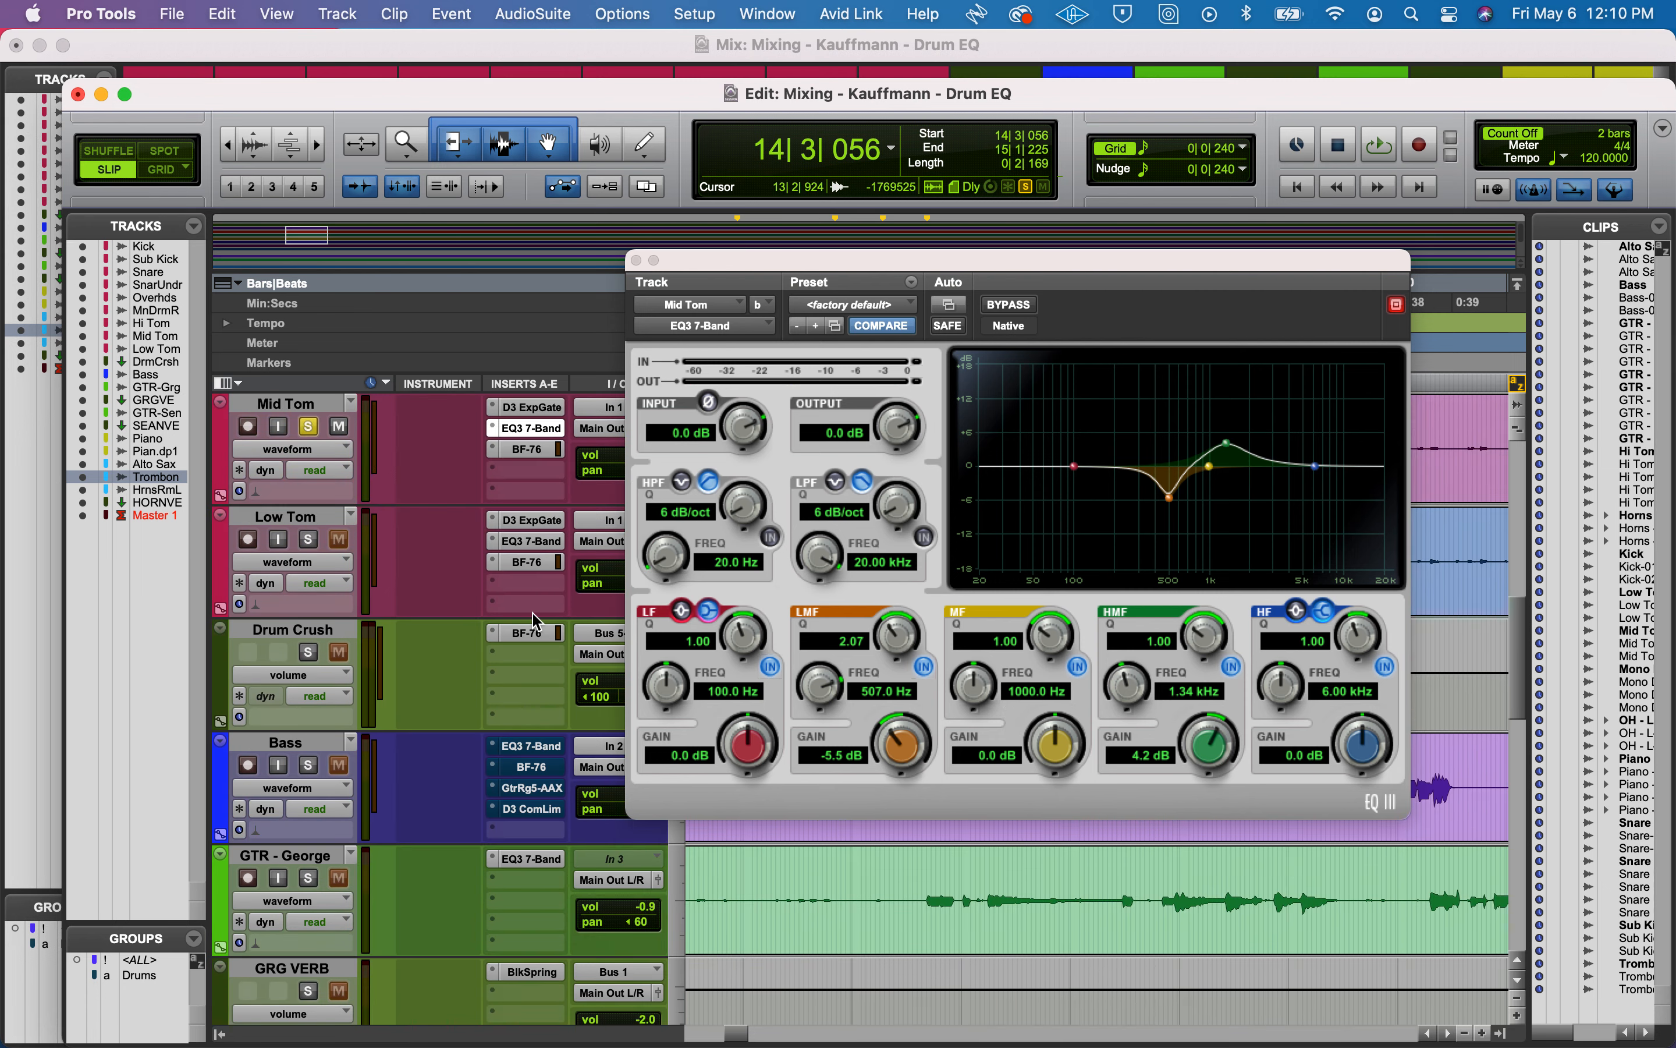
{"action": "scroll", "coordinate": [537, 619], "scroll_direction": "up", "scroll_amount": 3}
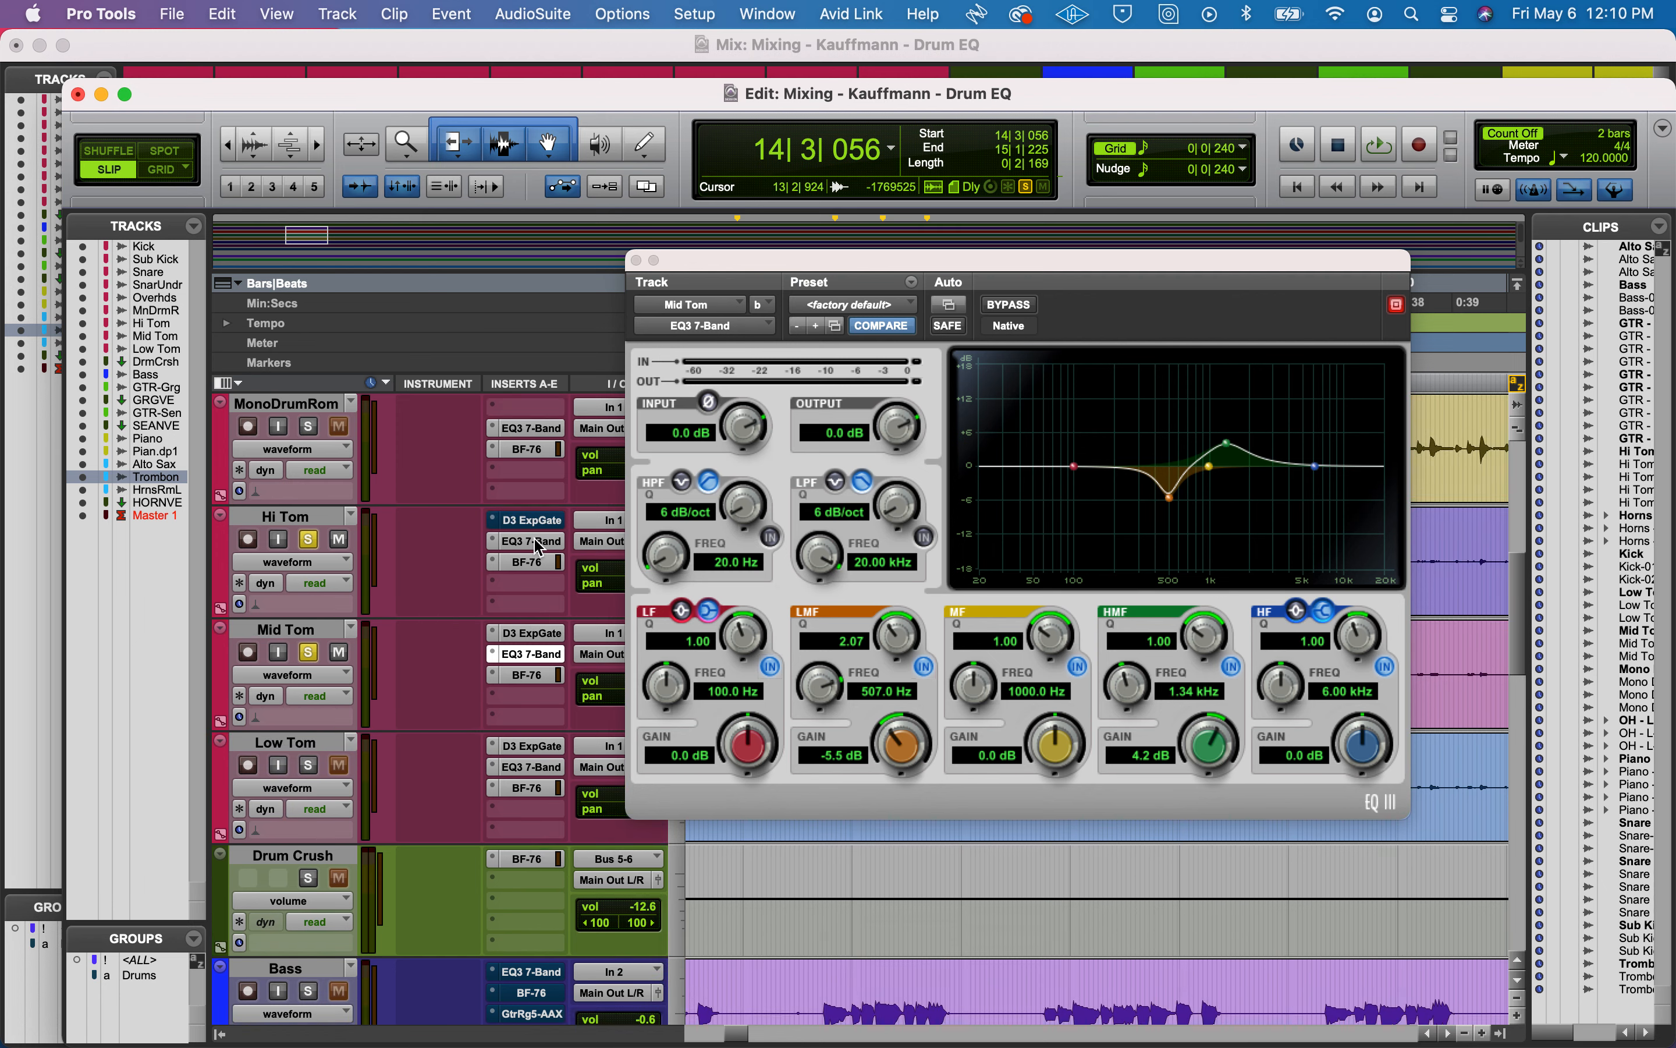
Compare the EQ3 7-Band curves of Hi Tom, Mid Tom and Low Tom, adding Low Tom to the solo.
{"action": "left_click", "coordinate": [530, 541]}
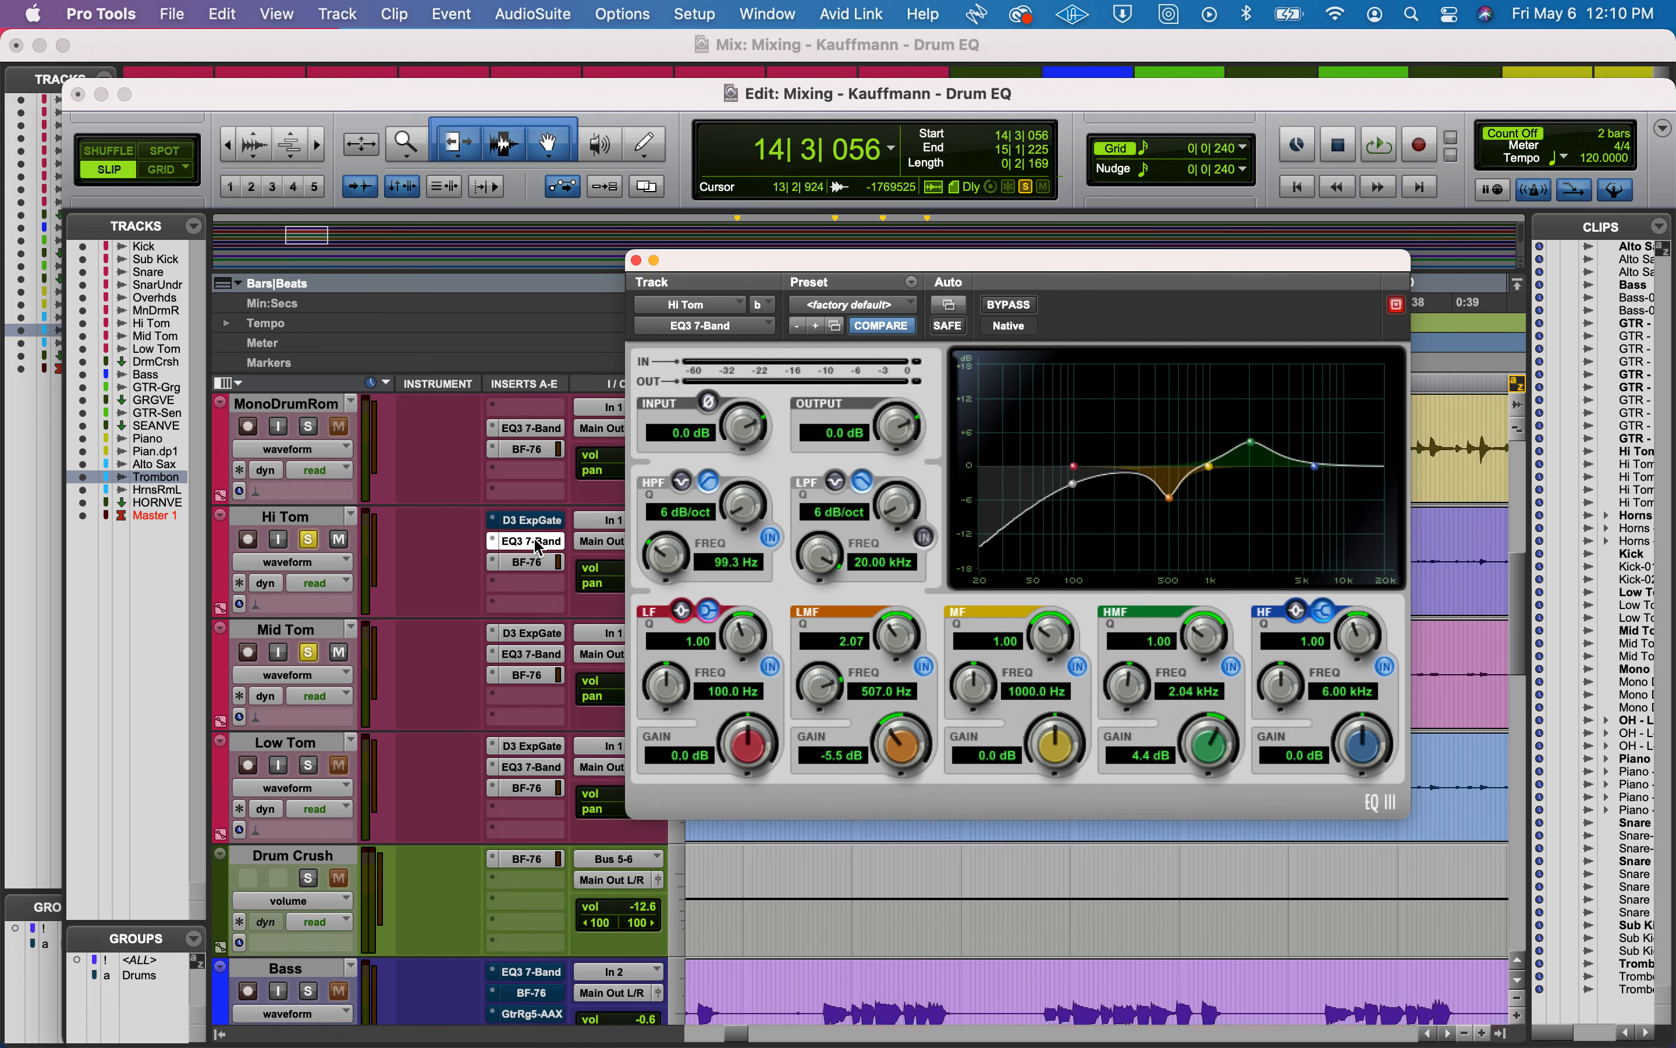
{"action": "left_click", "coordinate": [538, 653]}
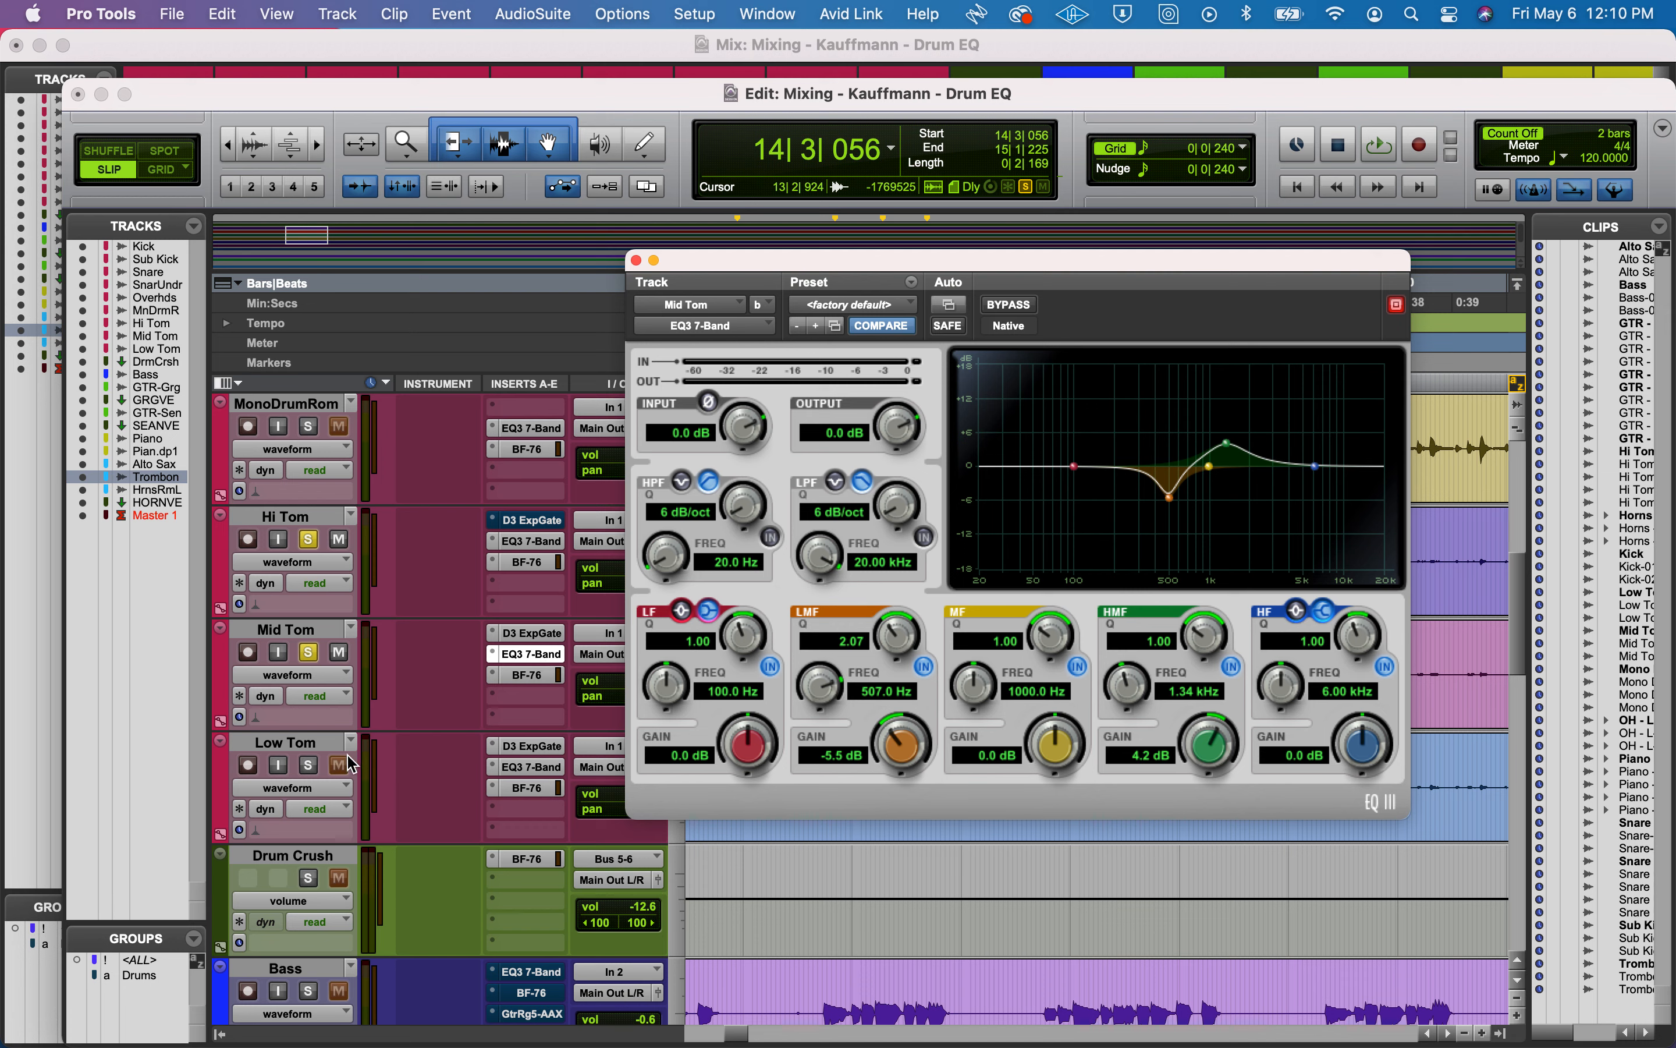
{"action": "left_click", "coordinate": [309, 765]}
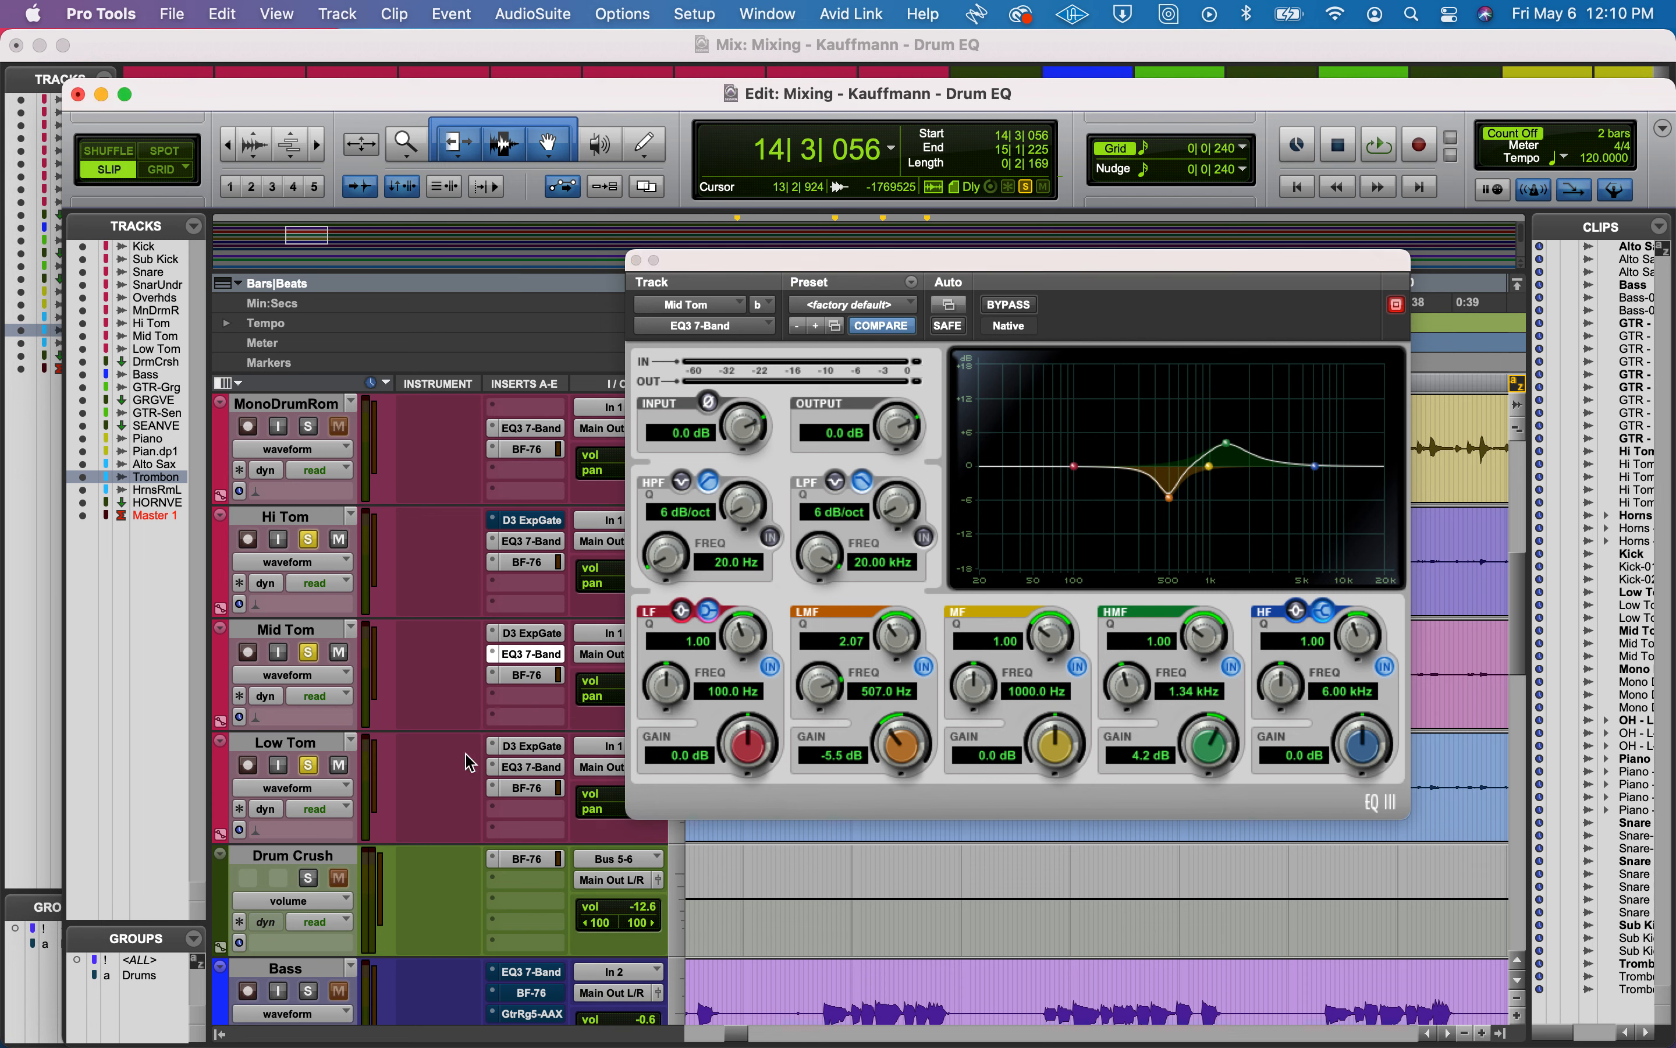
{"action": "left_click", "coordinate": [523, 768]}
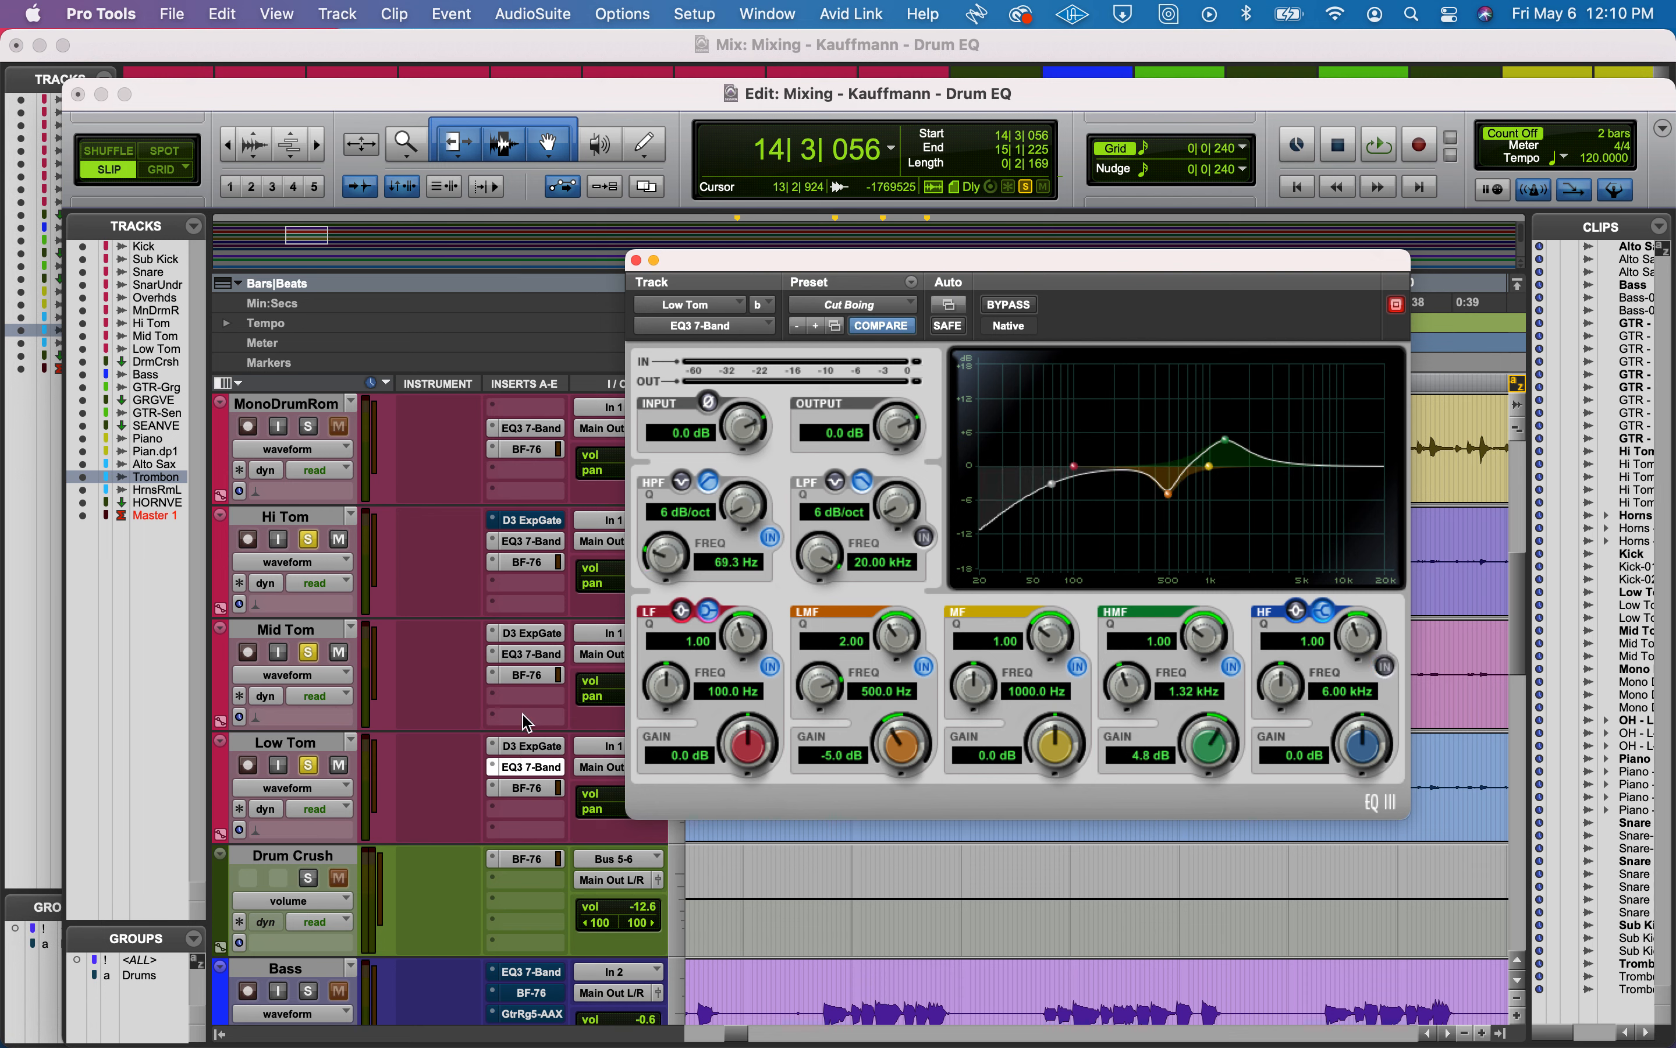
{"action": "left_click", "coordinate": [543, 654]}
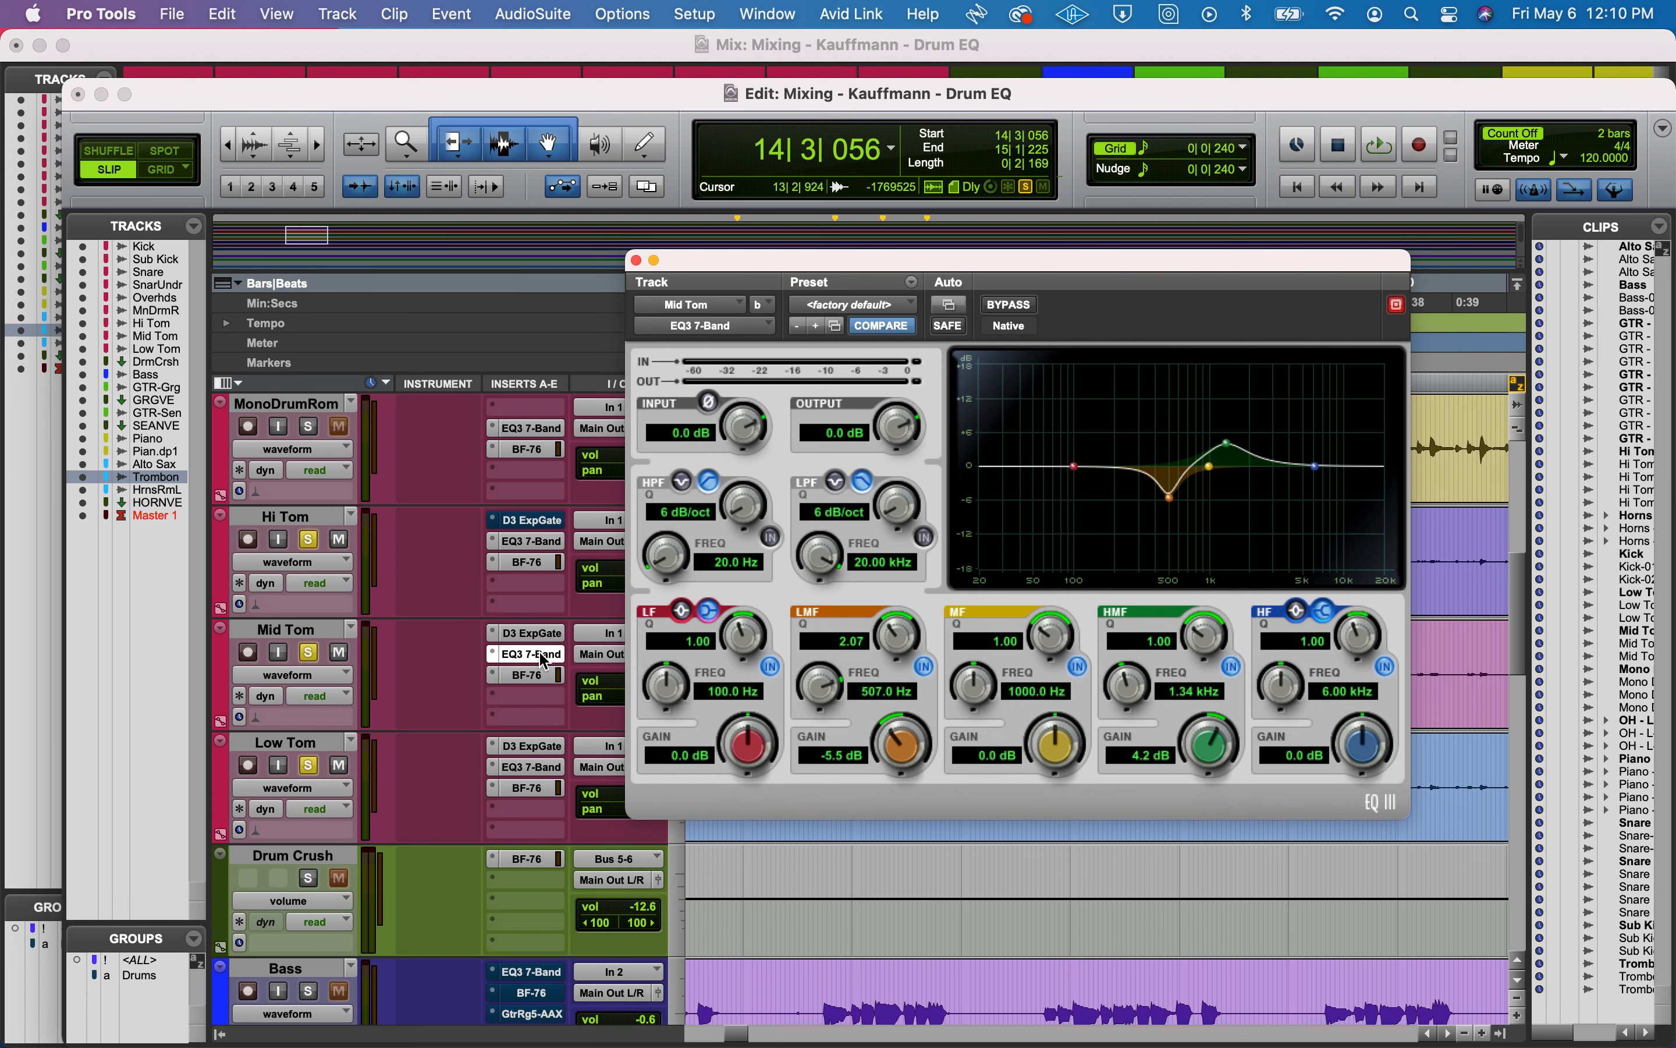
{"action": "left_click", "coordinate": [534, 767]}
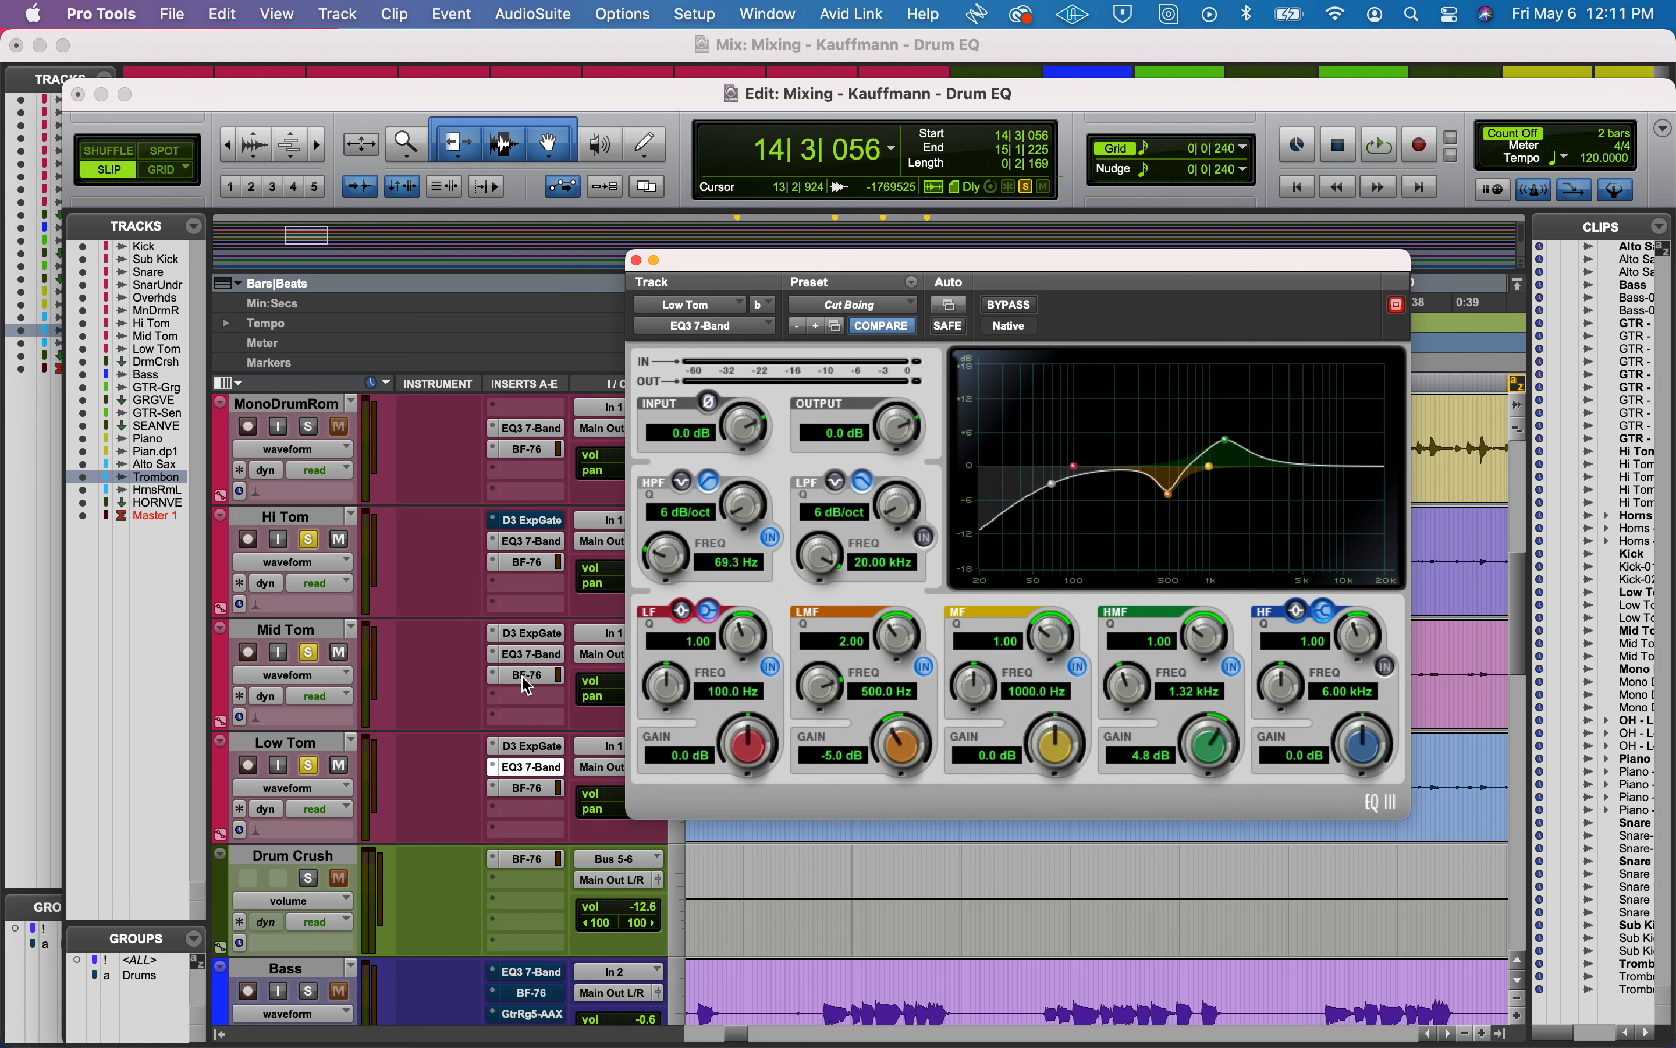
Leave only Low Tom soloed, move its EQ window clear of the Low Tom waveform, and play from 18|4|776.
{"action": "left_click", "coordinate": [307, 654]}
{"action": "left_click", "coordinate": [308, 539]}
{"action": "key", "text": "space"}
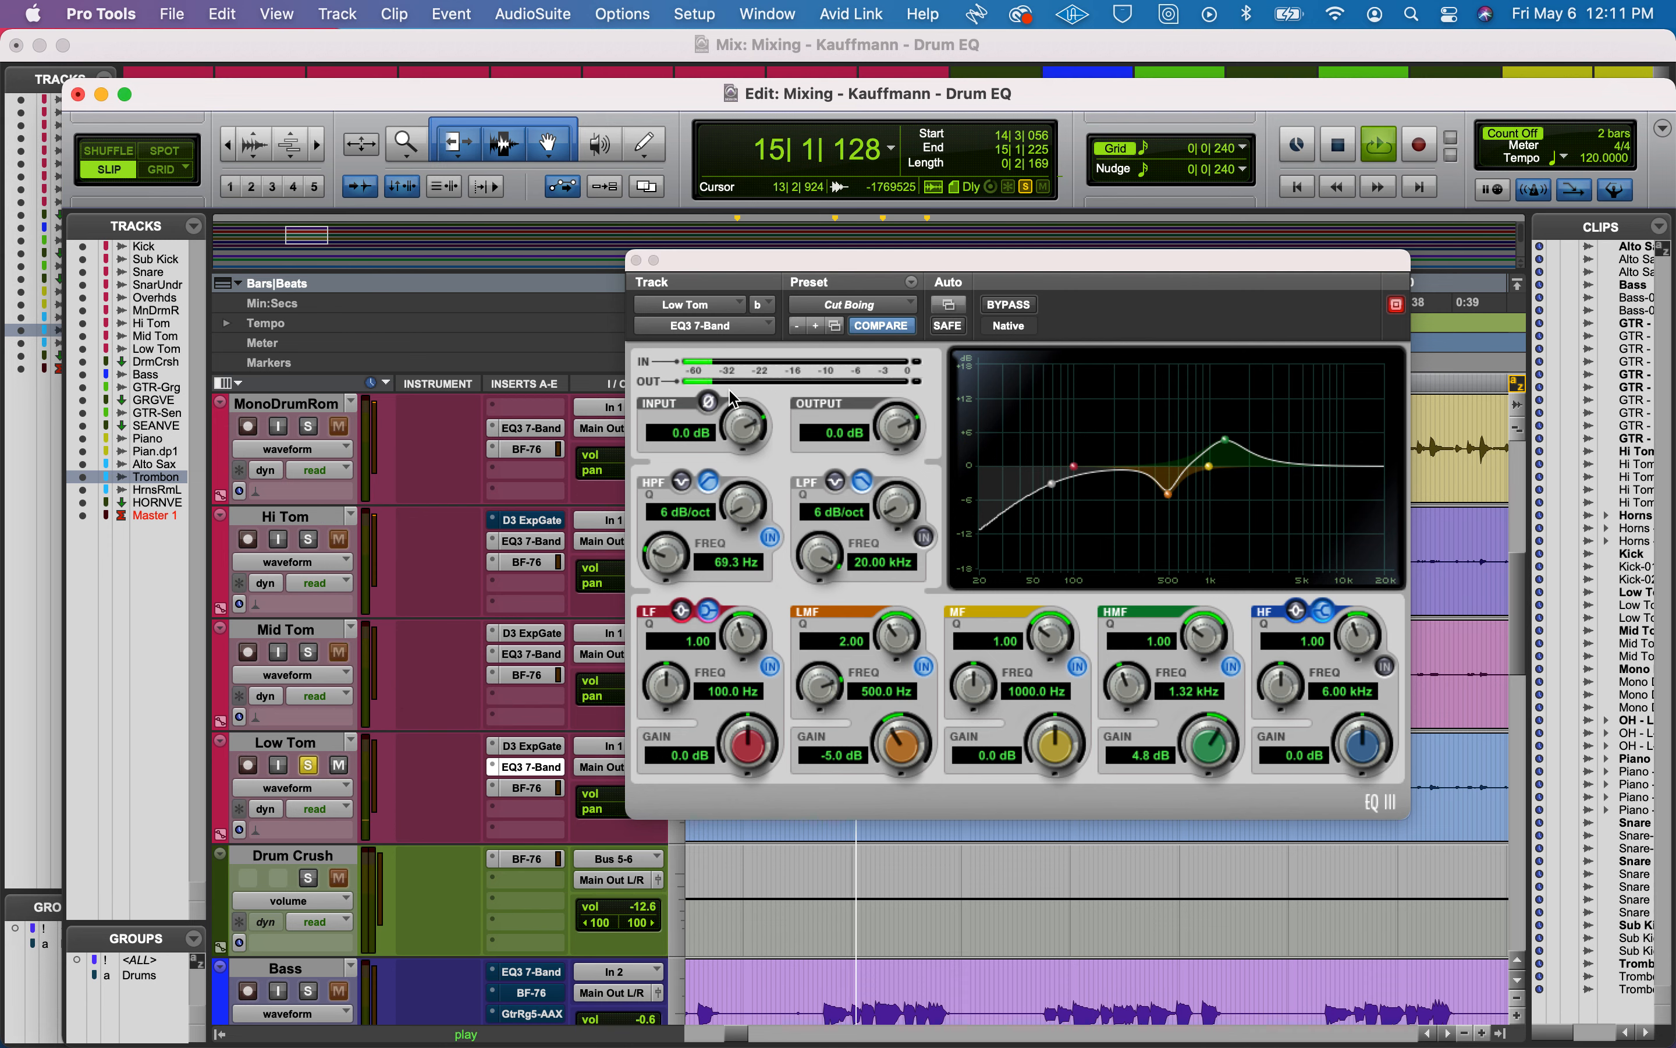
{"action": "left_click_drag", "start_coordinate": [707, 265], "coordinate": [224, 145]}
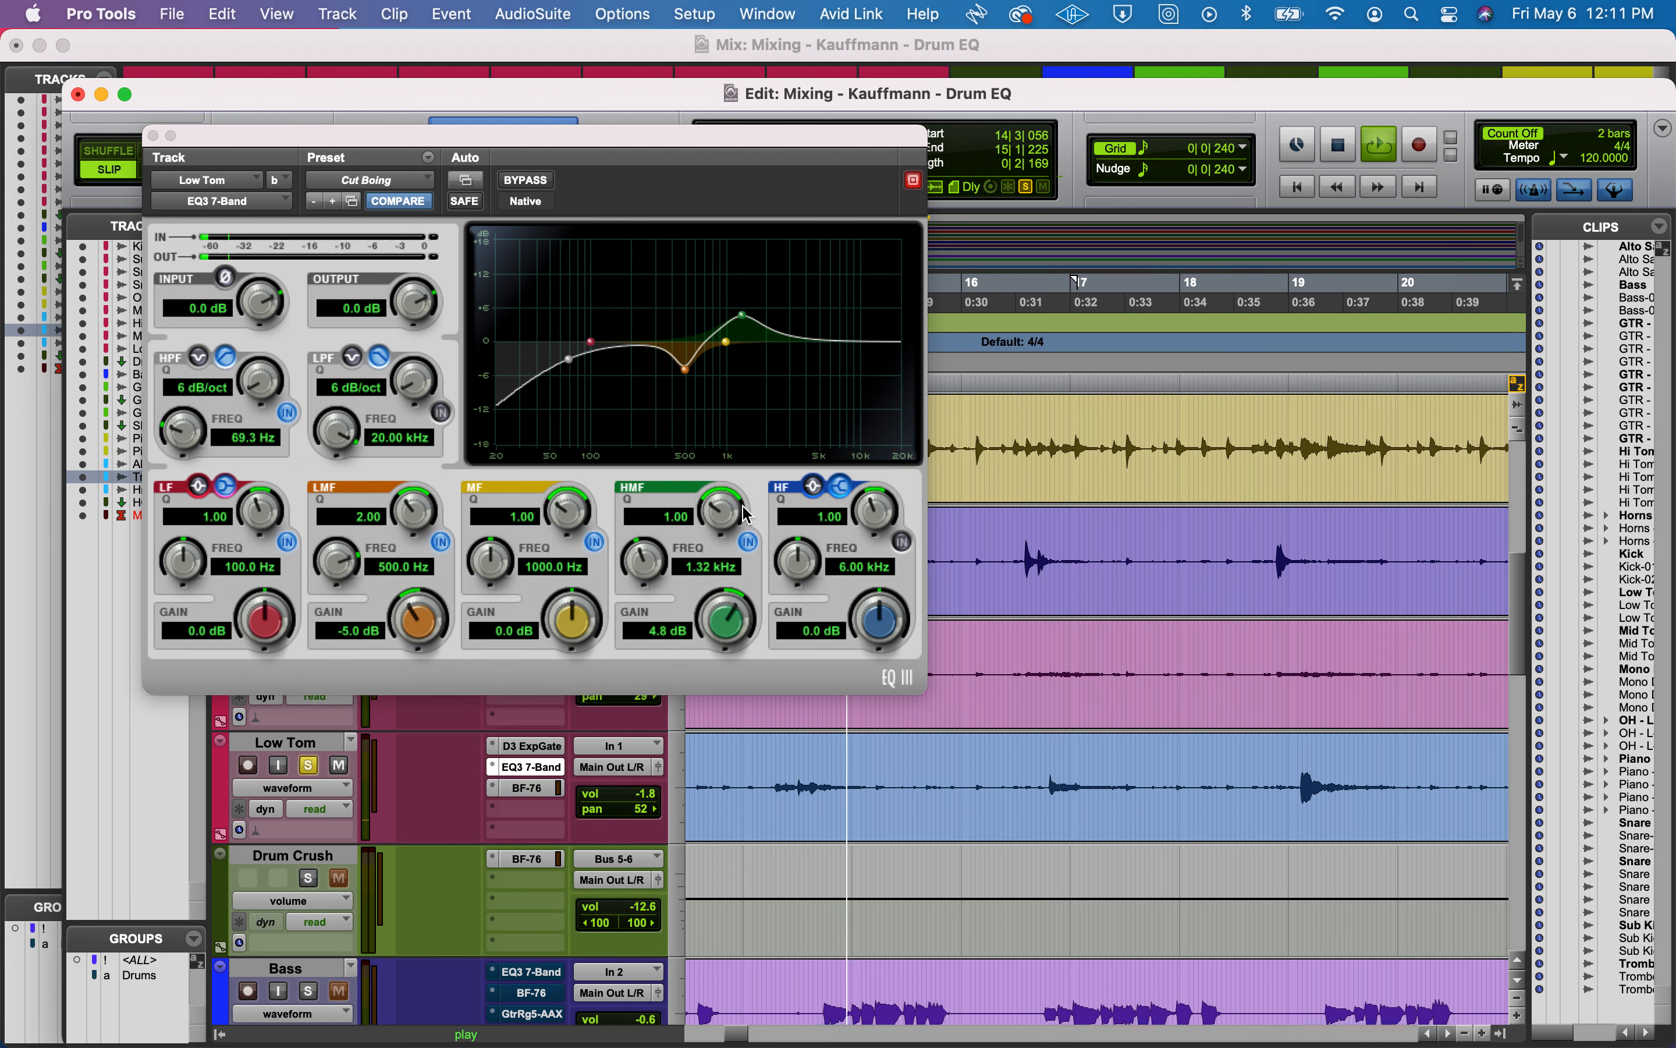
{"action": "key", "text": "space"}
{"action": "left_click", "coordinate": [1284, 752]}
{"action": "key", "text": "space"}
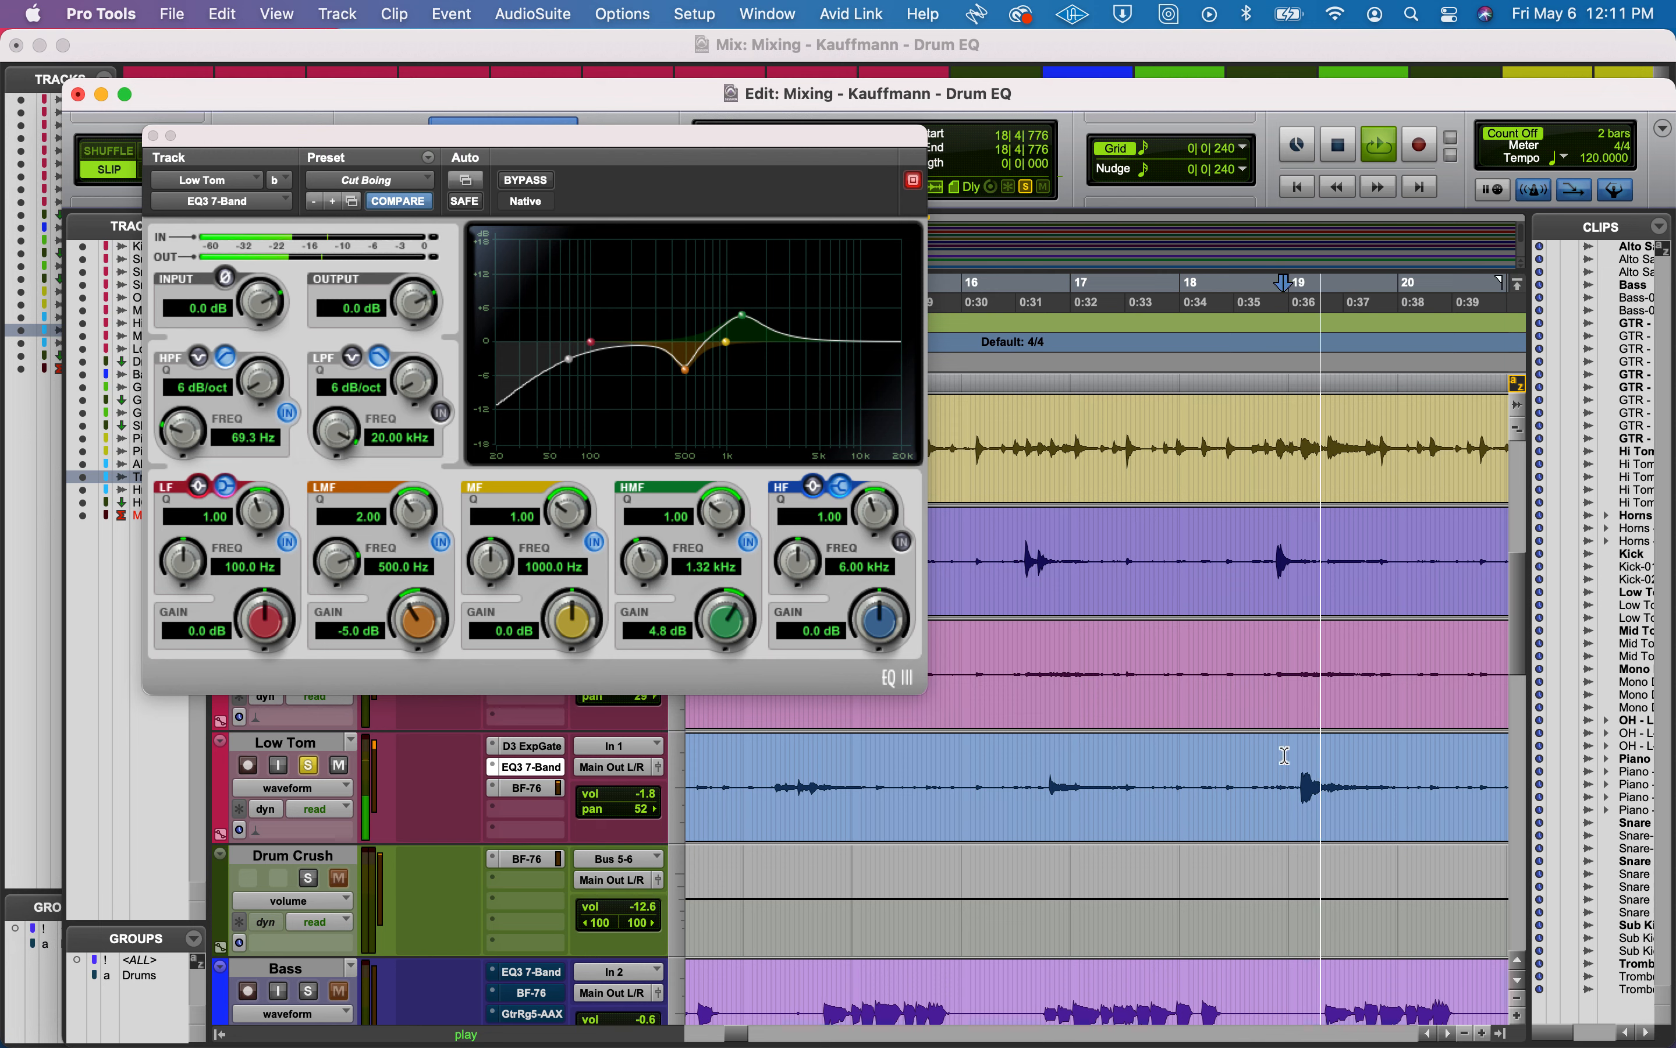
Audition the Low Tom hit with its EQ, D3 ExpGate and BF-76 bypassed.
{"action": "key", "text": "space"}
{"action": "left_click", "coordinate": [535, 181]}
{"action": "key", "text": "space"}
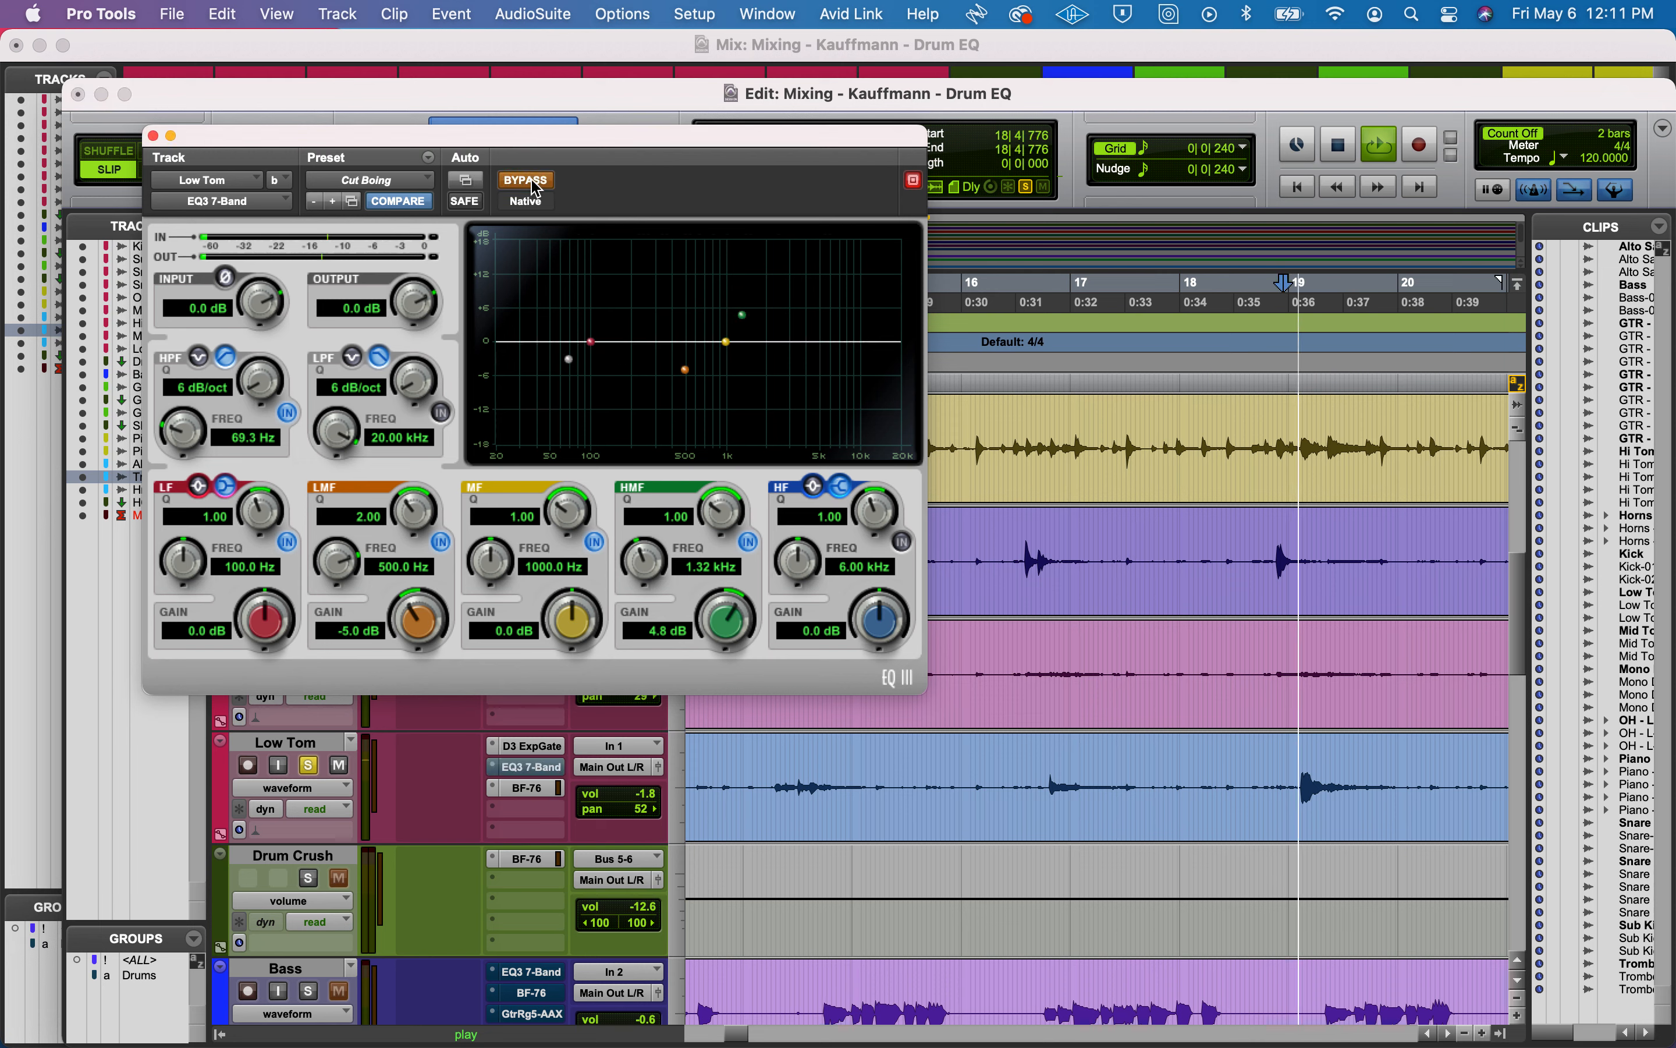
{"action": "key", "text": "space"}
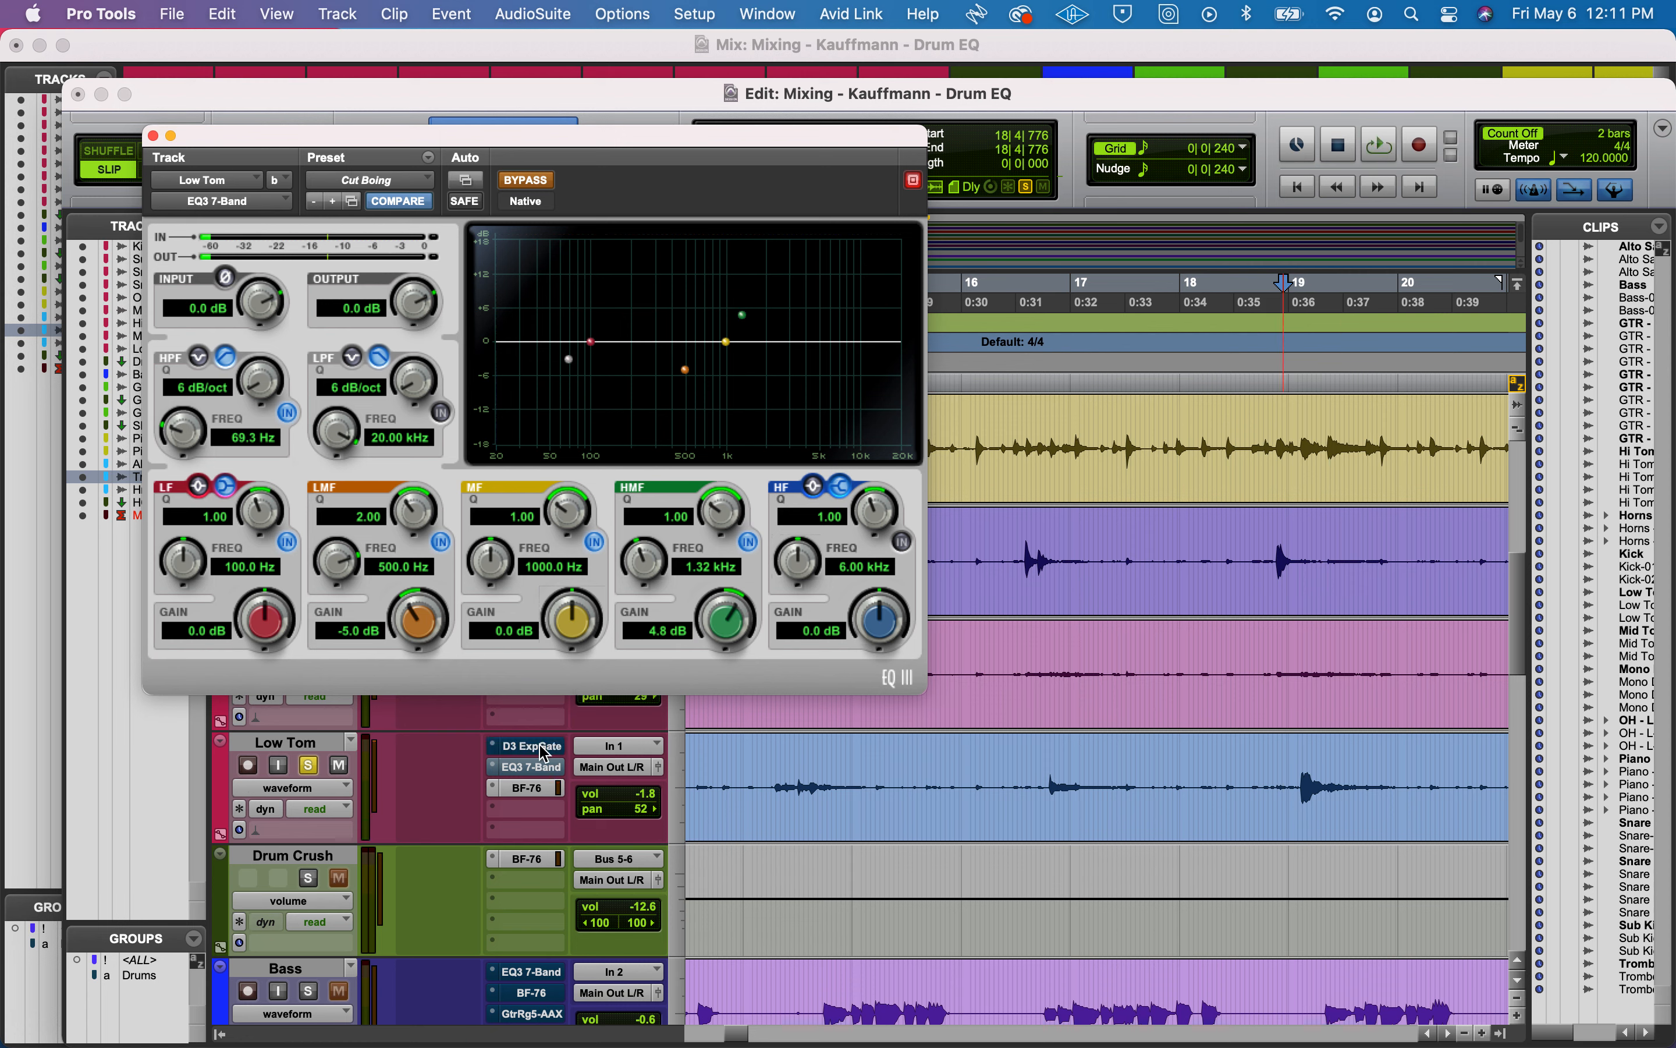
{"action": "key", "text": "space"}
{"action": "key", "text": "space"}
{"action": "key", "text": "space"}
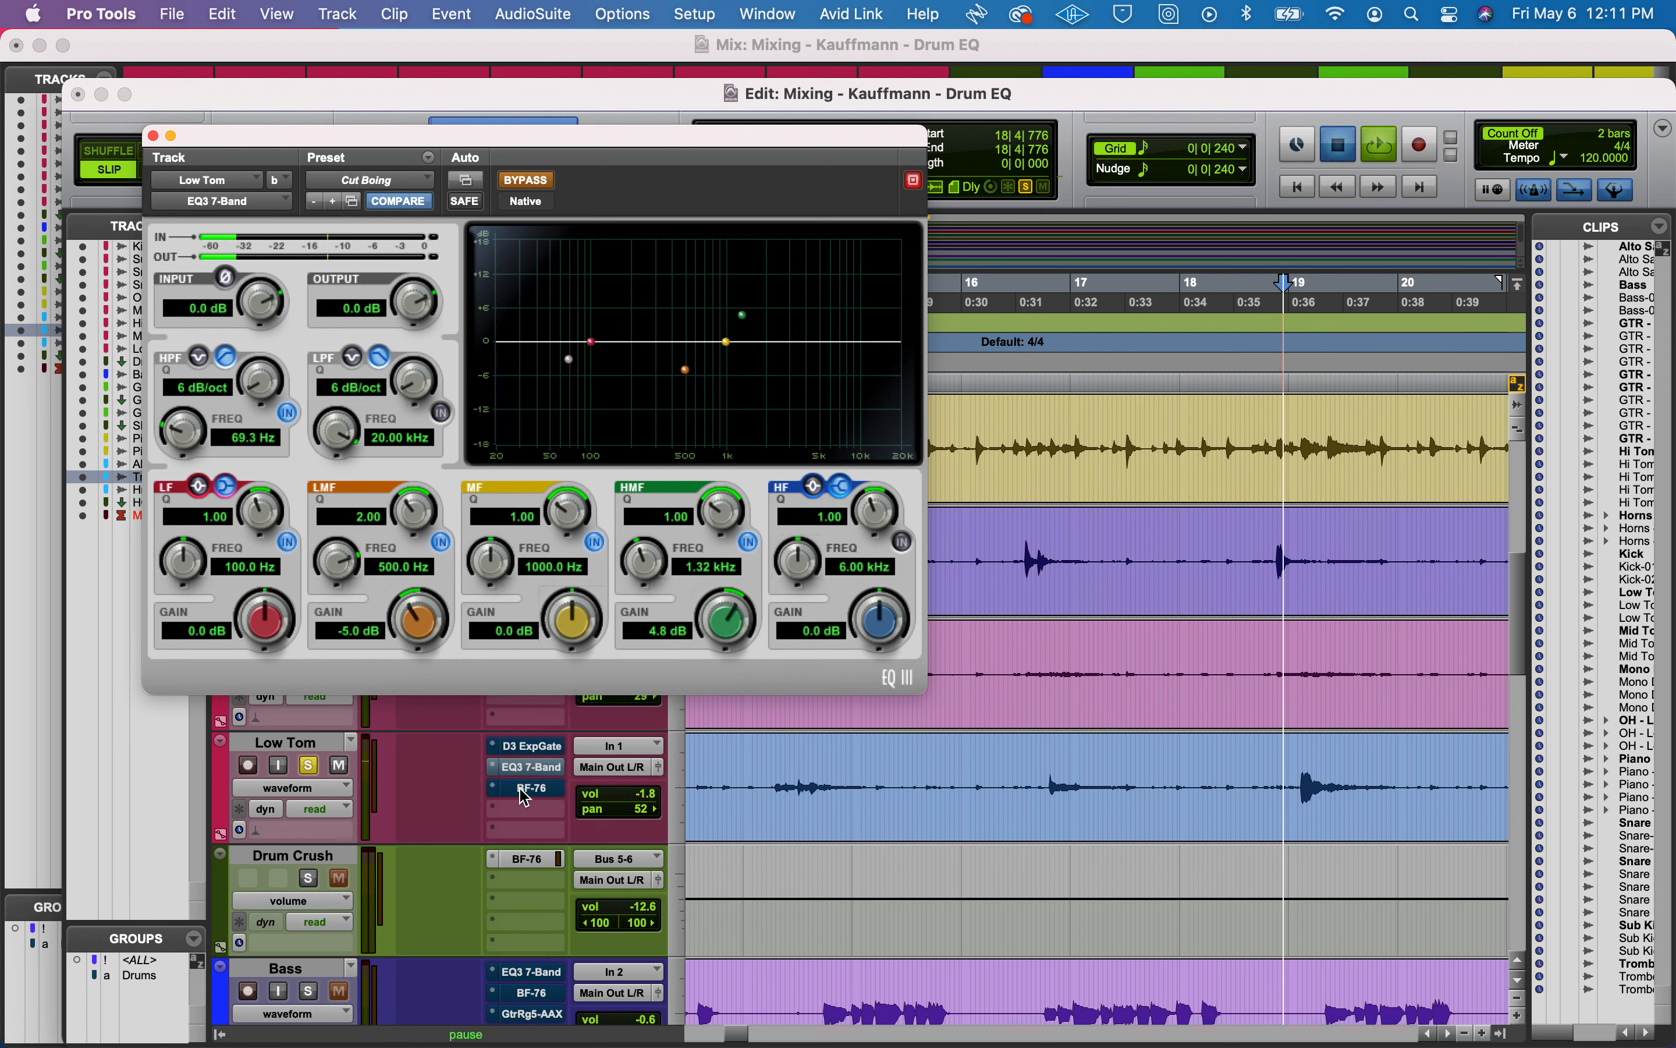
{"action": "key", "text": "space"}
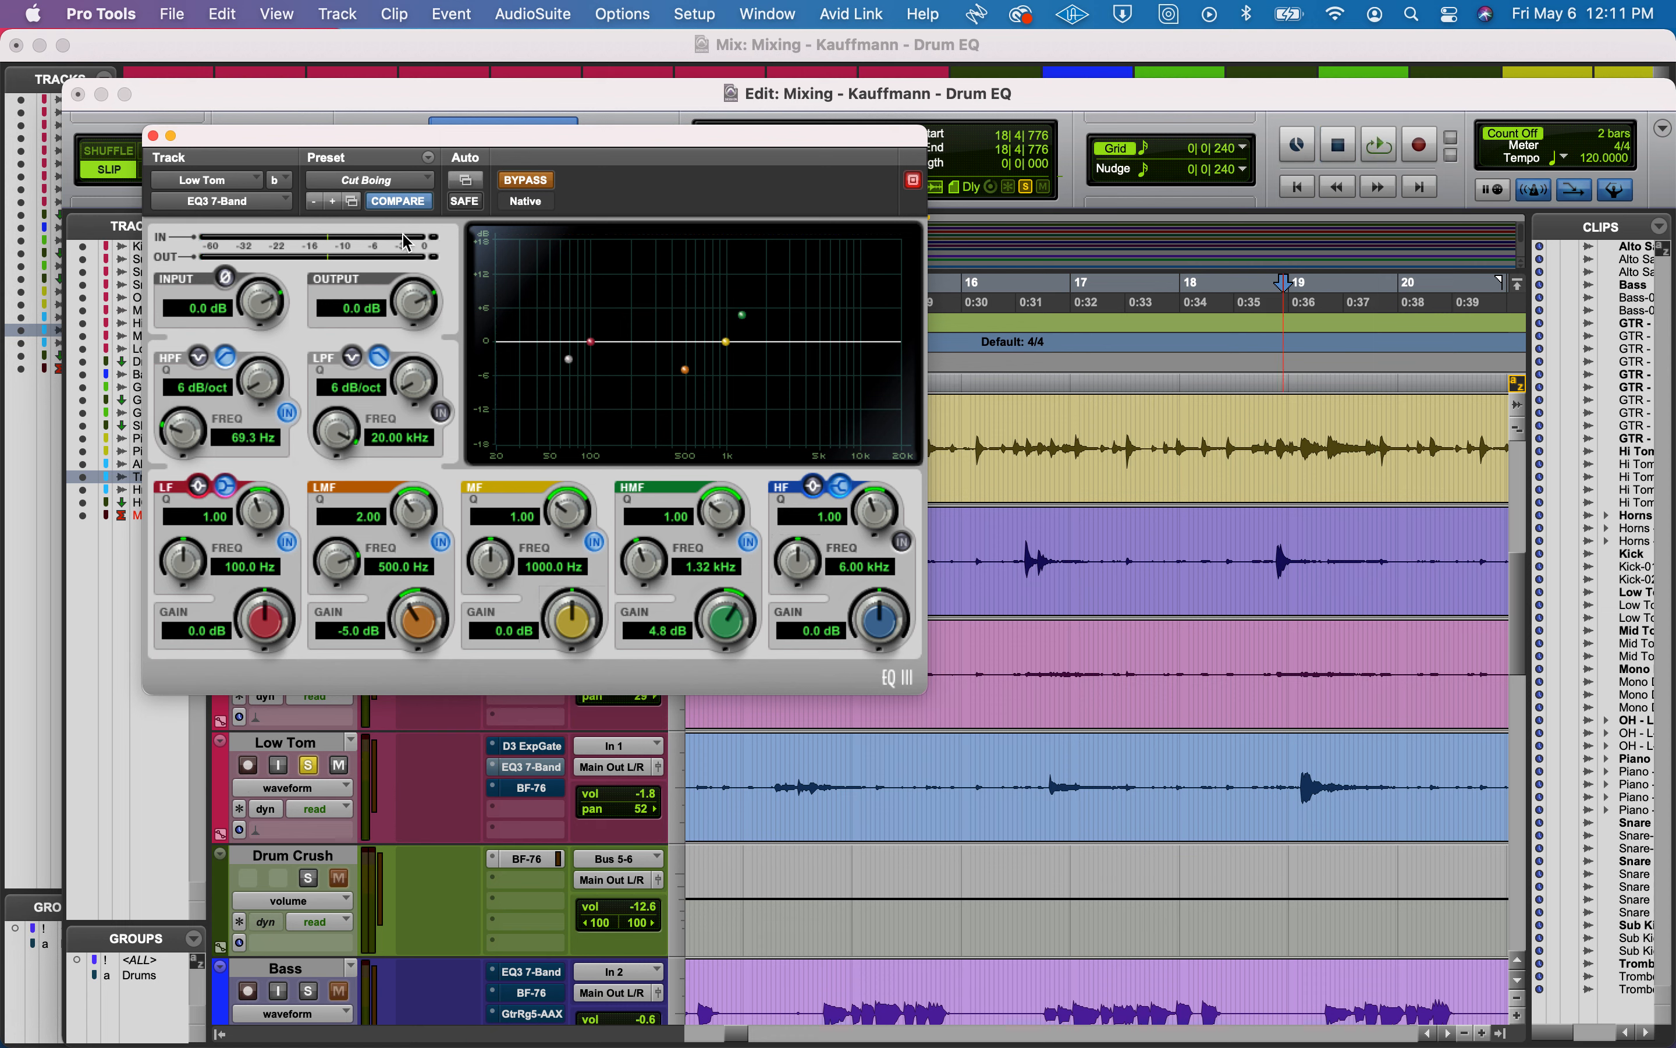
Reactivate the Low Tom EQ during playback, set its high-pass filter to 103.9 Hz with playback stopped, and close the EQ.
{"action": "key", "text": "space"}
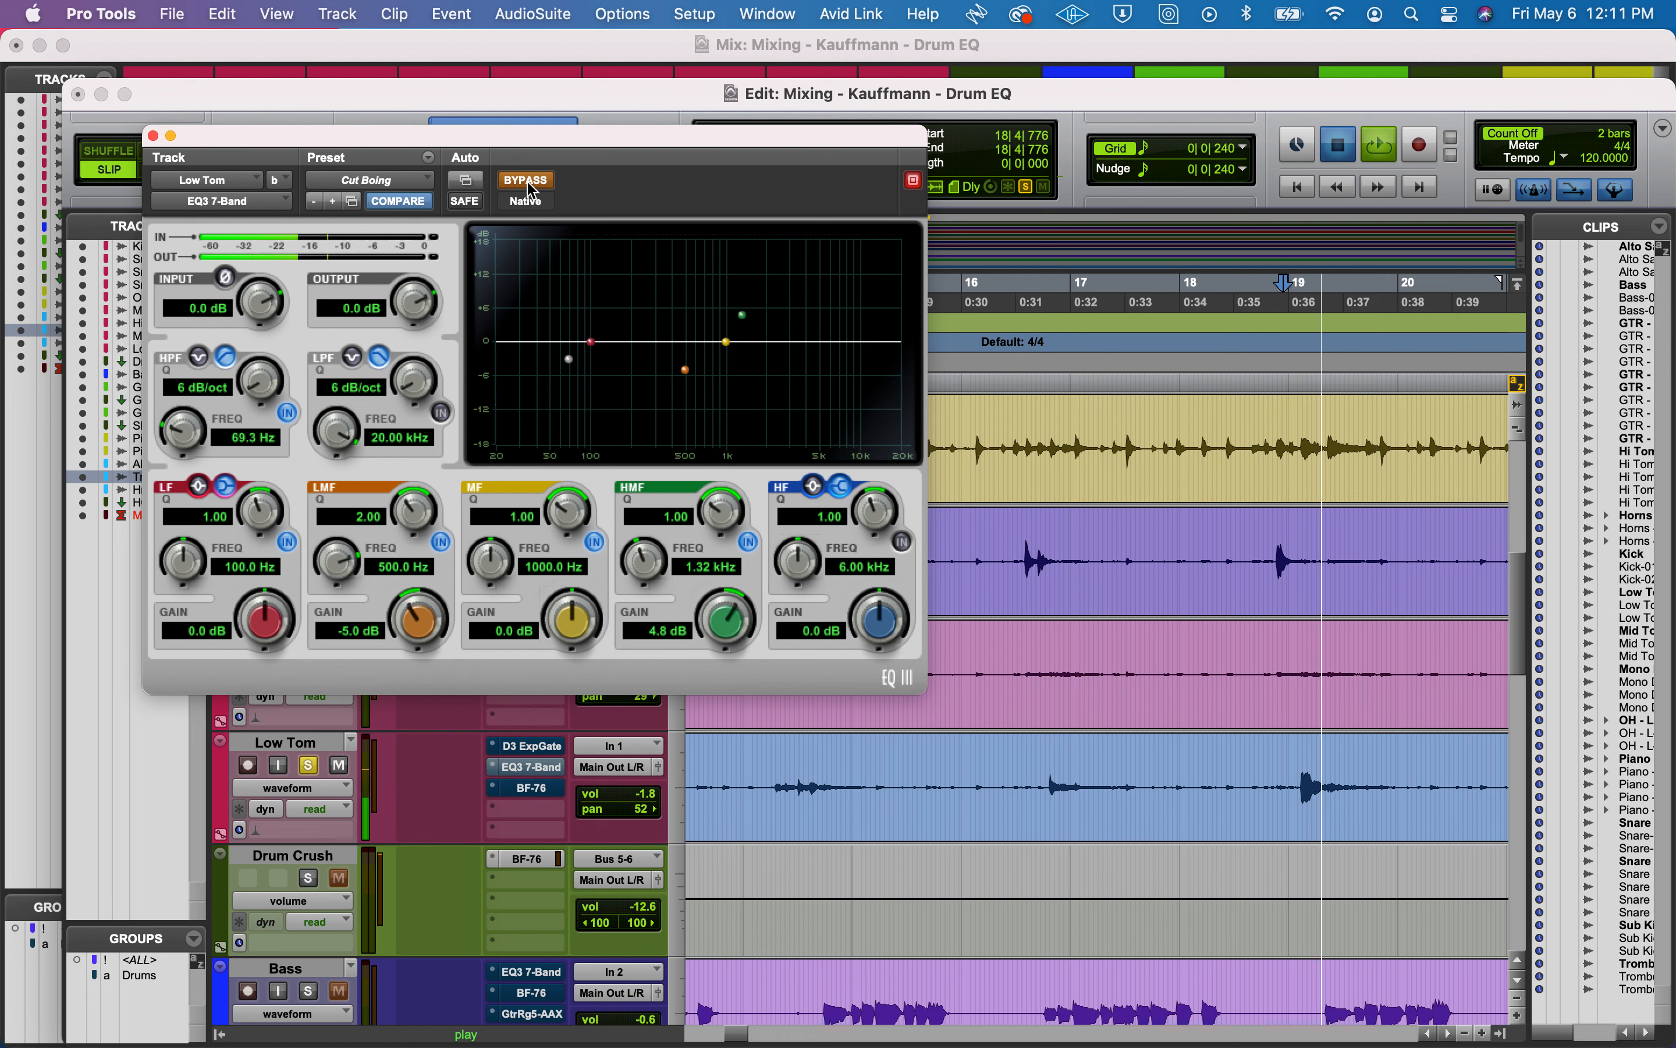
{"action": "left_click", "coordinate": [528, 182]}
{"action": "key", "text": "space"}
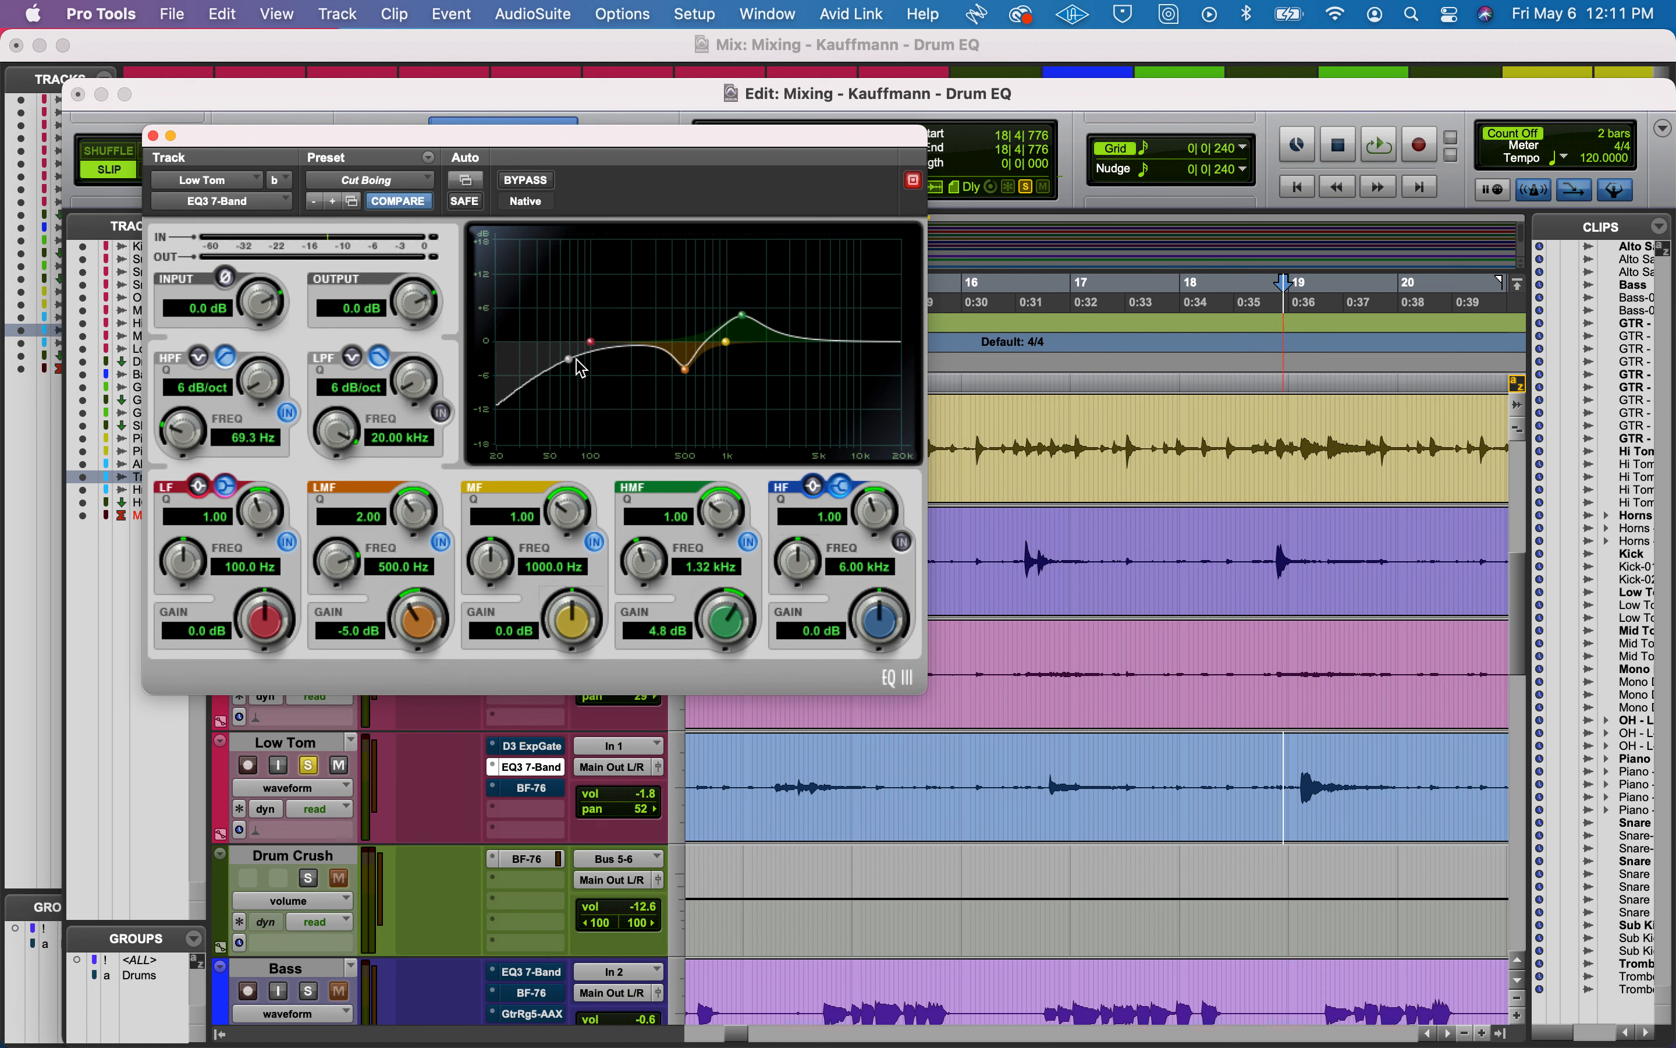
{"action": "left_click_drag", "start_coordinate": [569, 361], "coordinate": [598, 370]}
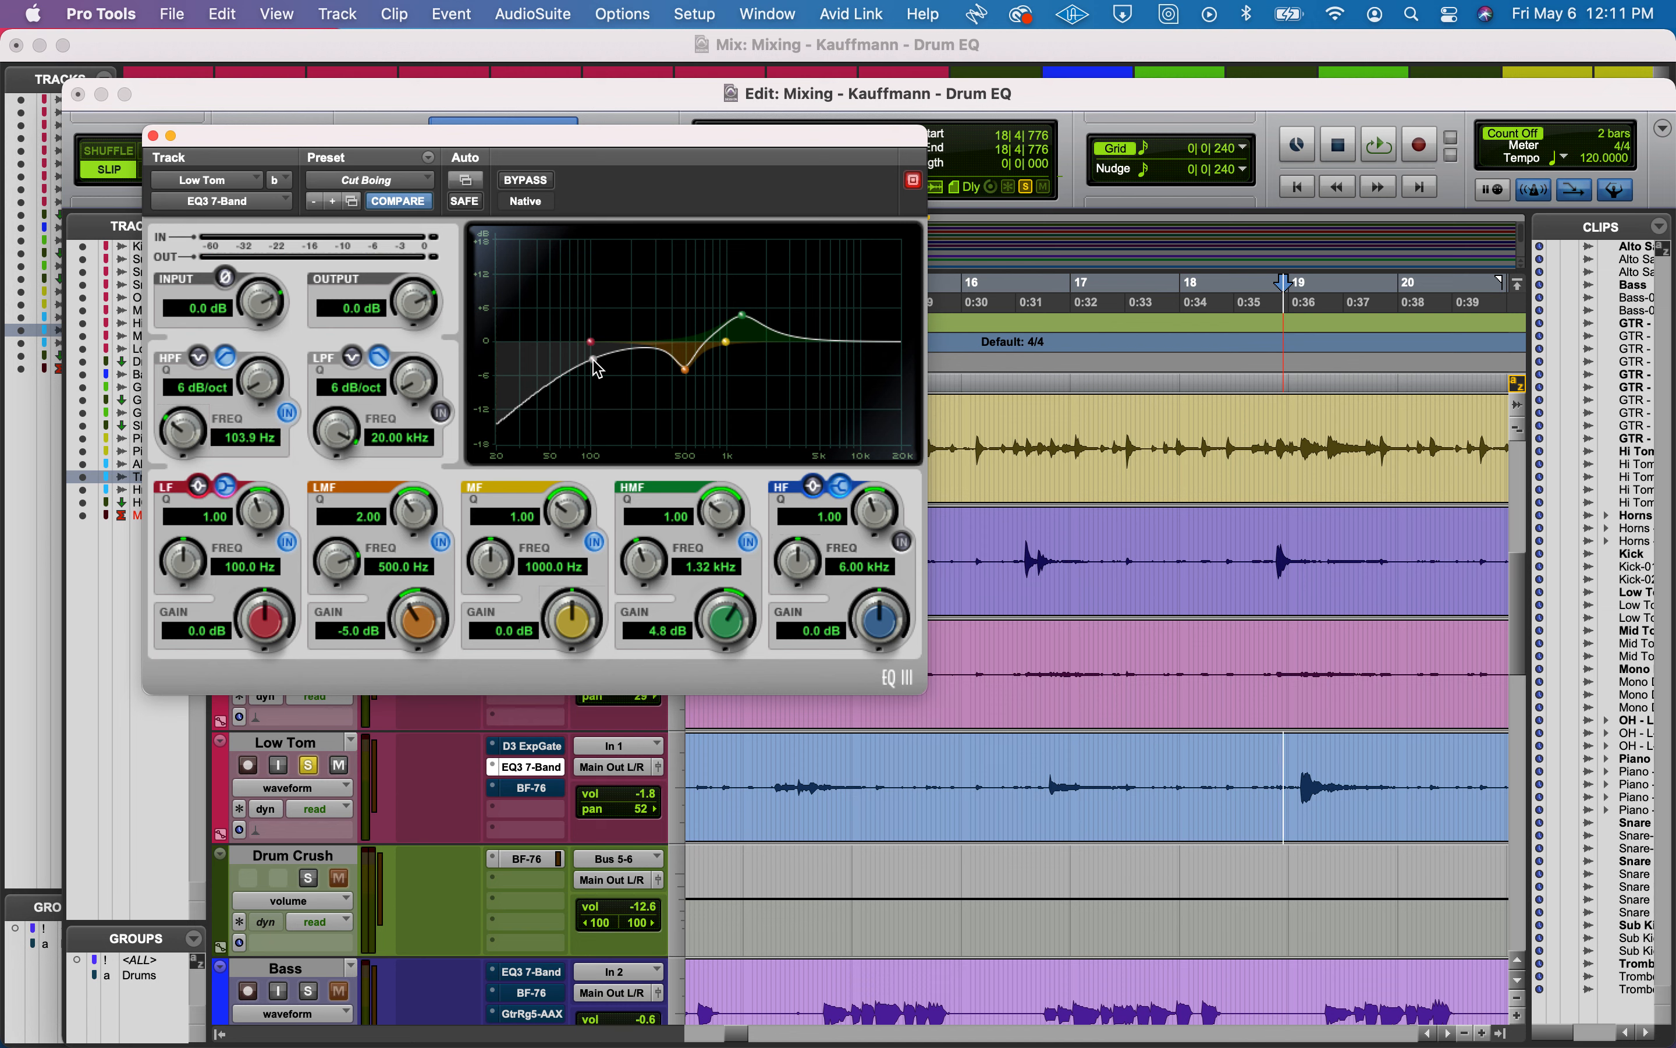
{"action": "left_click", "coordinate": [154, 136]}
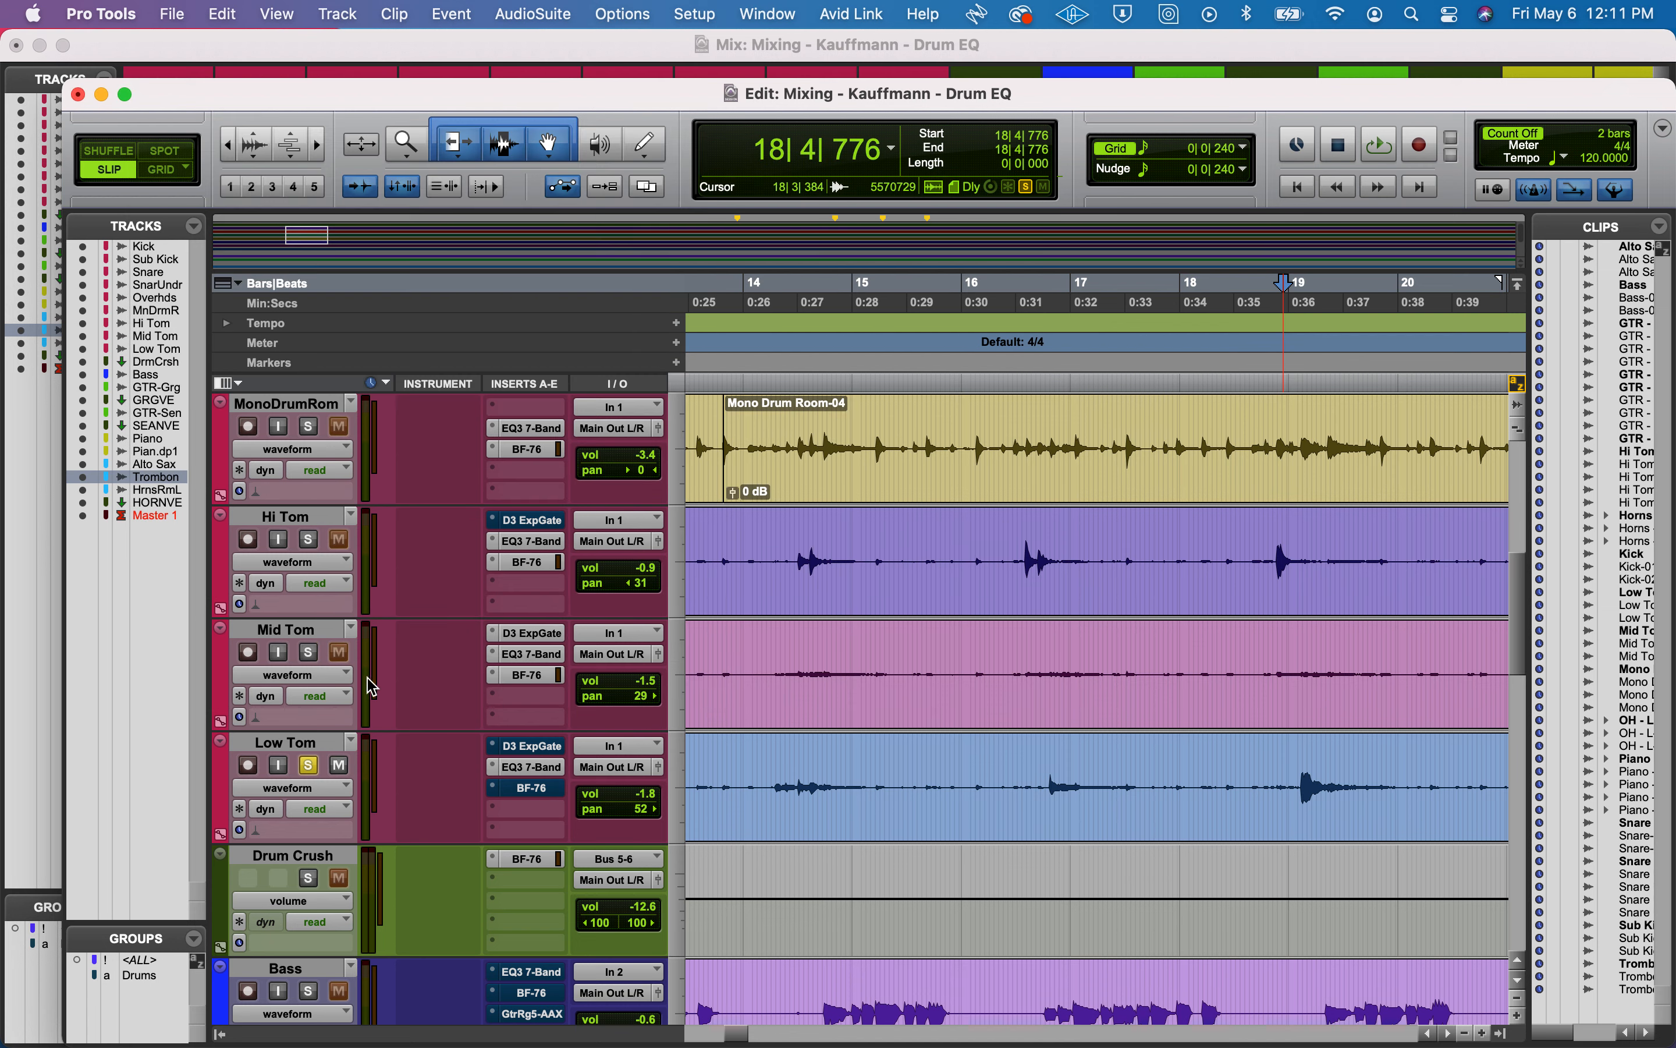
Solo all three toms, bypass the Mid Tom D3 ExpGate, reactivate the Low Tom BF-76, and play from 16|3|323.
{"action": "left_click", "coordinate": [309, 539]}
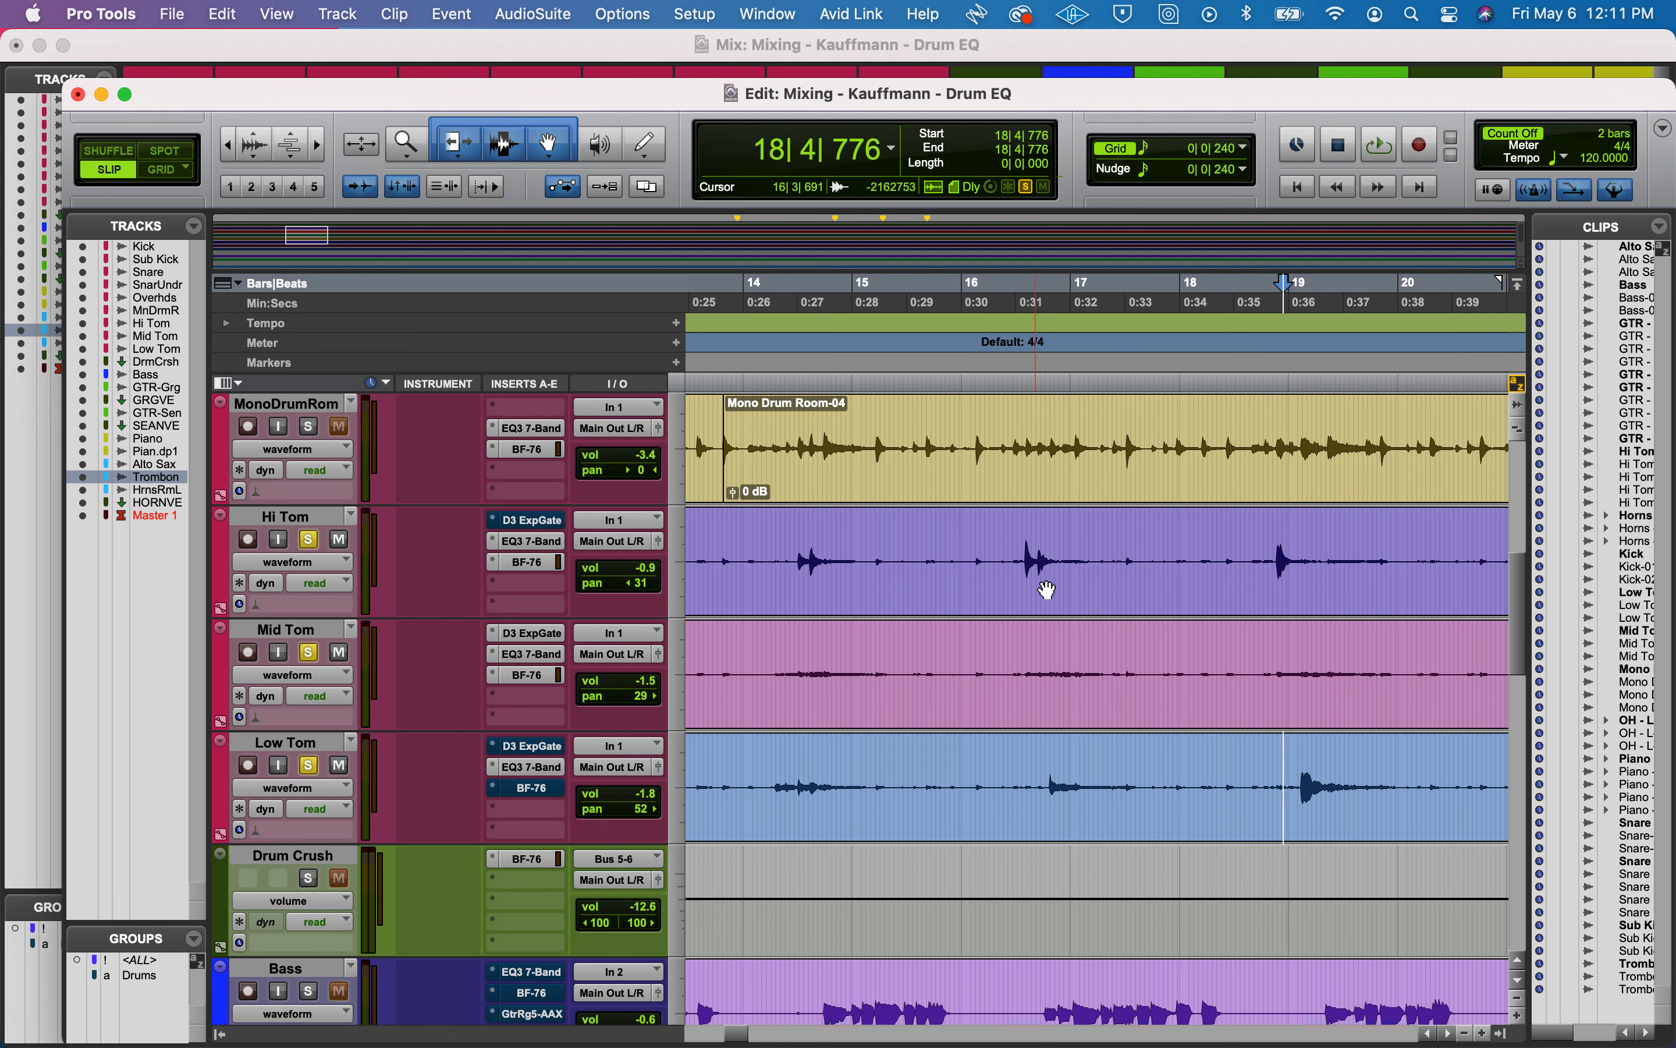
{"action": "left_click", "coordinate": [1026, 547]}
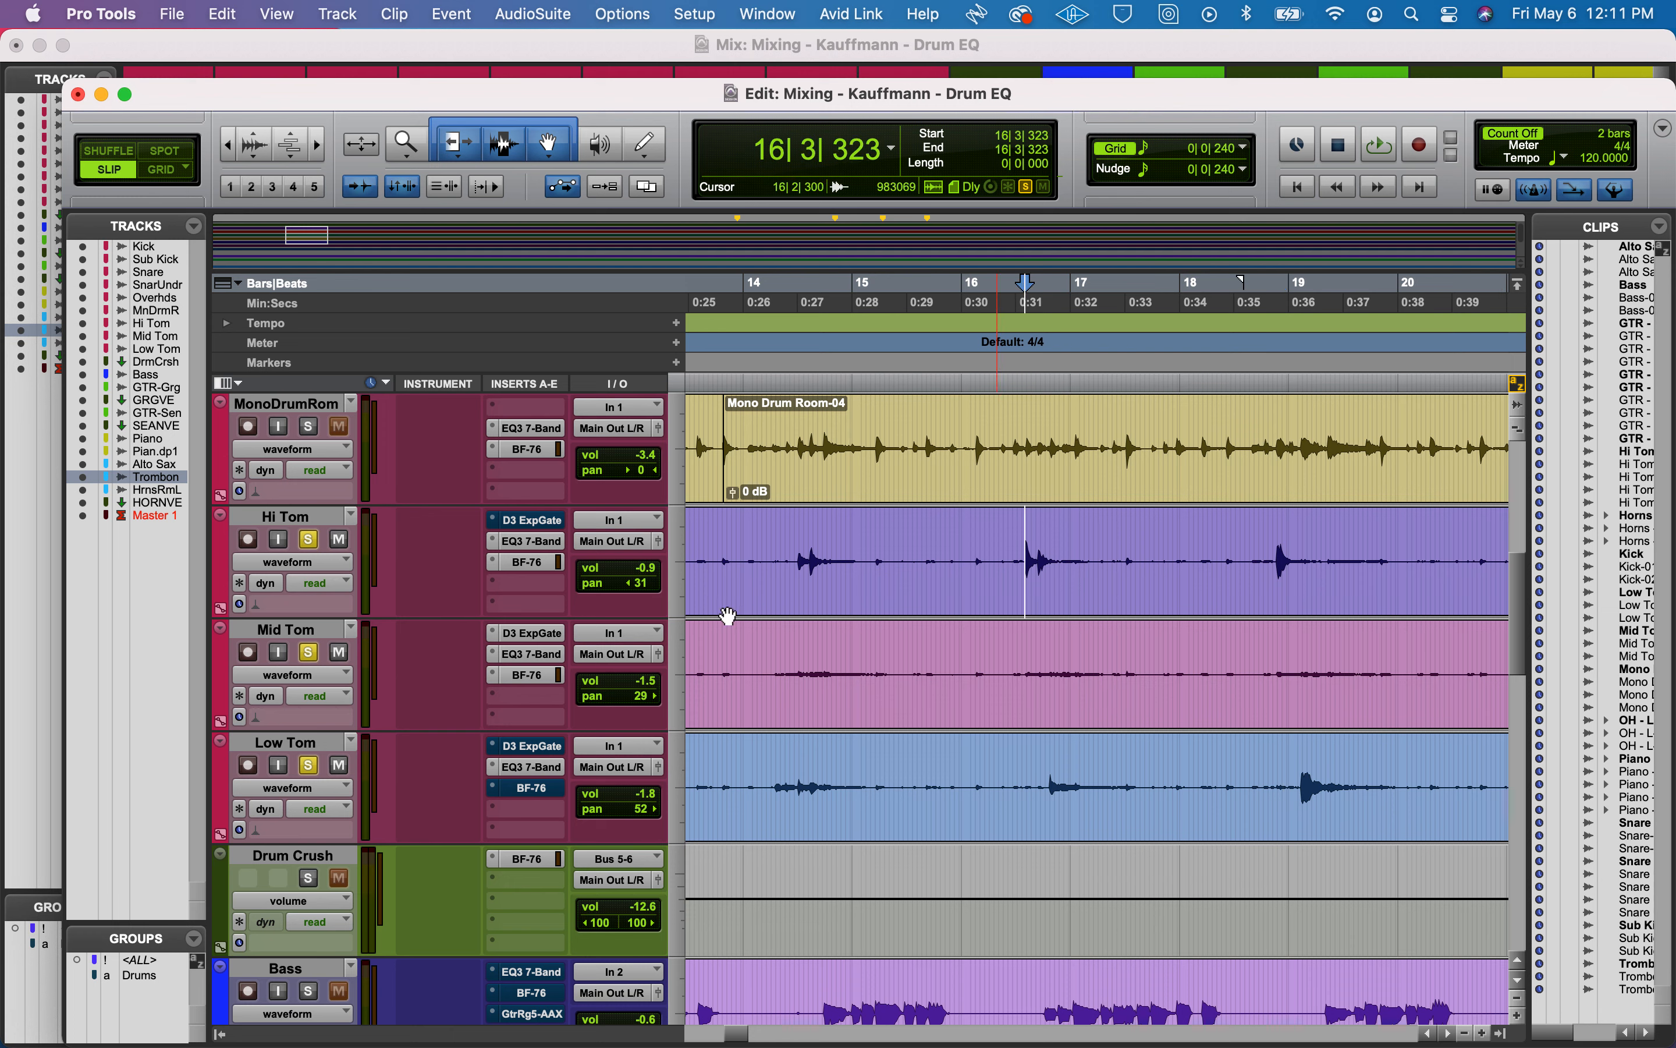
{"action": "left_click", "coordinate": [558, 640], "text": "super"}
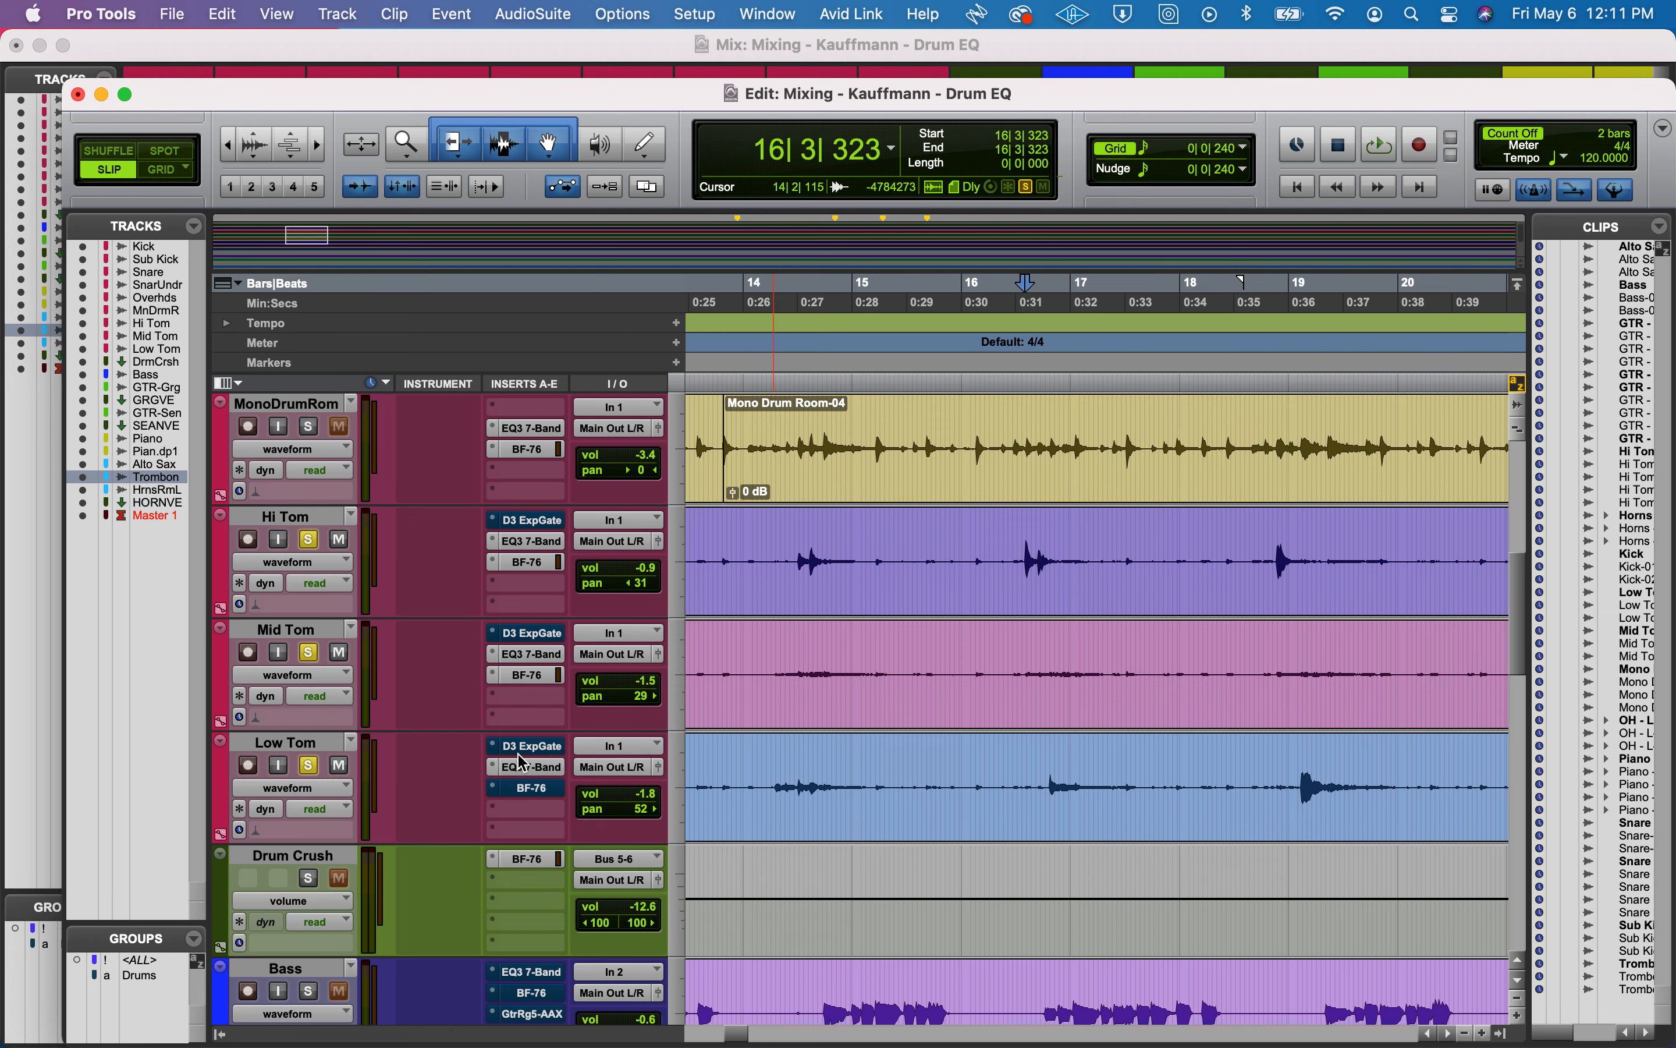
{"action": "left_click", "coordinate": [529, 788], "text": "super"}
{"action": "key", "text": "space"}
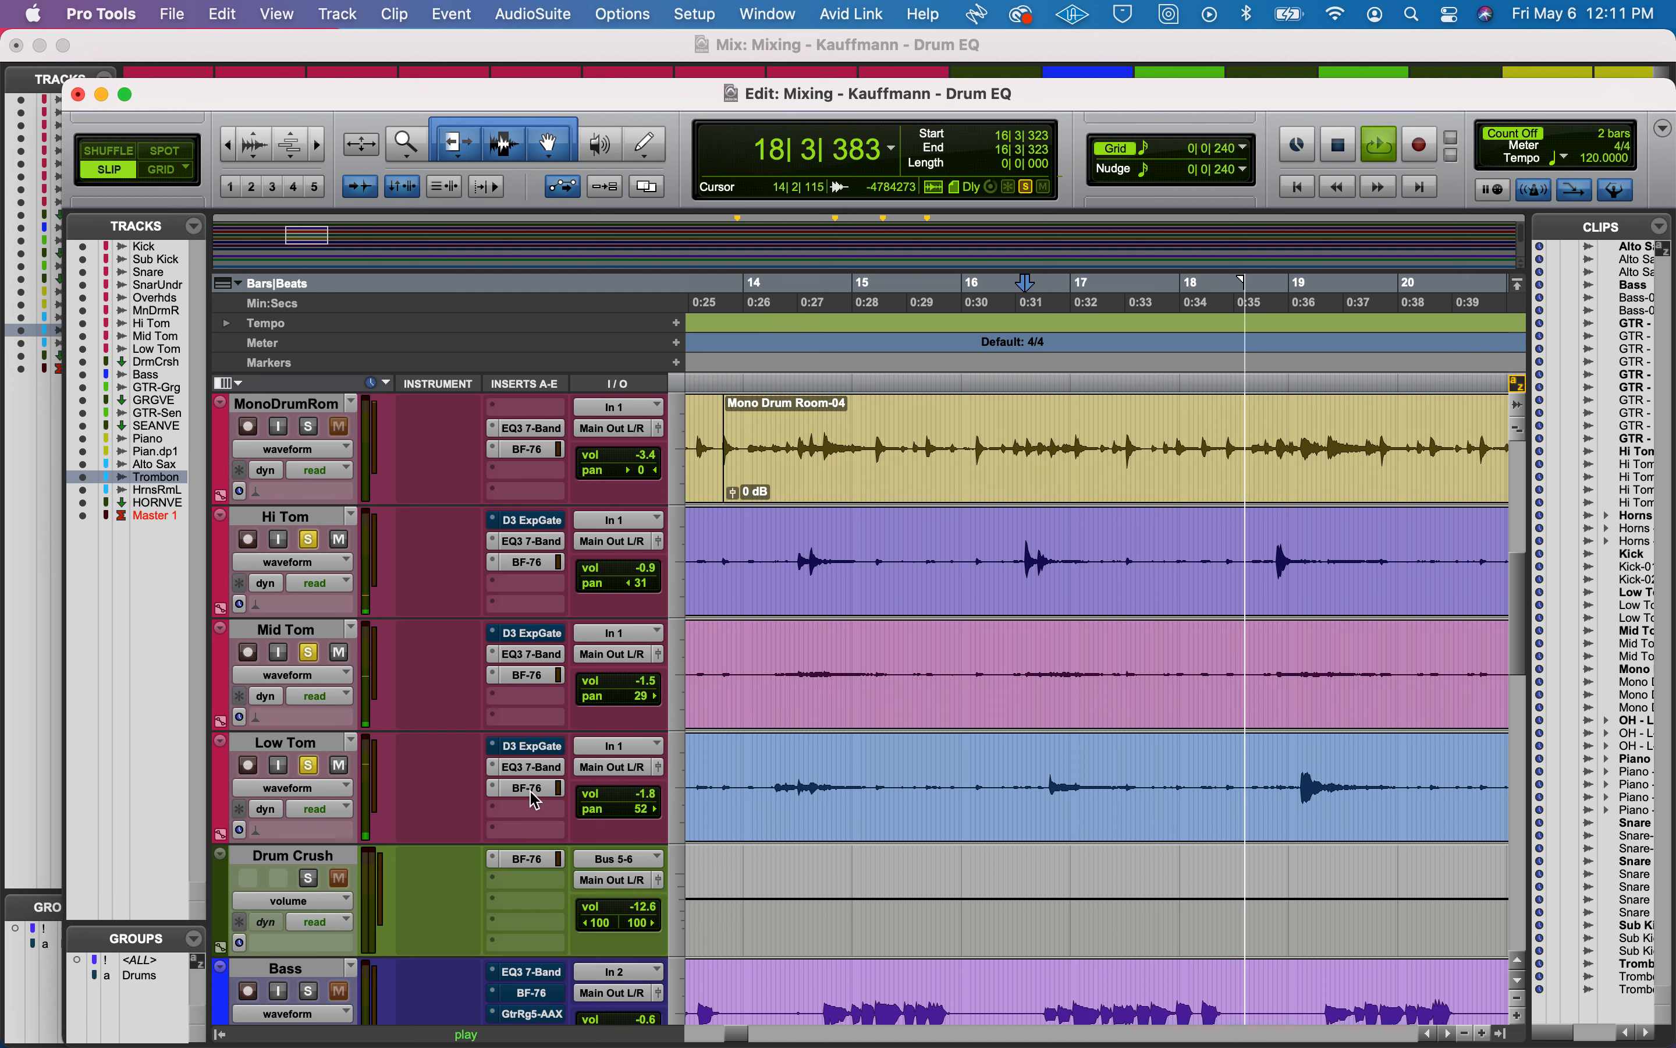
Reactivate the D3 ExpGate on Hi Tom, Mid Tom and Low Tom, and replay the toms from 16|3|323.
{"action": "key", "text": "space"}
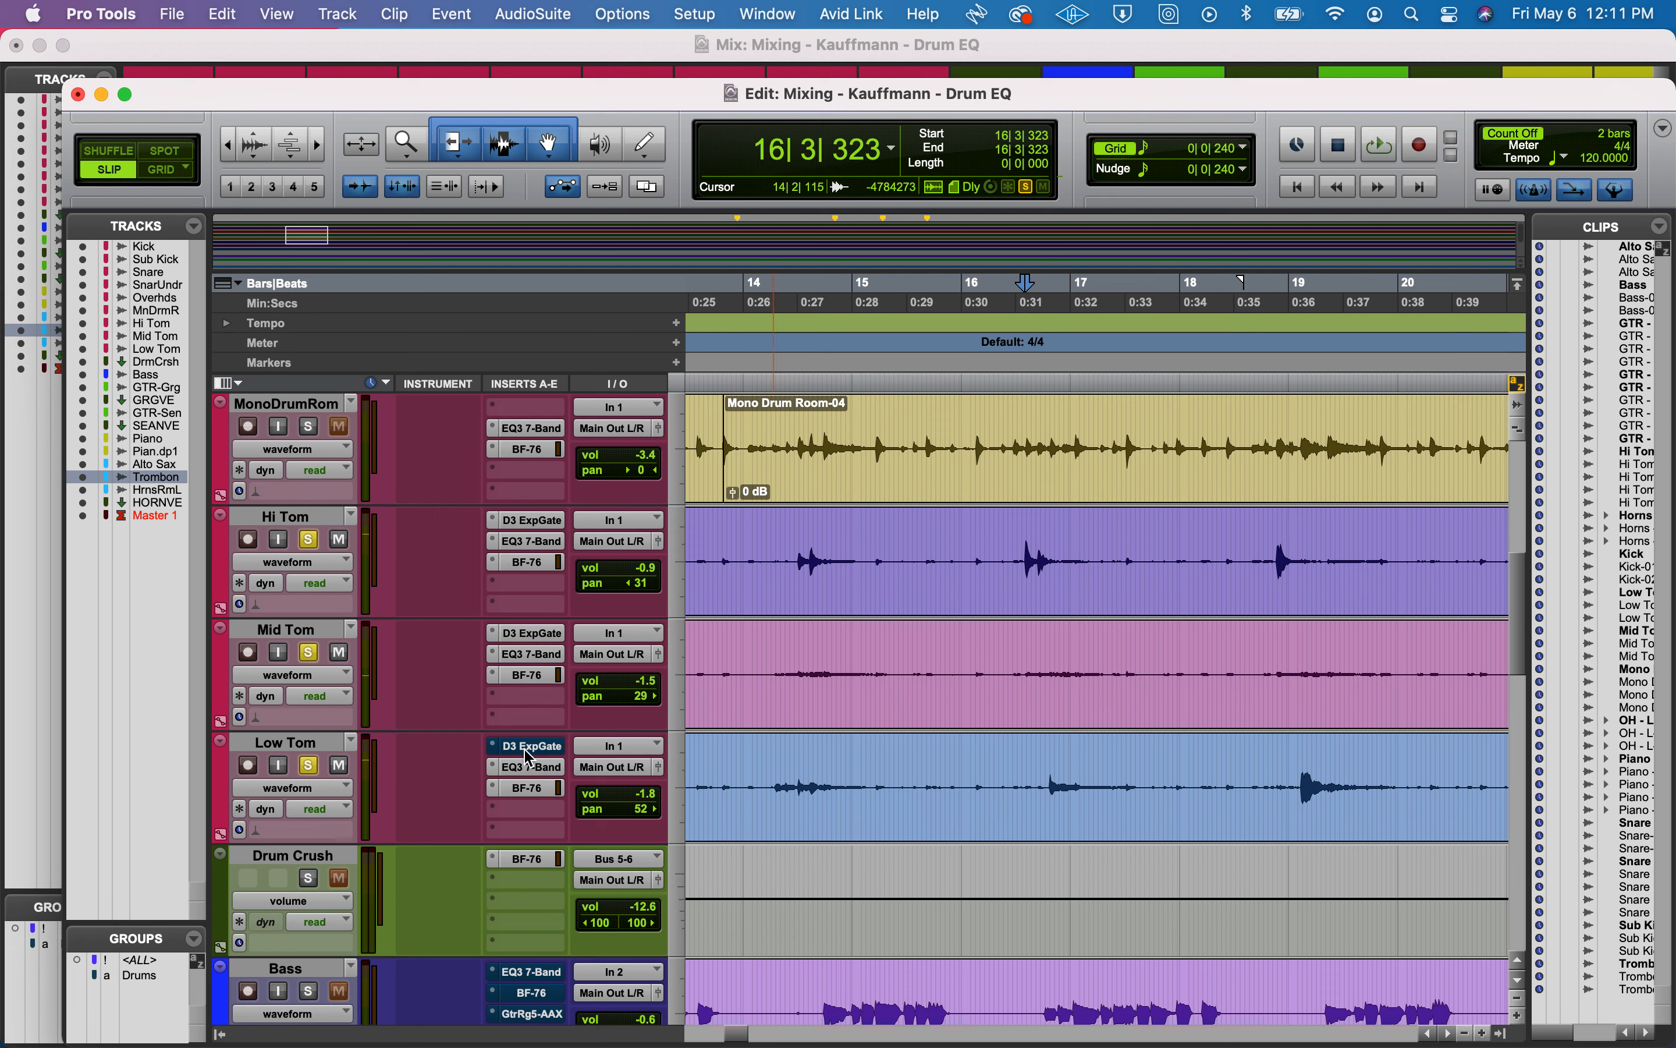
{"action": "key", "text": "space"}
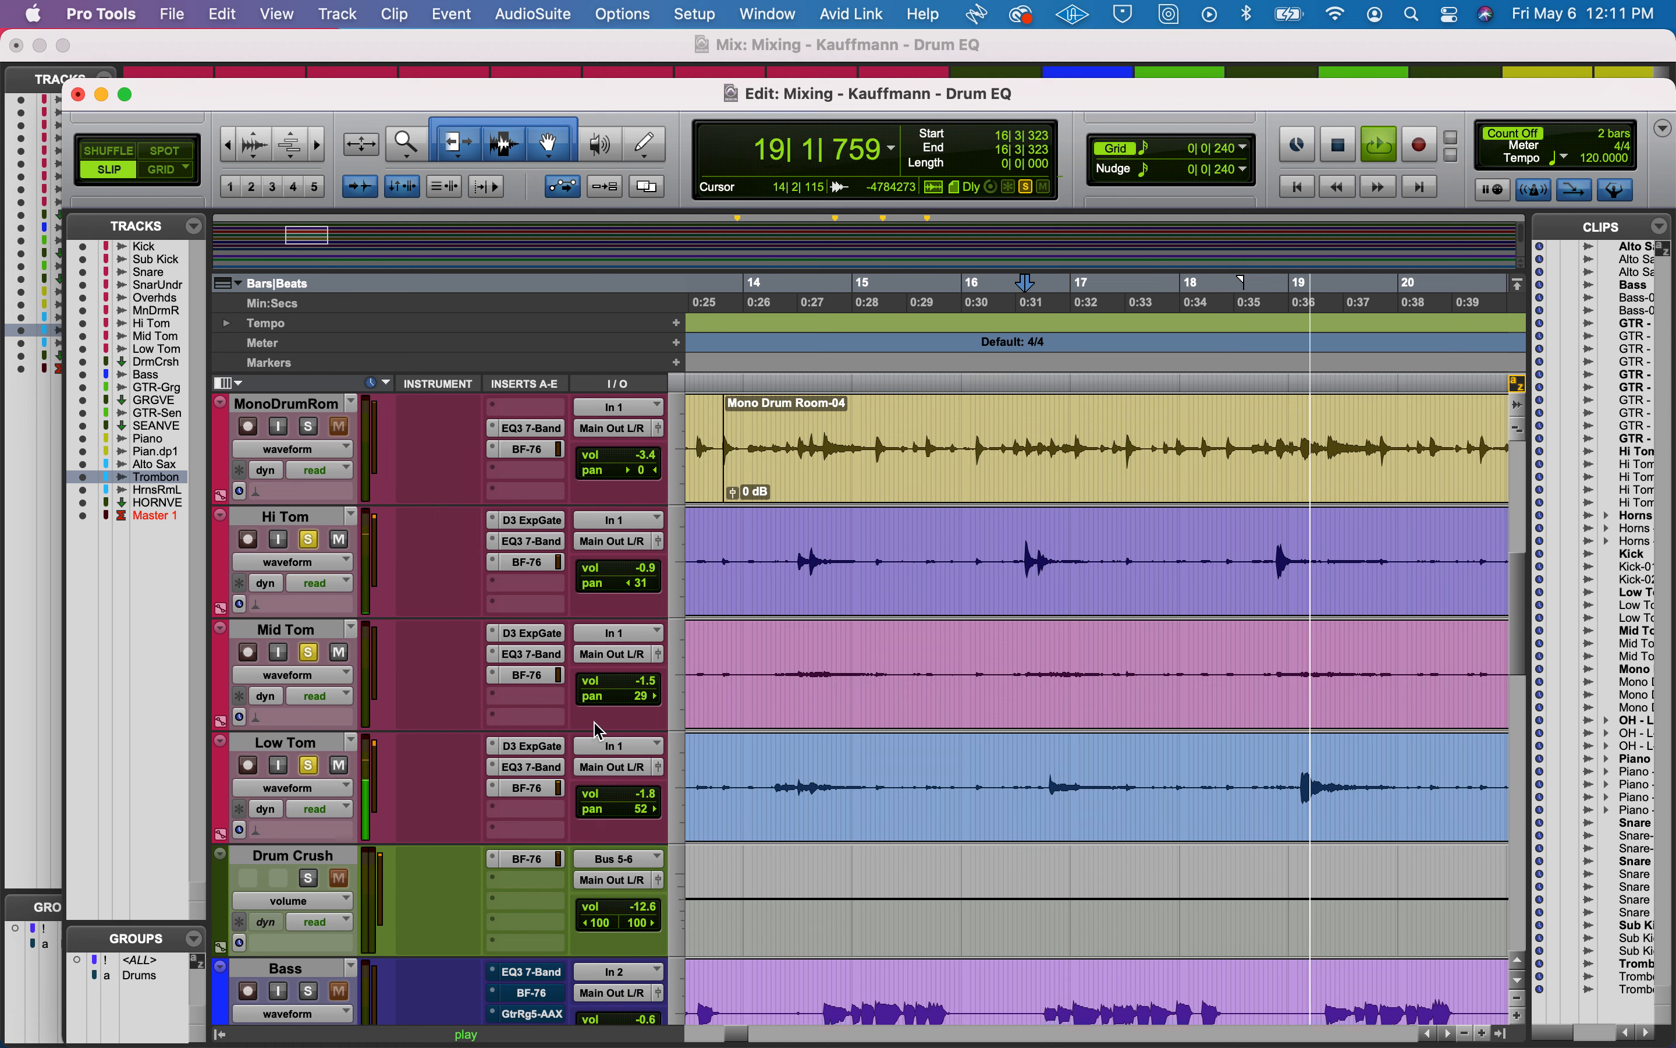
Stop playback, unsolo Low Tom, Mid Tom and Hi Tom, and return to the Mix window.
{"action": "key", "text": "space"}
{"action": "left_click", "coordinate": [309, 766]}
{"action": "left_click", "coordinate": [309, 653]}
{"action": "left_click", "coordinate": [309, 539]}
{"action": "key", "text": "super+equal"}
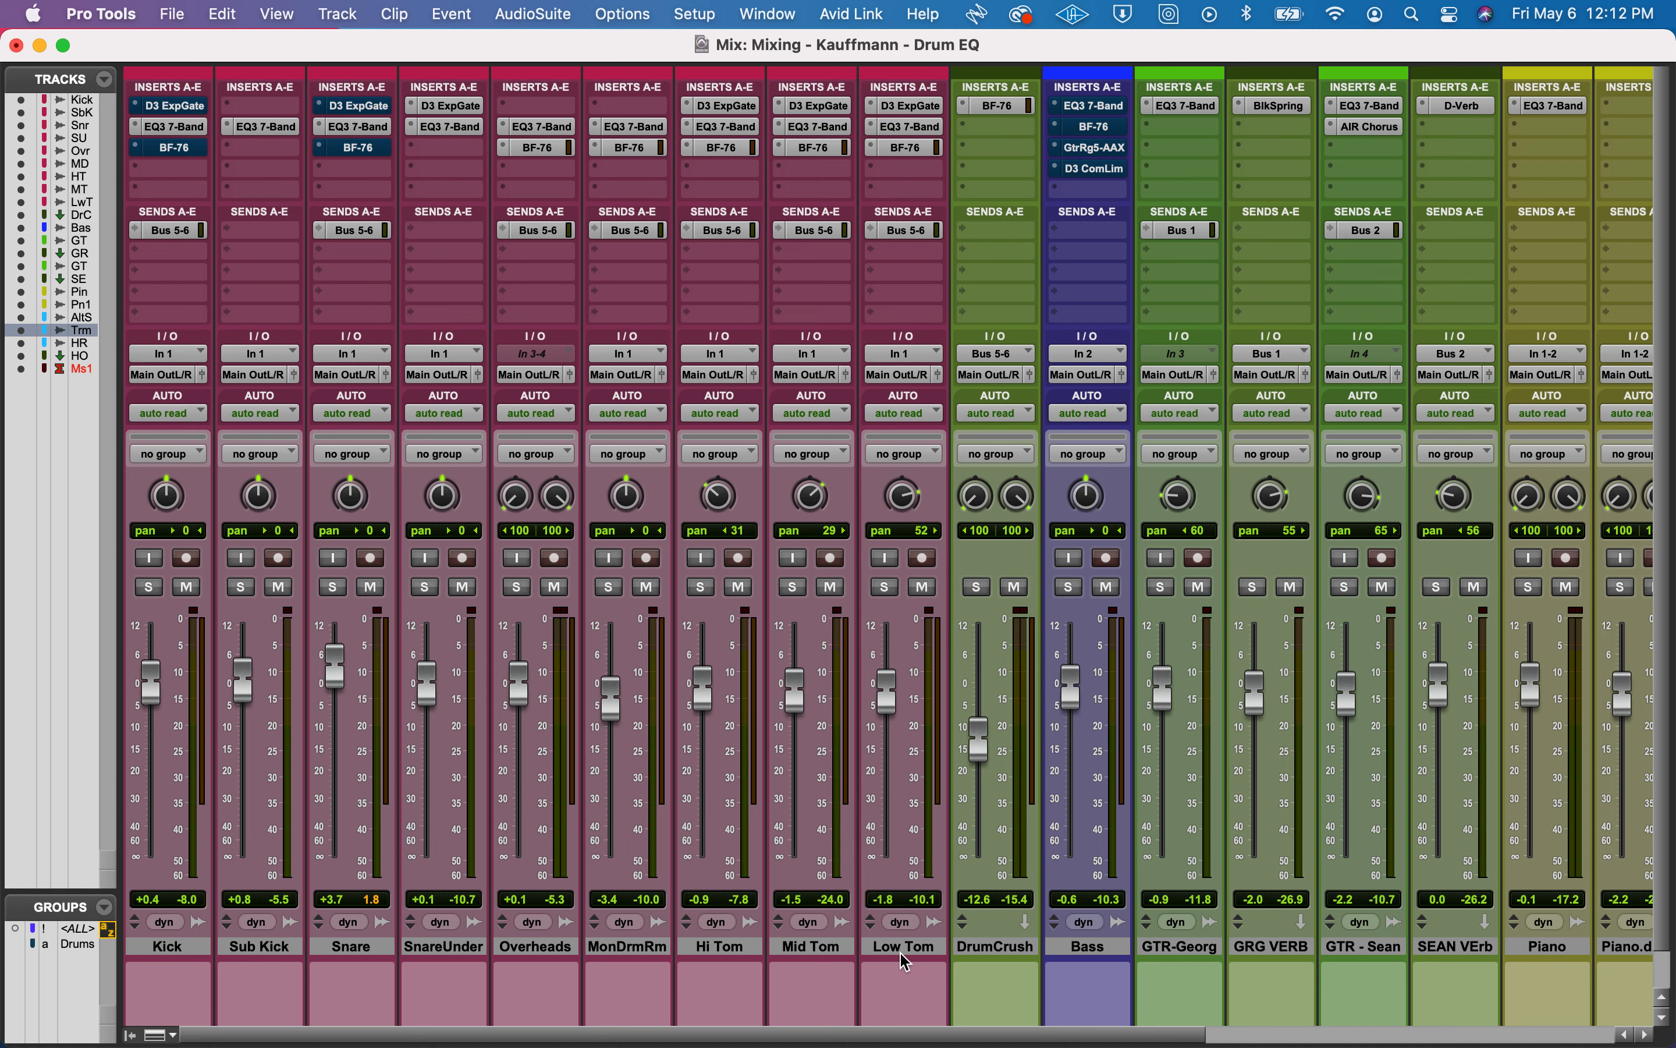
Open the EQ3 7-Band on the Bass track, start playback, and solo Bass.
{"action": "left_click", "coordinate": [1084, 948]}
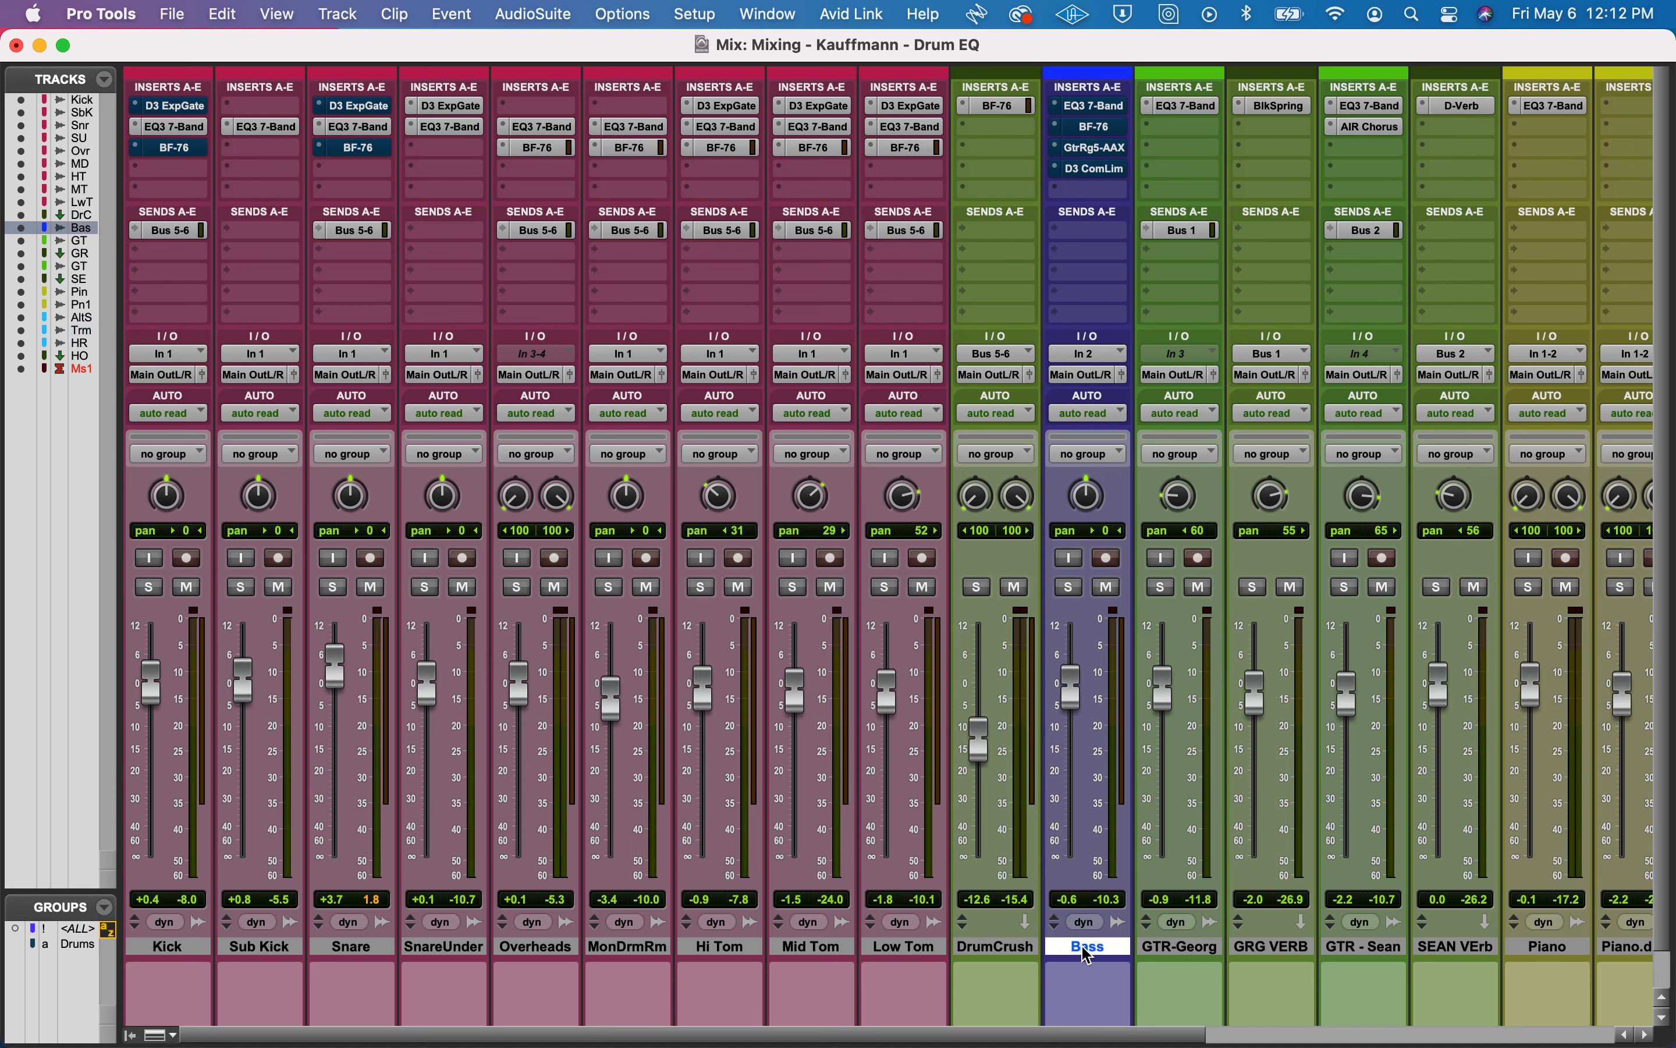
{"action": "left_click", "coordinate": [1101, 108]}
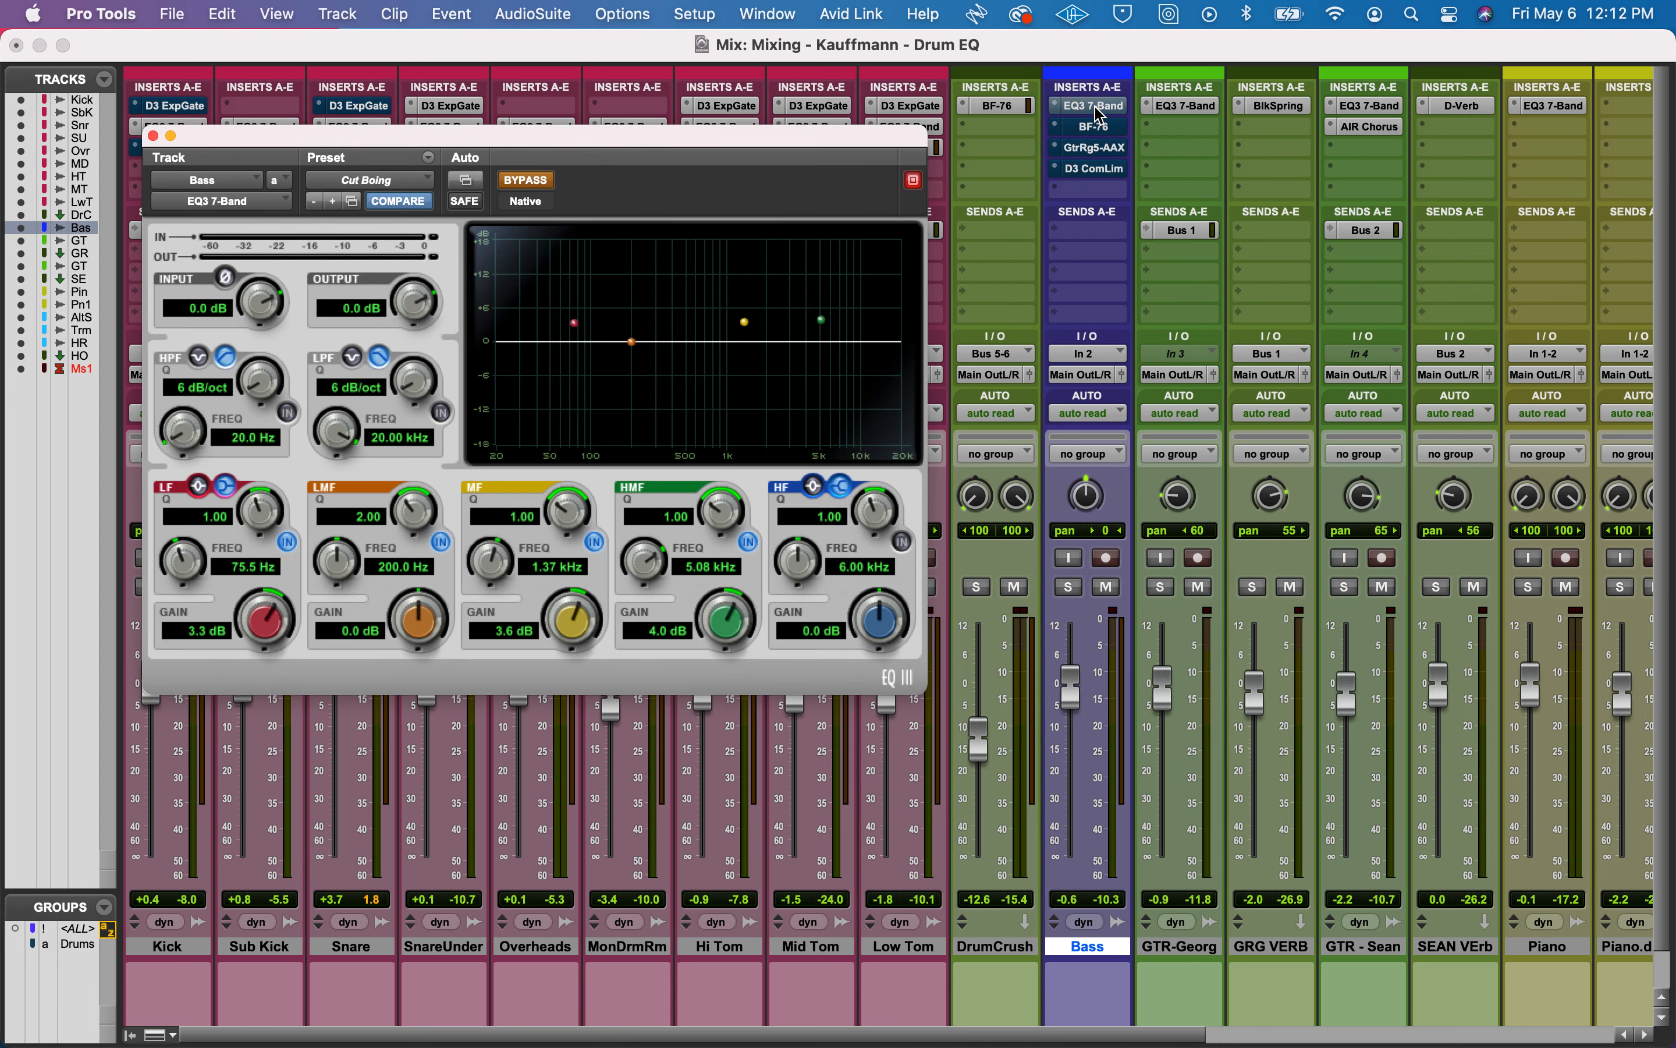
{"action": "key", "text": "space"}
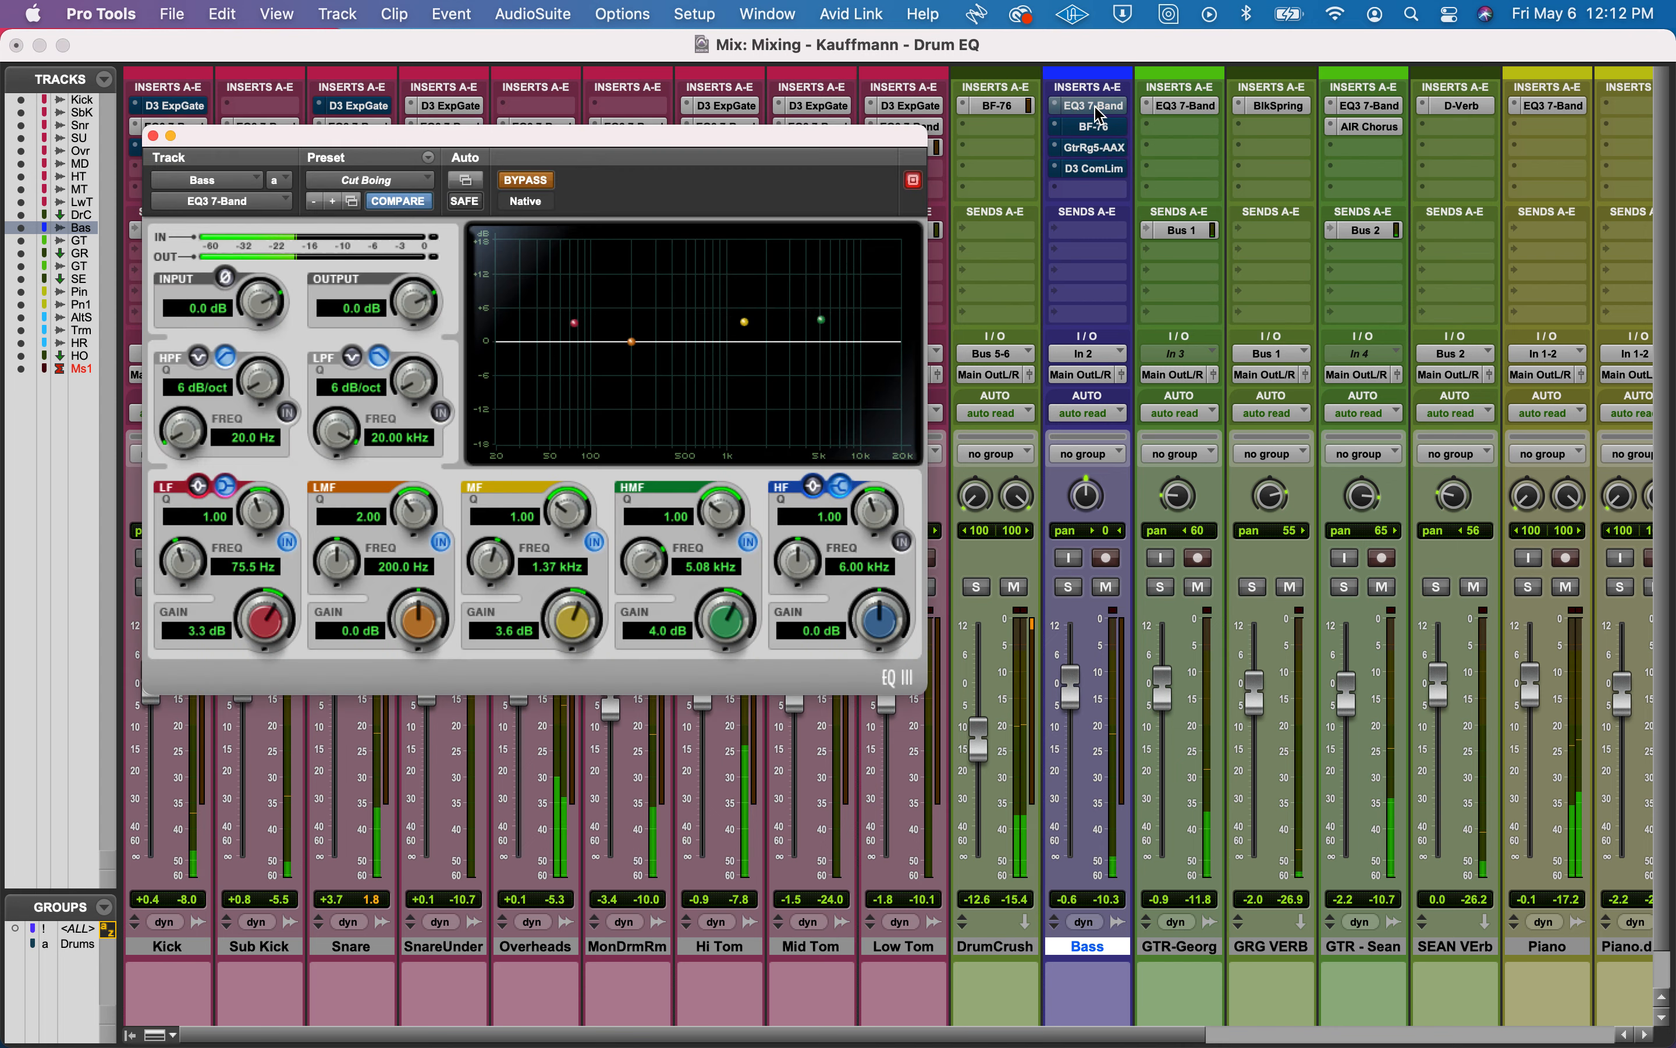
{"action": "left_click", "coordinate": [1068, 586]}
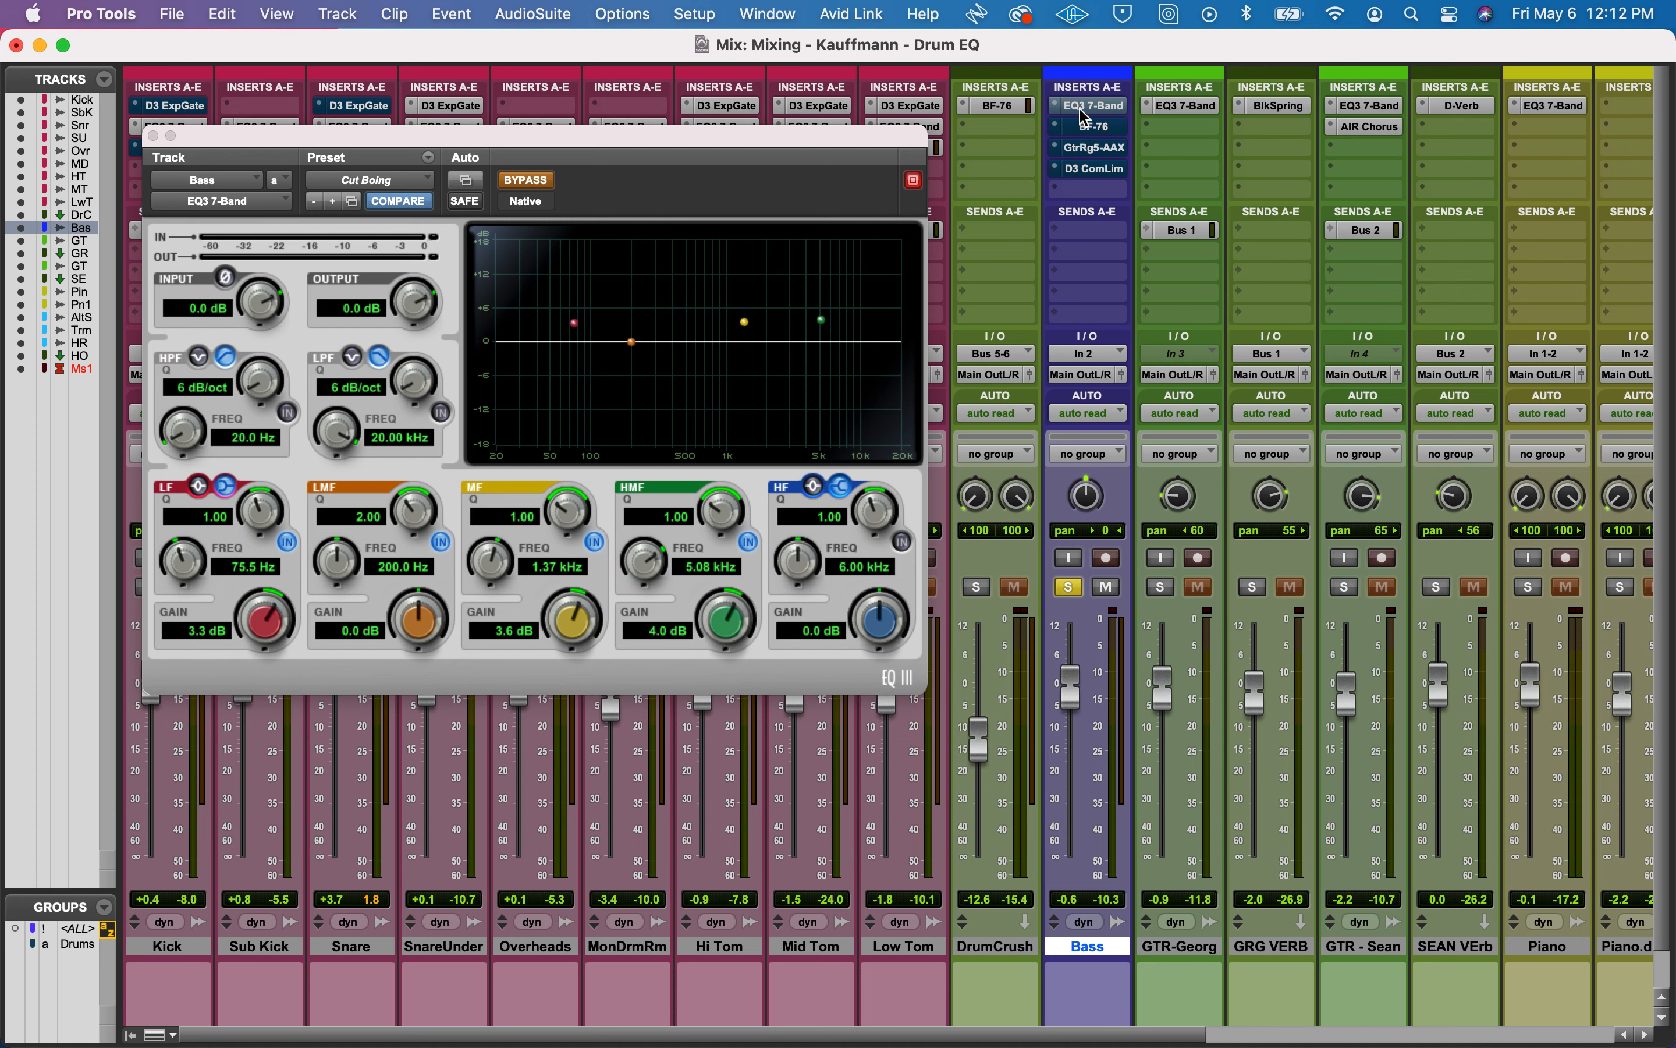
Compare the soloed Bass with its EQ3 7-Band active and bypassed, ending with the EQ bypassed.
{"action": "left_click", "coordinate": [525, 180]}
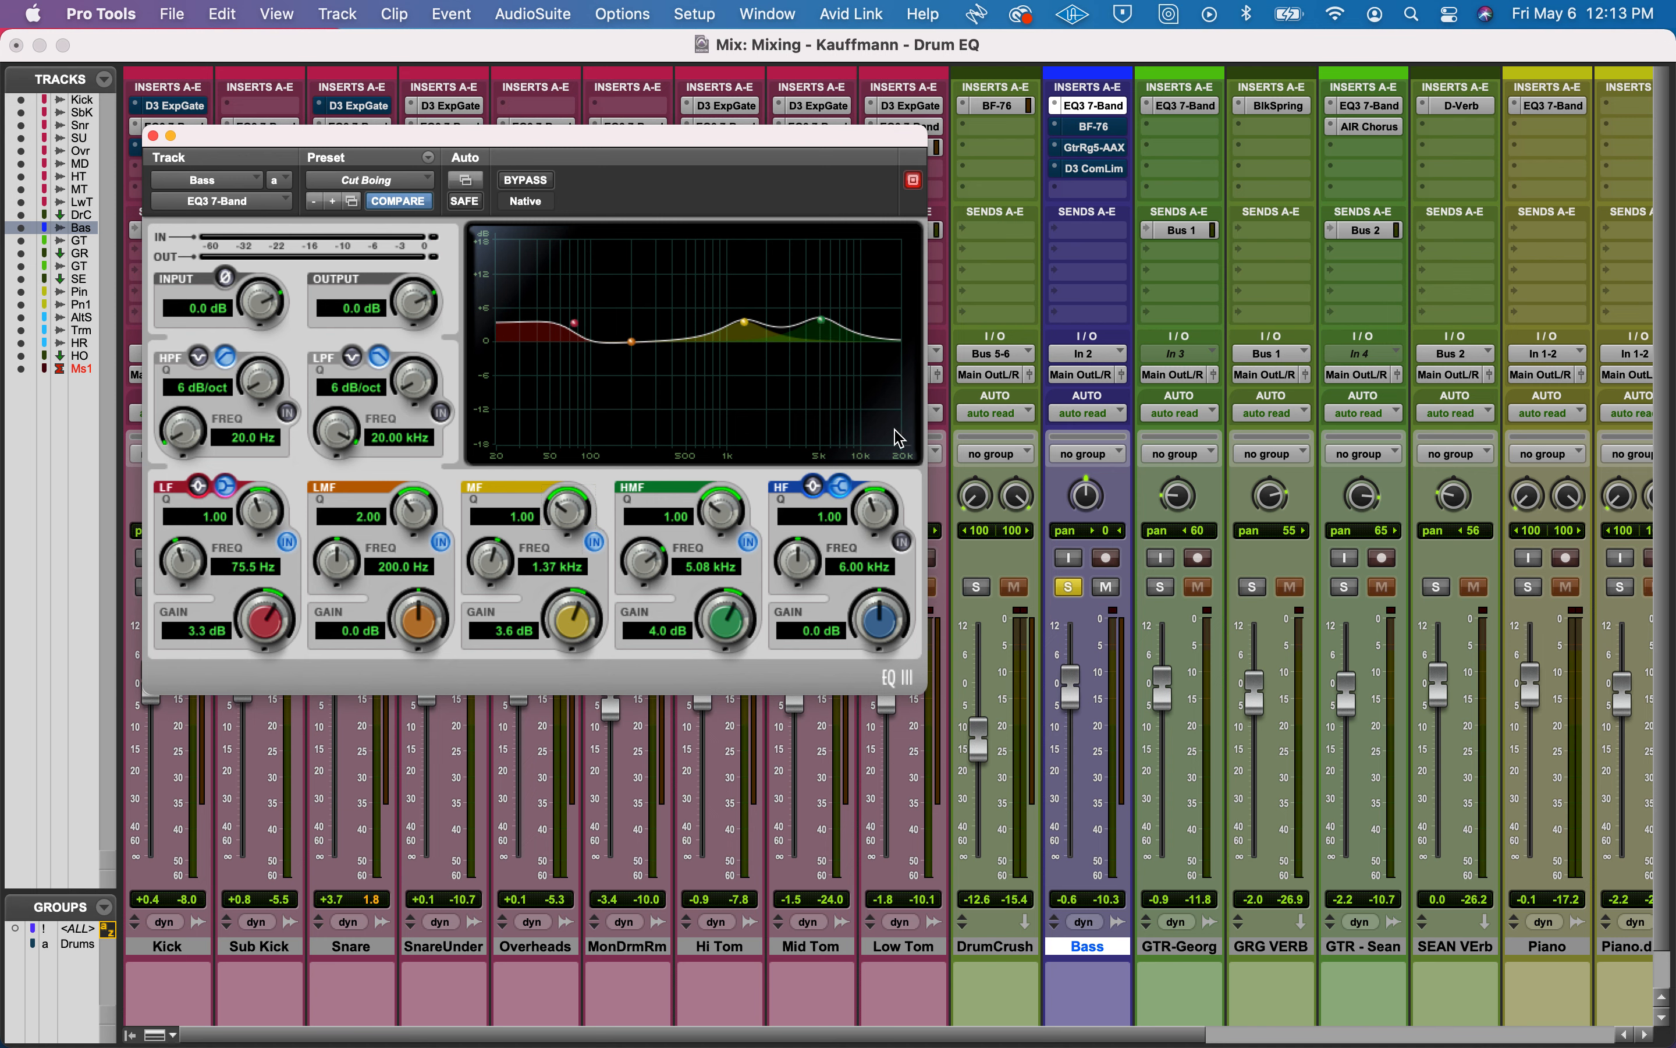
{"action": "left_click", "coordinate": [540, 181]}
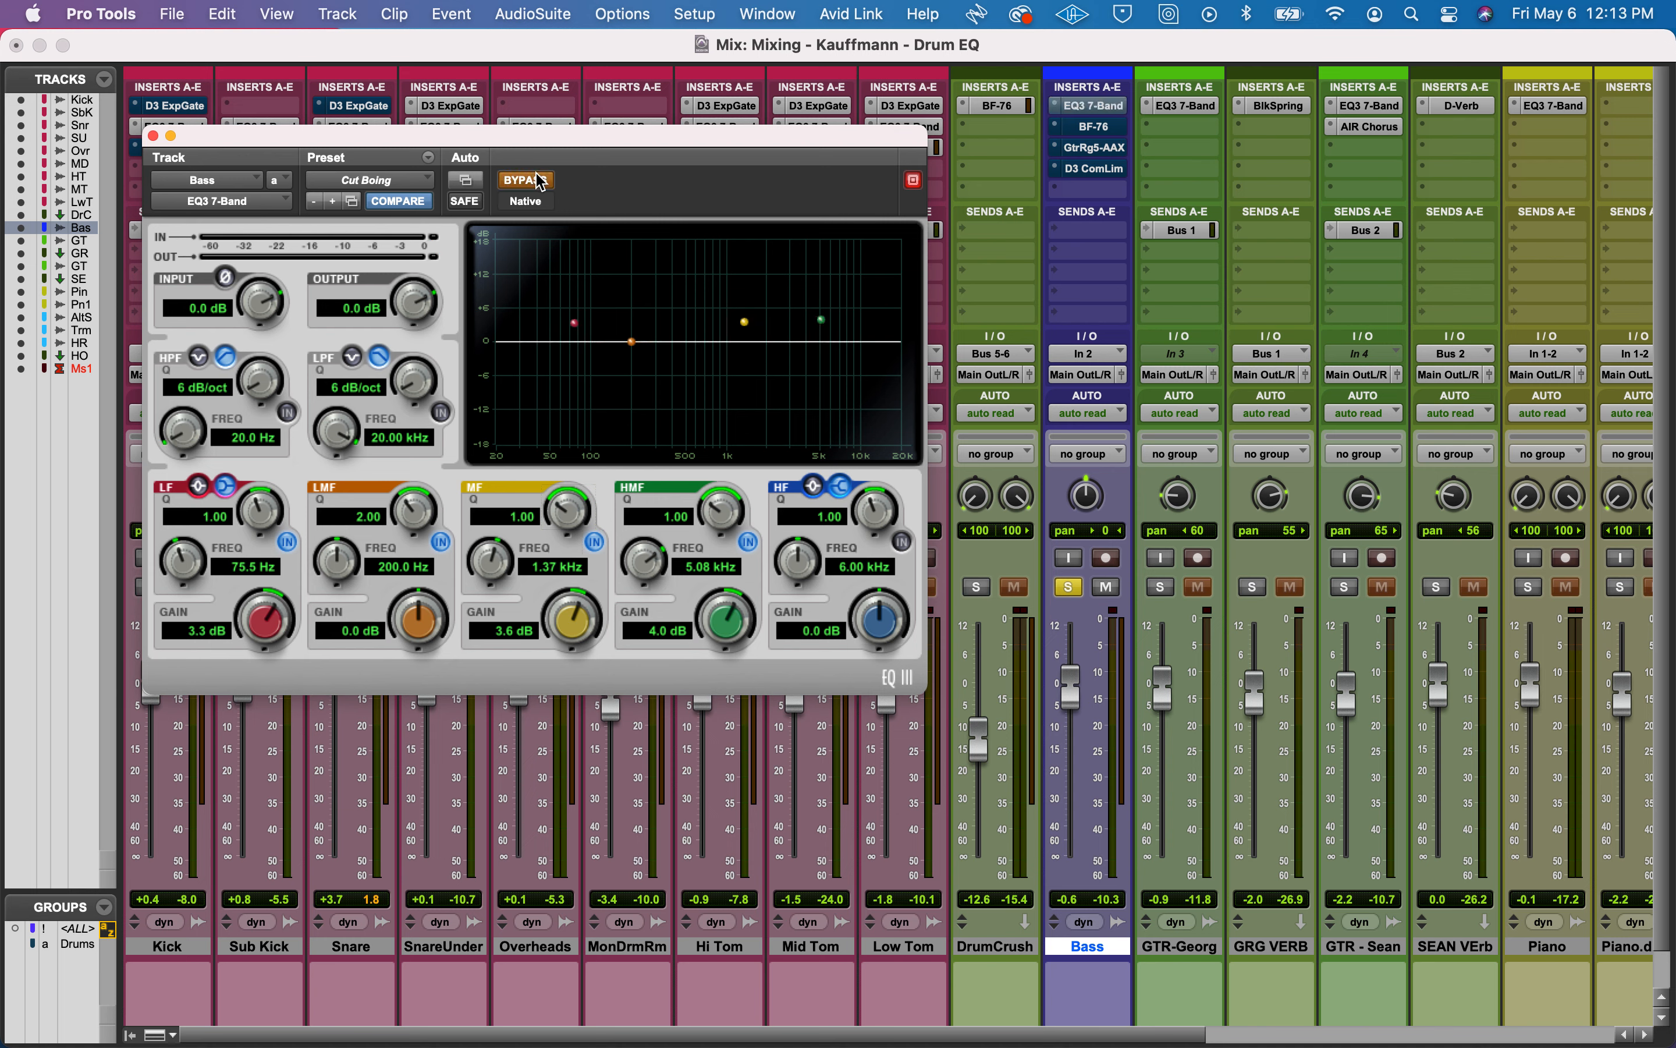
{"action": "left_click", "coordinate": [541, 181]}
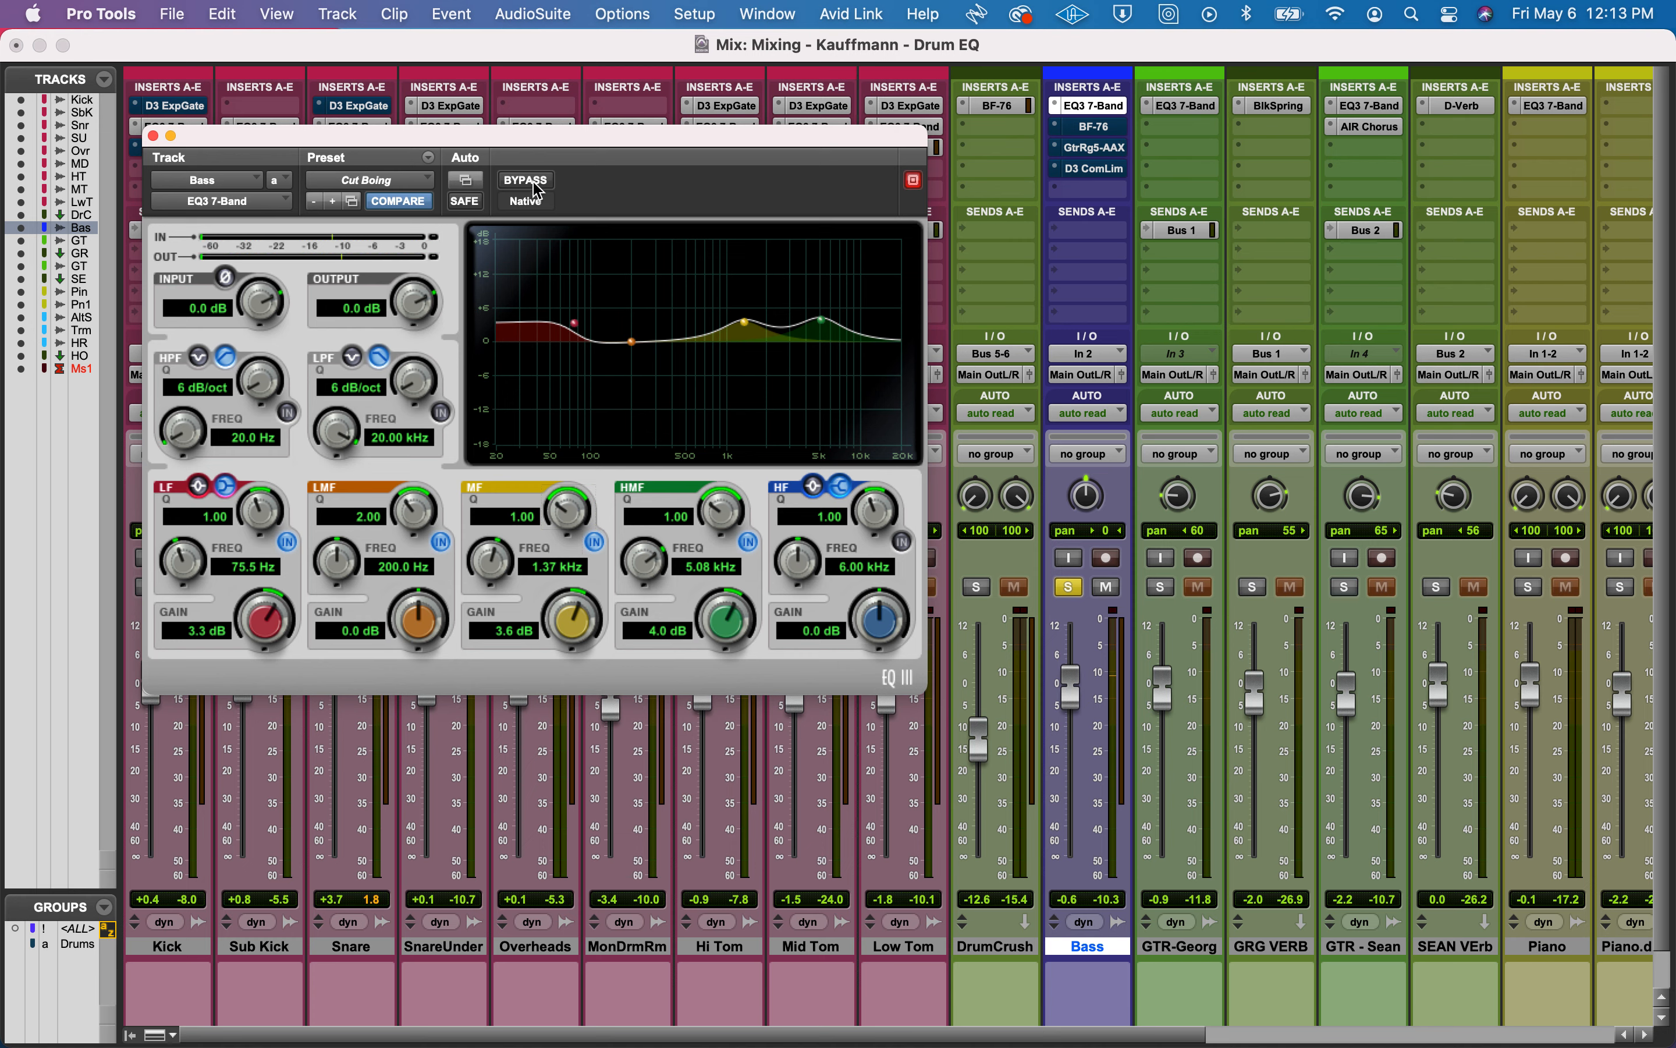
{"action": "left_click", "coordinate": [526, 182]}
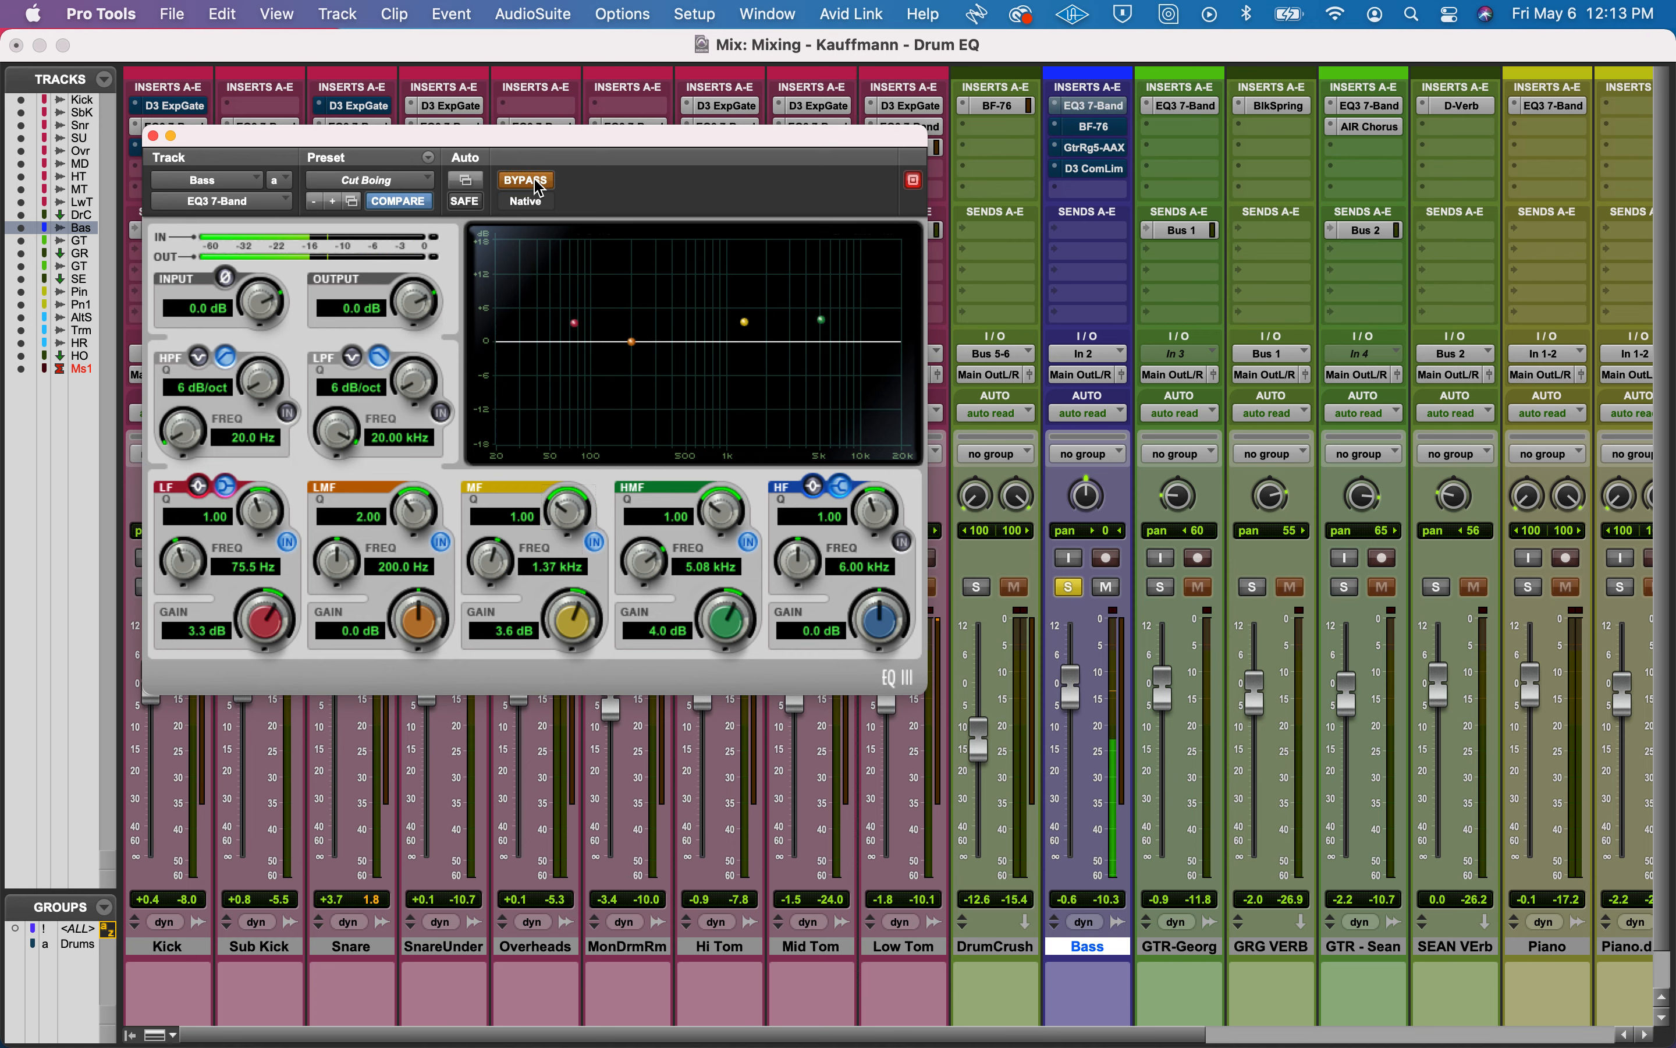
Show the Bass waveform zoomed out in the Edit window and reactivate the Bass EQ during playback.
{"action": "key", "text": "super+equal"}
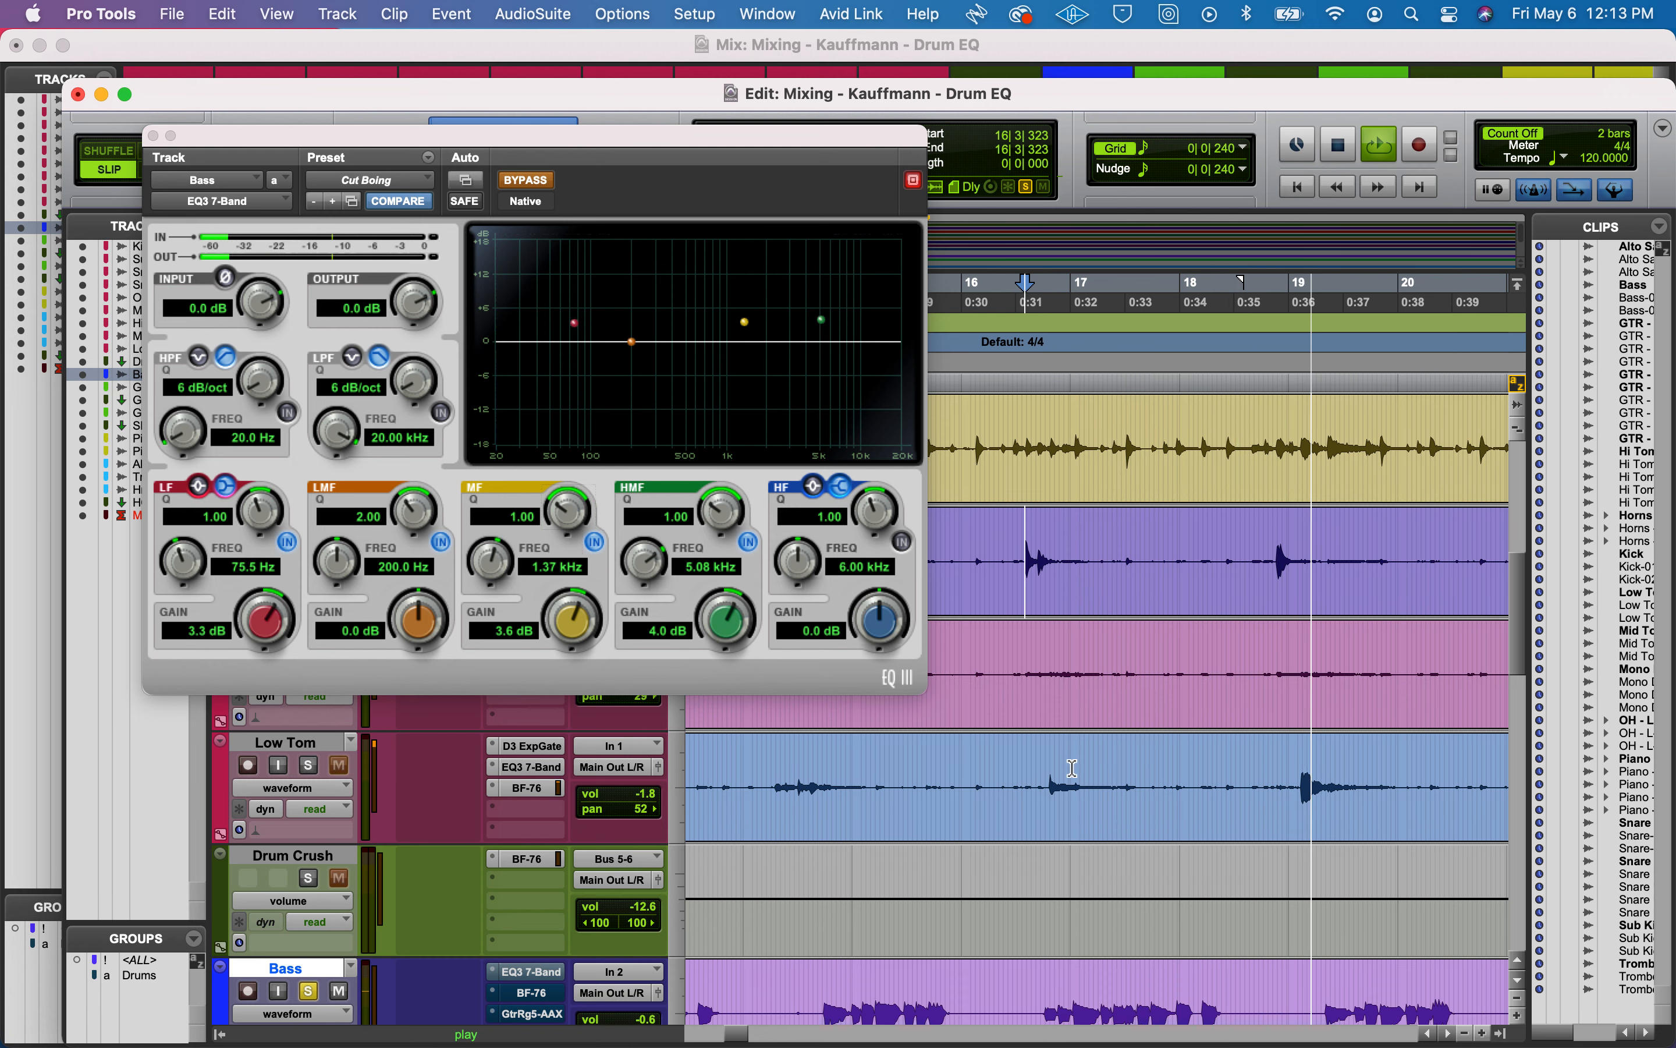
{"action": "scroll", "coordinate": [1072, 767], "scroll_direction": "down", "scroll_amount": 4}
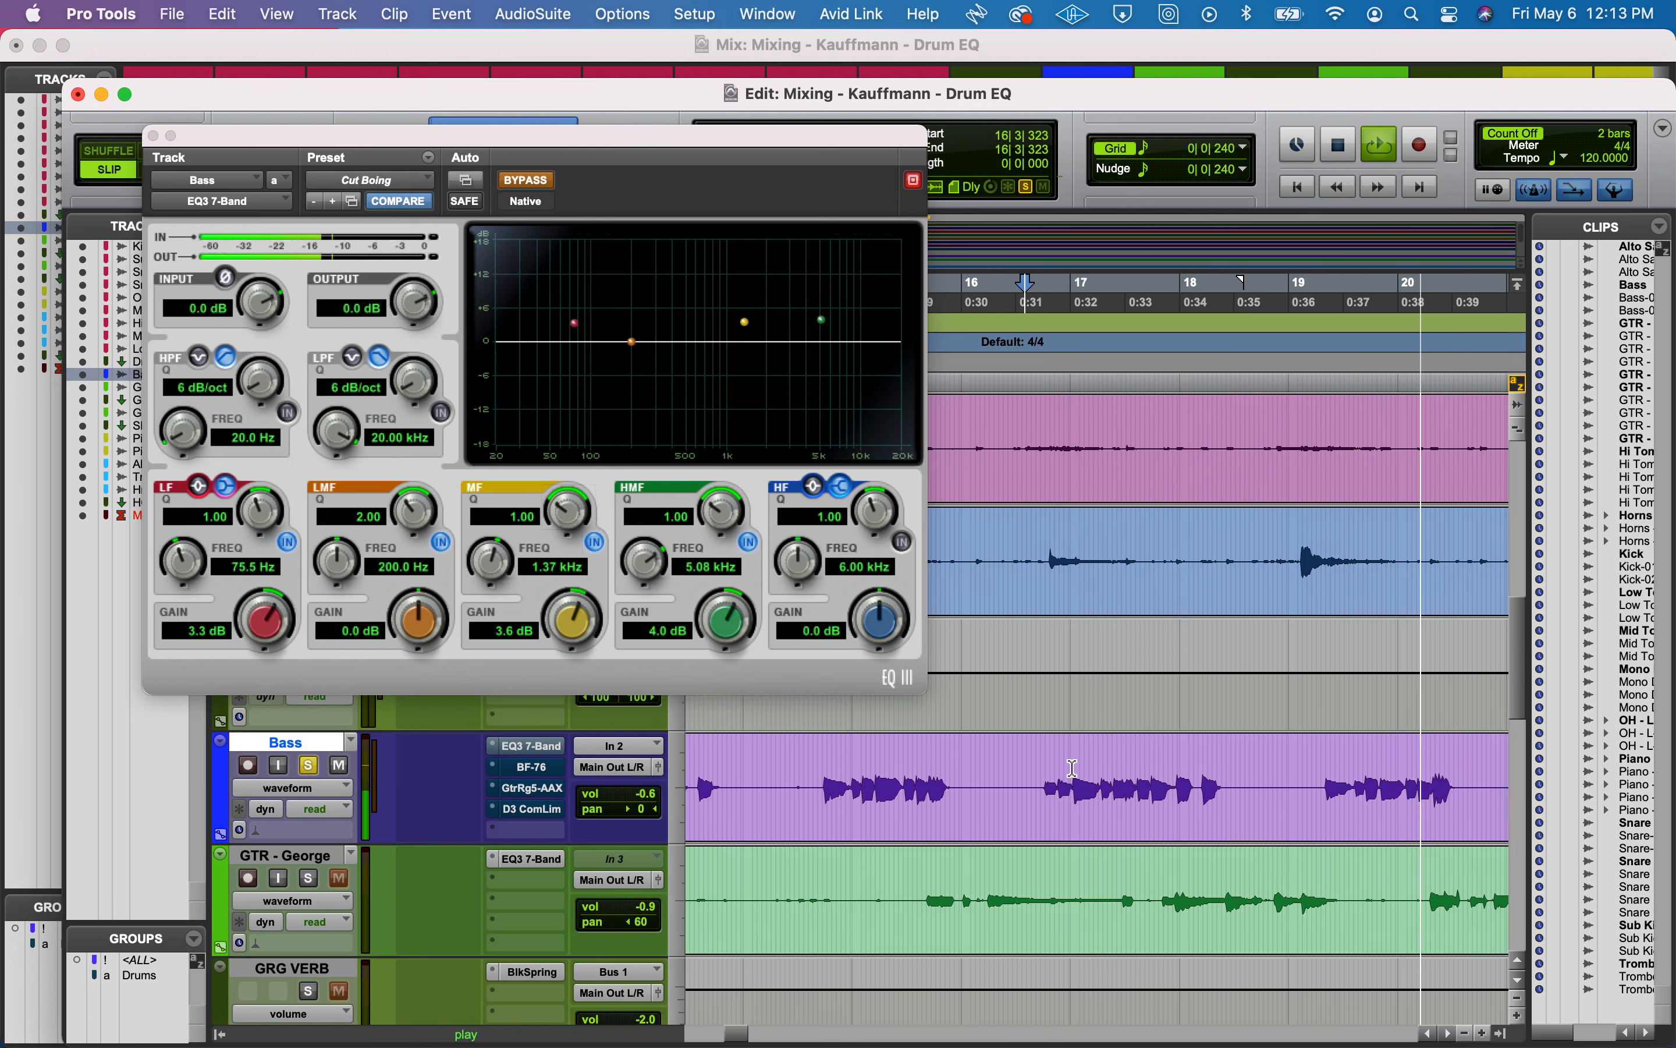
{"action": "key", "text": "super+bracketleft"}
{"action": "key", "text": "super+bracketleft"}
{"action": "key", "text": "super+bracketleft"}
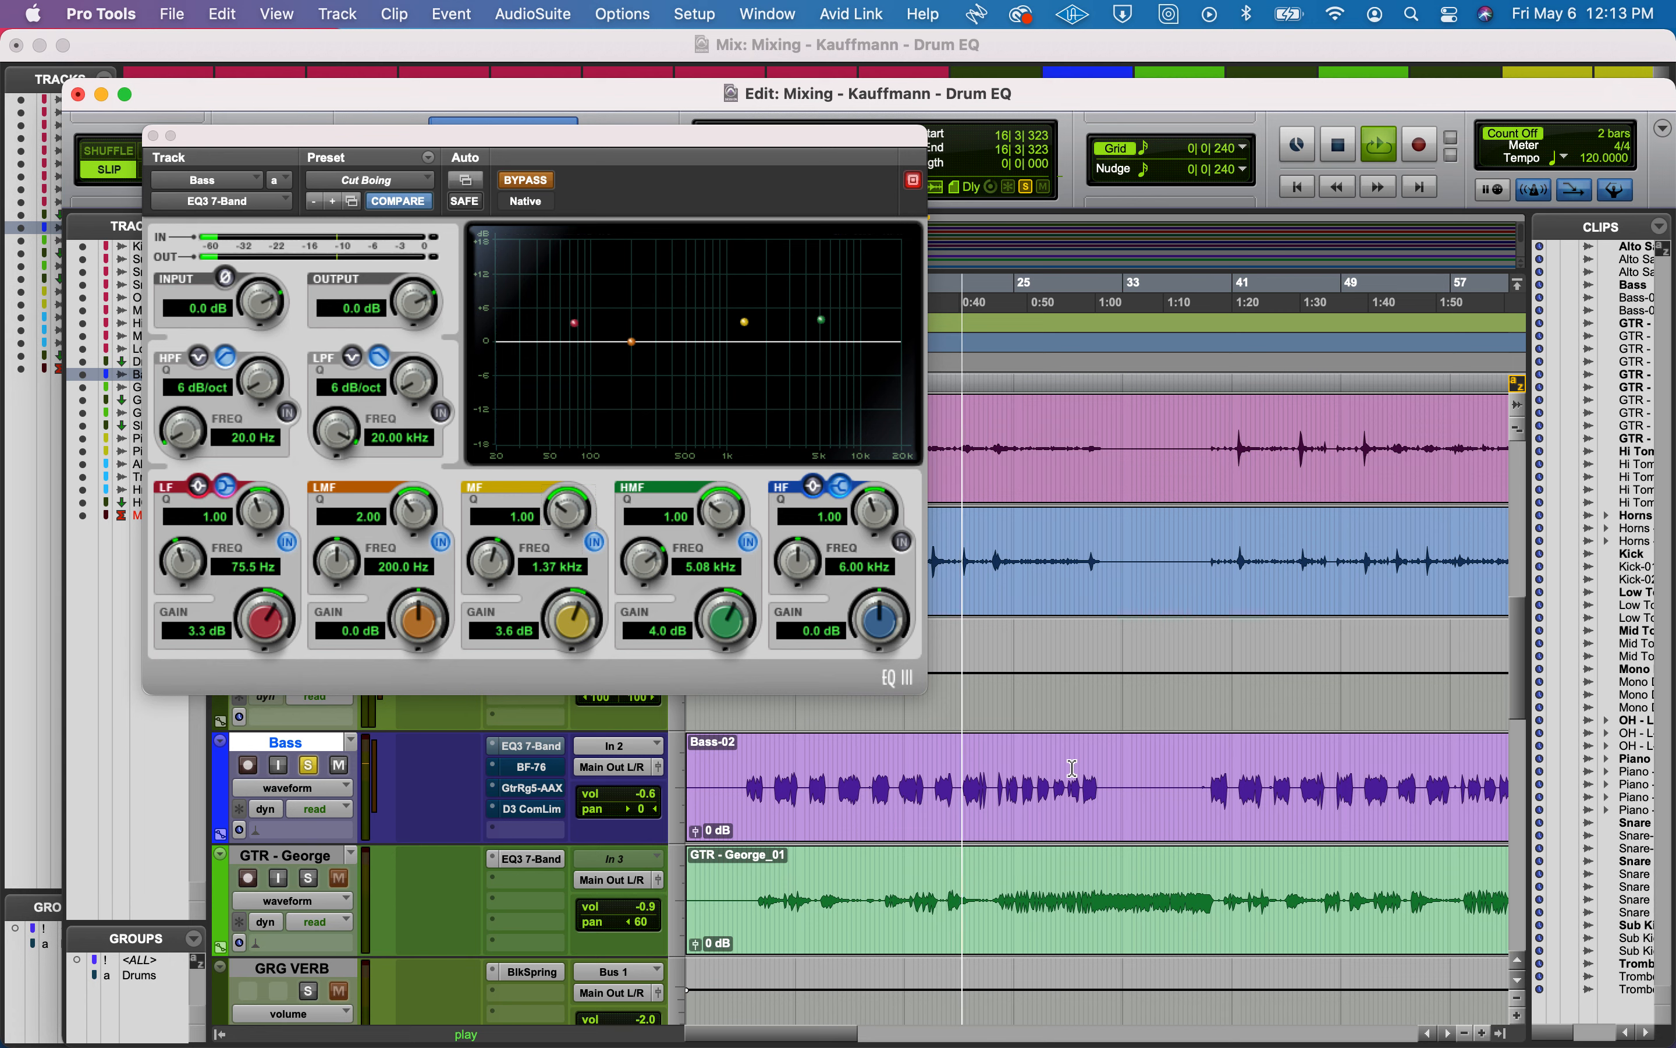
{"action": "left_click", "coordinate": [521, 183]}
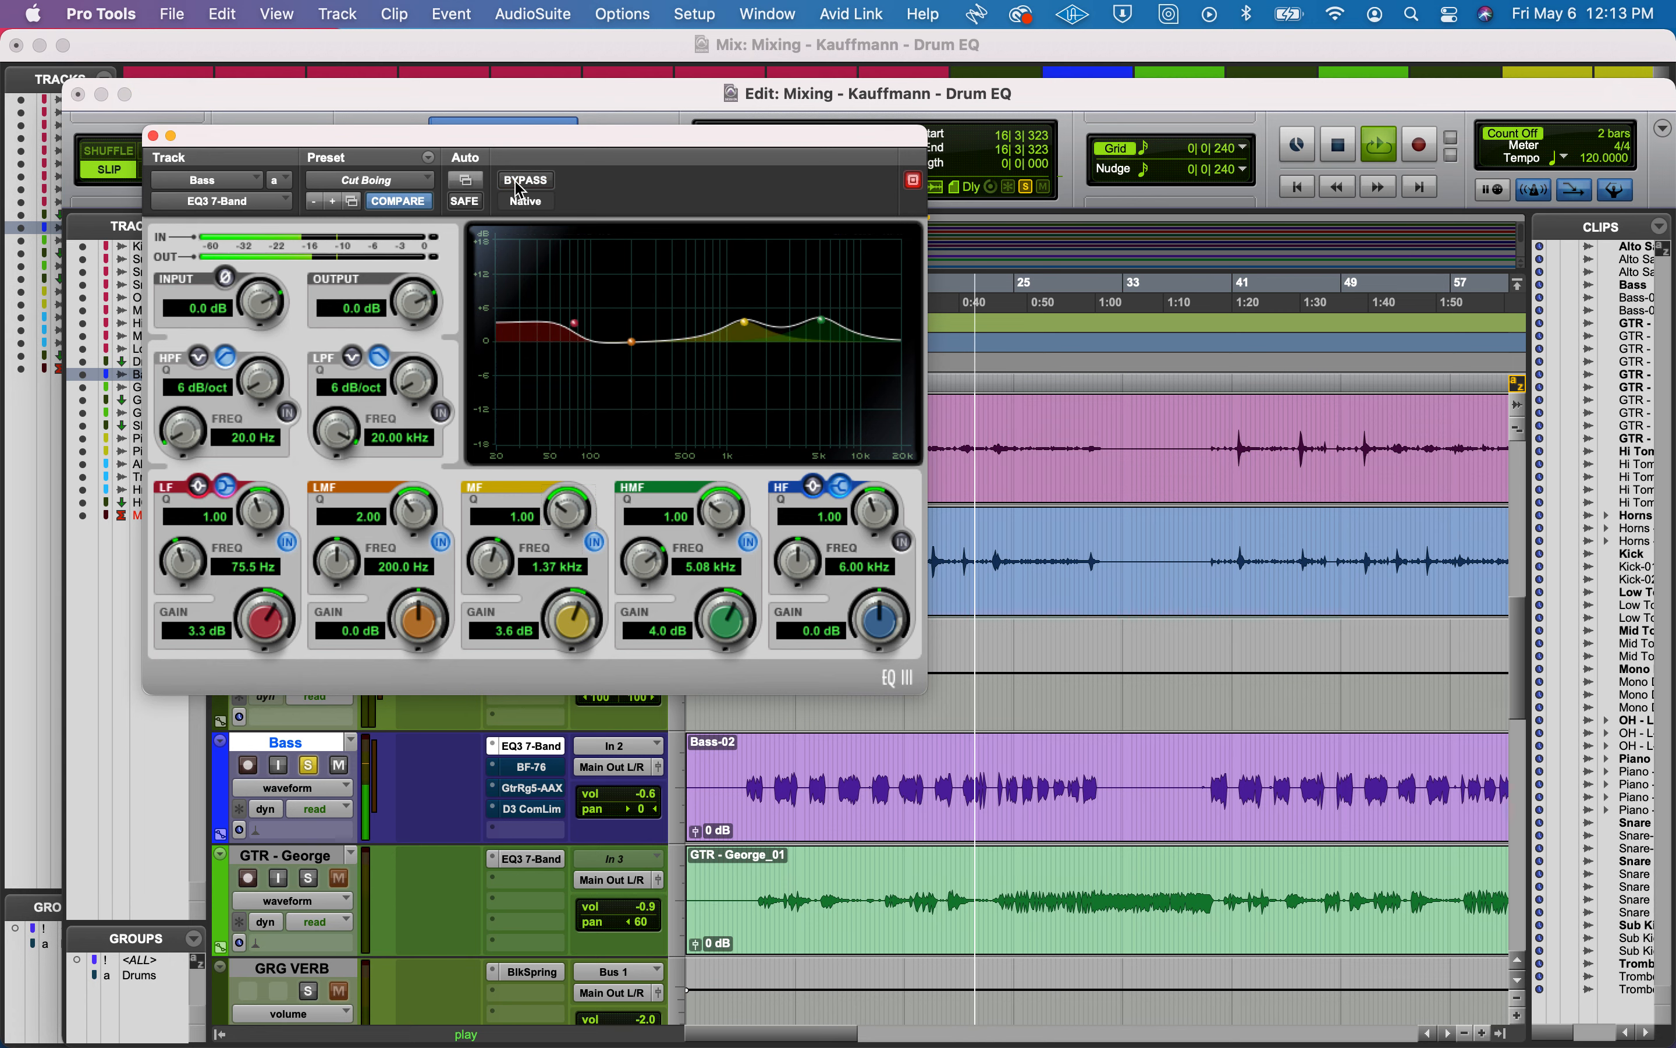
Close the Bass EQ, stop playback, and return to the Mix window.
{"action": "left_click", "coordinate": [157, 135]}
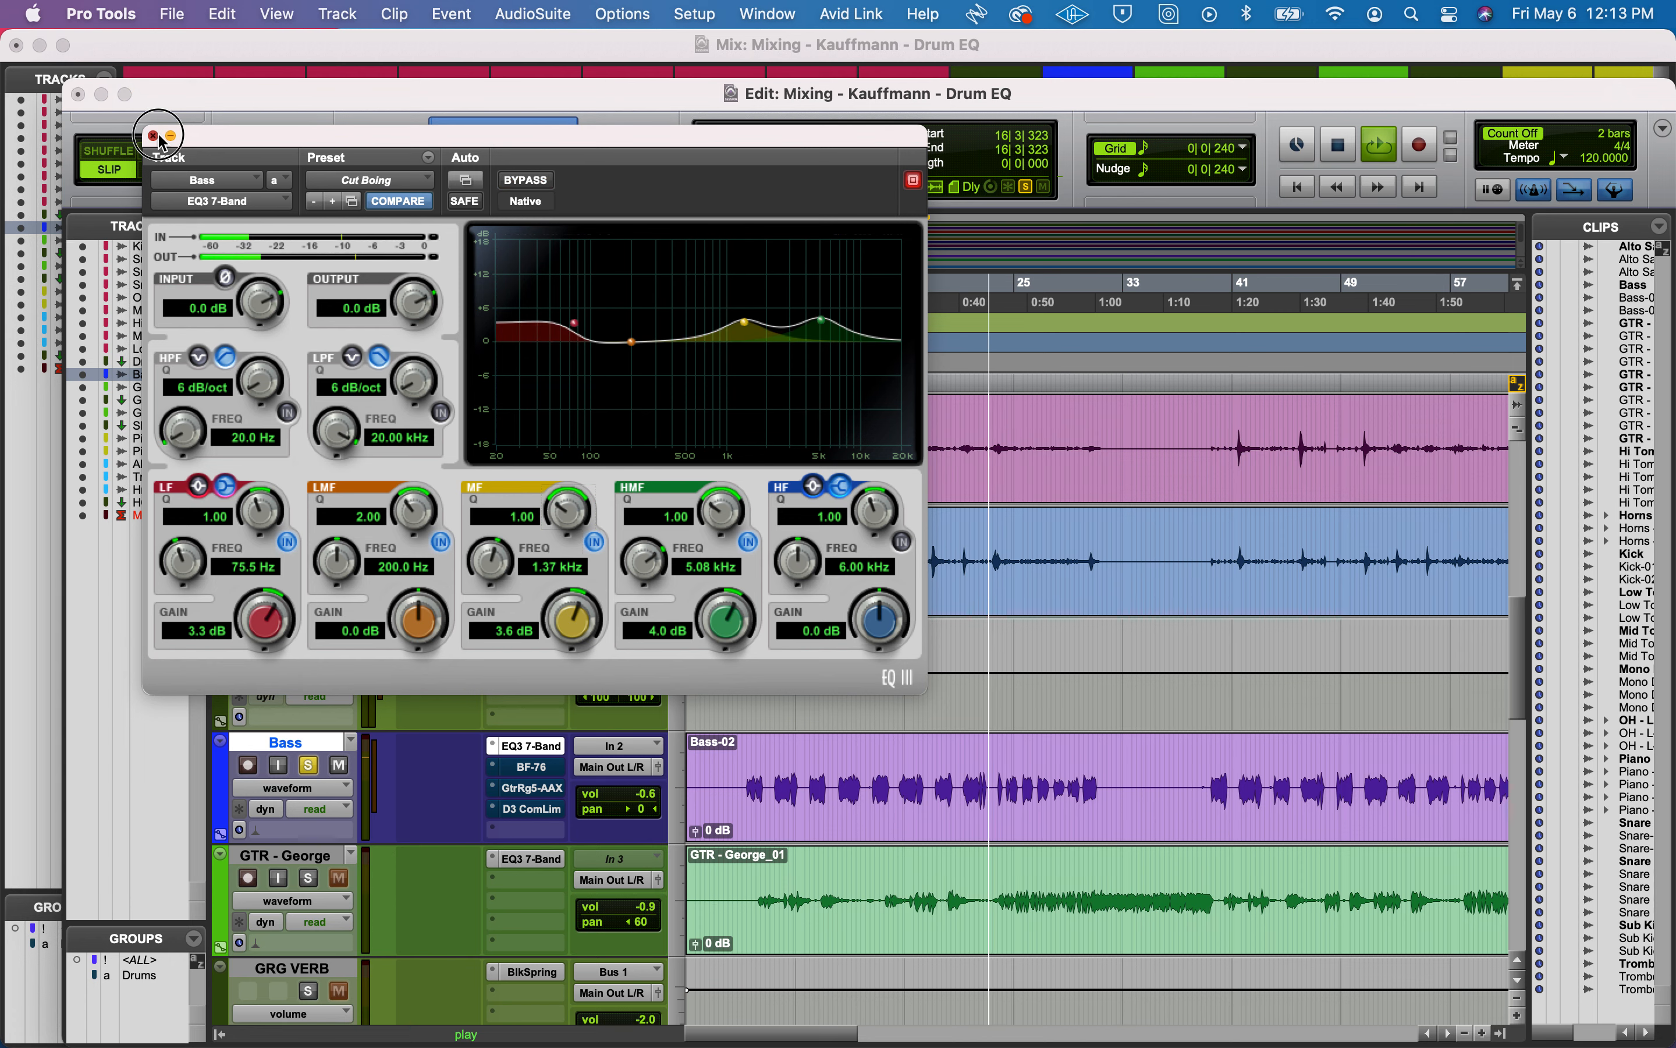
{"action": "key", "text": "space"}
{"action": "key", "text": "super+equal"}
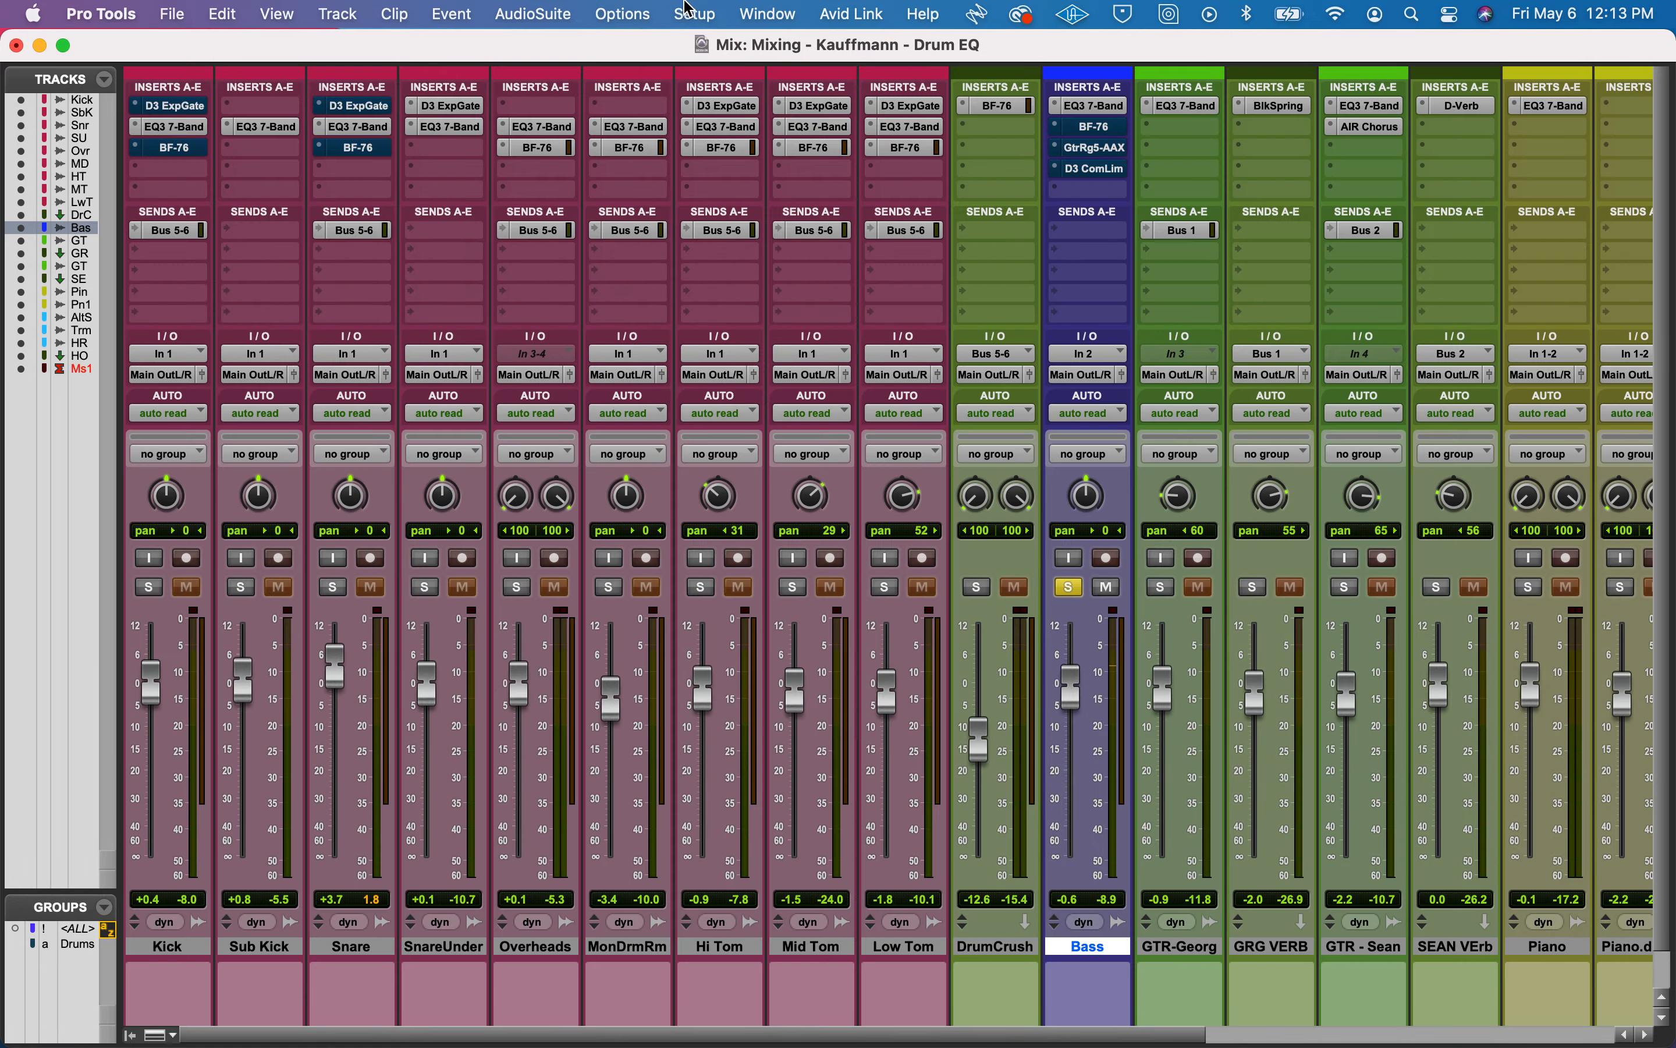
Open the first guitar track's EQ, solo that guitar instead of Bass, and compare the EQ bypassed and active during playback.
{"action": "left_click", "coordinate": [1170, 106]}
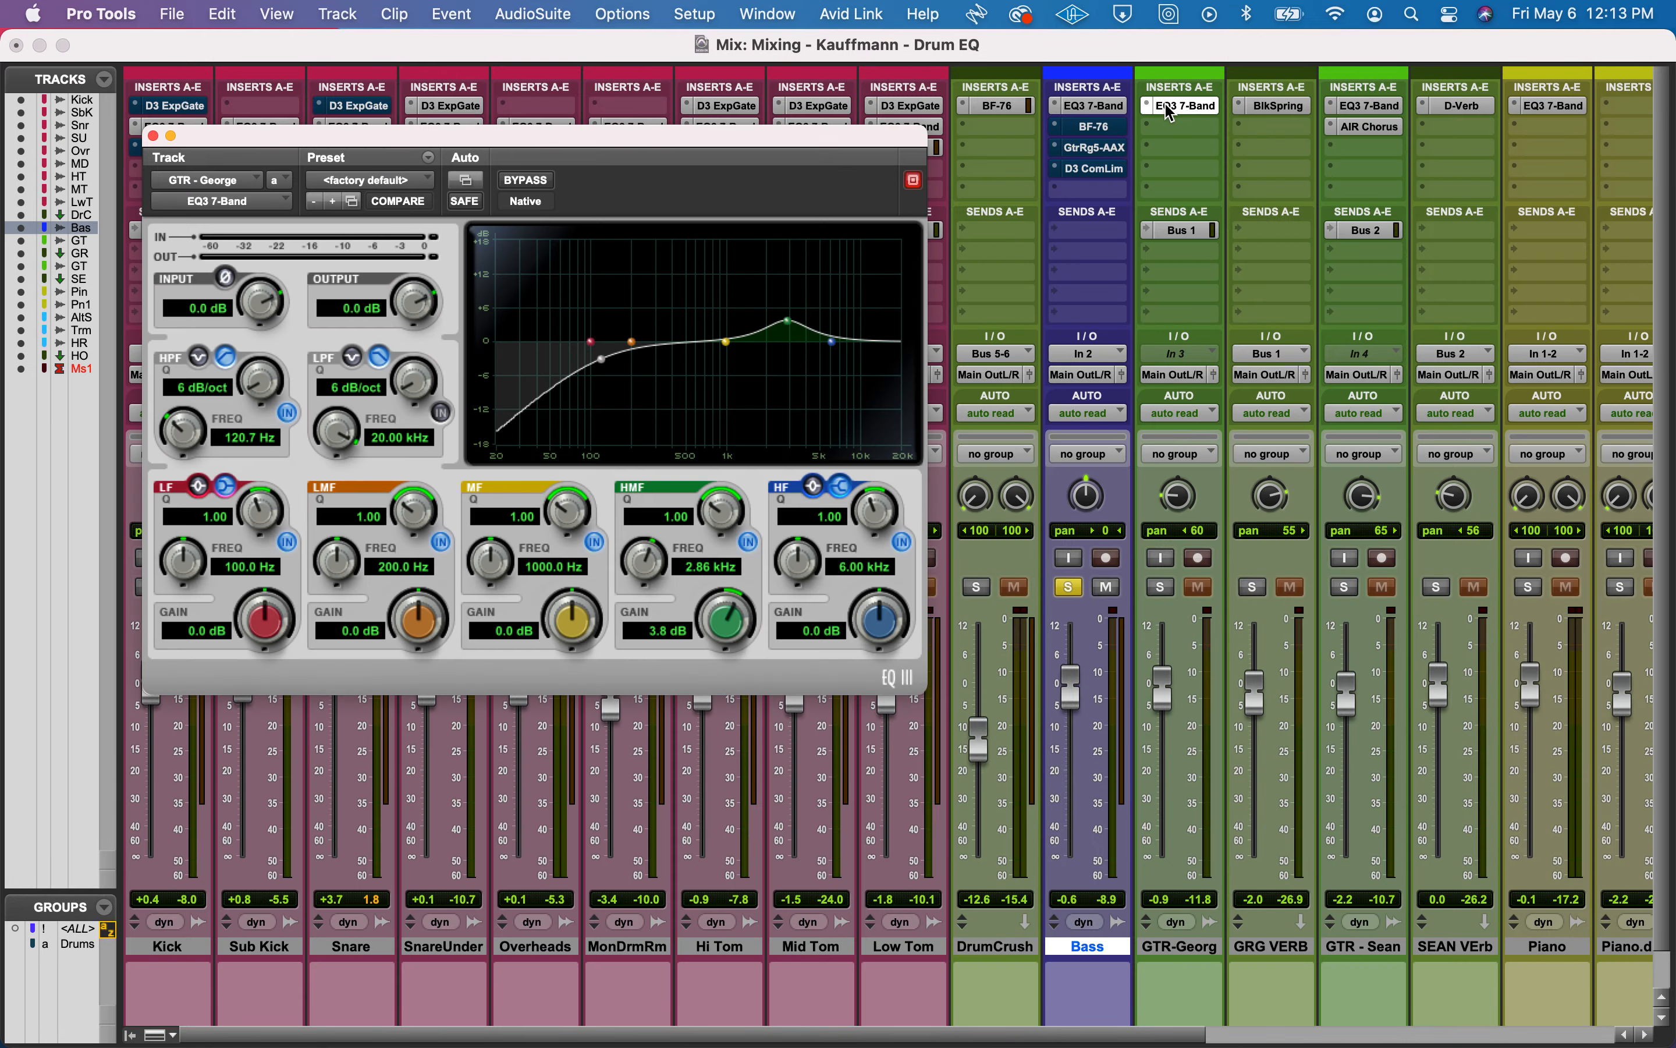
{"action": "left_click", "coordinate": [1069, 586]}
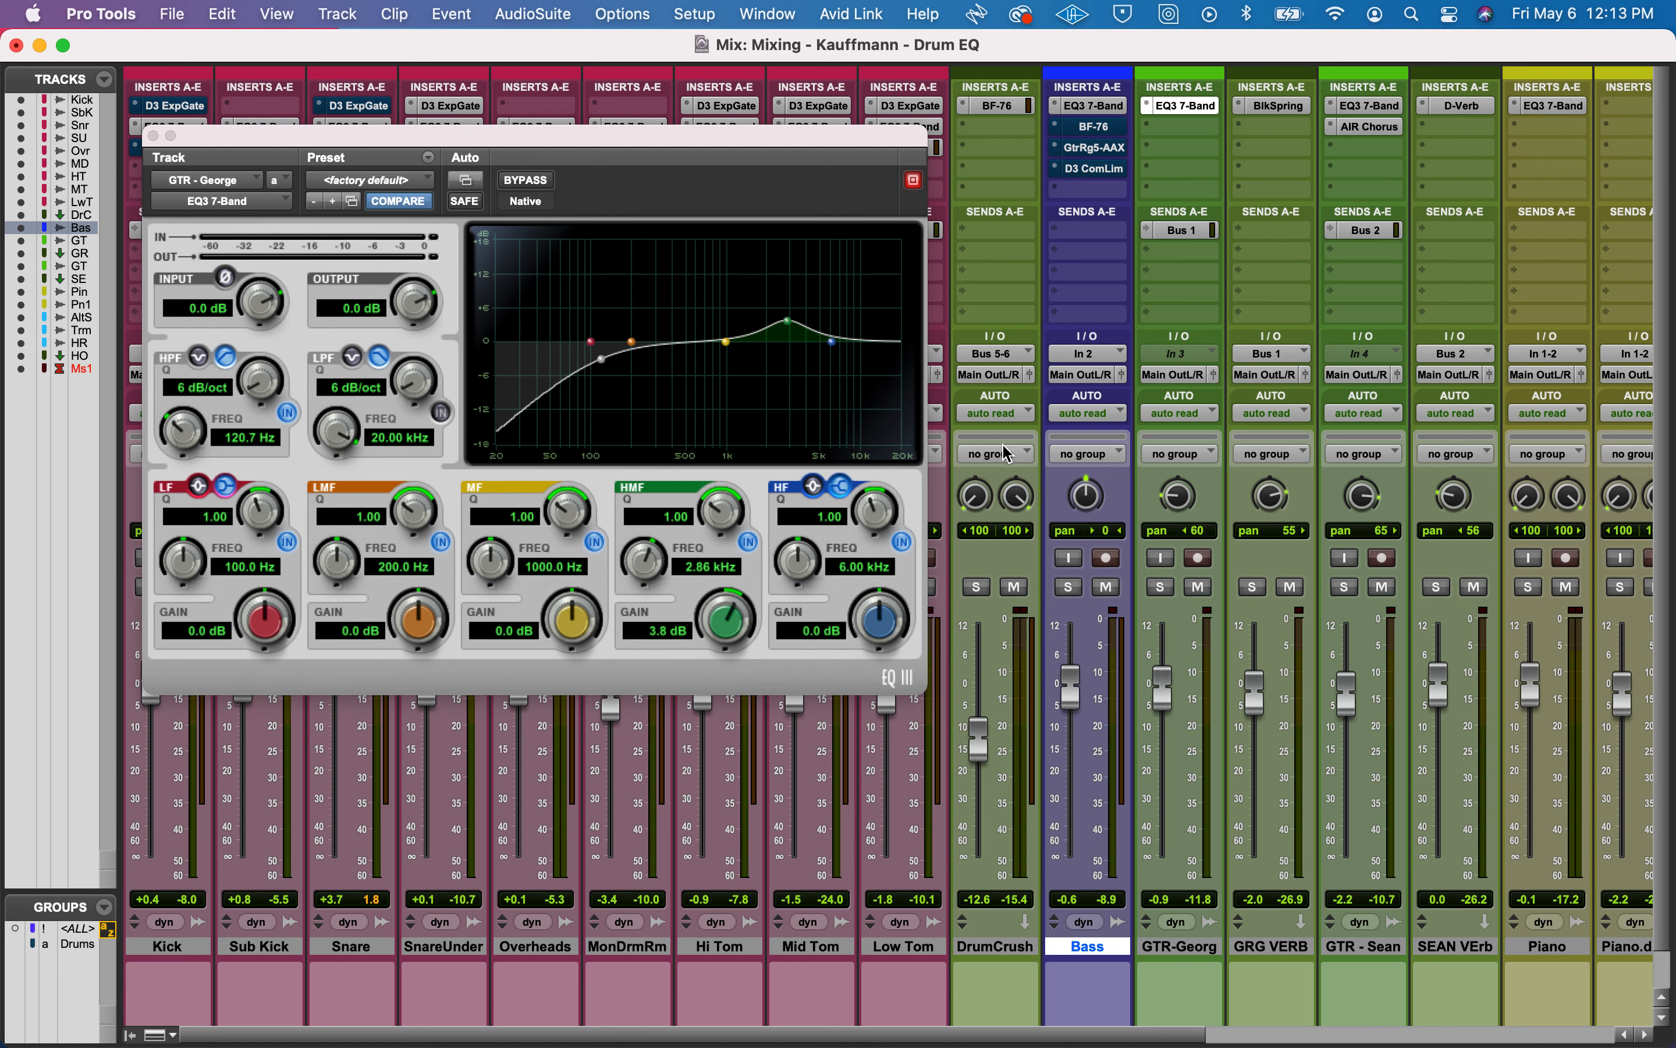
{"action": "key", "text": "space"}
{"action": "left_click", "coordinate": [1161, 586]}
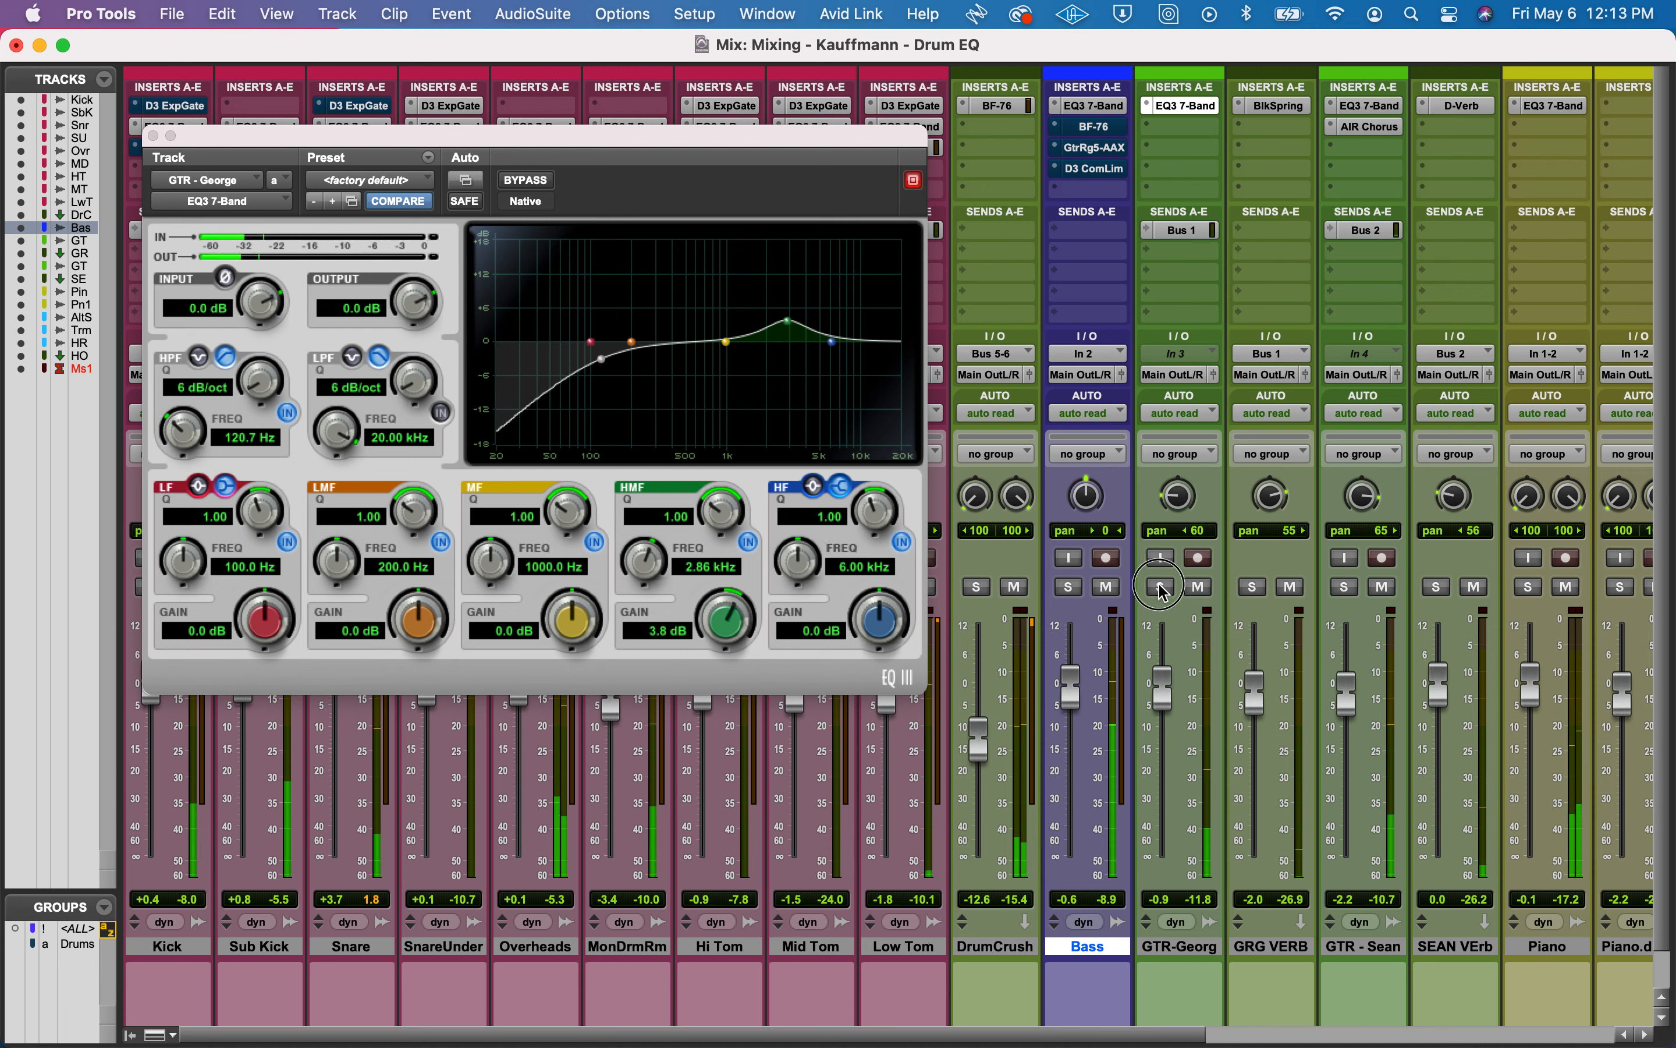
{"action": "left_click", "coordinate": [534, 181]}
{"action": "left_click", "coordinate": [535, 181]}
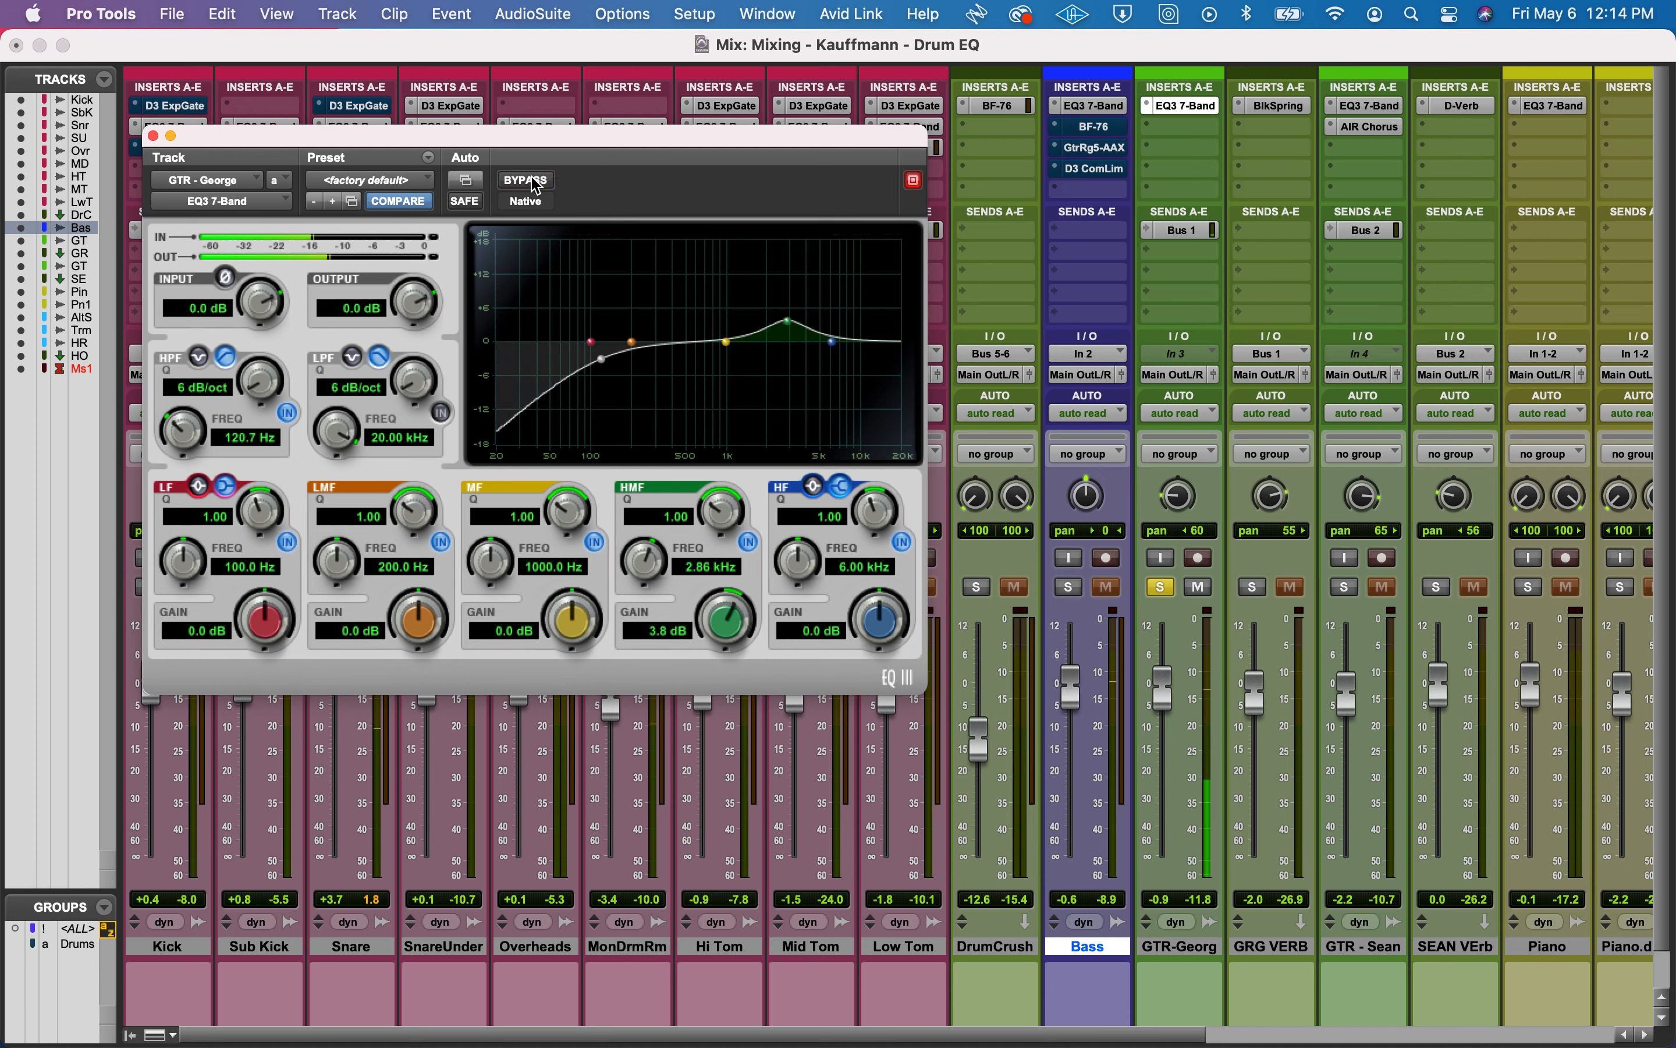
Solo the first guitar's BlkSpring reverb track, unsolo the guitar to hear the reverb alone, and close the guitar EQ.
{"action": "left_click", "coordinate": [1252, 586]}
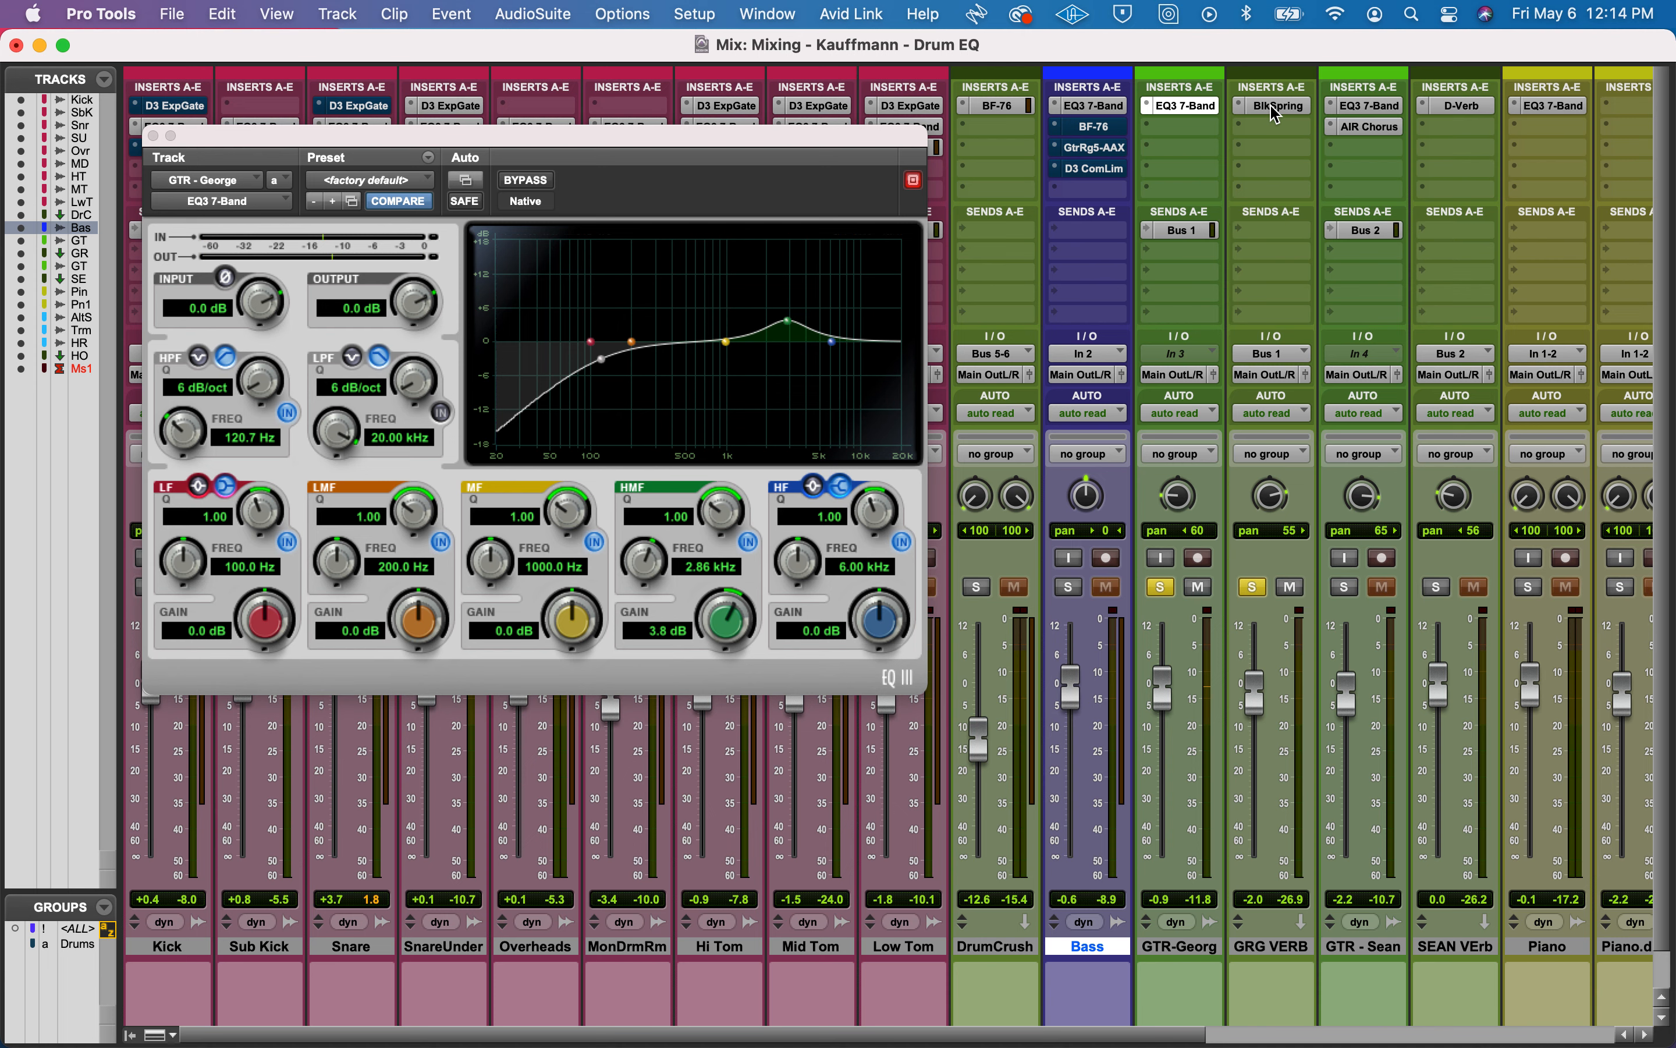
{"action": "left_click", "coordinate": [1163, 588]}
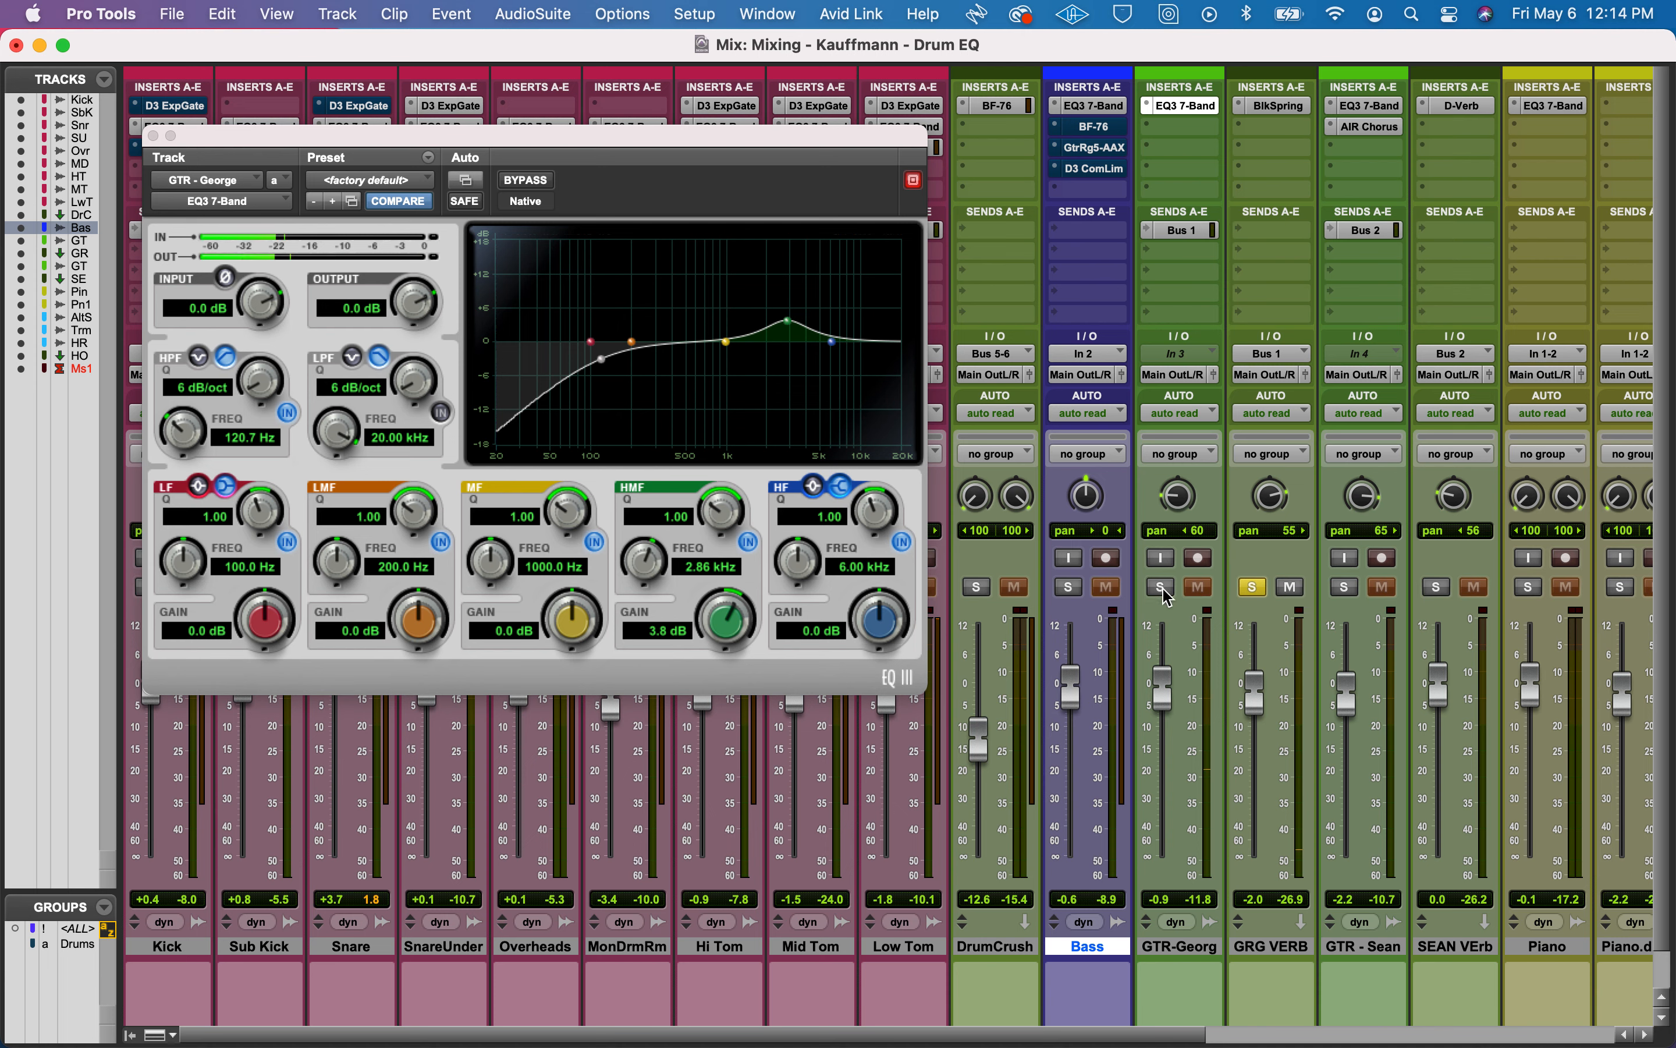
{"action": "left_click", "coordinate": [153, 135]}
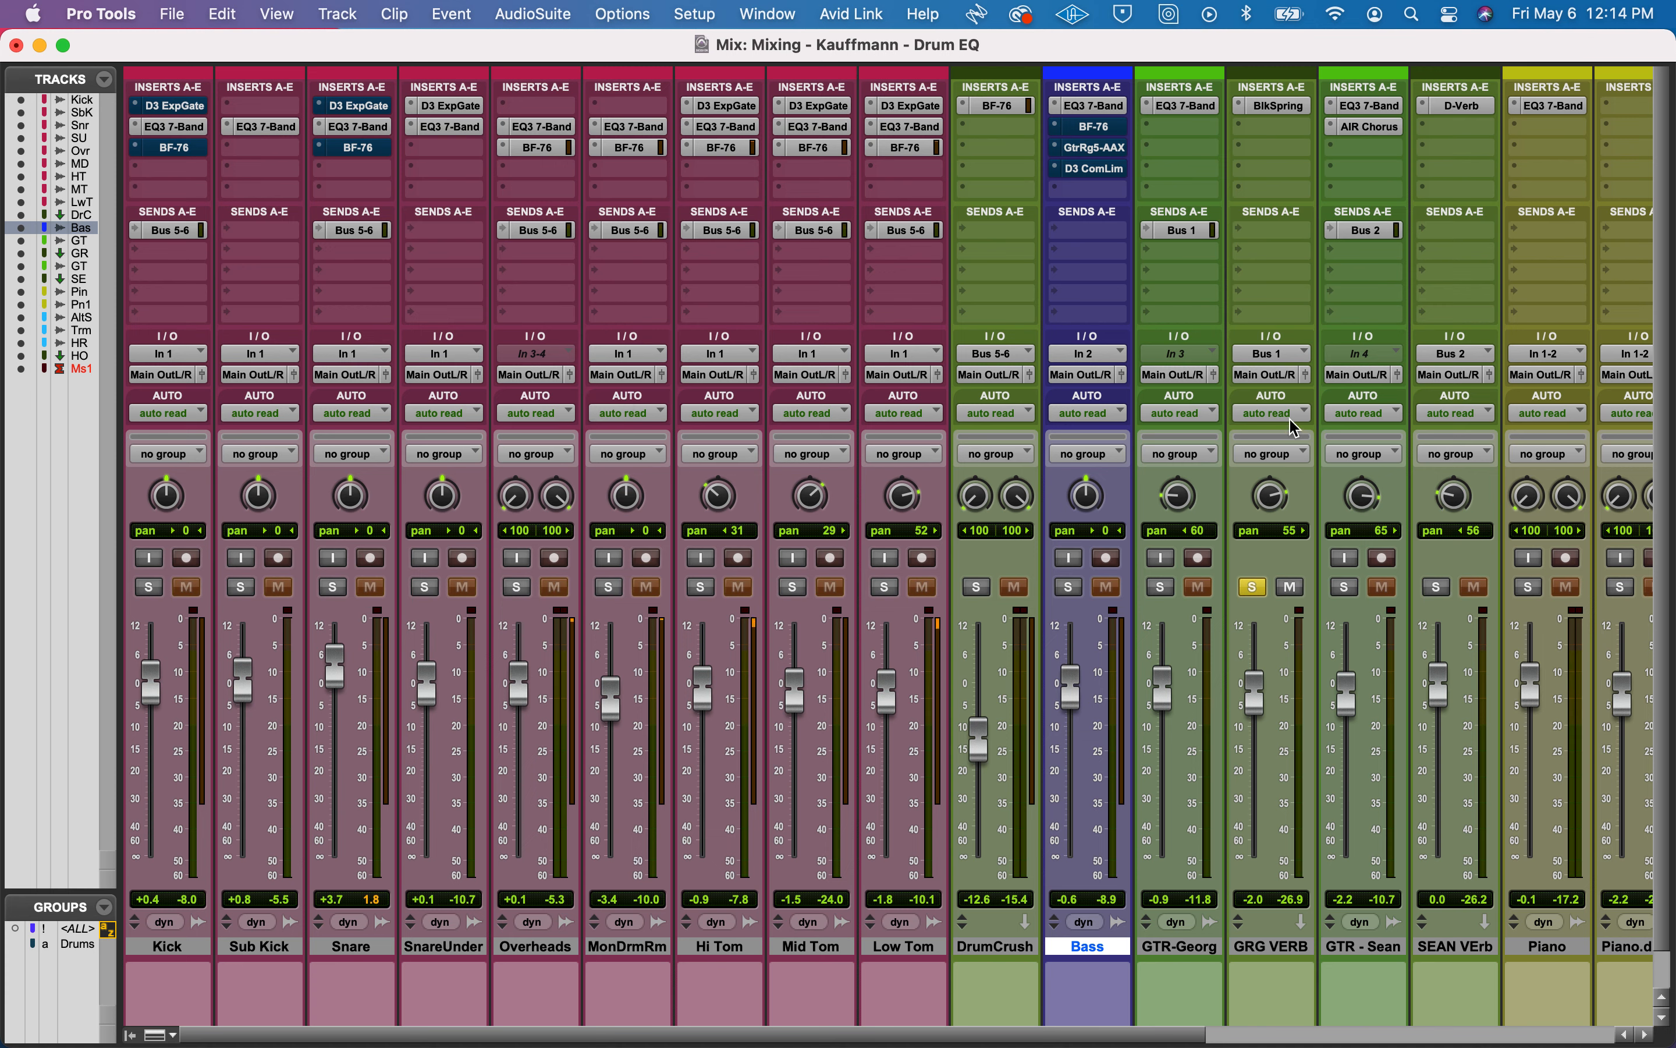
Open the second guitar track's EQ3 7-Band and solo that guitar instead of the reverb track.
{"action": "left_click", "coordinate": [1371, 110]}
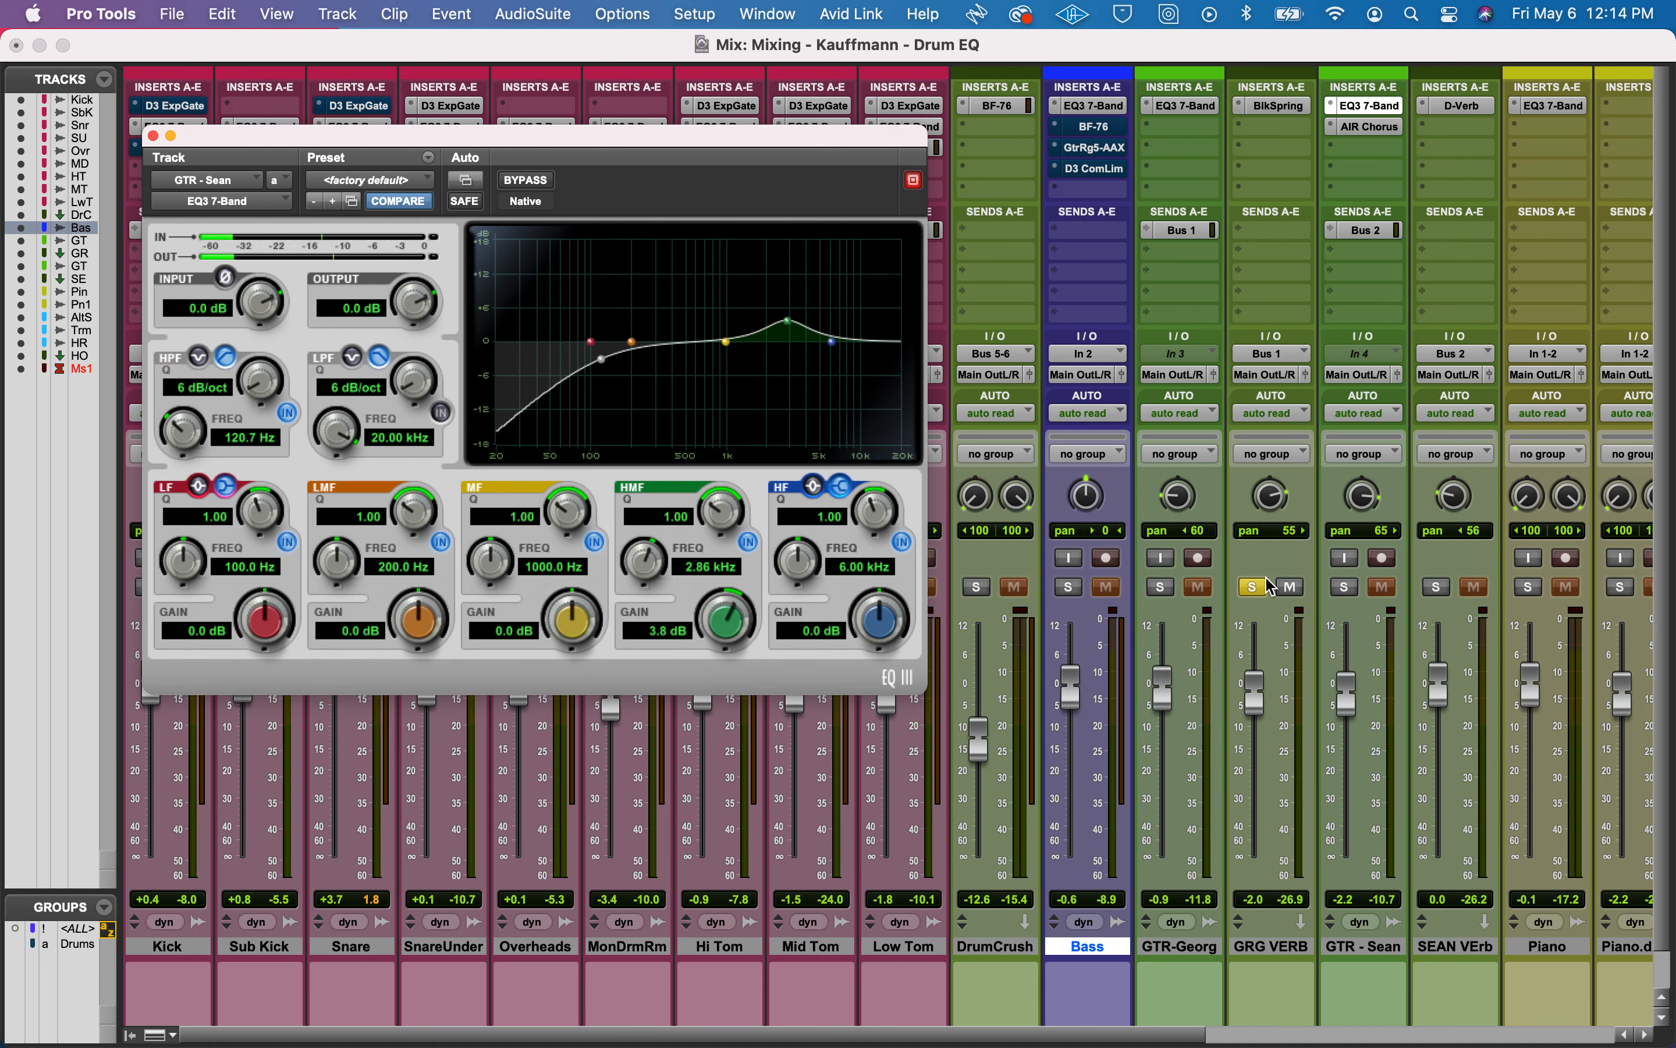
{"action": "left_click", "coordinate": [1345, 587]}
{"action": "left_click", "coordinate": [1250, 589]}
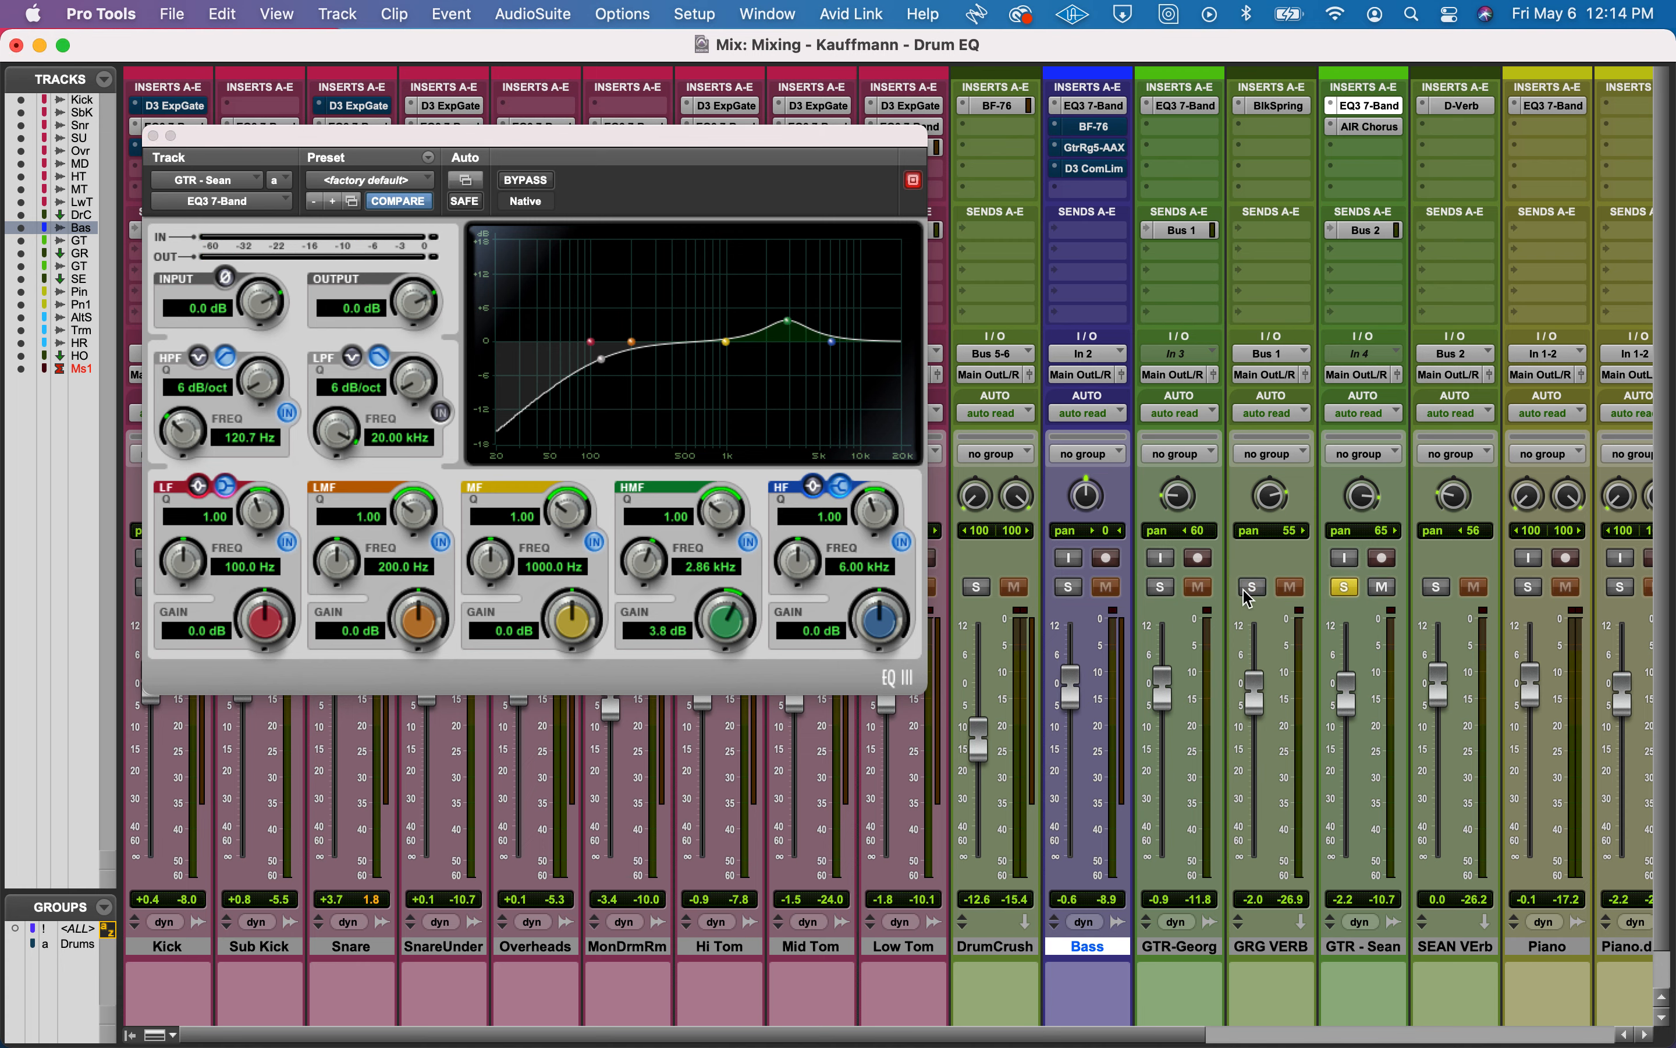
Open the Piano EQ3 7-Band, solo Piano instead of the second guitar, and compare the EQ bypassed and active.
{"action": "scroll", "coordinate": [1292, 572], "scroll_direction": "right", "scroll_amount": 2}
{"action": "scroll", "coordinate": [1293, 572], "scroll_direction": "right", "scroll_amount": 5}
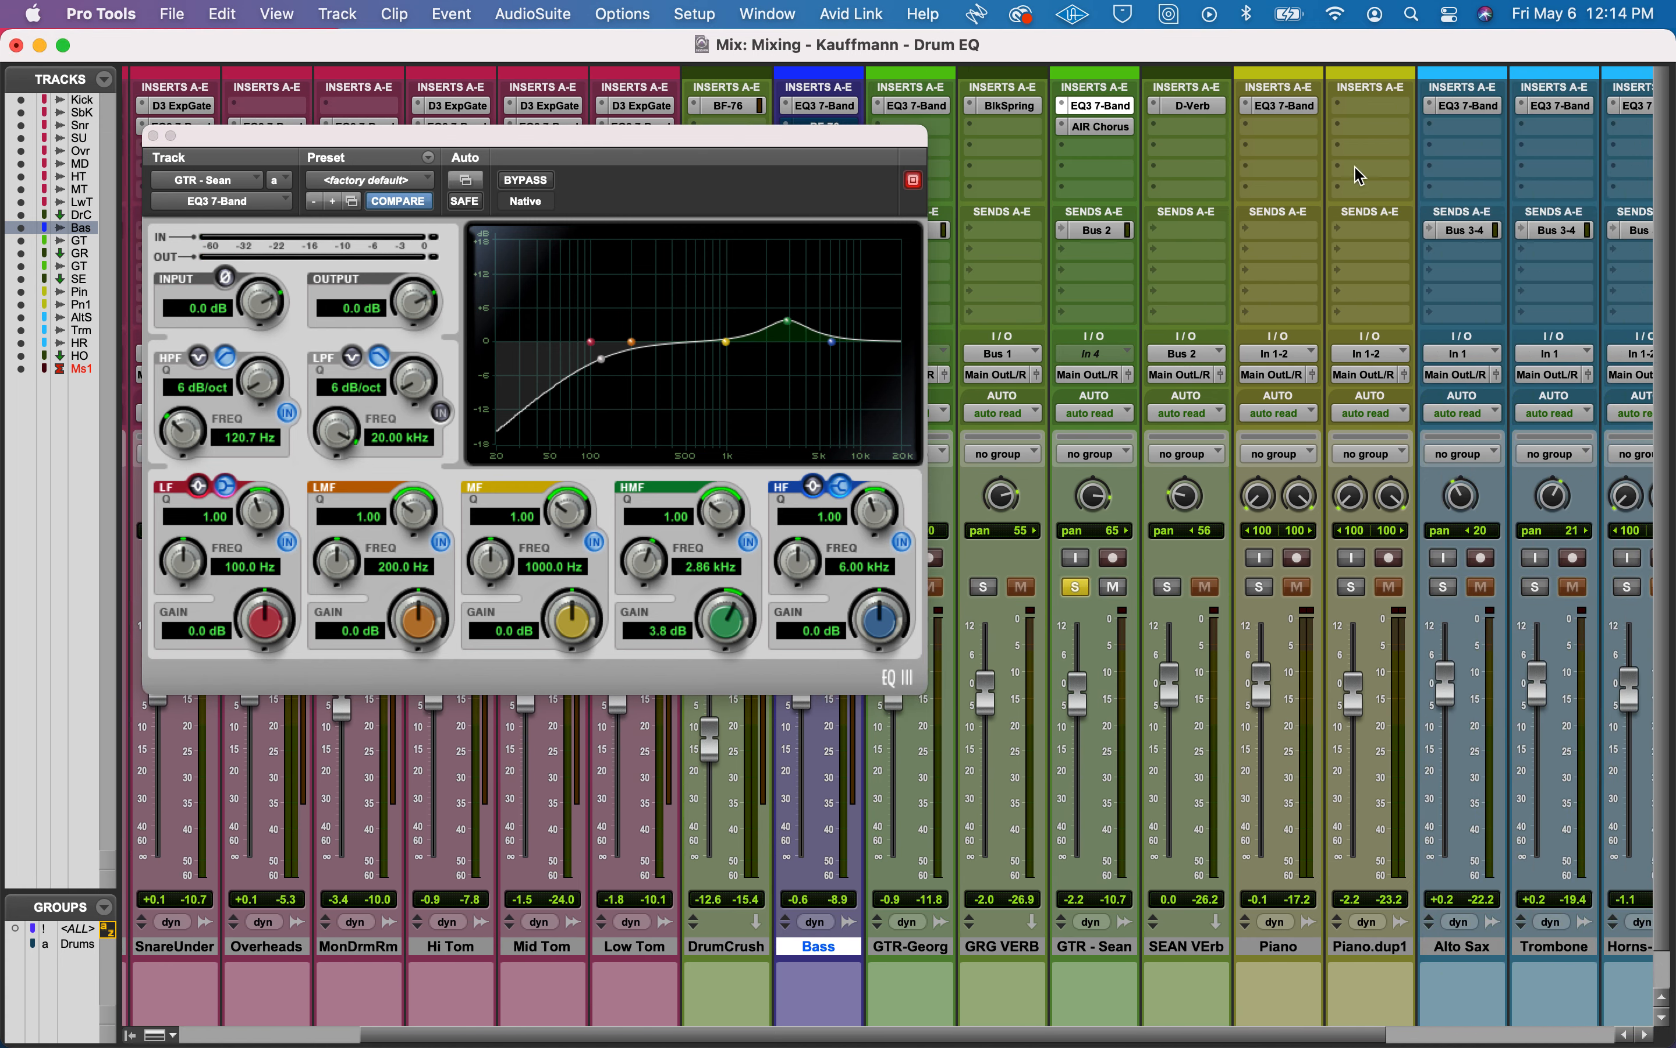
{"action": "left_click", "coordinate": [1278, 105]}
{"action": "left_click", "coordinate": [1075, 587]}
{"action": "left_click", "coordinate": [1259, 587]}
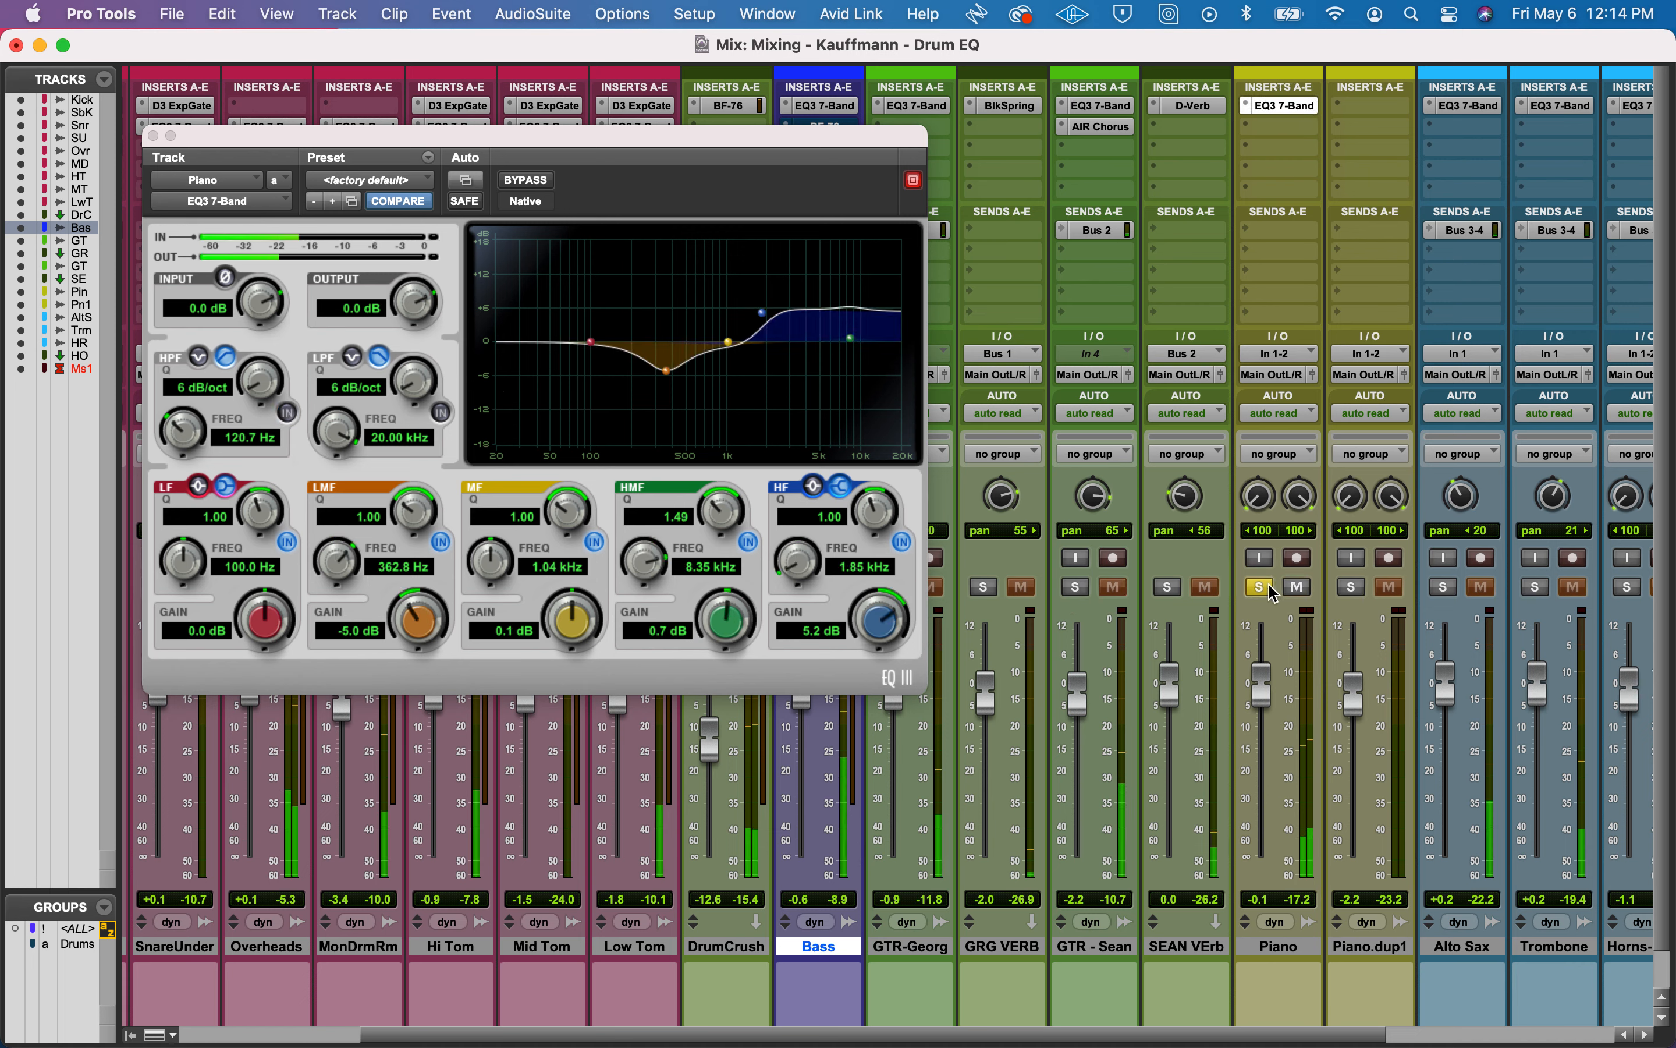
{"action": "left_click", "coordinate": [1282, 111]}
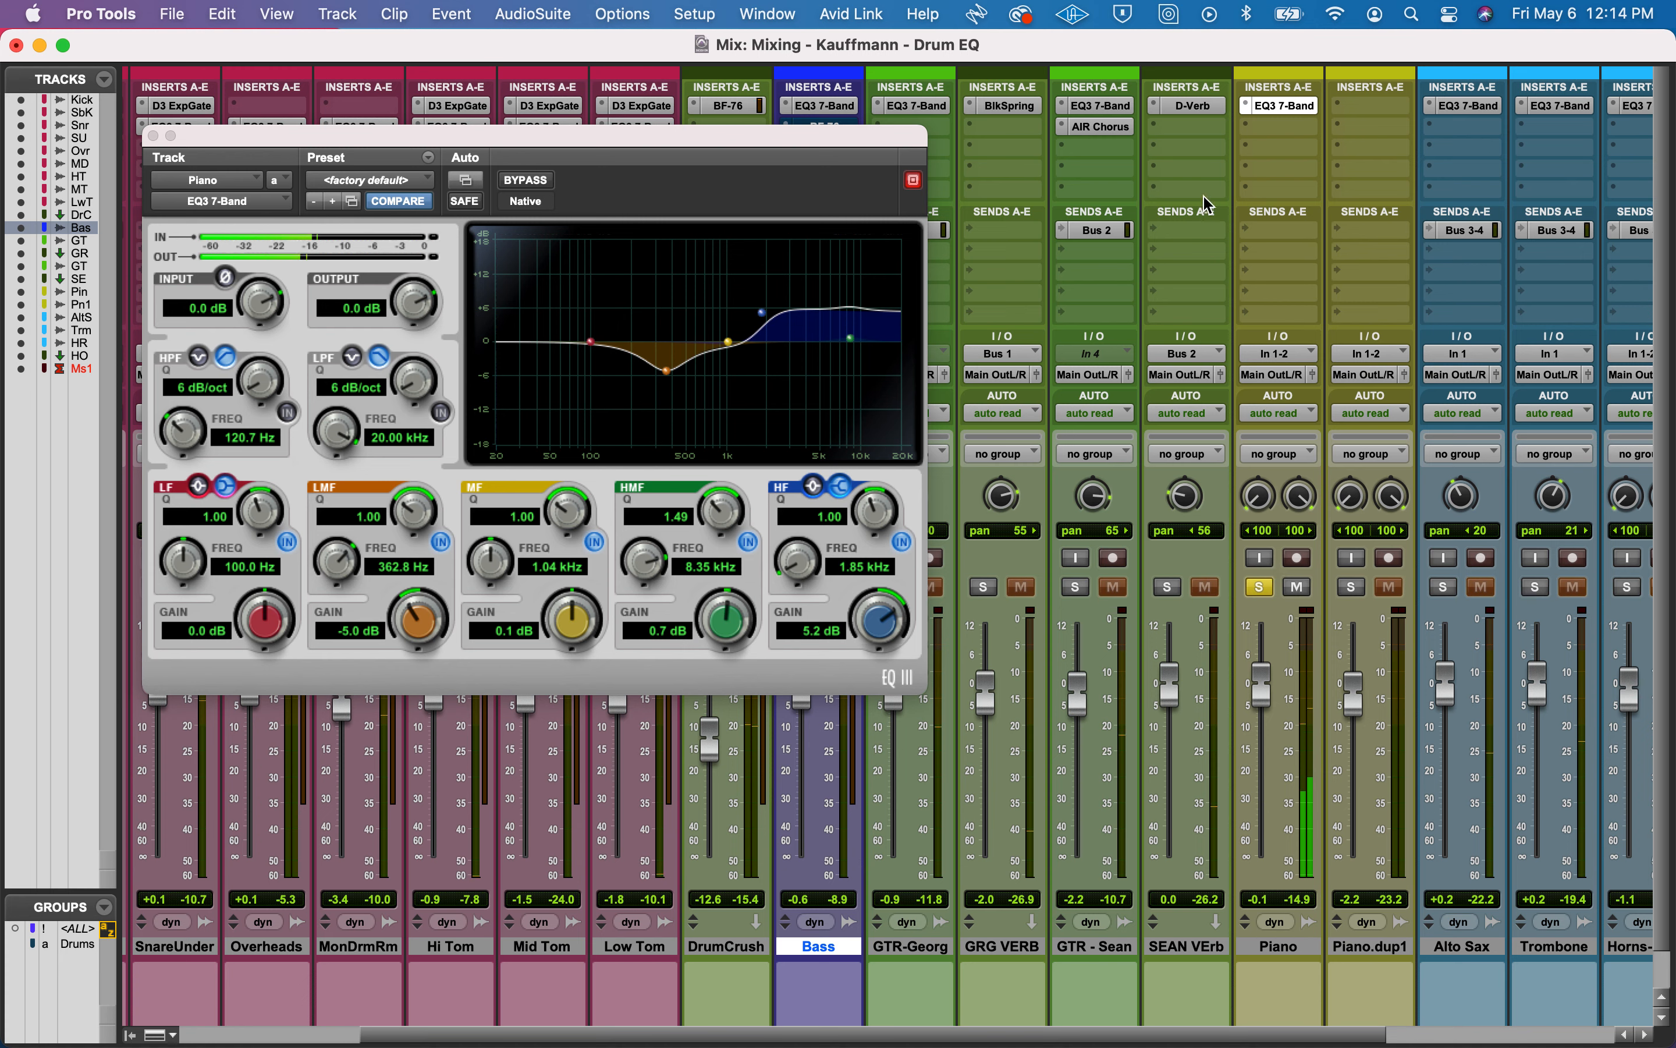
{"action": "left_click", "coordinate": [525, 181]}
{"action": "left_click", "coordinate": [524, 182]}
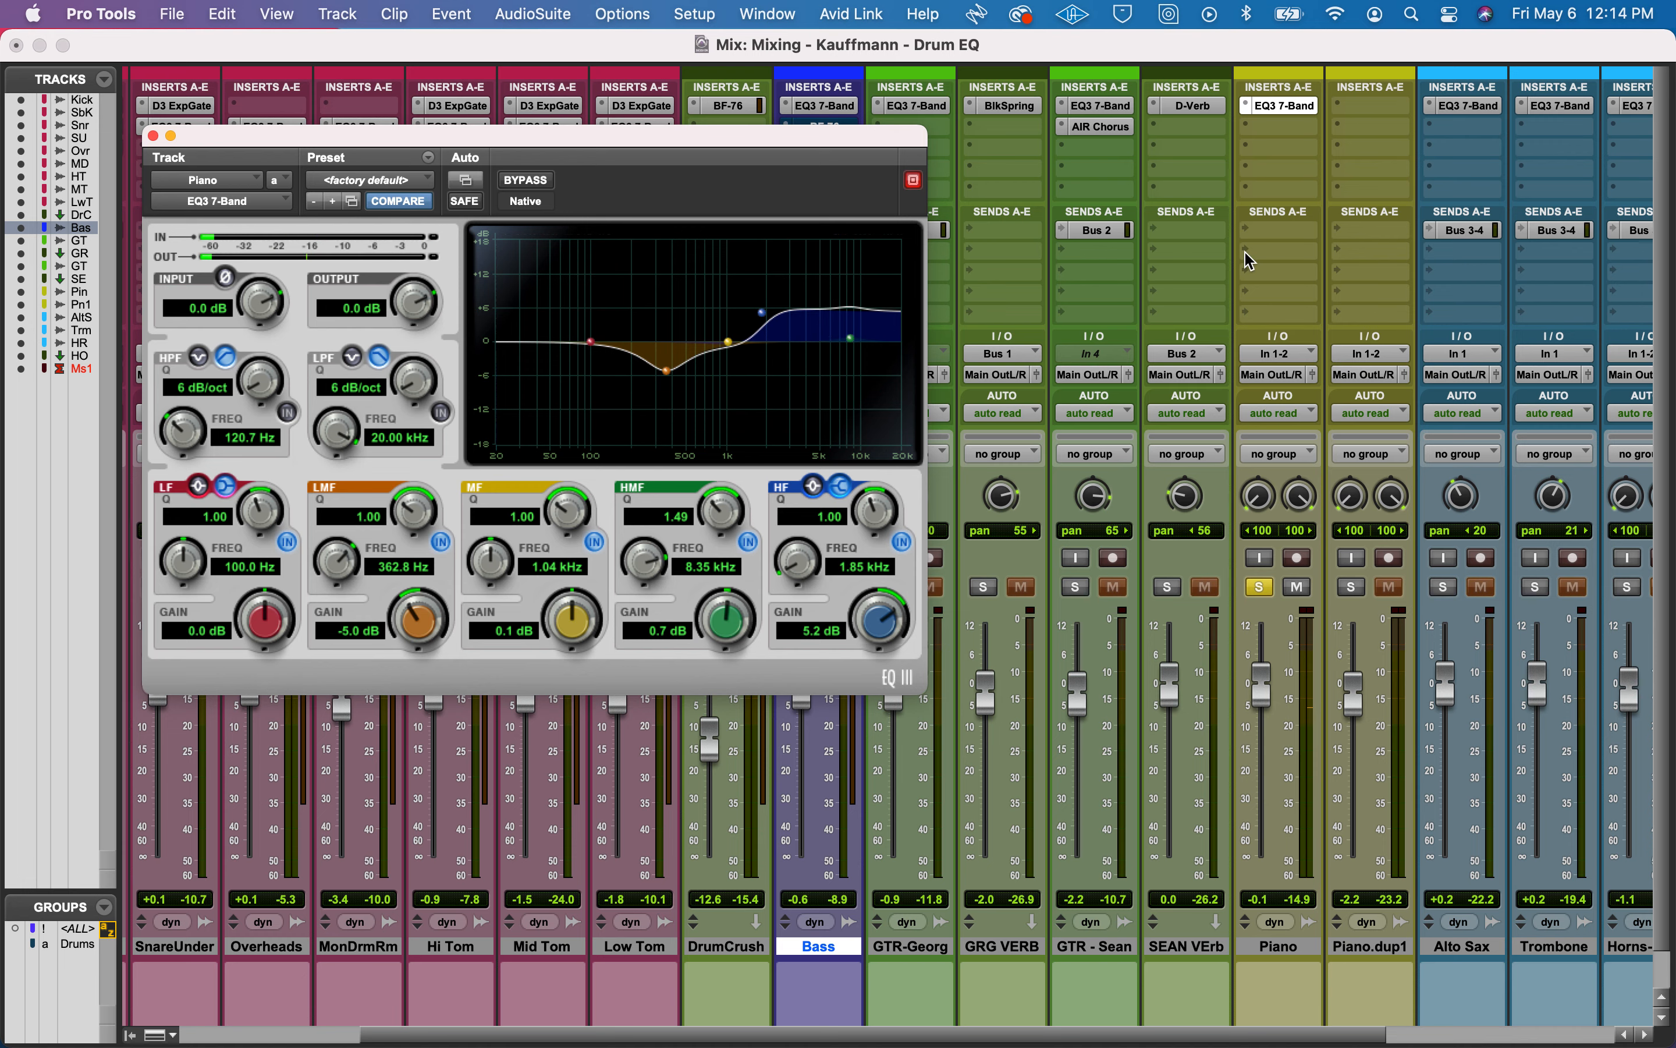
View the Alto Sax and Trombone EQs, solo Alto Sax instead of Piano, and toggle the Trombone EQ's bypass during the audition.
{"action": "scroll", "coordinate": [1250, 261], "scroll_direction": "right", "scroll_amount": 5}
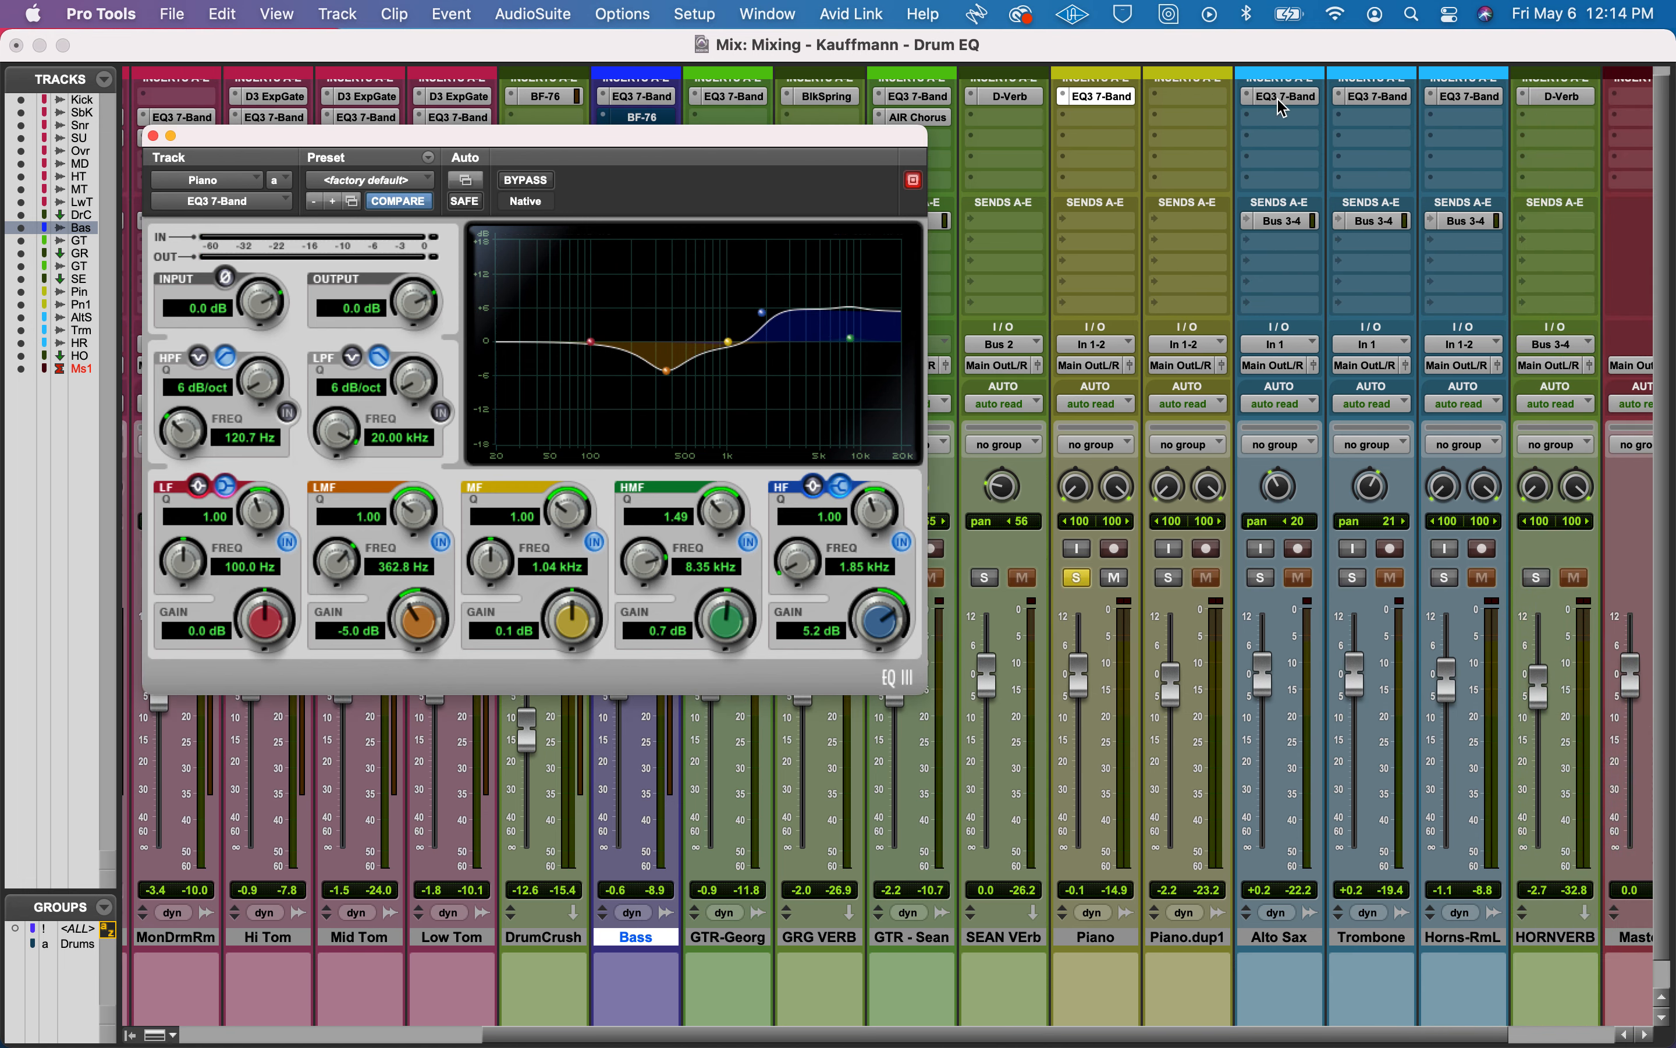
{"action": "left_click", "coordinate": [1282, 98]}
{"action": "left_click", "coordinate": [1377, 97]}
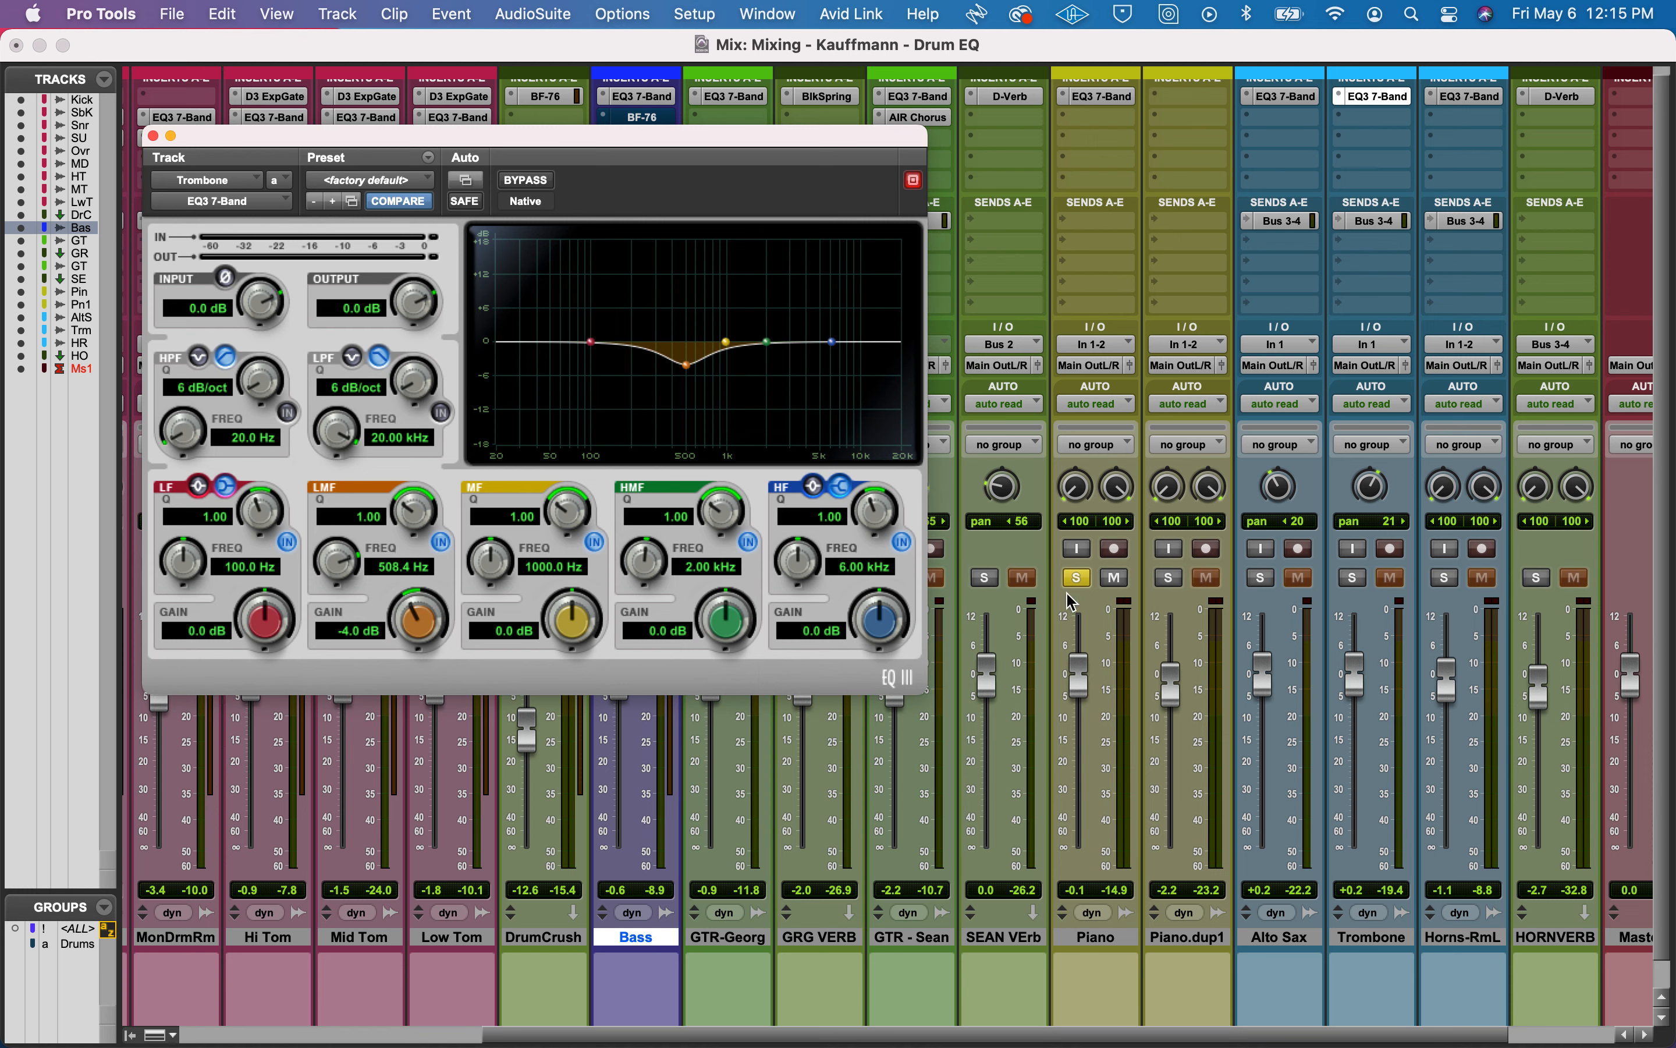
{"action": "left_click", "coordinate": [1259, 578]}
{"action": "left_click", "coordinate": [1078, 578]}
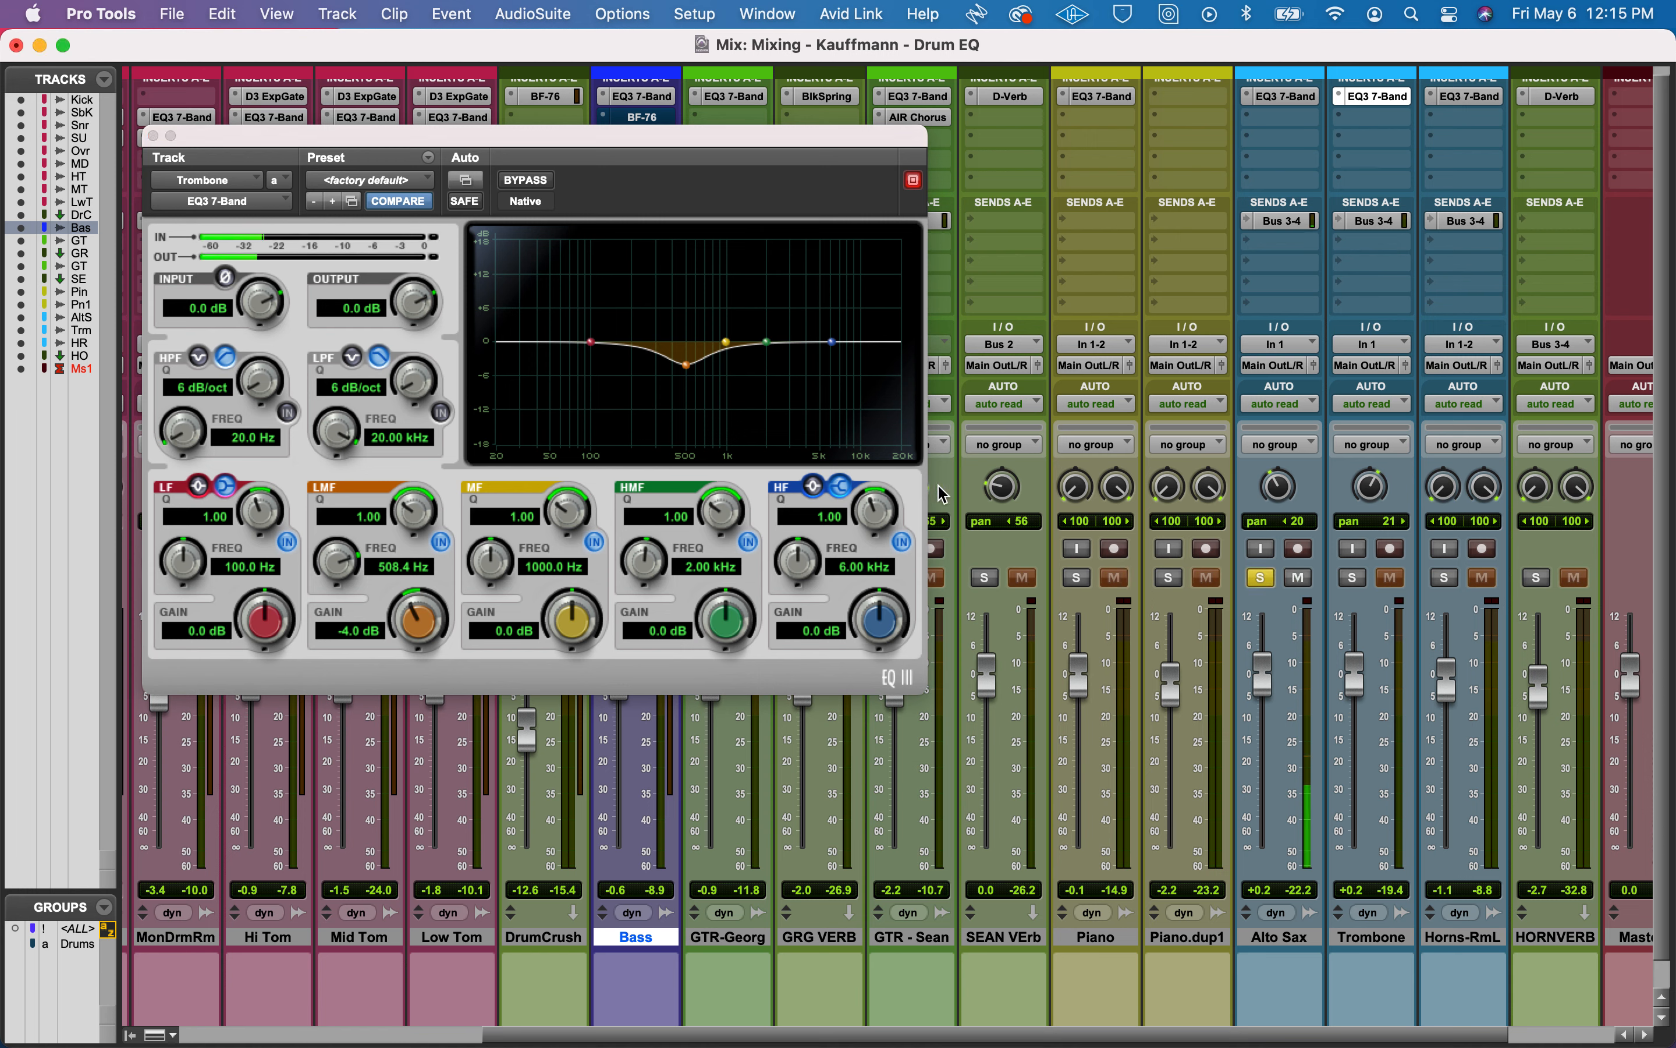
{"action": "left_click", "coordinate": [530, 183]}
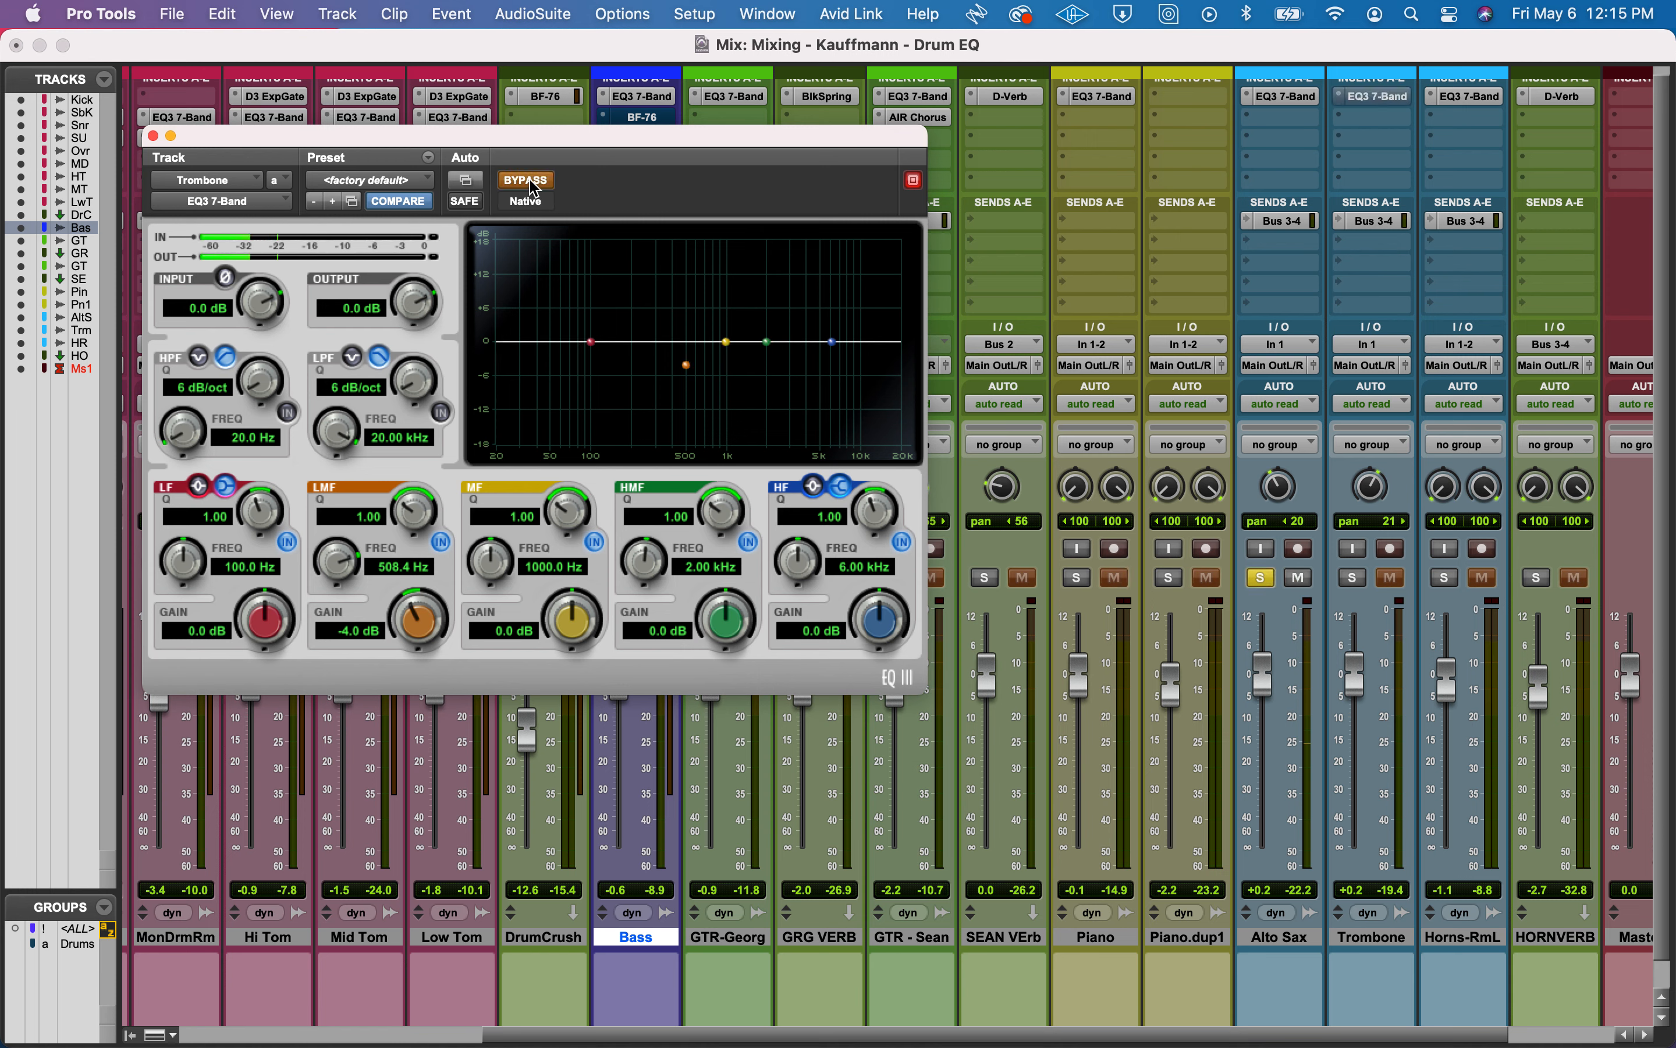
{"action": "left_click", "coordinate": [531, 183]}
{"action": "left_click", "coordinate": [531, 184]}
{"action": "left_click", "coordinate": [531, 183]}
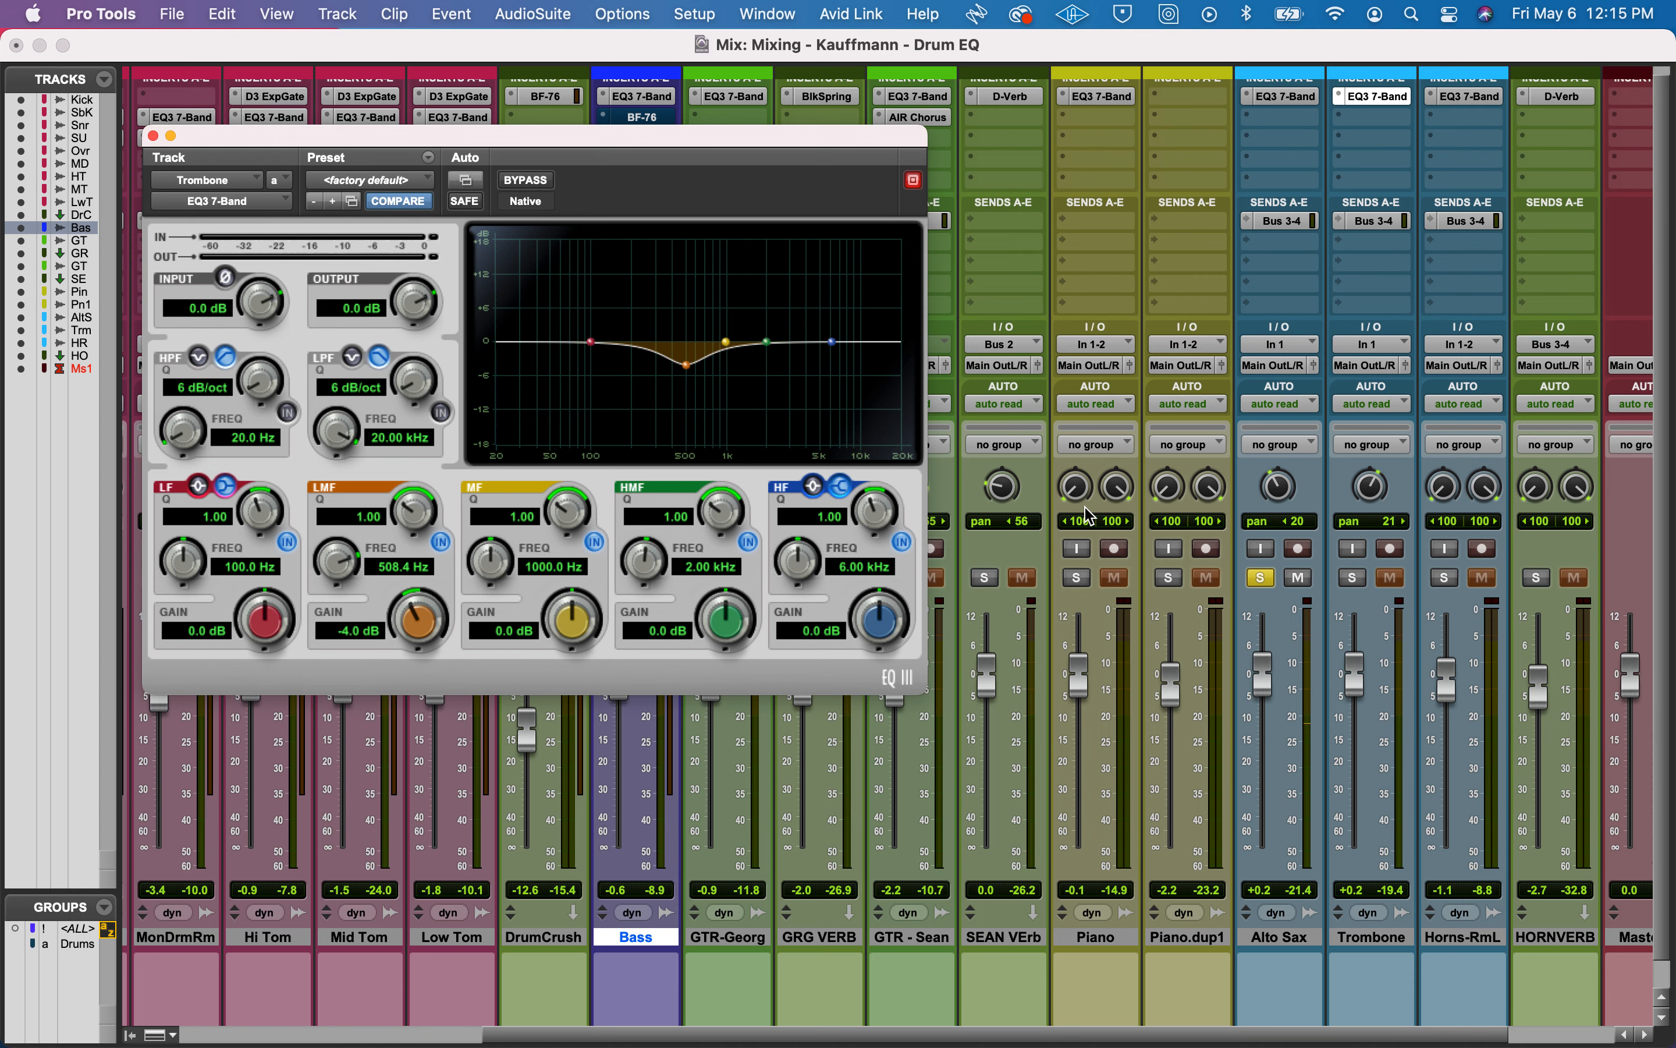
Review the EQ3 7-Band settings of Horns-RmL, Trombone and Alto Sax, close the plug-in, and switch to QuickTime Player.
{"action": "key", "text": "super+Tab"}
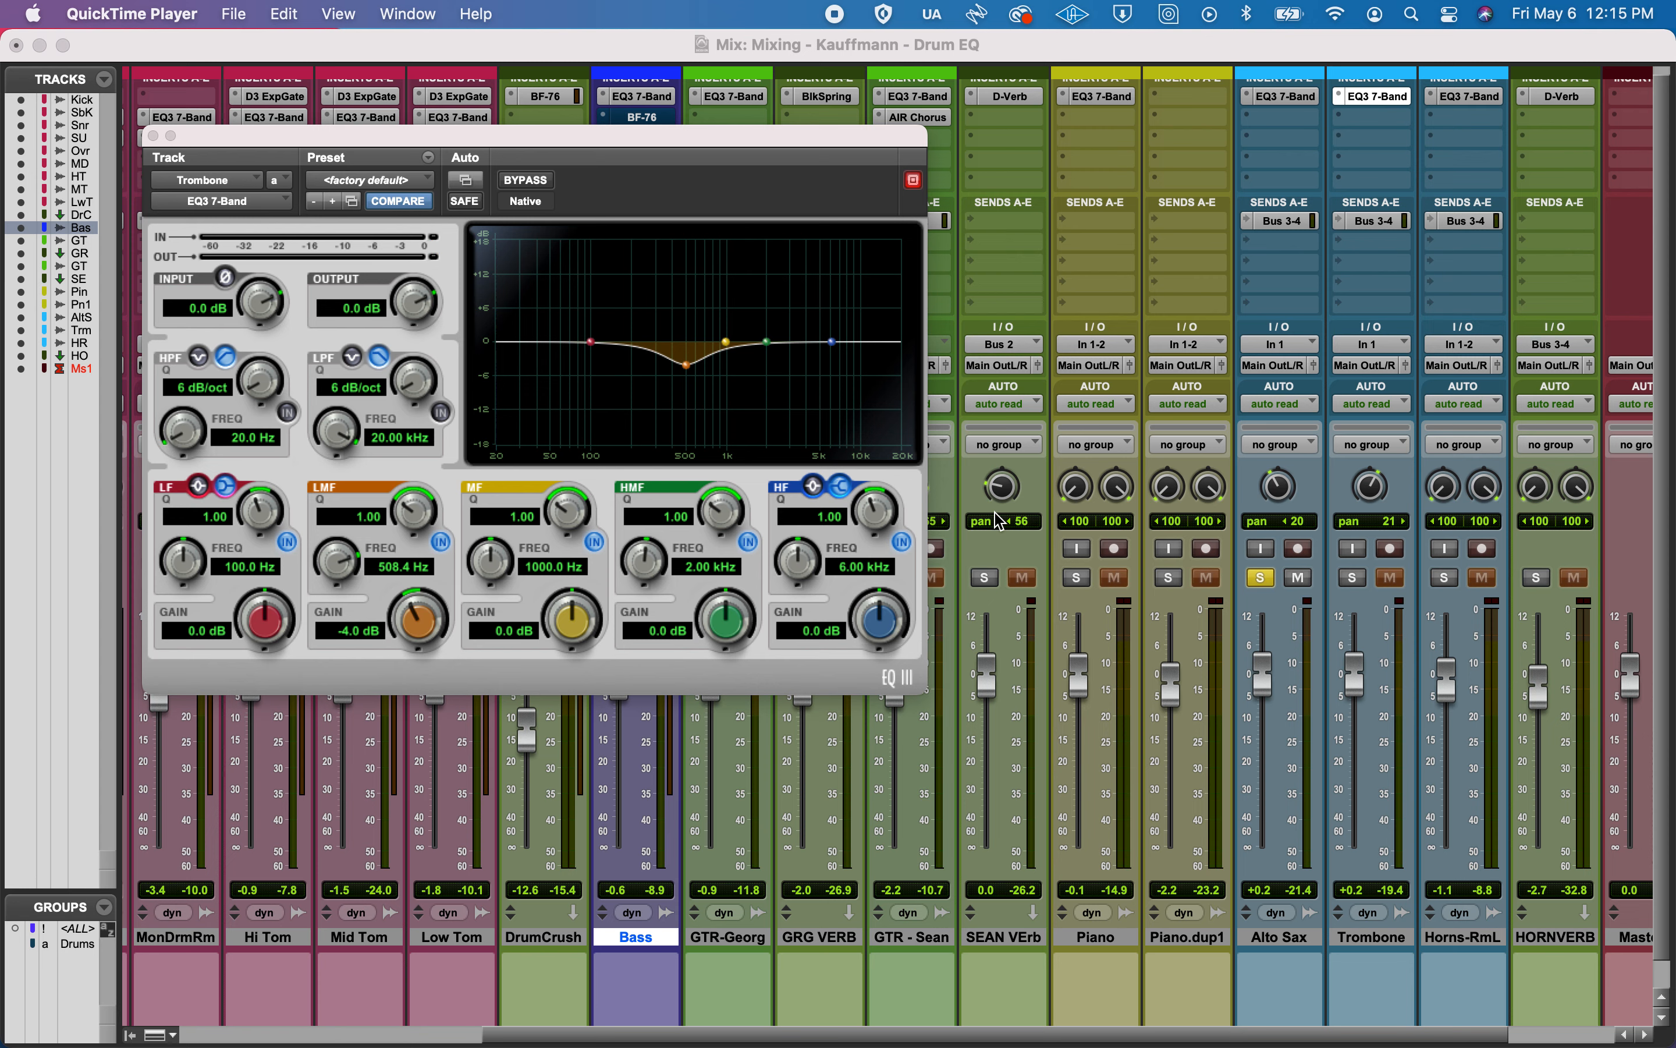
{"action": "left_click", "coordinate": [1478, 97]}
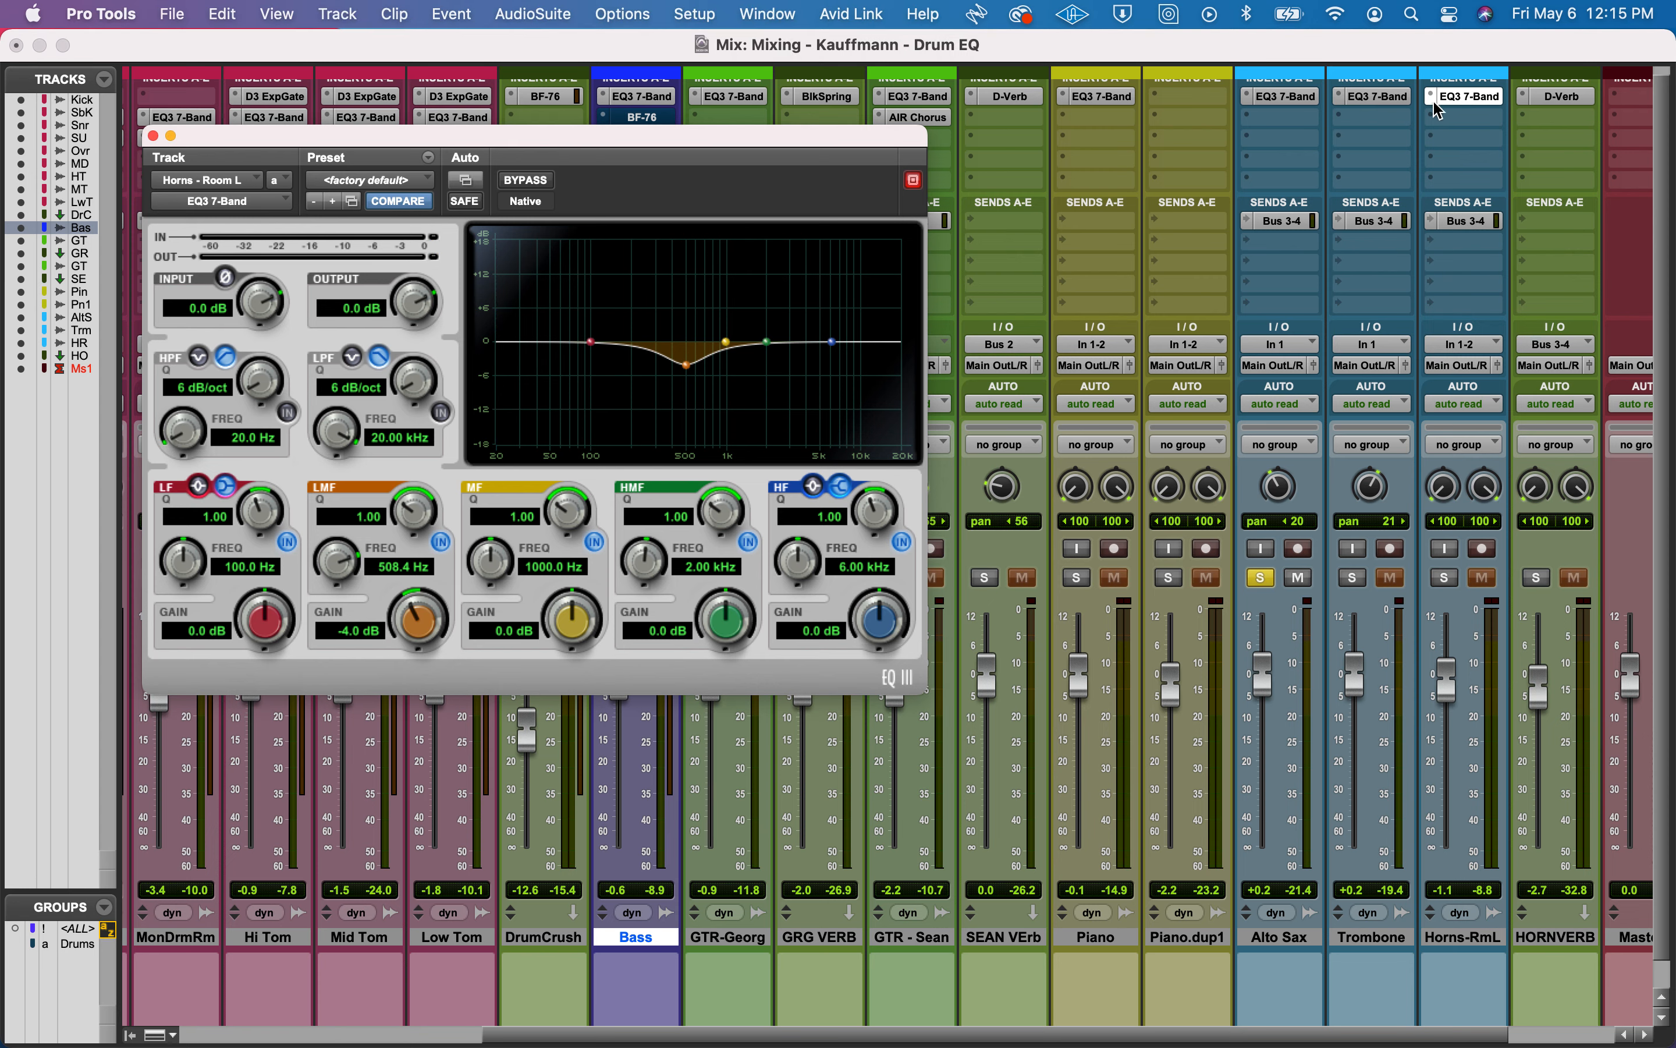
{"action": "left_click", "coordinate": [1378, 97]}
{"action": "left_click", "coordinate": [1289, 97]}
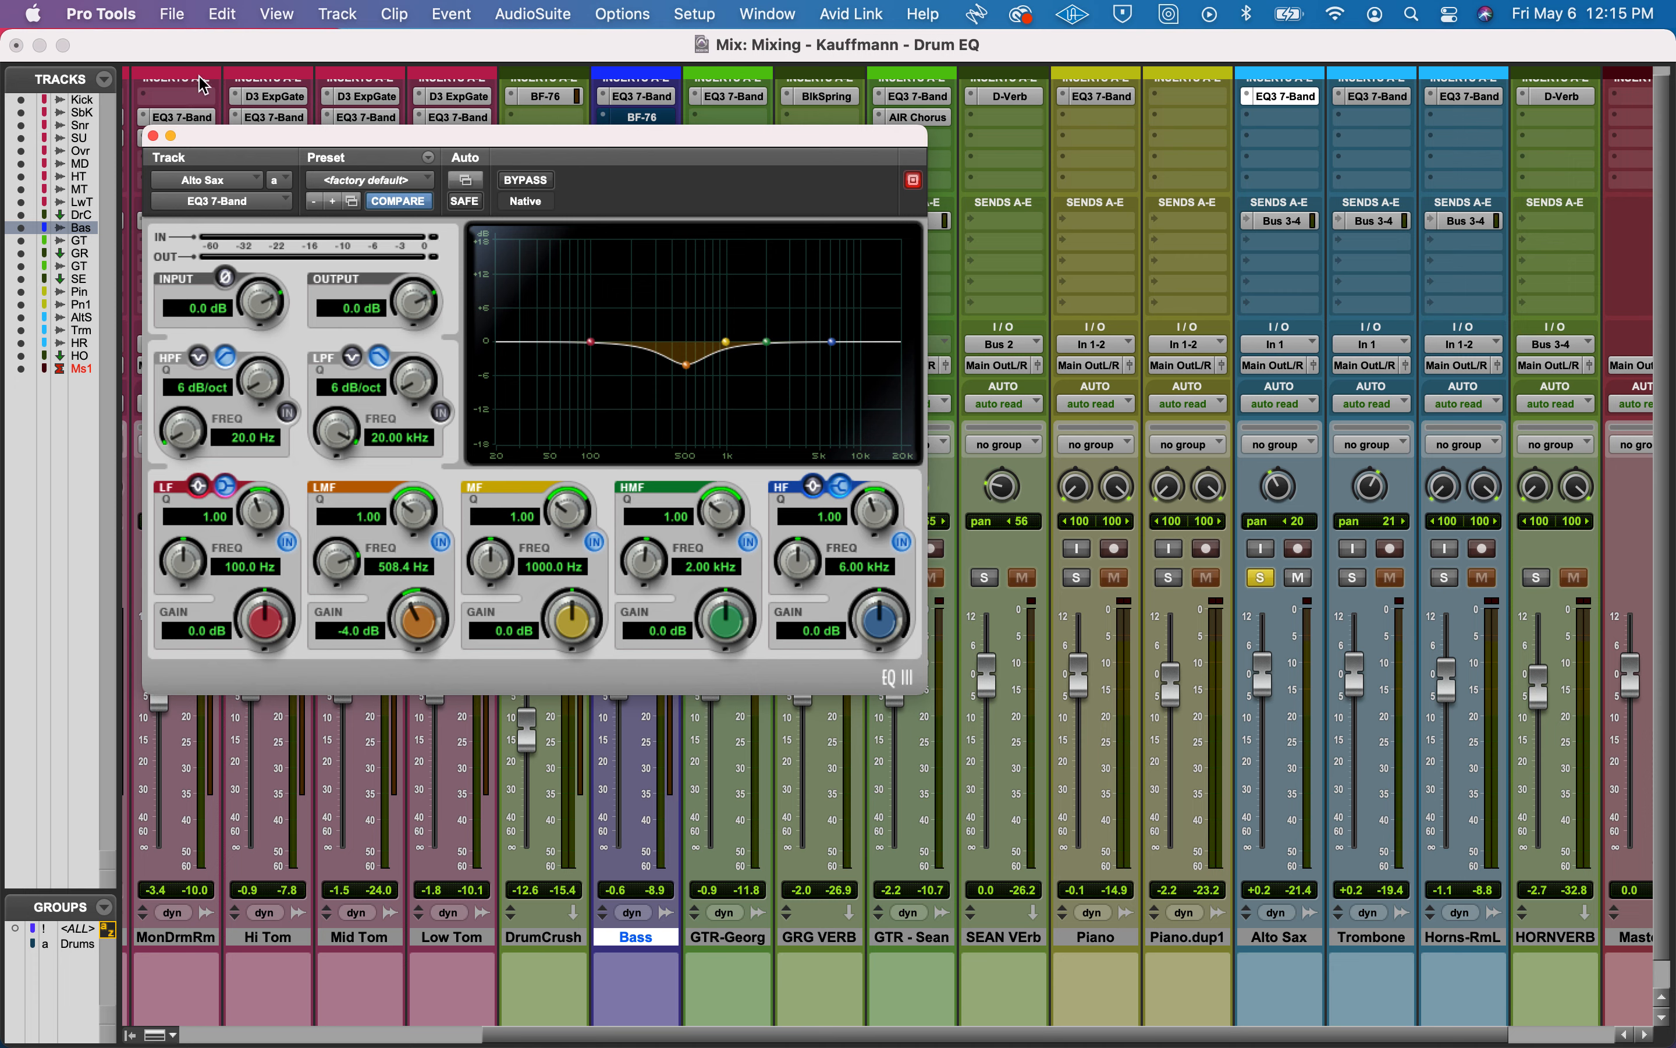
{"action": "left_click", "coordinate": [153, 137]}
{"action": "key", "text": "super+Tab"}
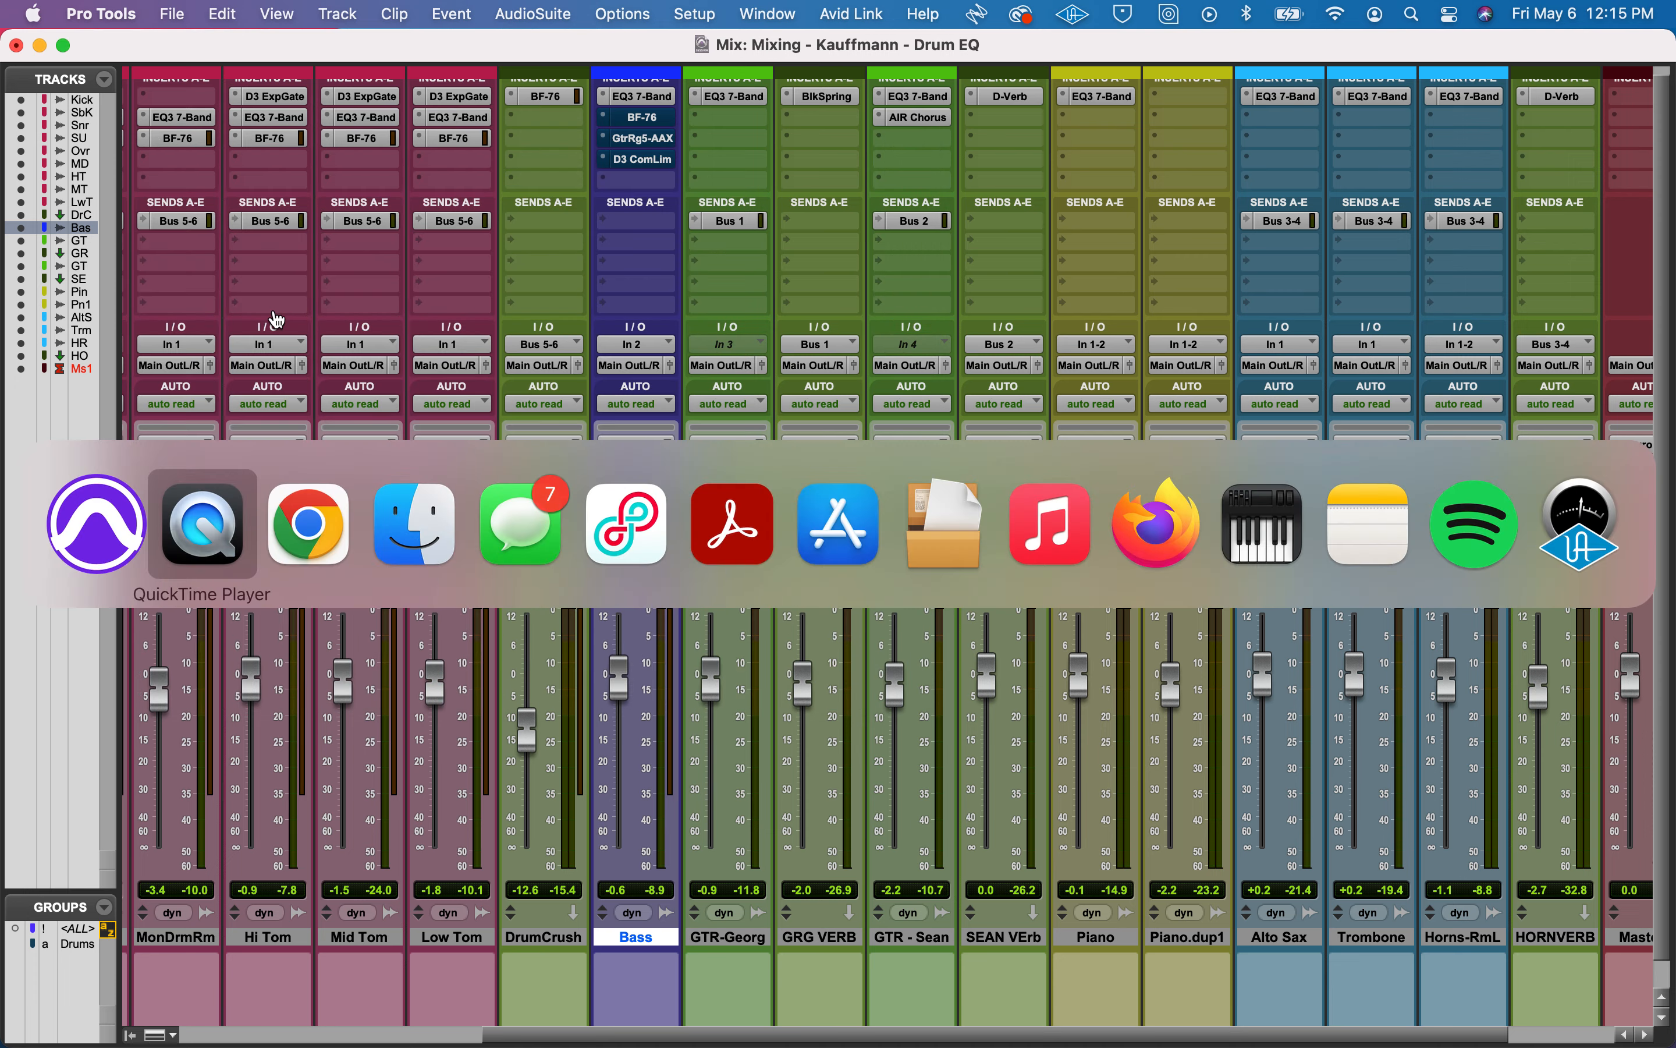